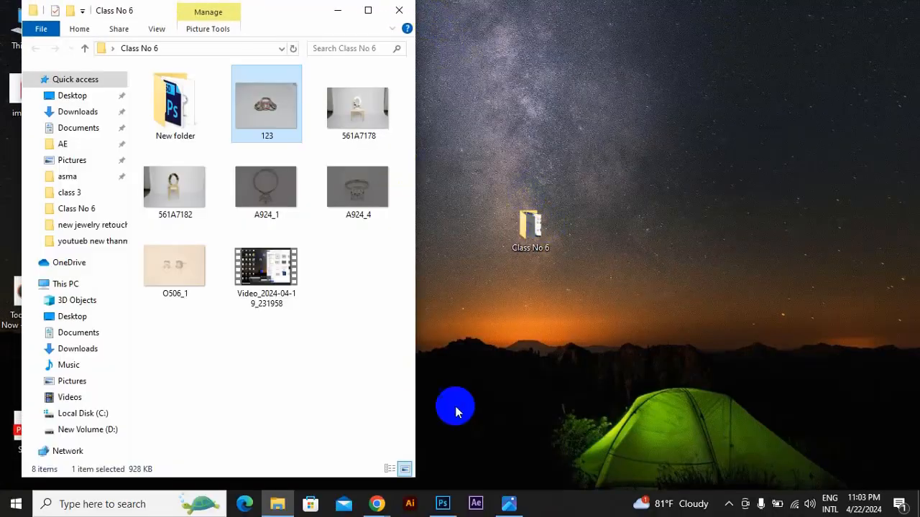
View the ring photo 123.jpg enlarged in the image viewer, and close the viewer
click(510, 500)
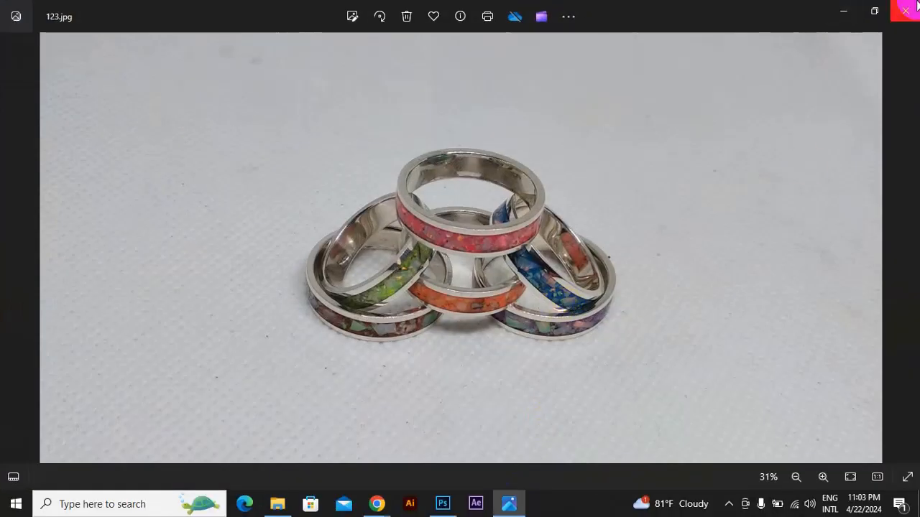
click(907, 7)
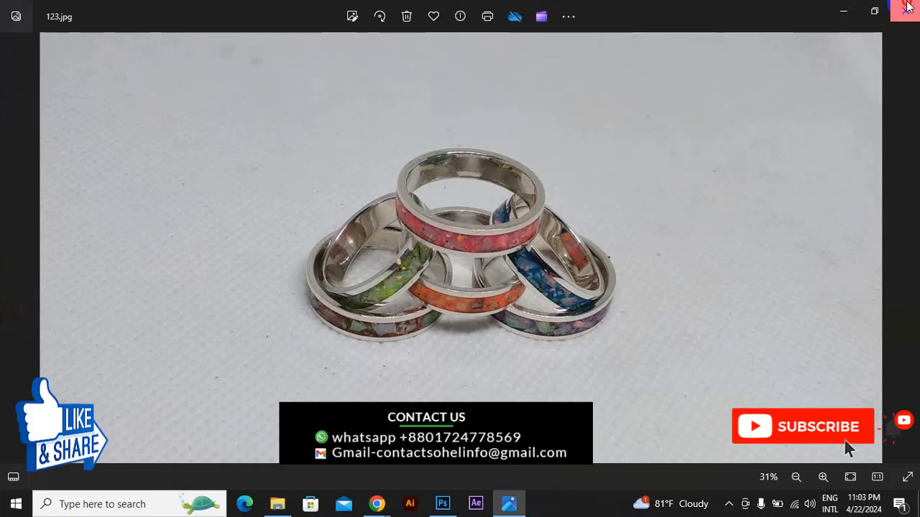
scroll(458, 202, up, 1)
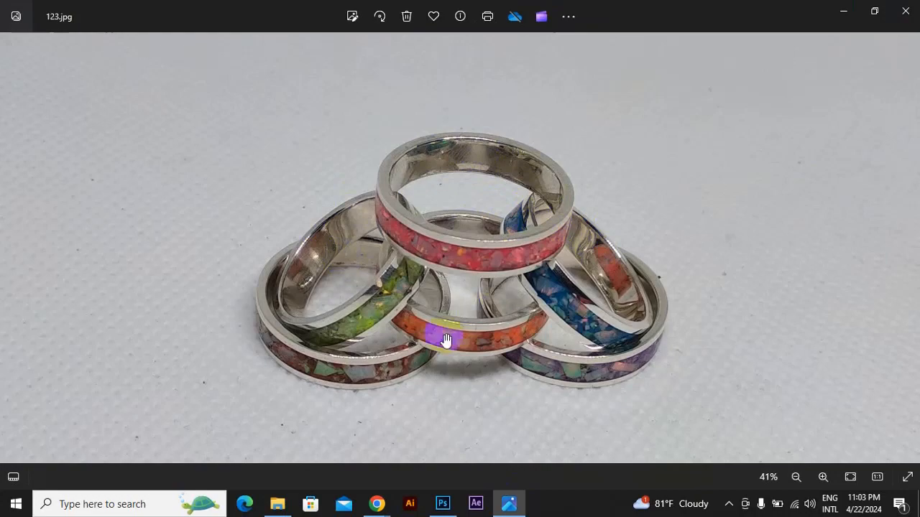
click(910, 7)
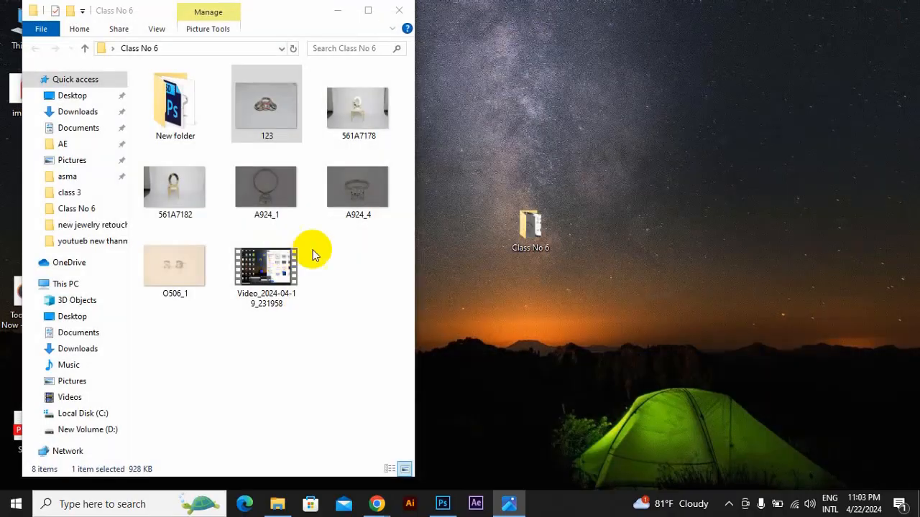
Open 123.jpg from the Class No 6 folder in Photoshop and duplicate its Background layer
drag(261, 154, 455, 289)
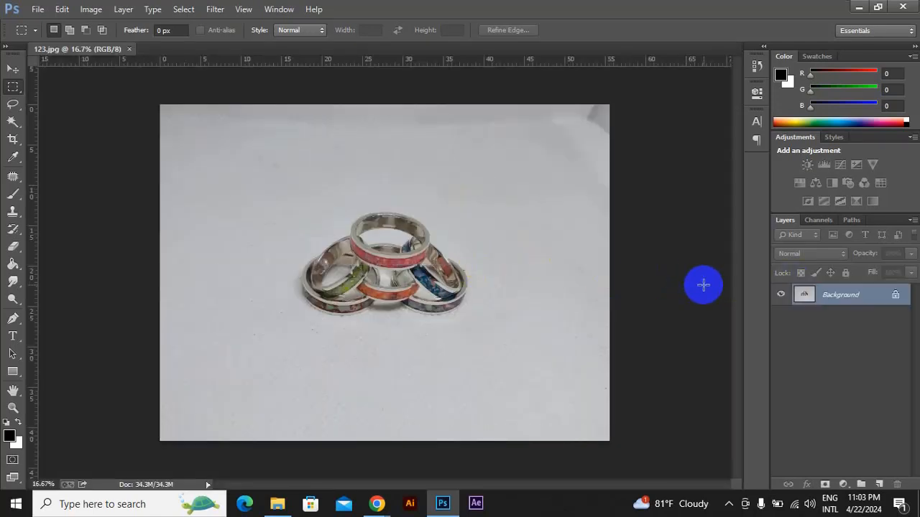
drag(871, 295, 879, 484)
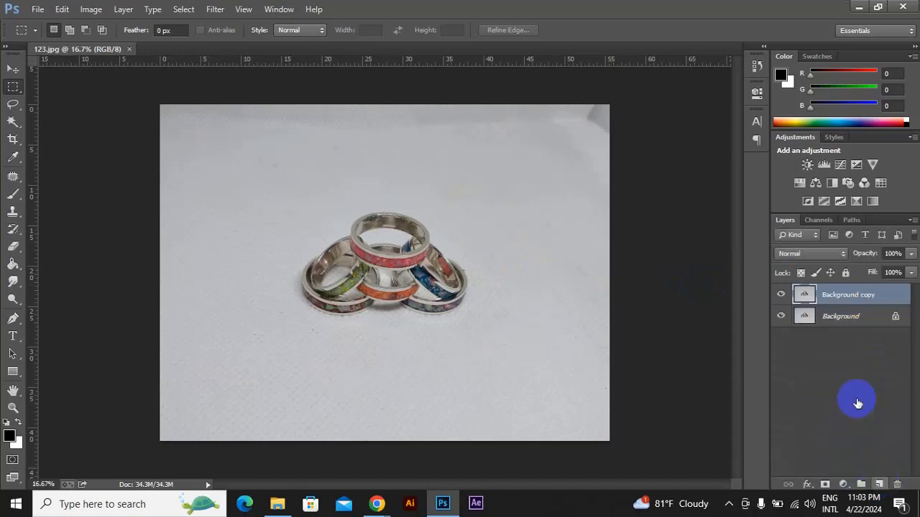
Add a new layer directly above Background and fill it with white (ffffff)
click(838, 316)
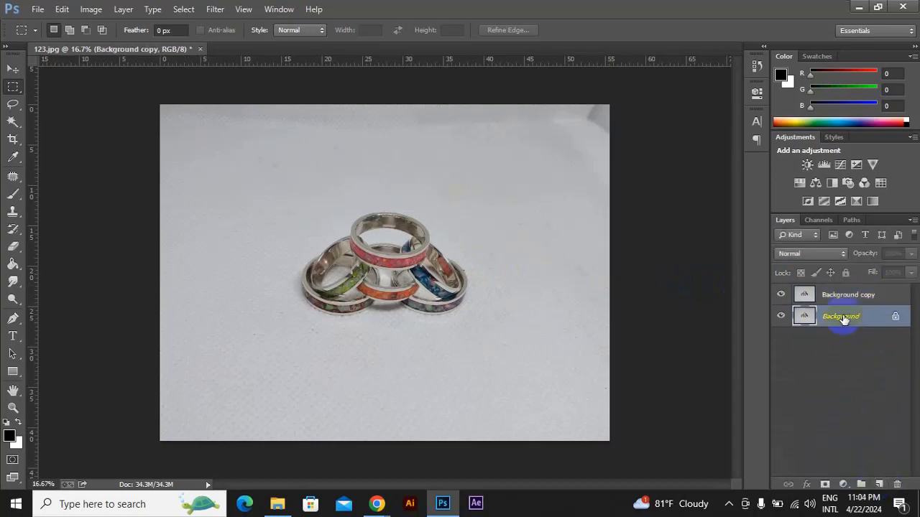
click(879, 484)
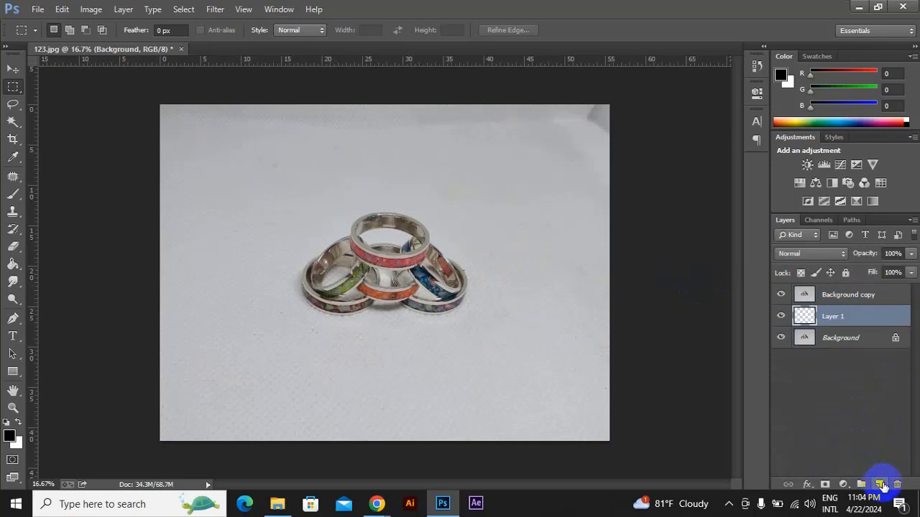
drag(13, 262, 59, 281)
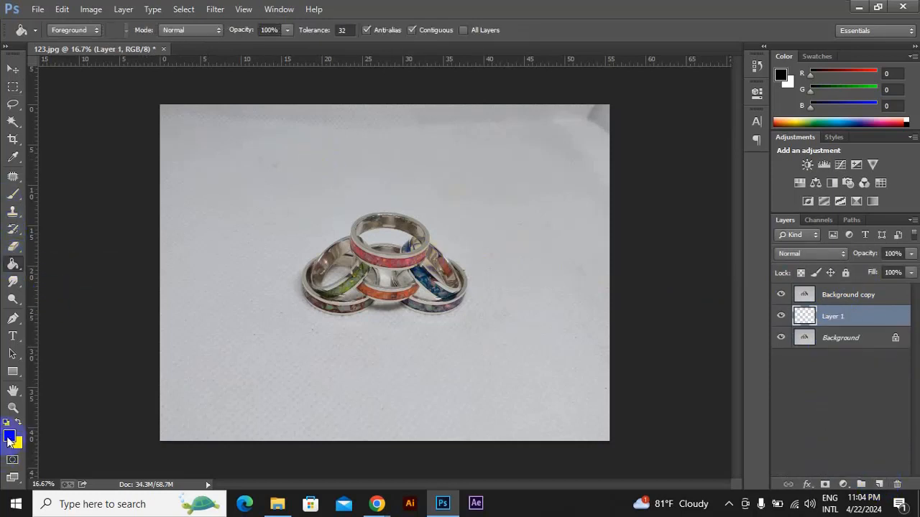
click(9, 439)
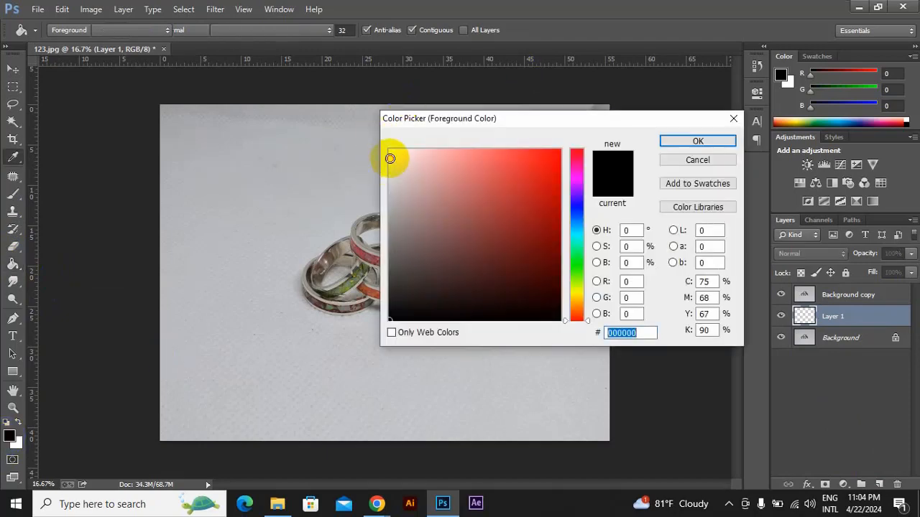
drag(381, 135, 386, 137)
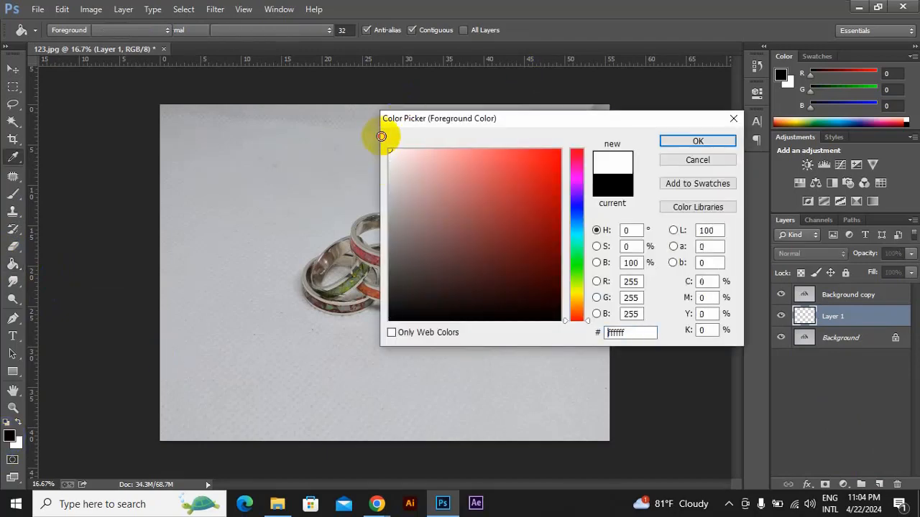
click(698, 142)
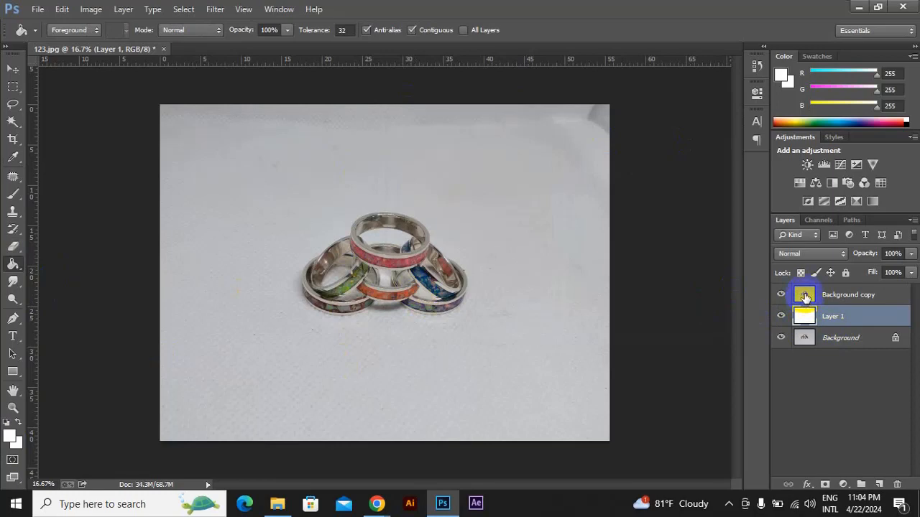
On Background copy, start a Pen tool path where the left tilted ring meets the top ring, following the tilted ring's outer edge
click(805, 297)
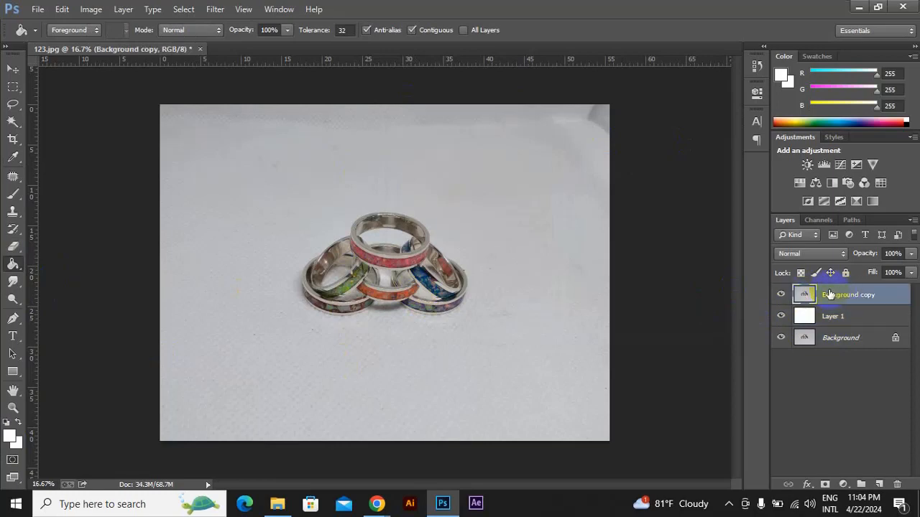
click(14, 318)
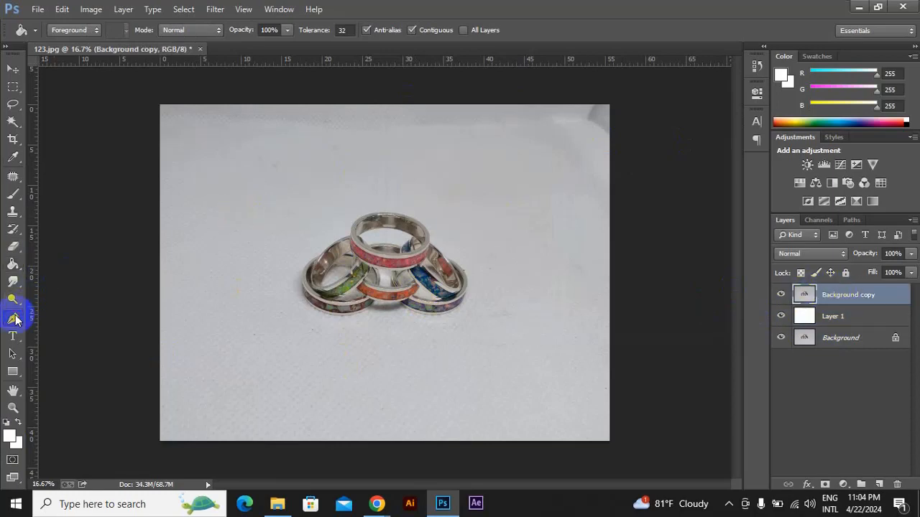
right_click(15, 318)
click(35, 320)
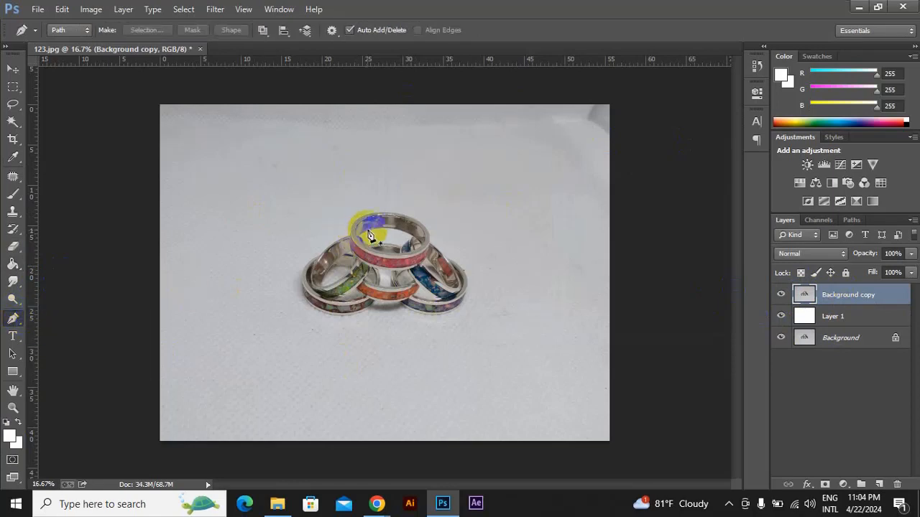
scroll(367, 235, up, 4)
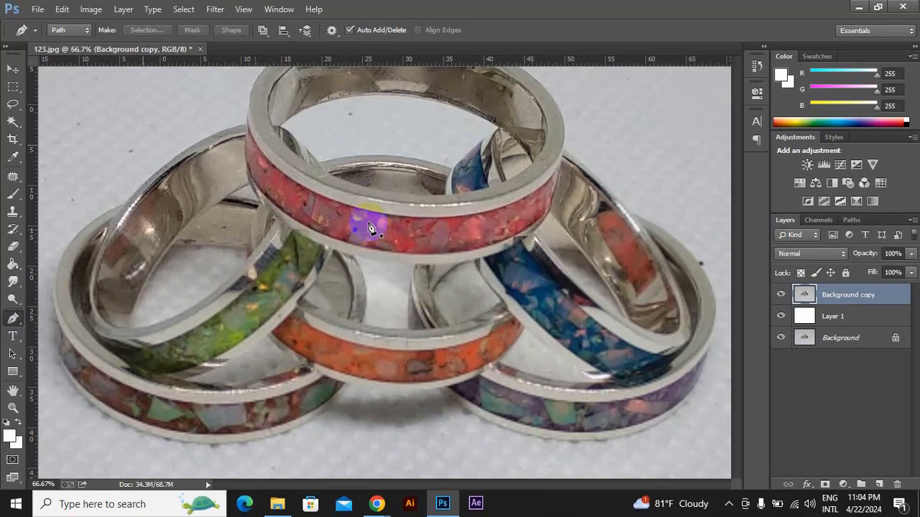
drag(332, 166, 406, 206)
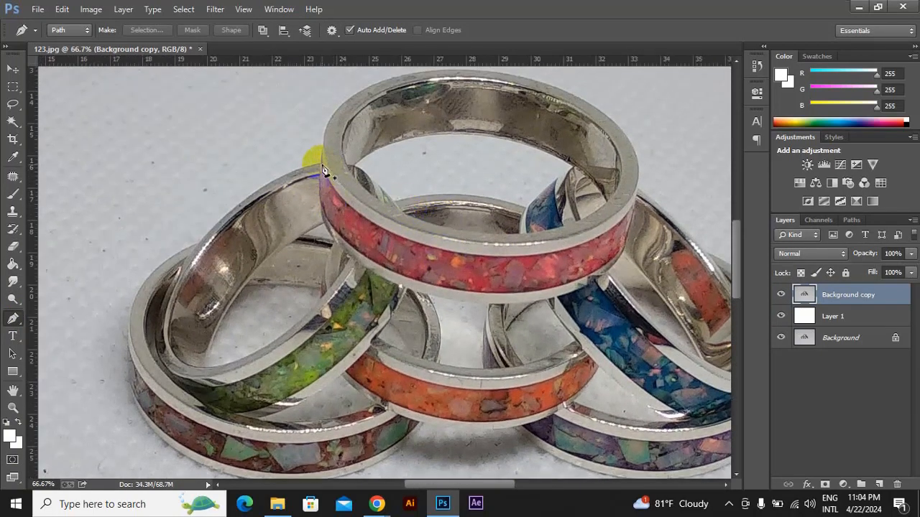
click(206, 246)
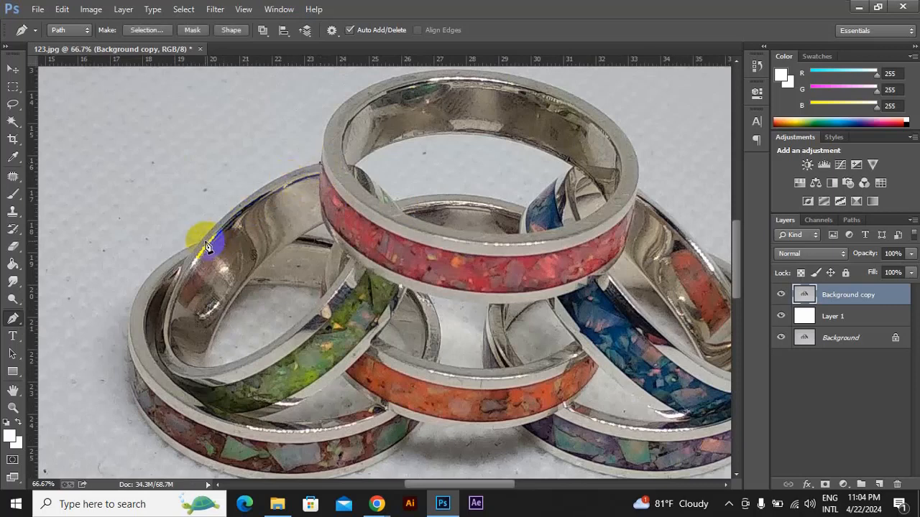
drag(201, 244, 170, 279)
Continue the path around the outer left and bottom edges of the lower-left ring to the orange ring
scroll(154, 226, down, 3)
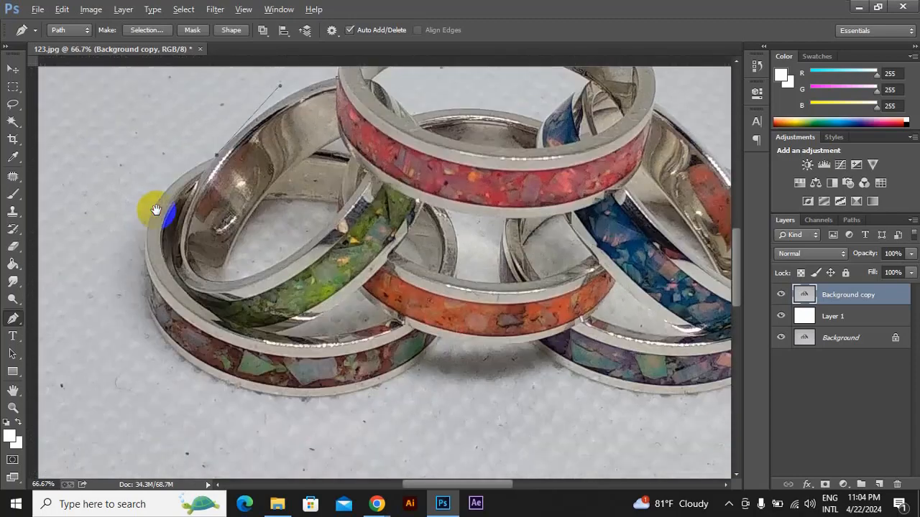
scroll(170, 250, up, 1)
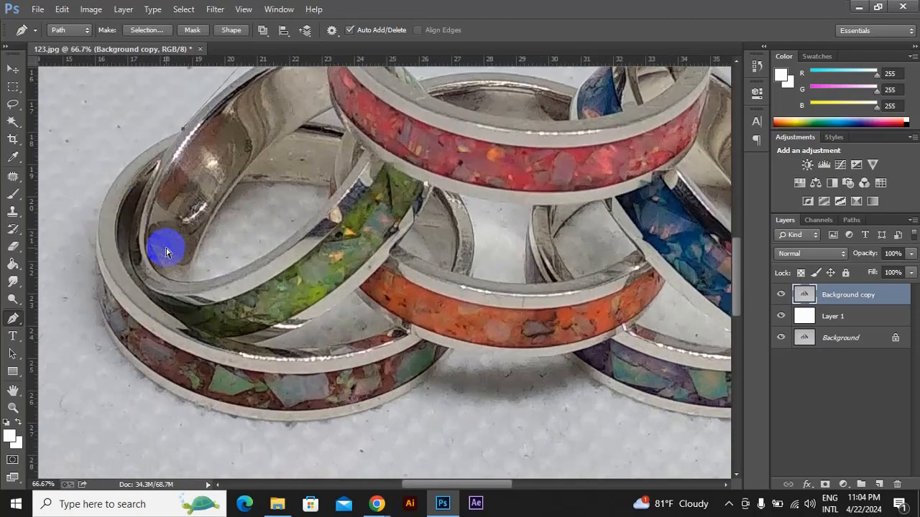
drag(166, 248, 441, 310)
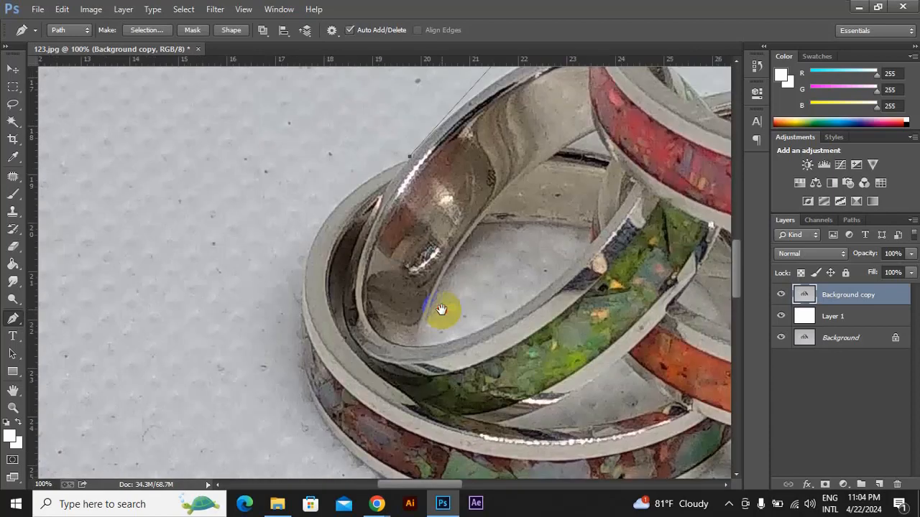
drag(301, 311, 306, 415)
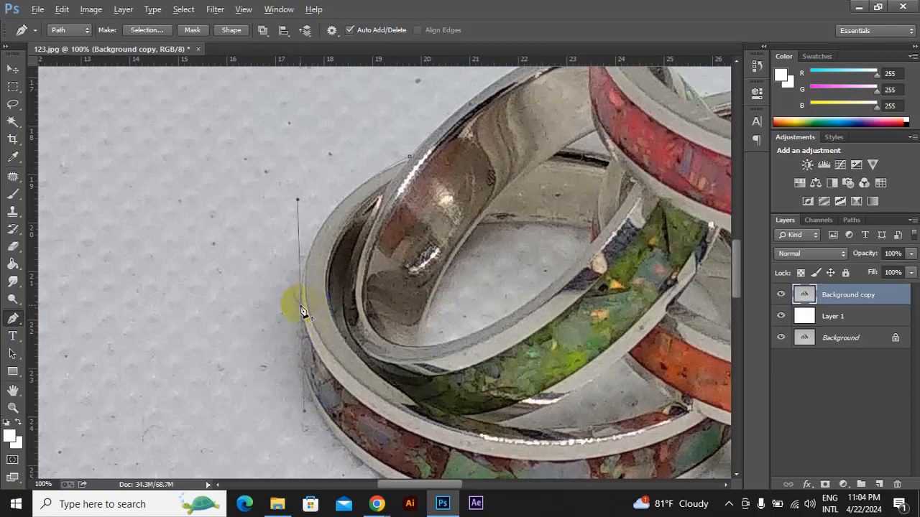
scroll(307, 307, down, 5)
scroll(308, 307, right, 2)
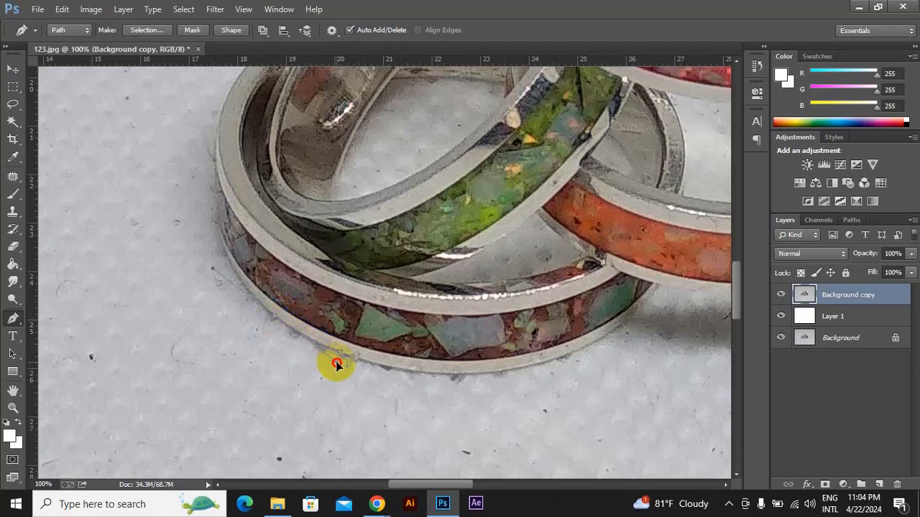
drag(364, 352, 262, 317)
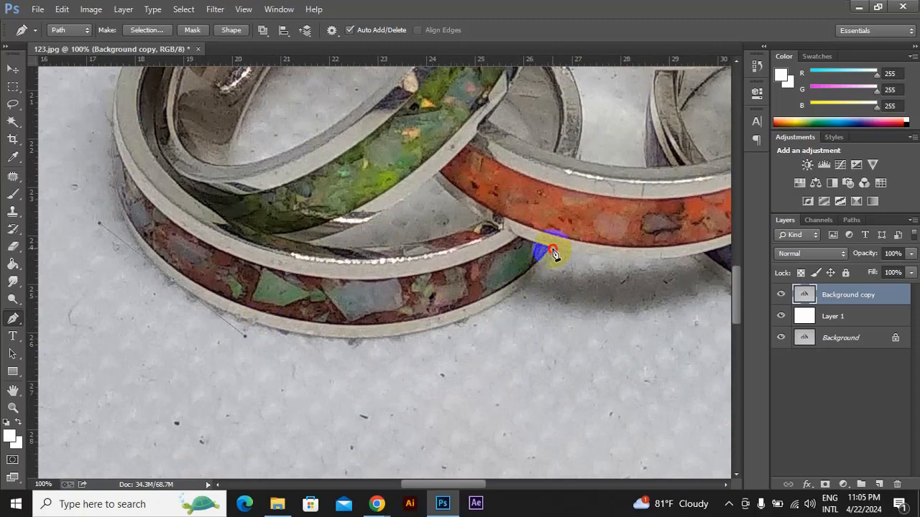
drag(554, 252, 656, 115)
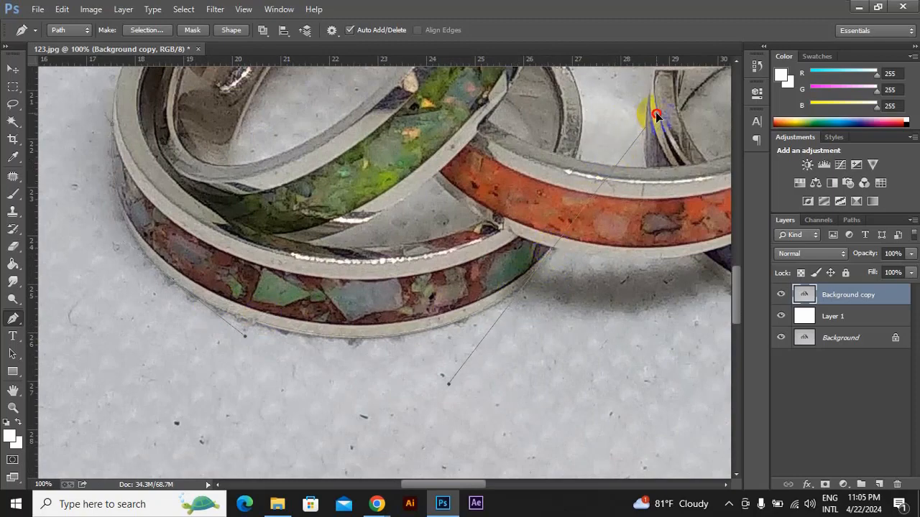
alt+click(552, 249)
Extend the path beneath the orange ring and around the bottom and right edge of the lower-right purple ring
drag(616, 237, 410, 246)
drag(489, 266, 214, 280)
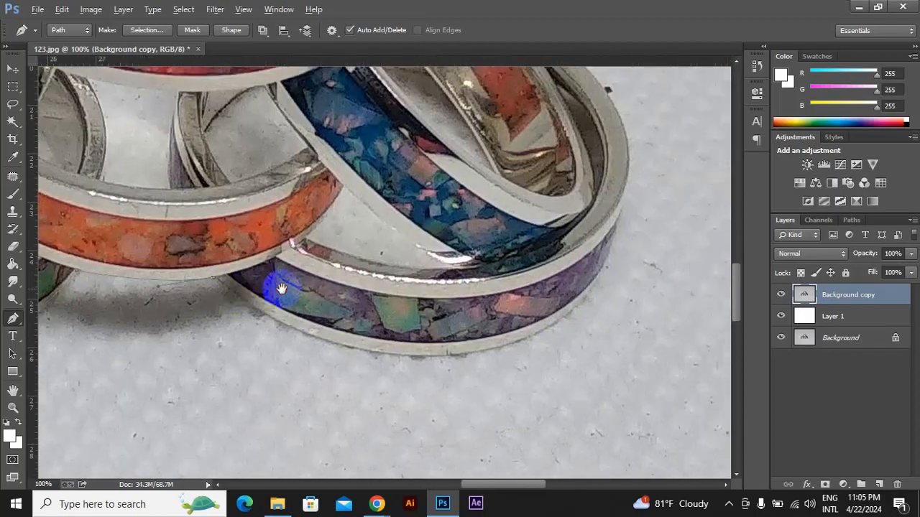
drag(457, 355, 609, 341)
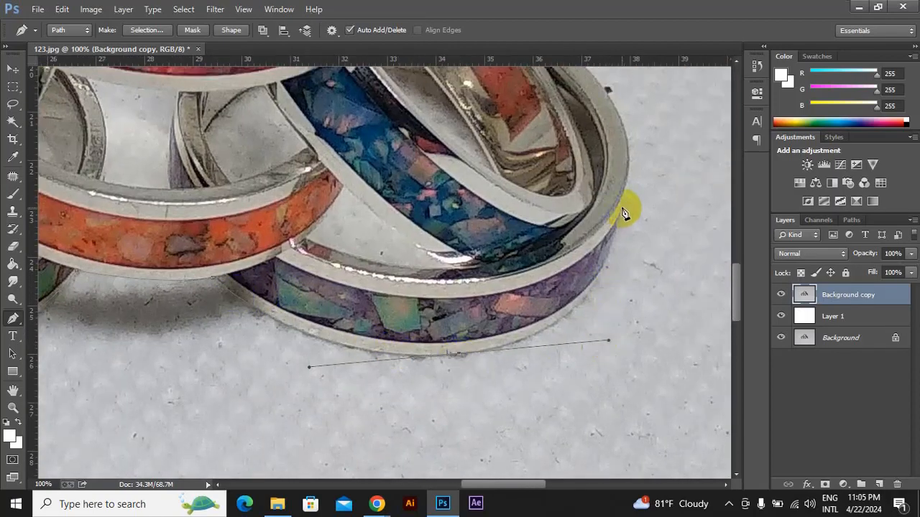
drag(623, 208, 632, 370)
alt+click(623, 208)
Trace the path up the outer edges of the right-hand rings to the side of the top ring
drag(526, 185, 351, 102)
drag(516, 176, 582, 301)
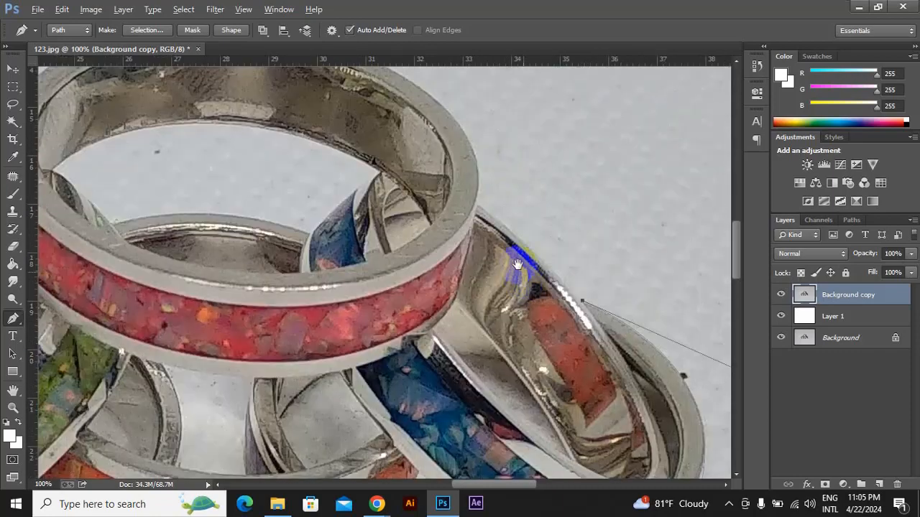
drag(478, 206, 434, 180)
alt+click(477, 206)
Trace the path over the top ring's outer edge and close it at the starting point
drag(477, 206, 631, 278)
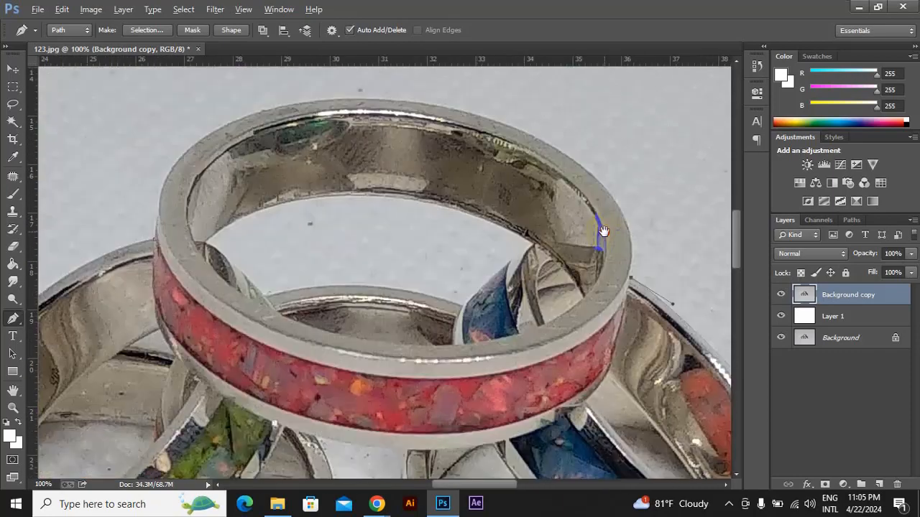
drag(481, 116, 300, 113)
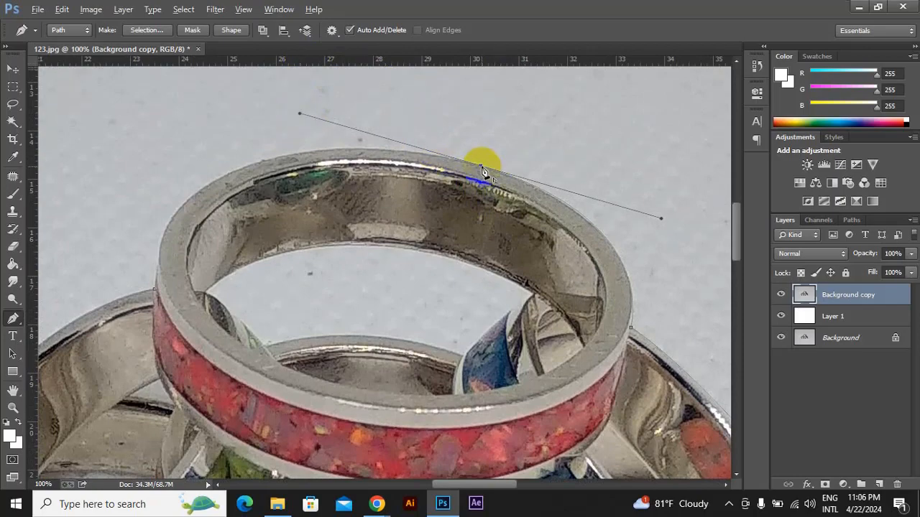
alt+click(481, 166)
drag(324, 180, 464, 159)
drag(294, 269, 292, 457)
scroll(406, 256, down, 3)
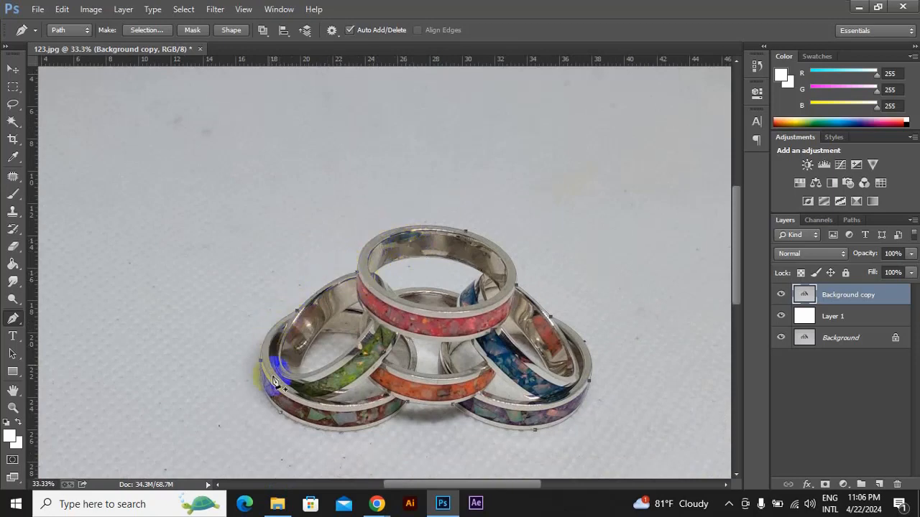
click(486, 260)
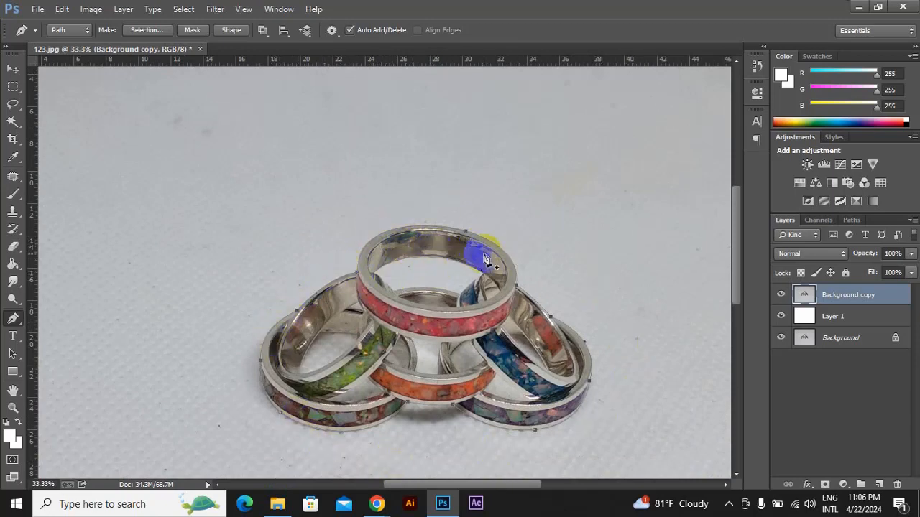
key(ctrl+plus)
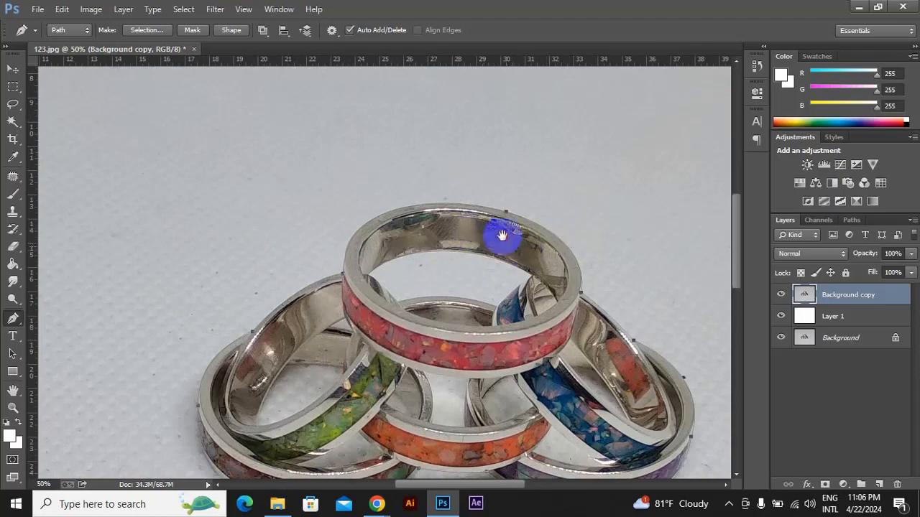
drag(500, 235, 460, 209)
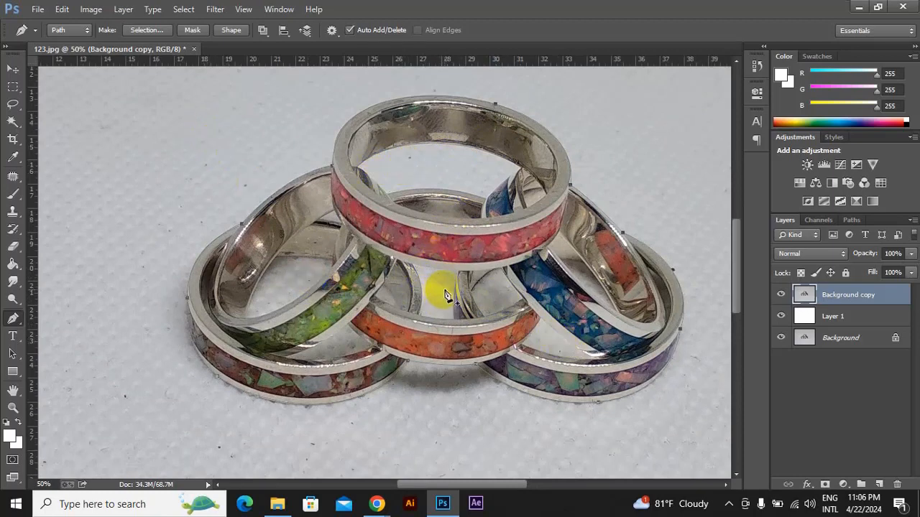
key(ctrl+plus)
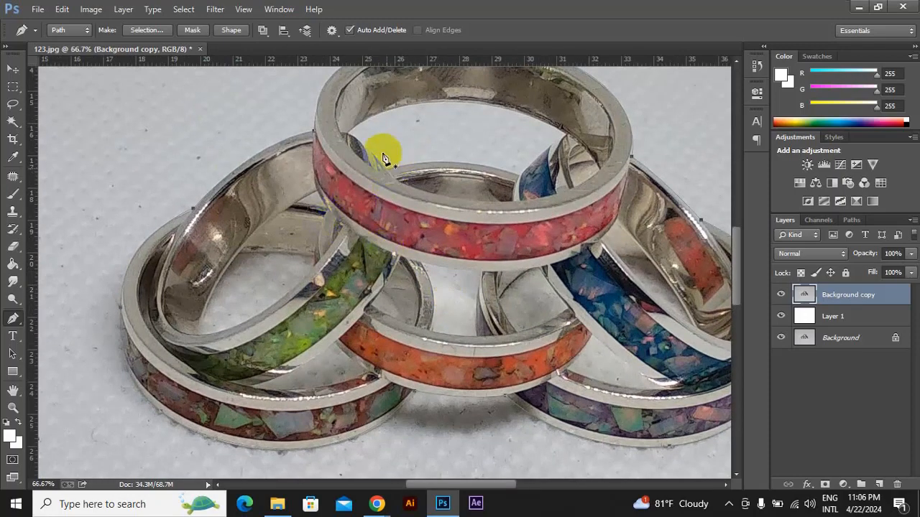
Start a subpath for the opening inside the top ring, tracing its upper inner edge from the left side across to the blue ring
click(354, 141)
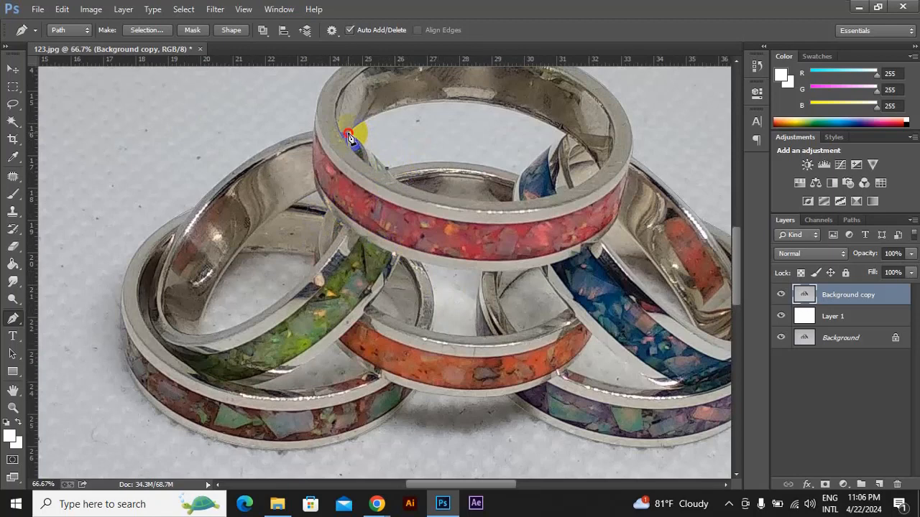
drag(349, 138, 336, 129)
alt+click(348, 137)
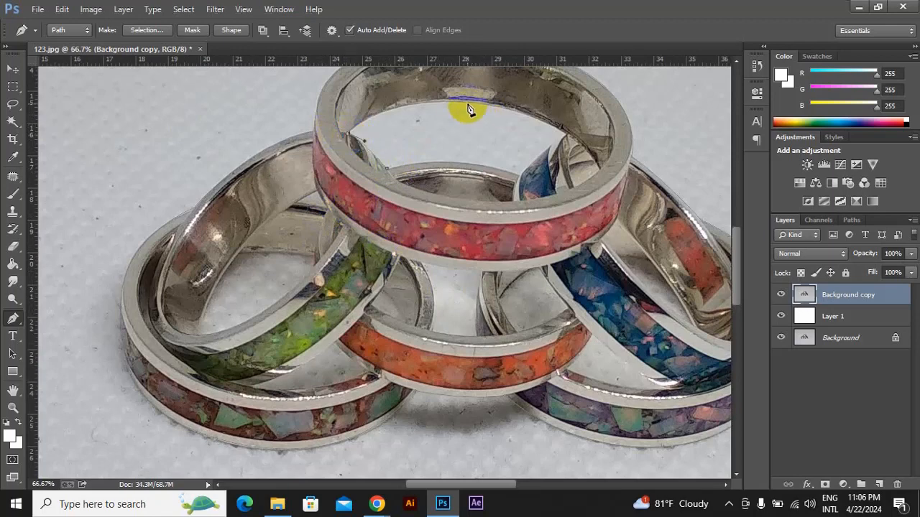
drag(467, 106, 552, 106)
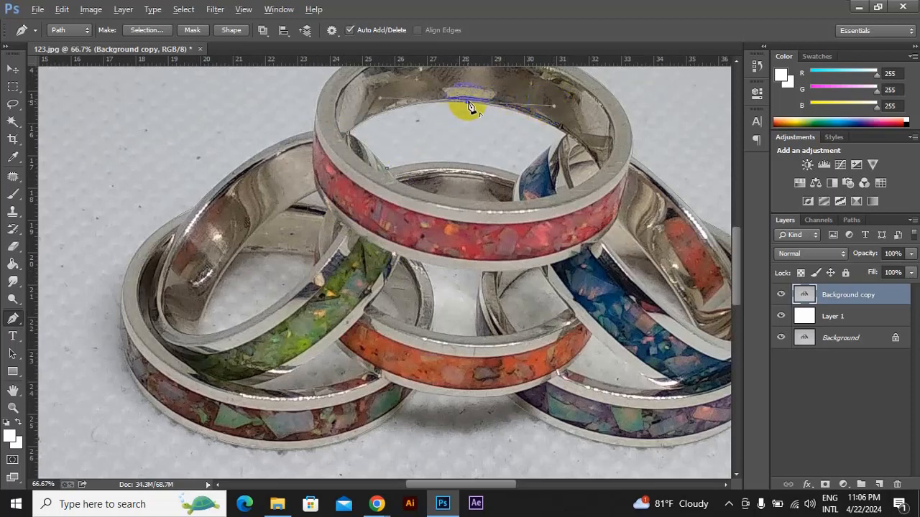
alt+click(468, 105)
click(560, 138)
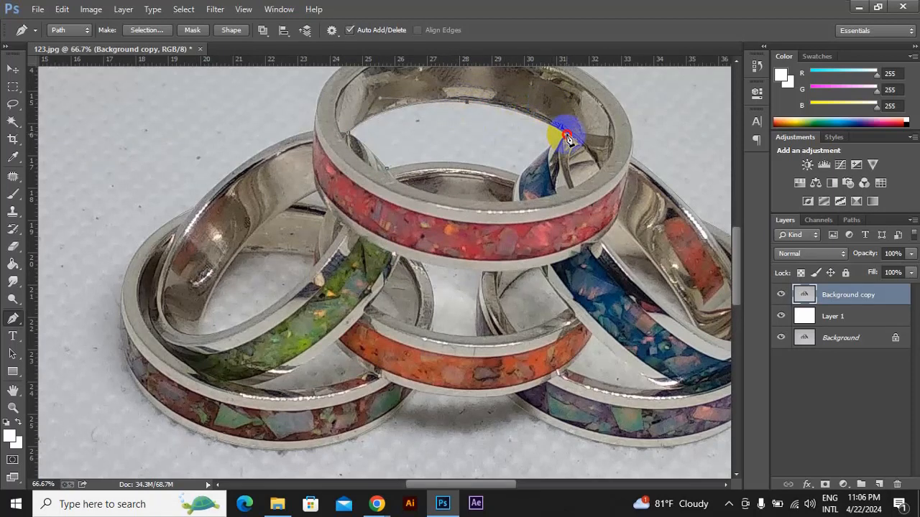
drag(567, 136, 597, 152)
alt+click(569, 135)
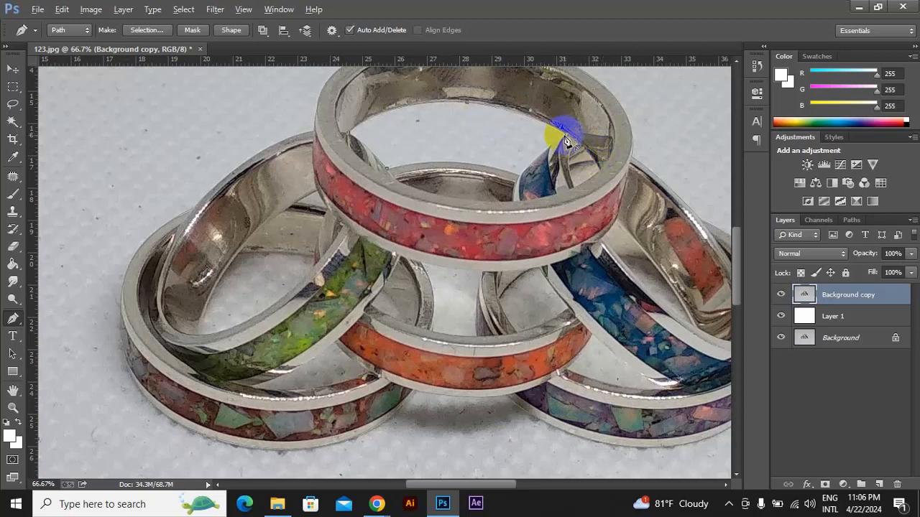
Continue the subpath down the blue ring's edge and along the back of the orange ring, closing the top opening
click(557, 144)
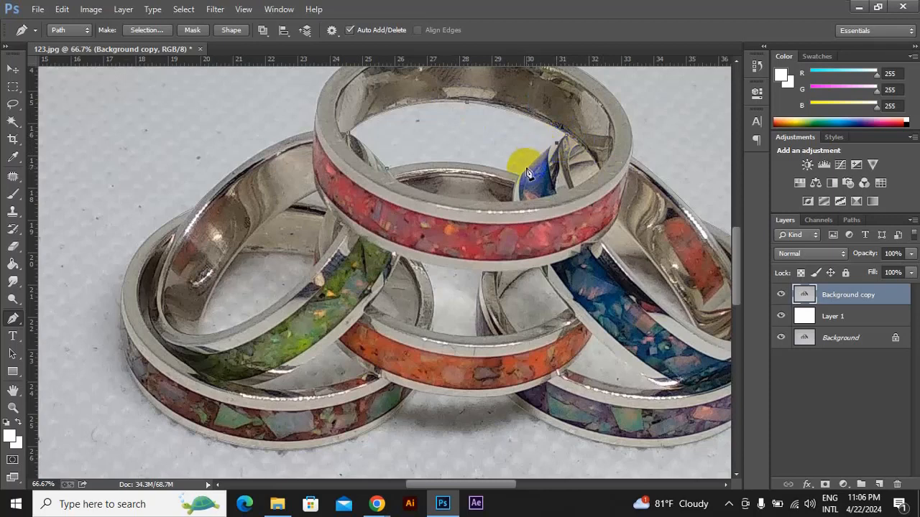
drag(521, 175, 518, 179)
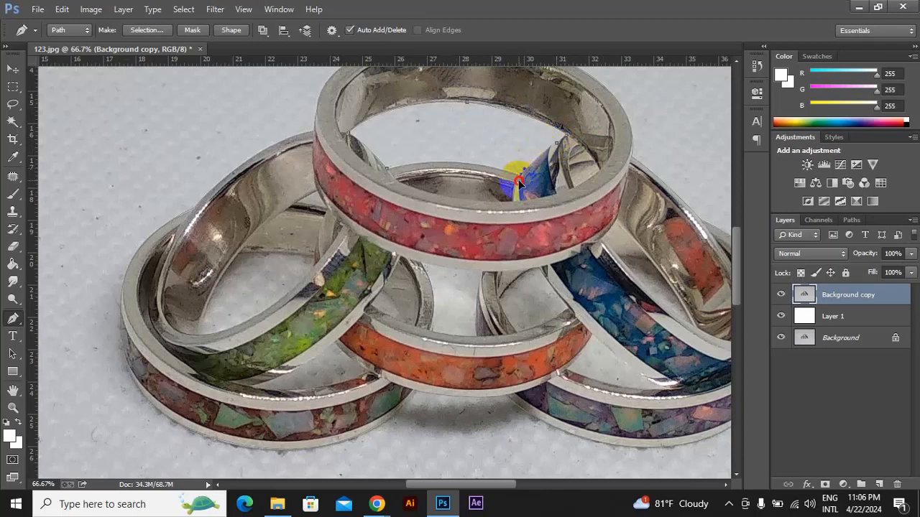
alt+click(521, 175)
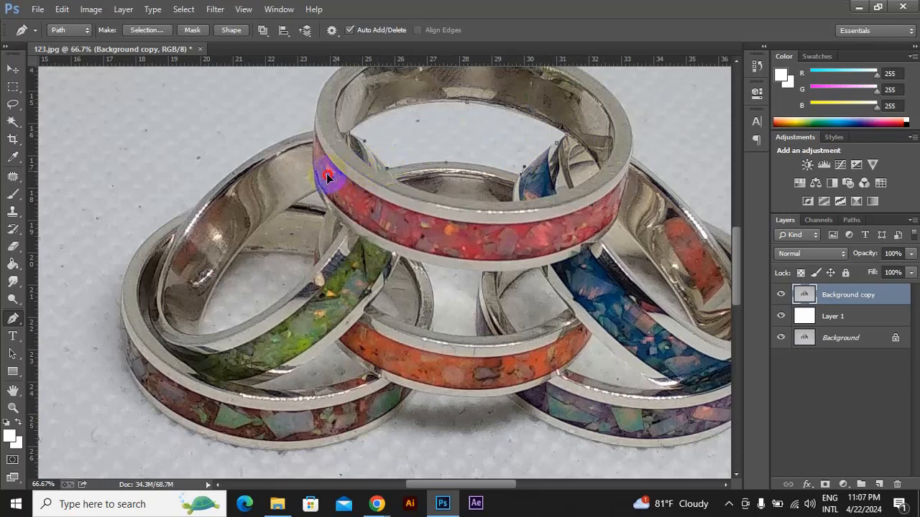
drag(326, 173, 318, 184)
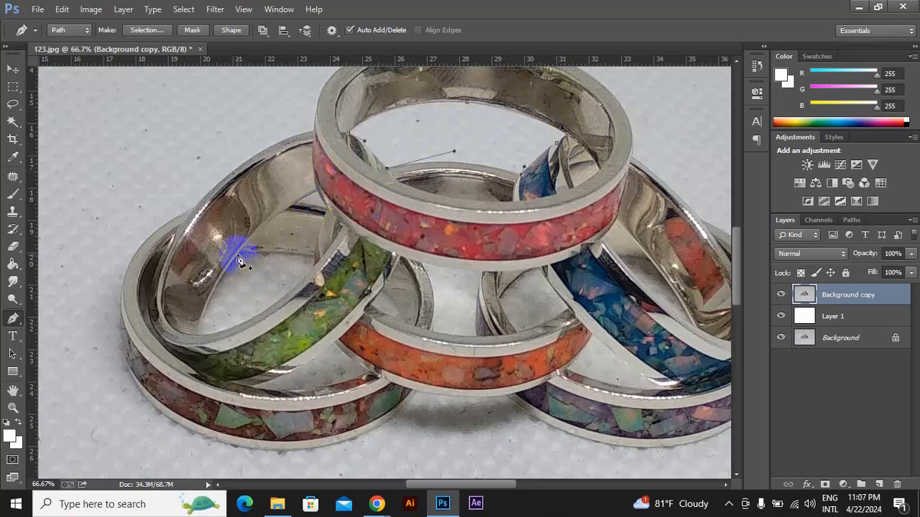
Trace a closed subpath around the background visible through the green ring
click(200, 336)
click(194, 362)
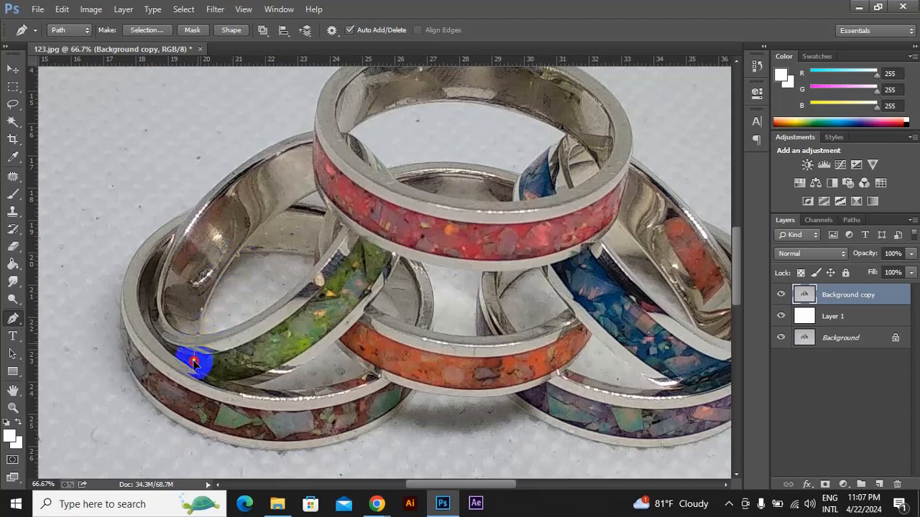
alt+click(199, 336)
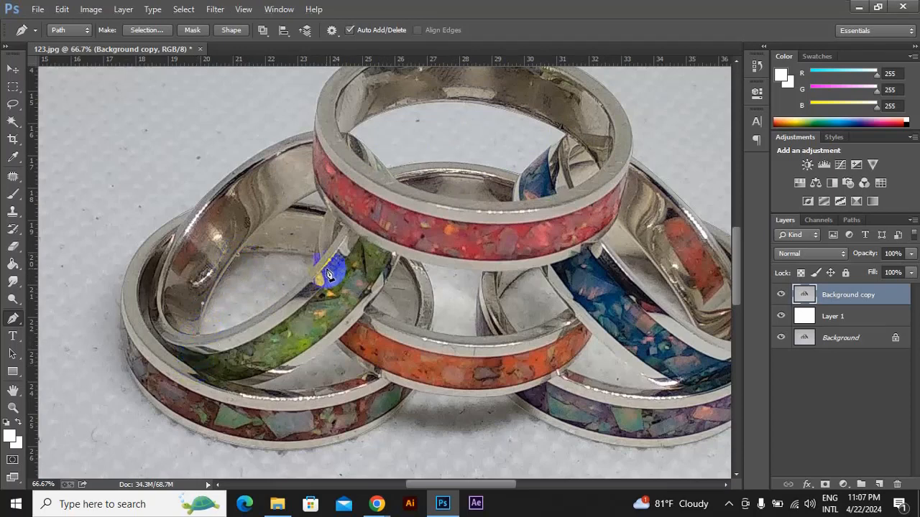
drag(317, 271, 369, 200)
click(242, 255)
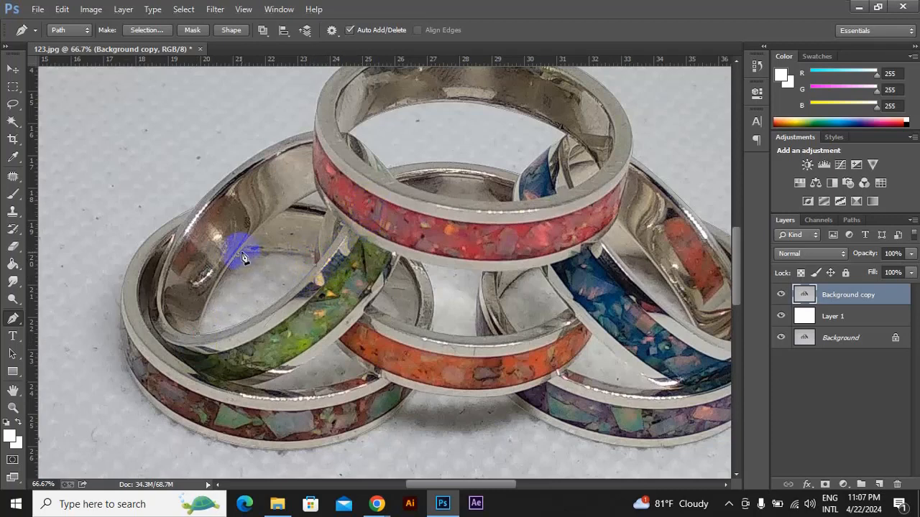
drag(240, 259, 225, 258)
Outline the small gap between the green ring, the orange ring and the inner band of the lower-left ring
drag(419, 306, 424, 326)
drag(385, 297, 379, 311)
drag(411, 265, 477, 277)
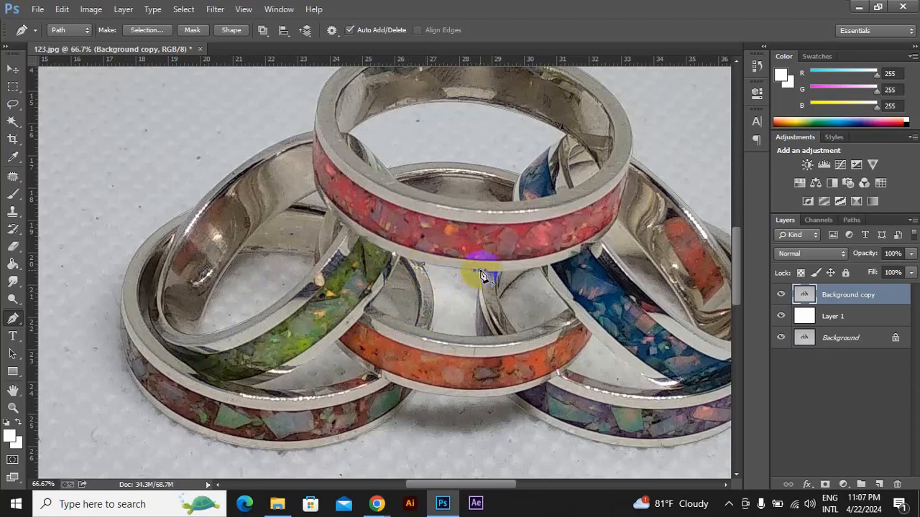
Outline the central gap beneath the red ring and above the orange ring's front rim
mouse_move(481, 276)
mouse_down()
mouse_move(464, 312)
mouse_move(481, 348)
mouse_up()
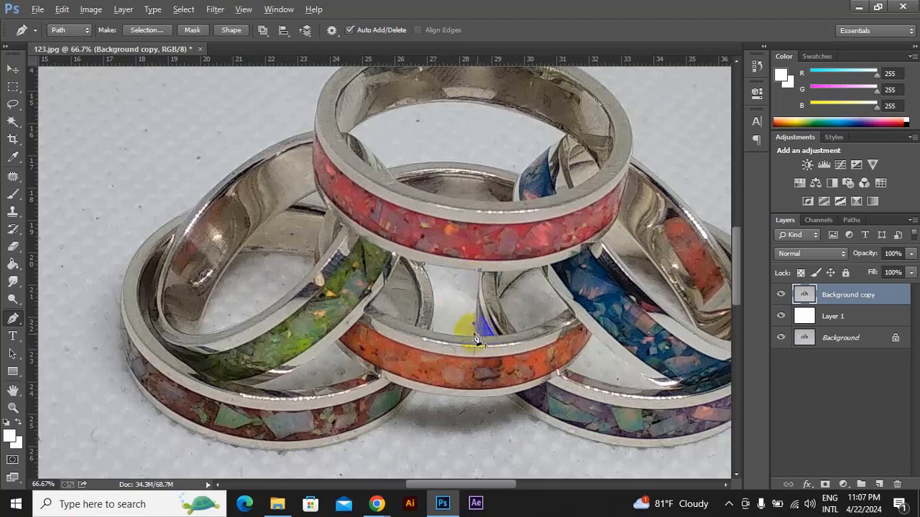
drag(428, 331, 403, 321)
alt+click(428, 330)
drag(424, 269, 407, 231)
Outline the two gaps beside the blue ring, one inside the orange ring and one above the purple ring's rim
drag(529, 270, 491, 250)
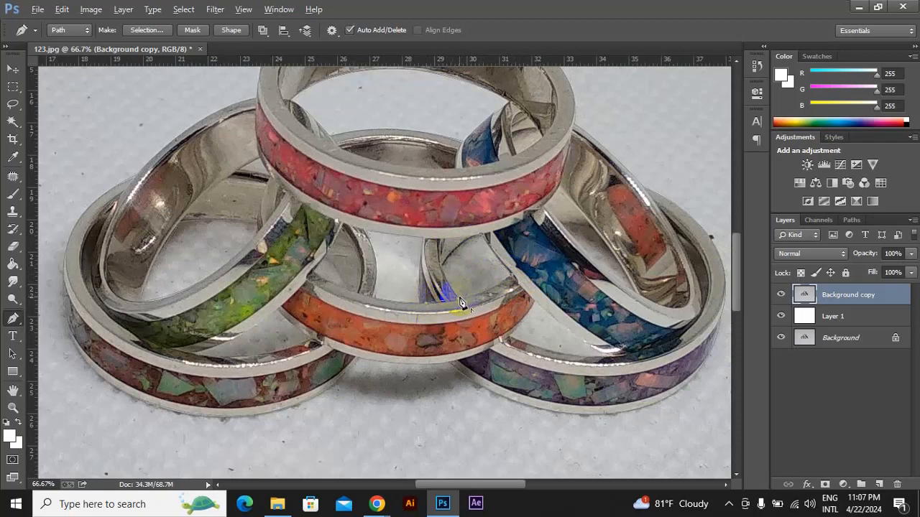
click(487, 237)
alt+click(511, 336)
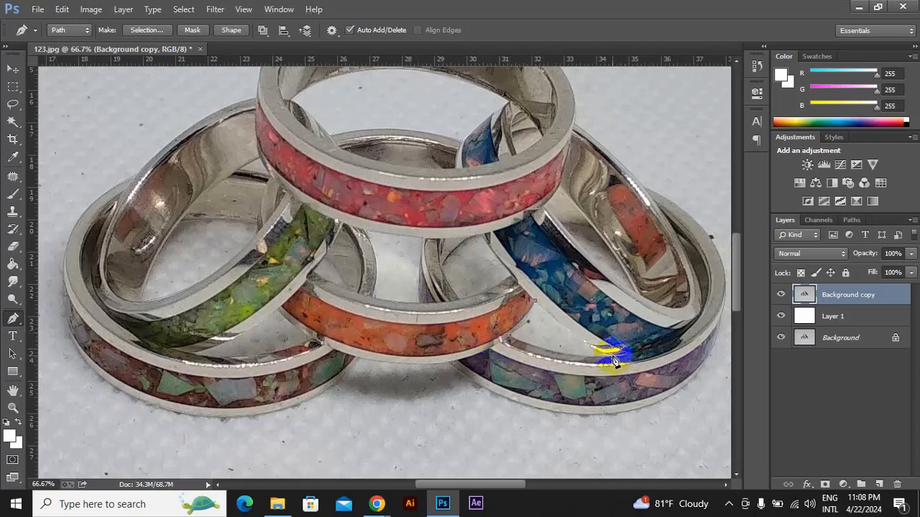
drag(614, 356, 653, 350)
alt+click(614, 356)
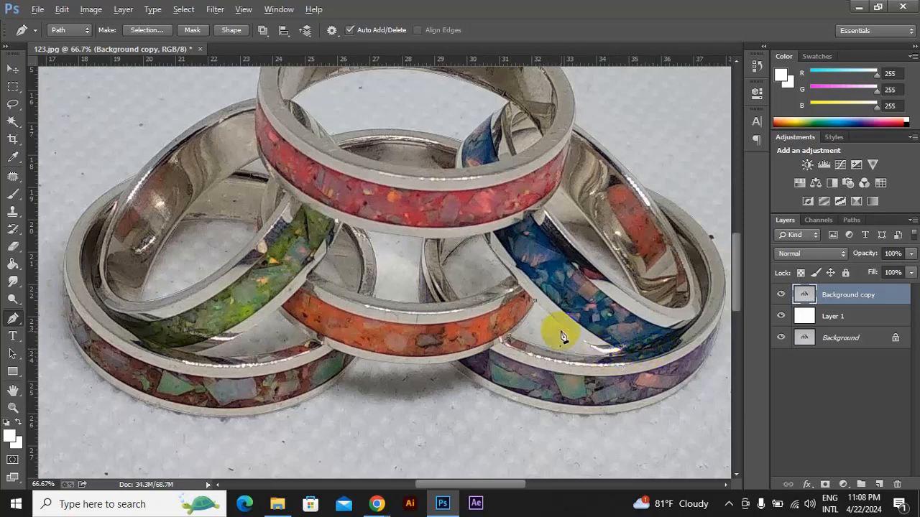
click(535, 301)
drag(510, 283, 496, 260)
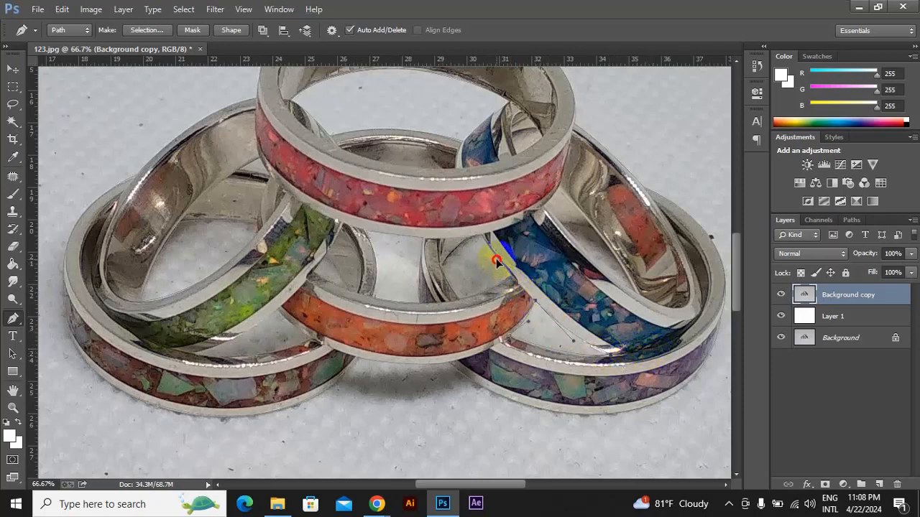
Trace a closed subpath around the background visible through the blue ring
click(634, 290)
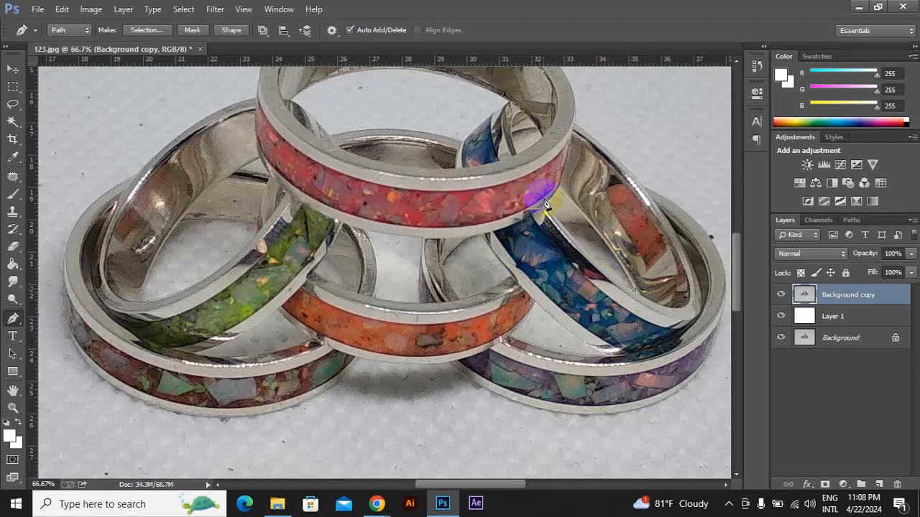
click(587, 224)
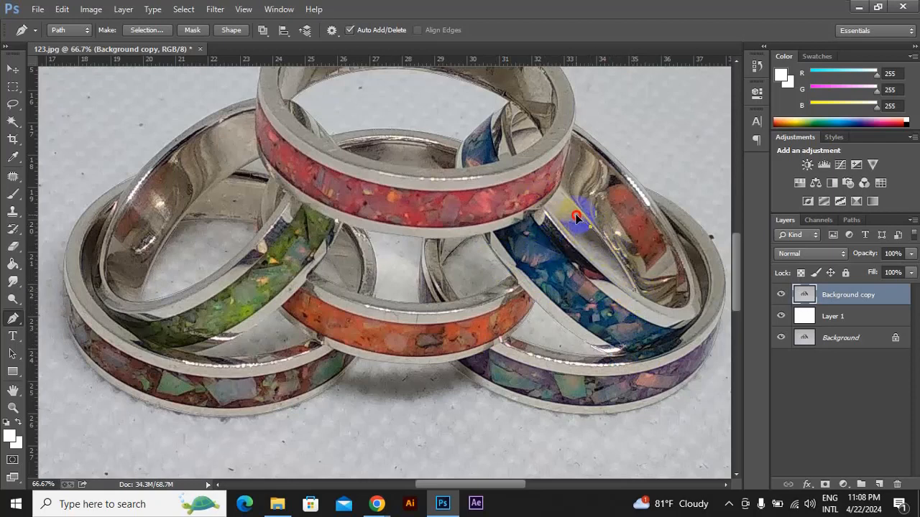
drag(575, 214, 577, 215)
click(662, 302)
Outline the narrow gap between the blue ring's outer right edge and the inside of the purple ring
click(705, 308)
mouse_move(678, 237)
mouse_down()
mouse_move(631, 204)
mouse_move(679, 241)
mouse_up()
alt+click(676, 235)
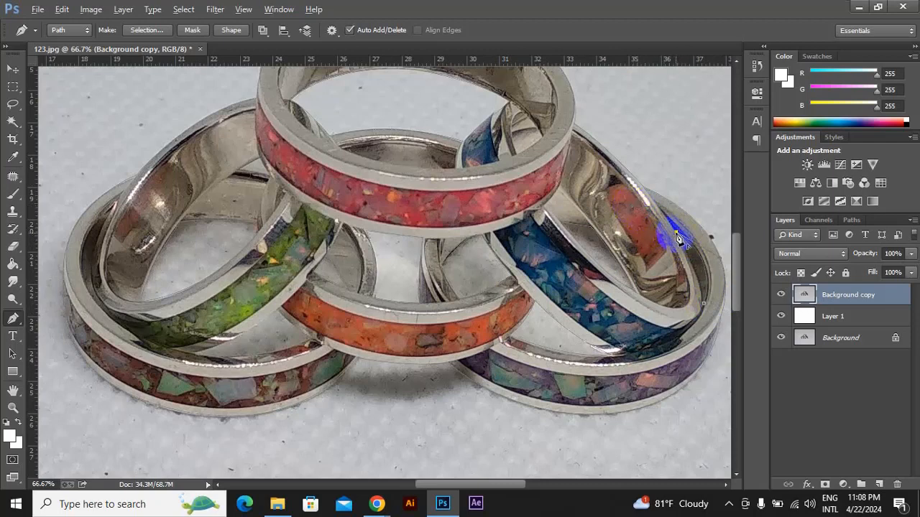
click(703, 323)
Outline the gap between the green, orange and lower-left rings, and the narrow gap along the green ring's left edge
drag(284, 322, 315, 332)
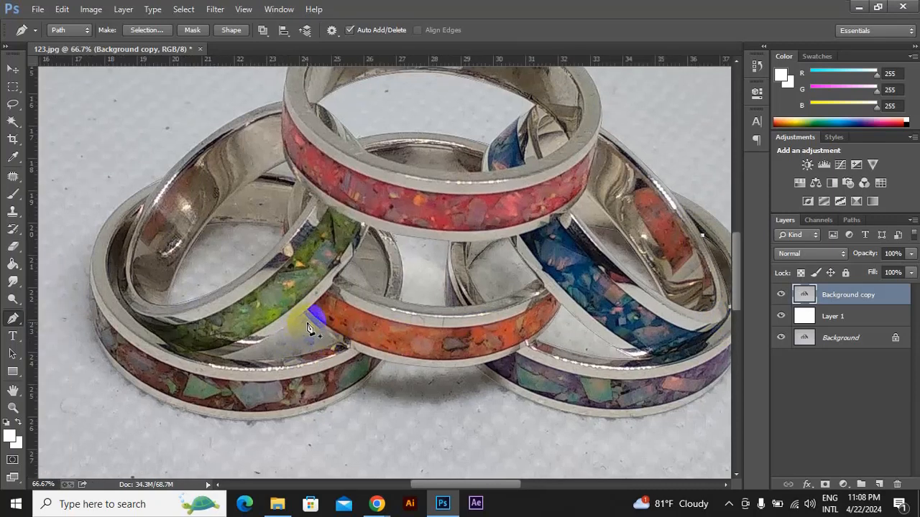
click(303, 314)
click(204, 356)
drag(127, 230, 149, 193)
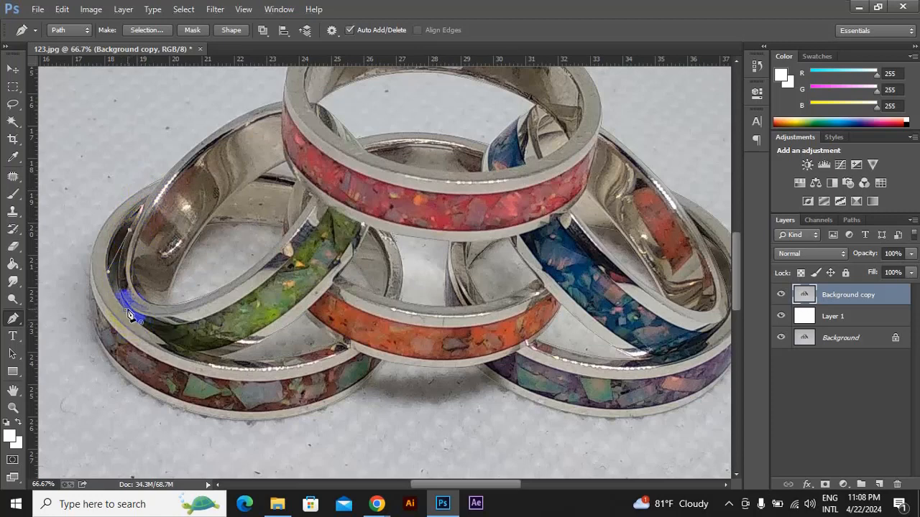
drag(125, 310, 155, 357)
Save the work path of the rings as Path 1
scroll(566, 186, down, 6)
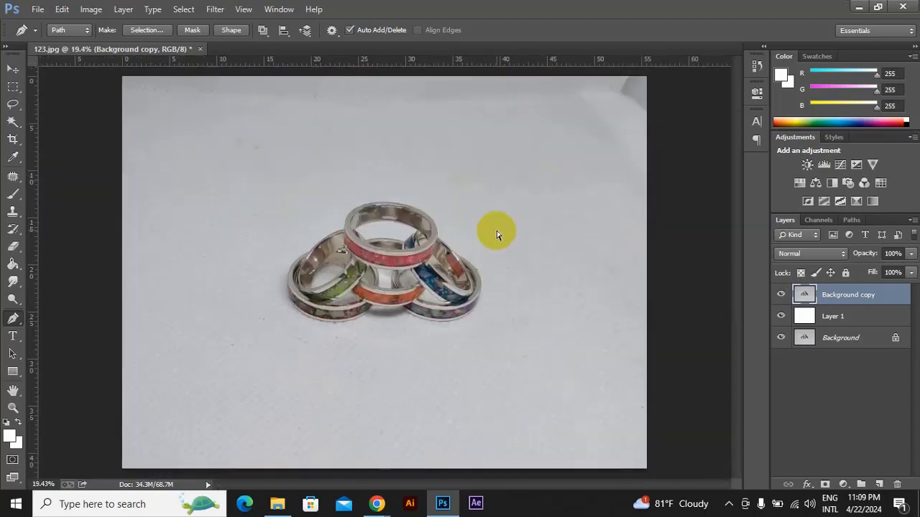
scroll(496, 234, up, 4)
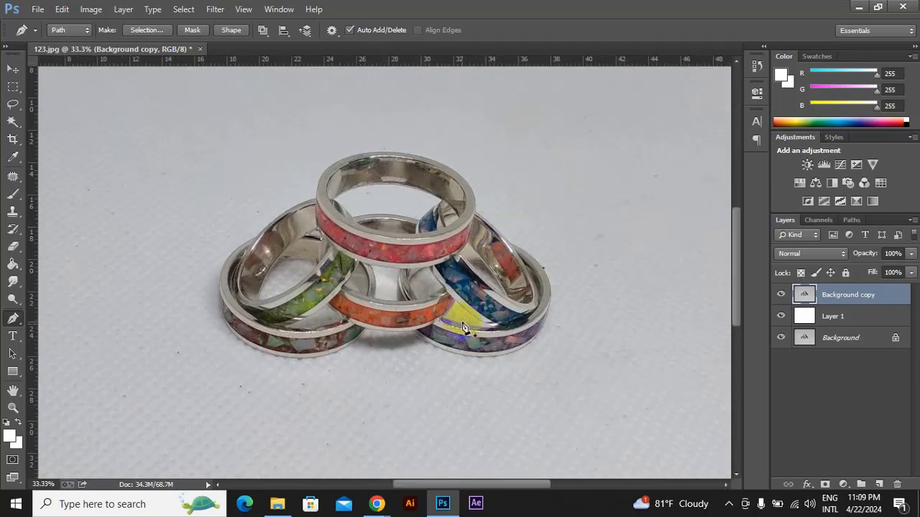
click(852, 220)
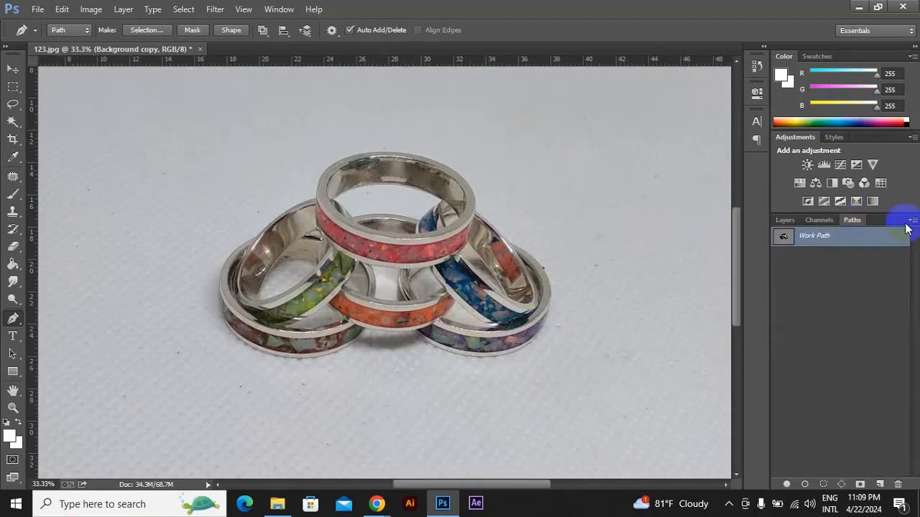
click(909, 222)
click(891, 231)
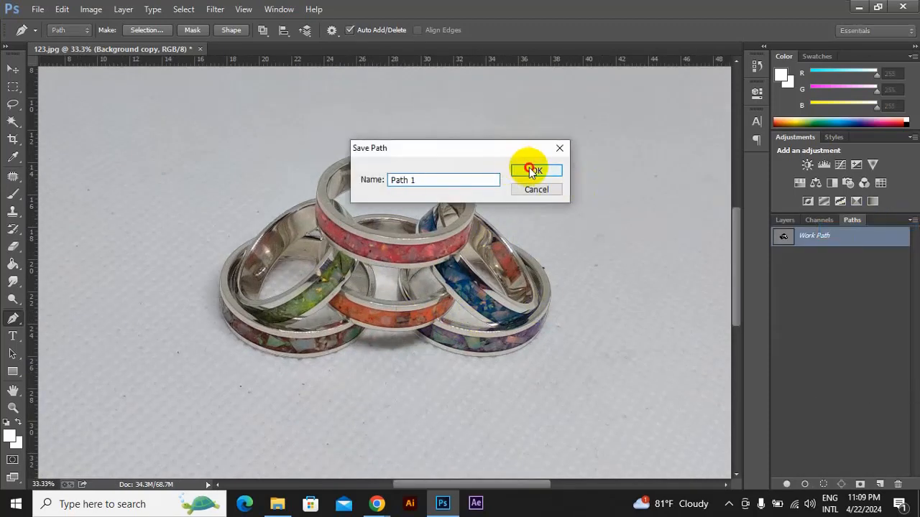
click(532, 170)
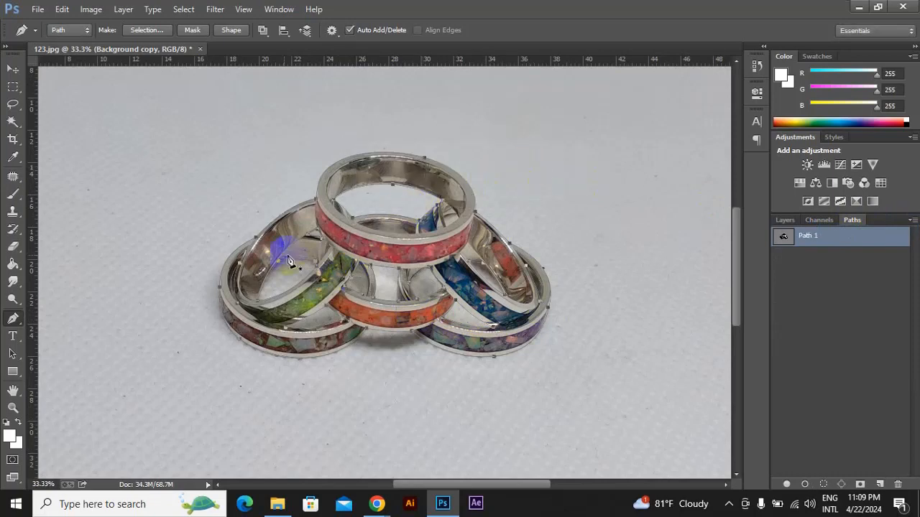
Make an anti-aliased new selection from the path with a 1-pixel feather radius and delete the background from the Background copy layer
click(786, 220)
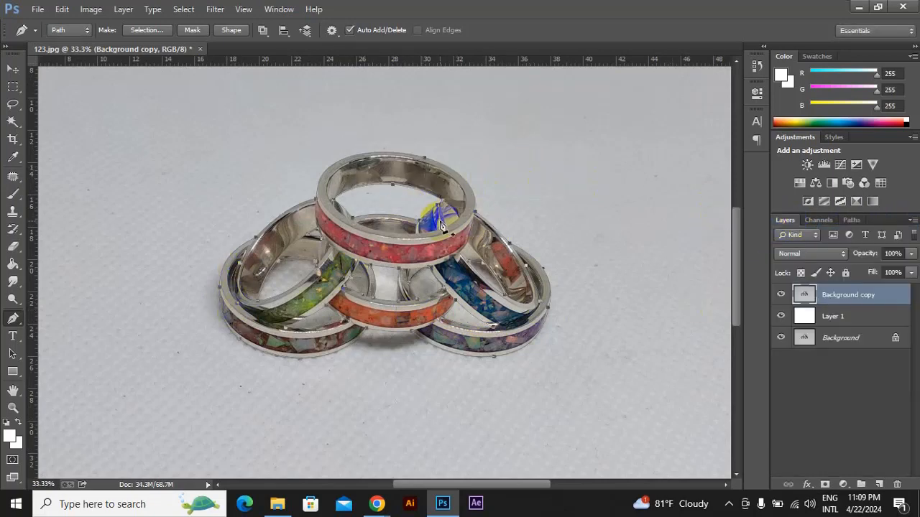
right_click(427, 214)
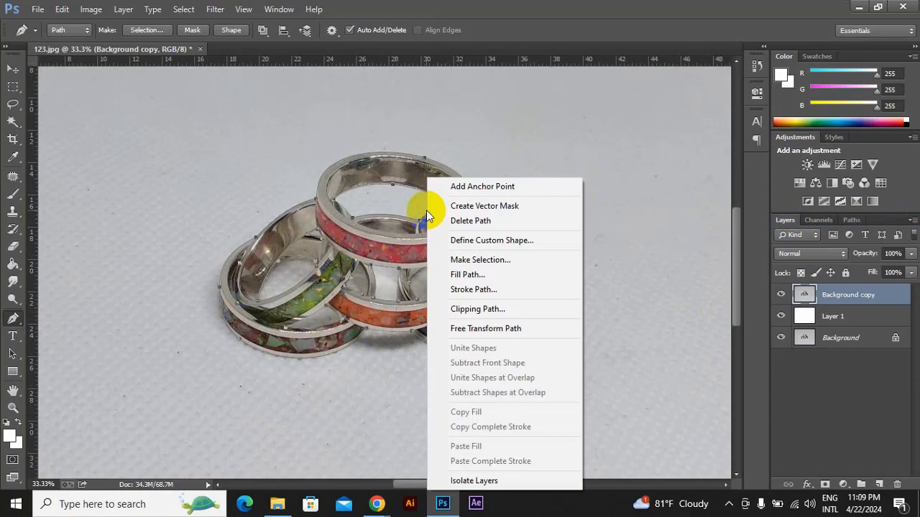
click(474, 260)
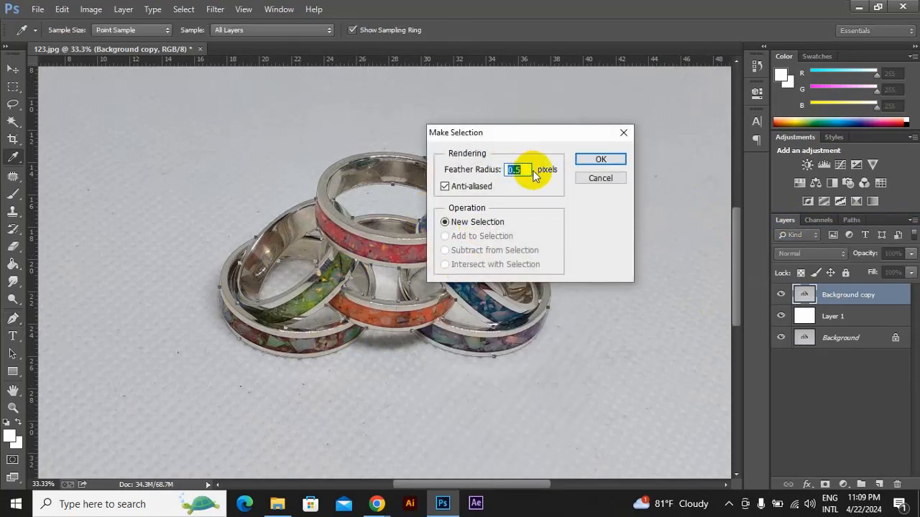
text(1)
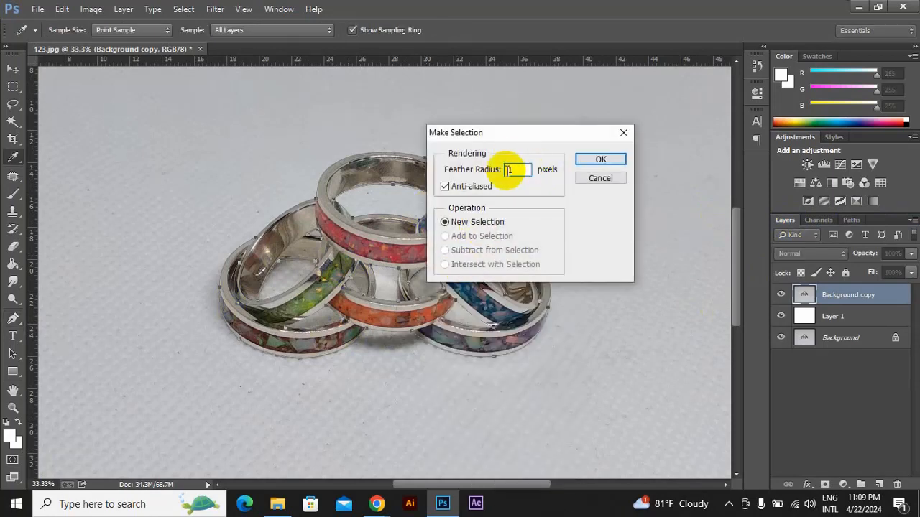
click(601, 159)
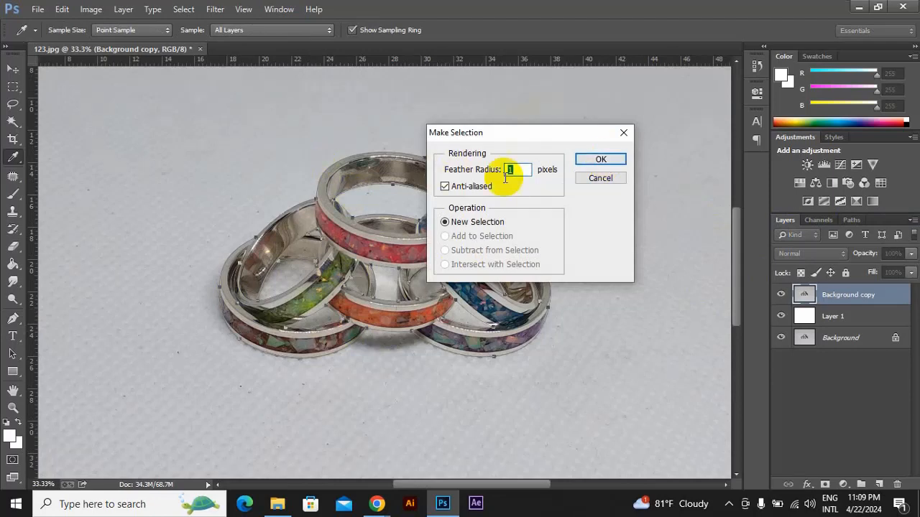
click(600, 162)
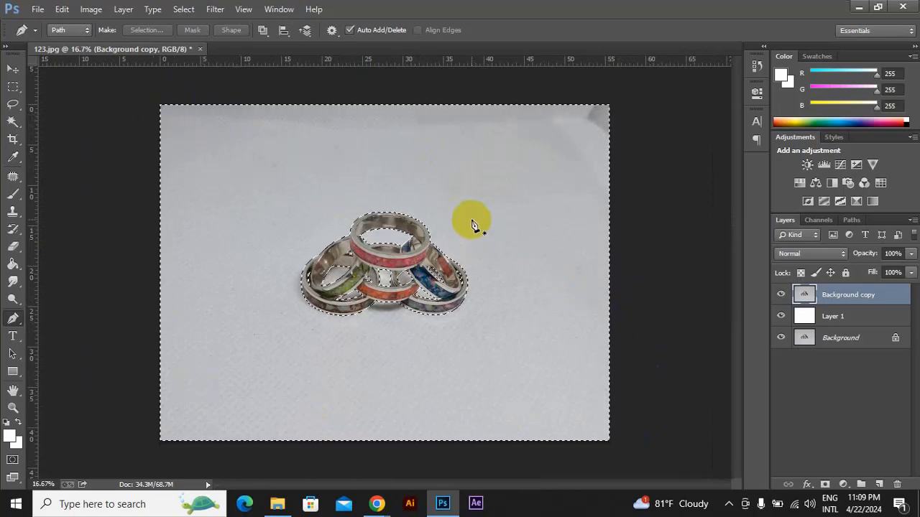
key(Delete)
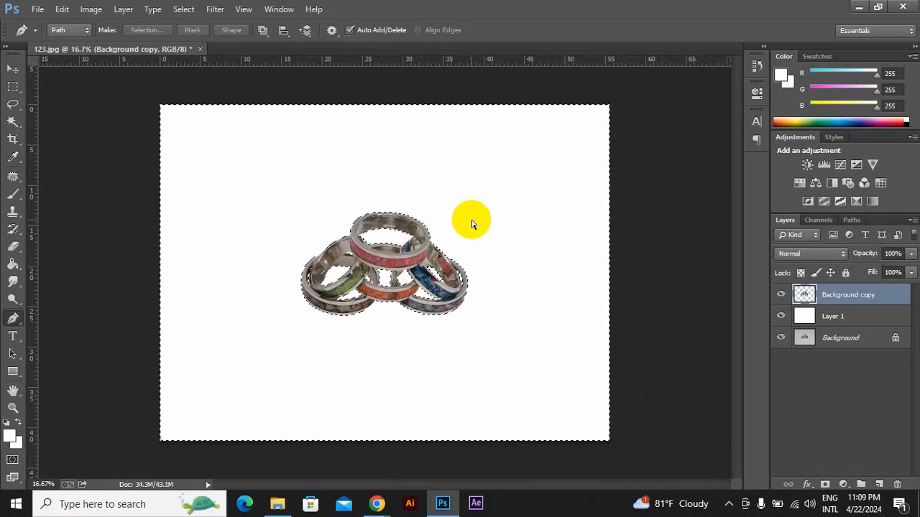
Deselect the deleted background area and check the edges of the ring cutout up close
key(ctrl+d)
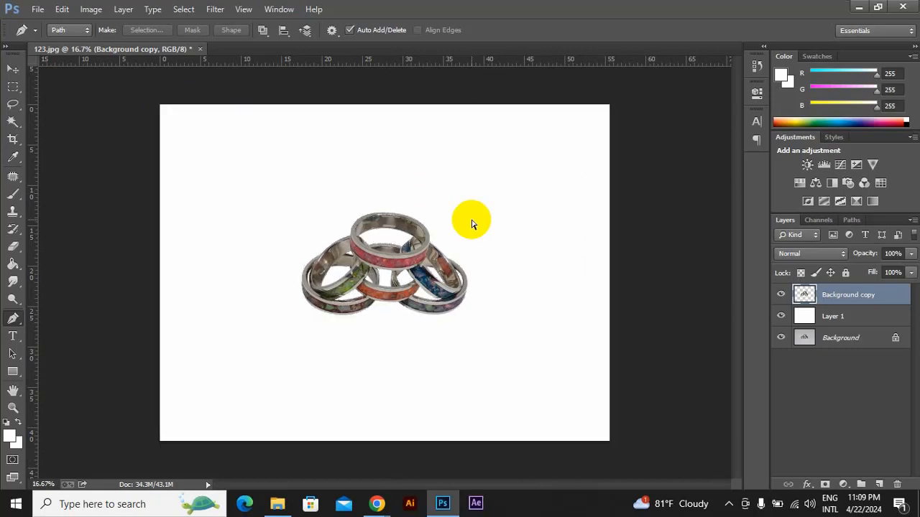
key(ctrl+plus)
key(ctrl+plus)
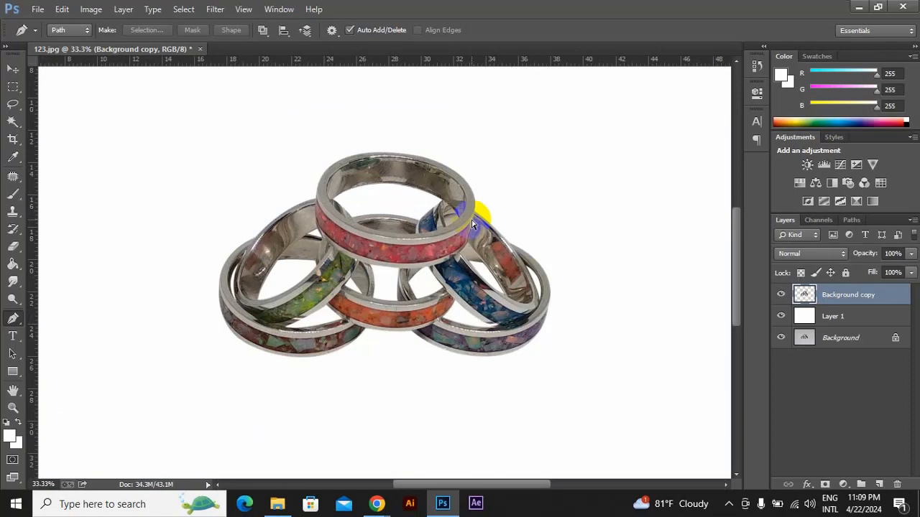
key(ctrl+0)
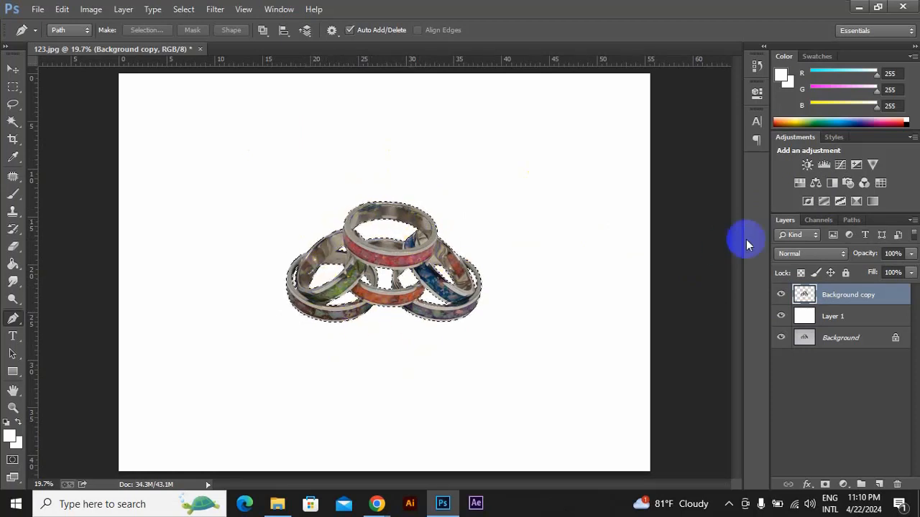
Add a Brightness/Contrast adjustment layer masked to the rings, set brightness to 81, and compare the image with and without it
click(808, 166)
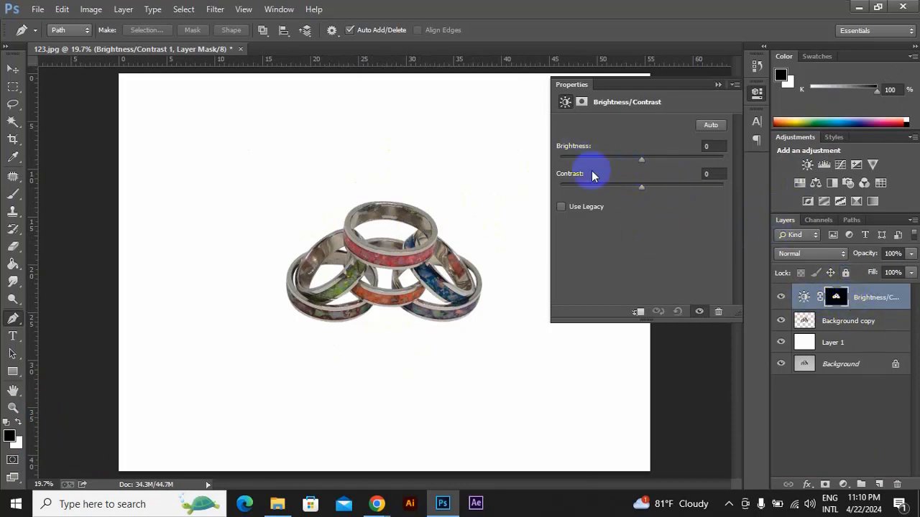
drag(642, 163, 682, 167)
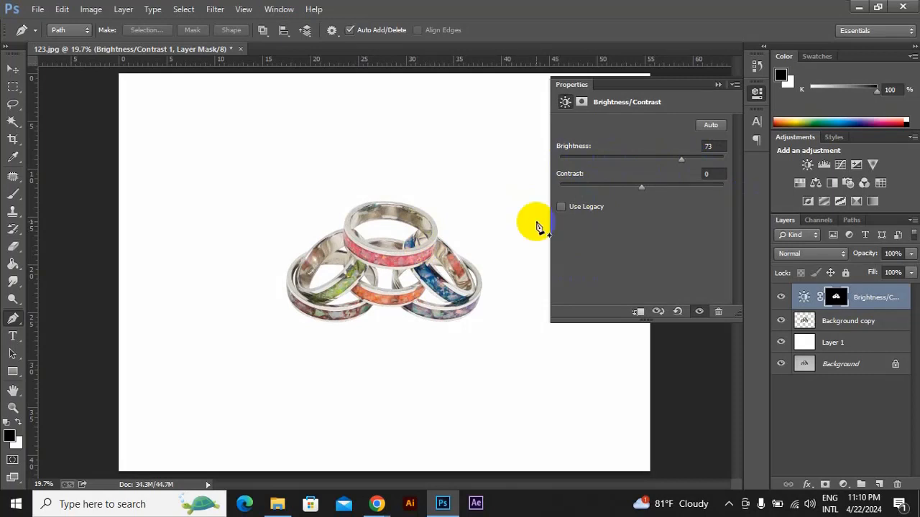
click(714, 146)
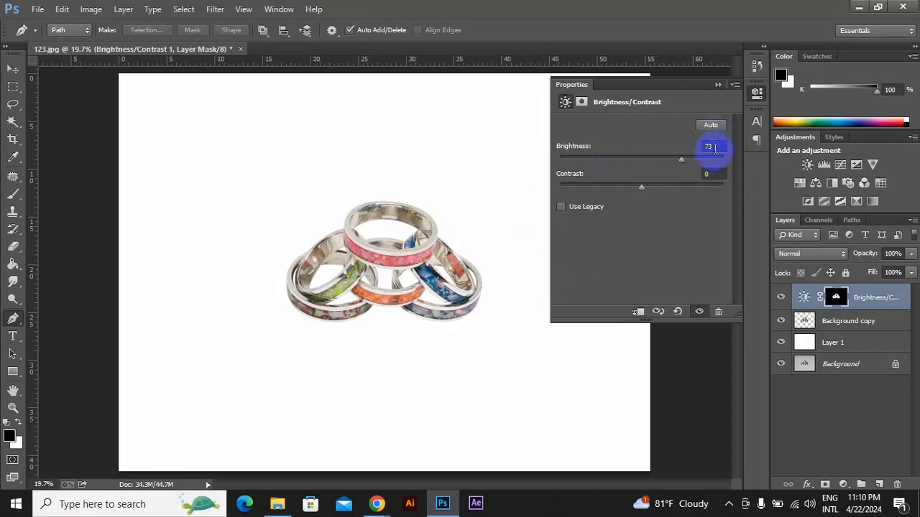
click(681, 160)
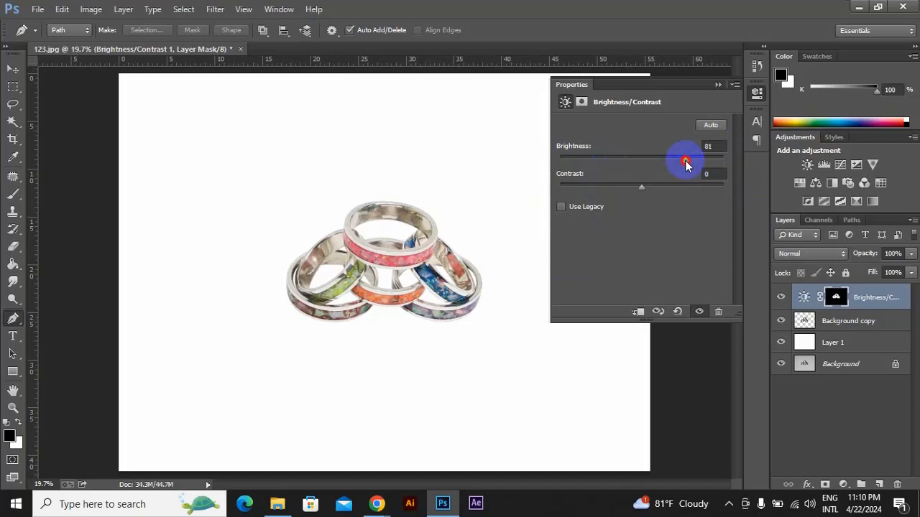
click(719, 85)
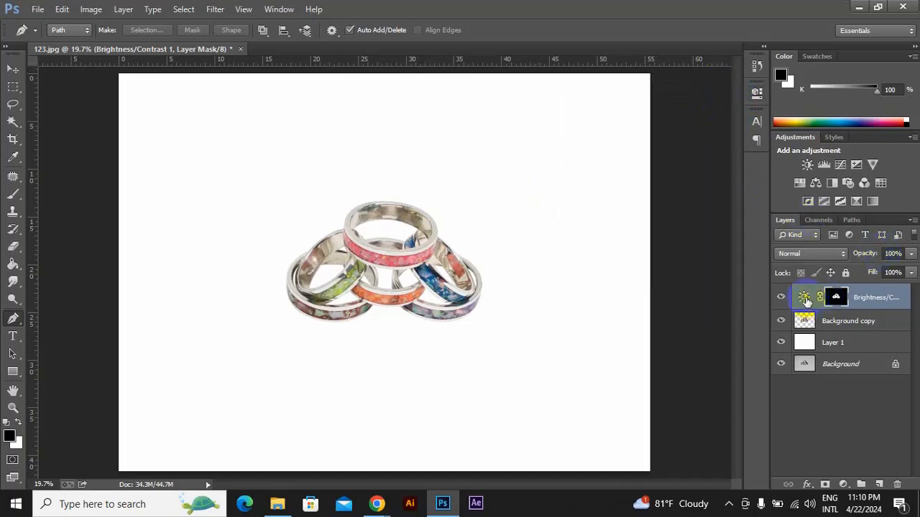
click(782, 297)
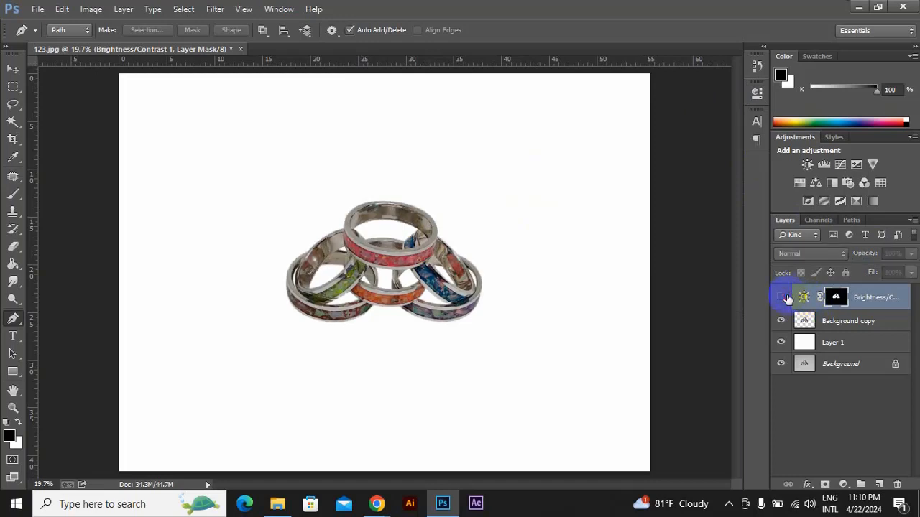
click(783, 298)
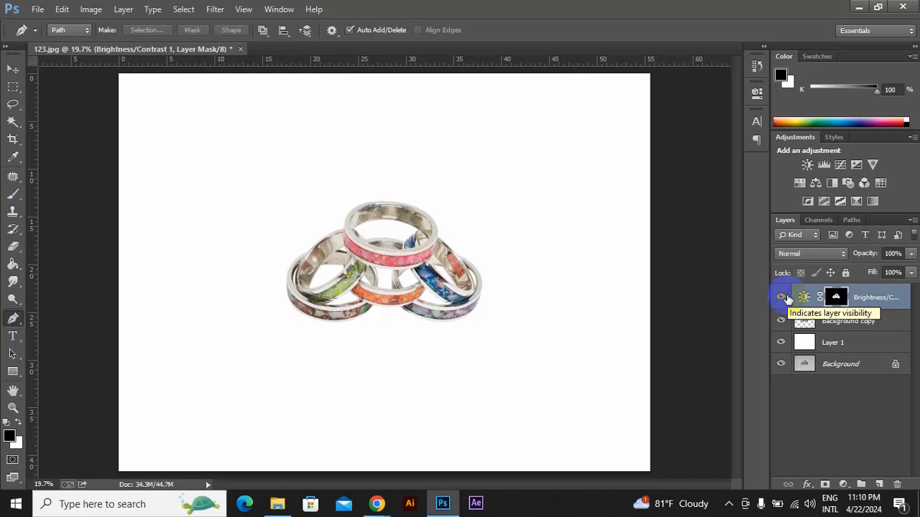
Merge the Brightness/Contrast adjustment layer with the Background copy layer
click(785, 321)
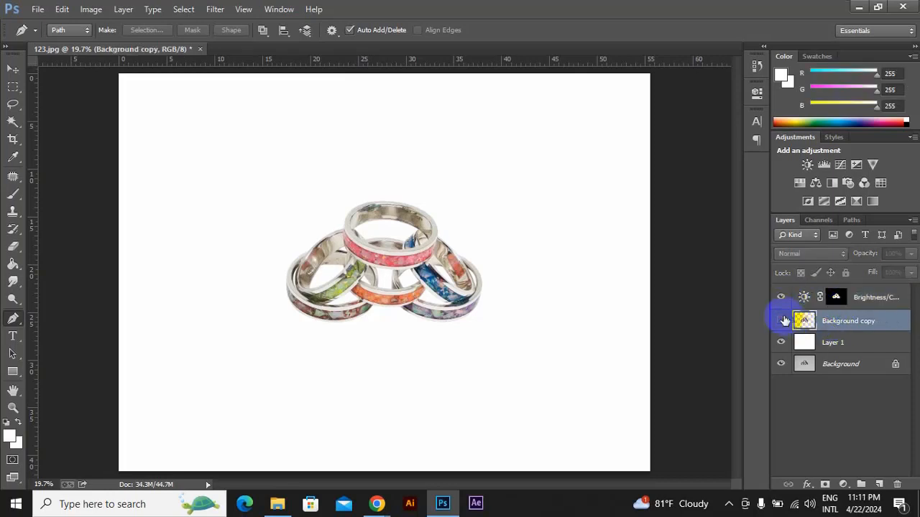
click(782, 321)
click(781, 321)
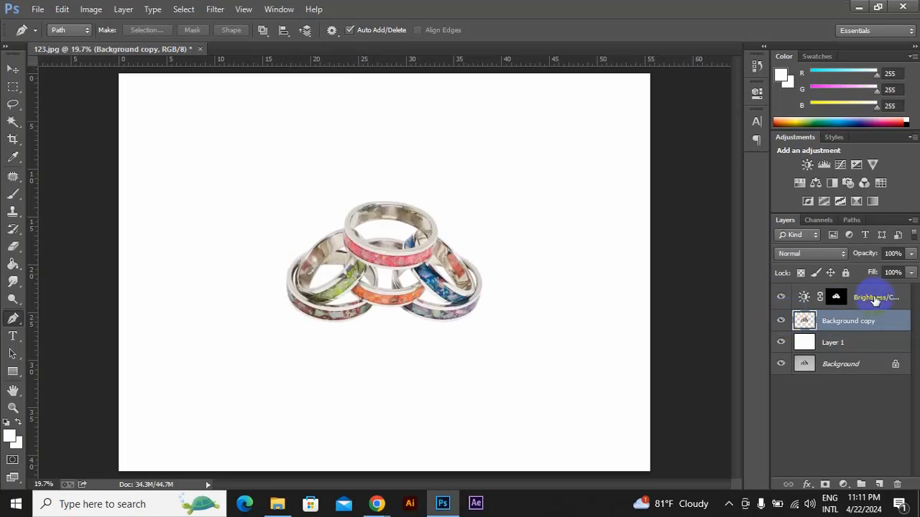
ctrl+click(864, 298)
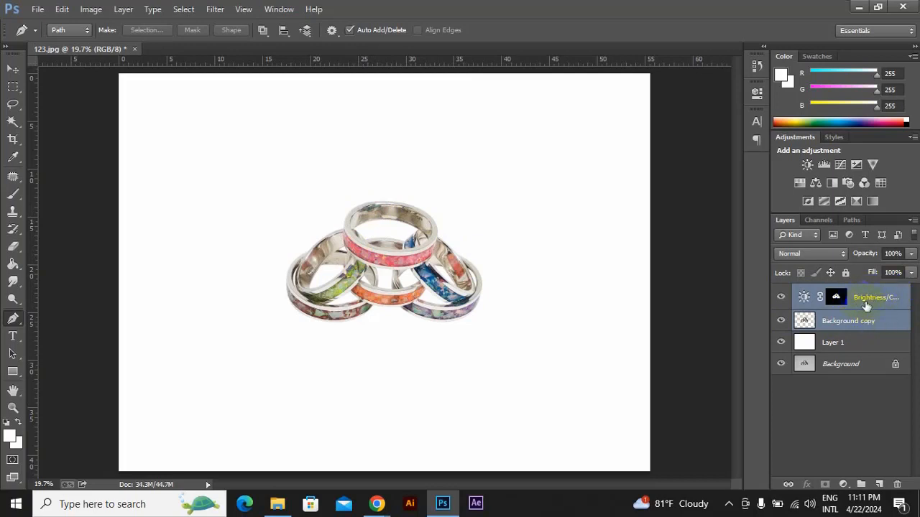
click(837, 300)
key(ctrl+e)
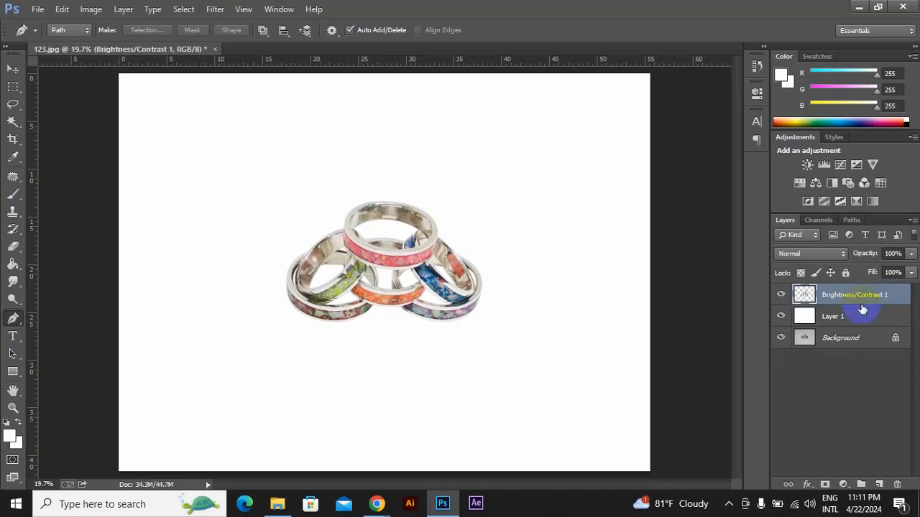
click(813, 297)
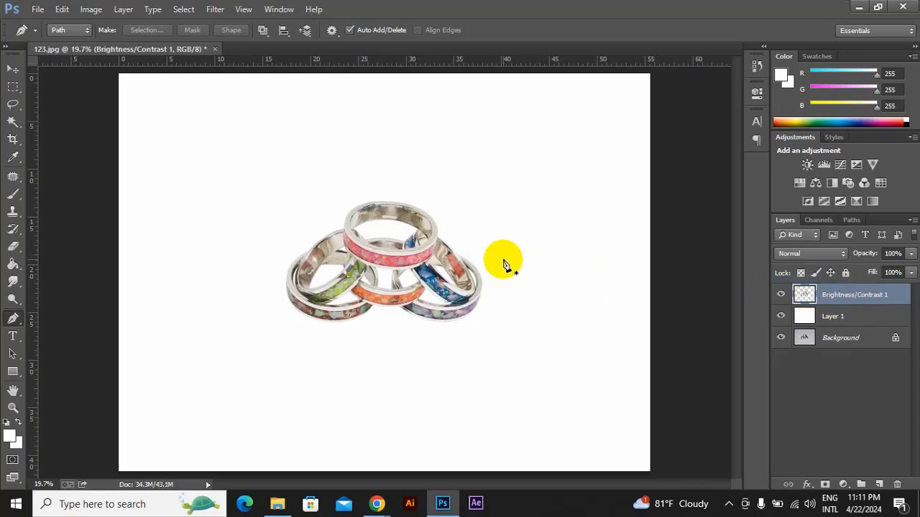
Start a Selective Color adjustment on the merged rings layer and set Reds to cyan +5, magenta +6, yellow +9 and black +15
key(ctrl+plus)
key(ctrl+plus)
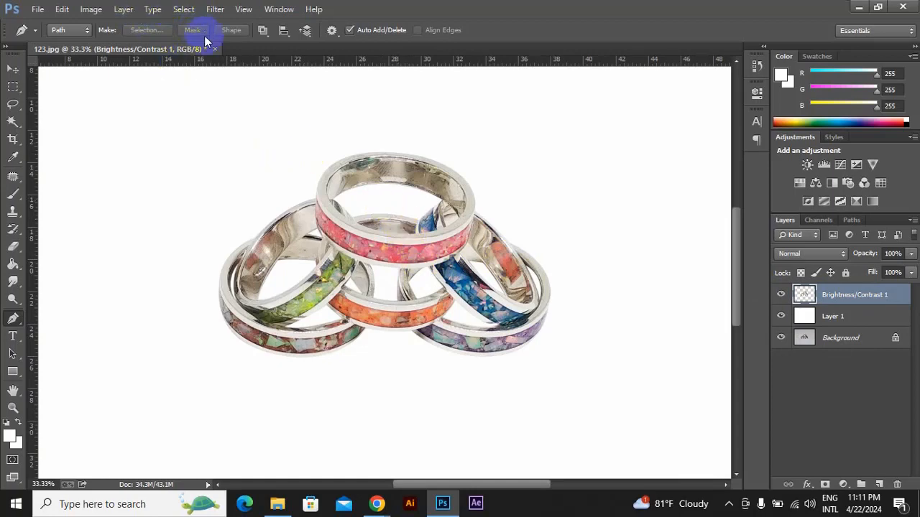
click(93, 11)
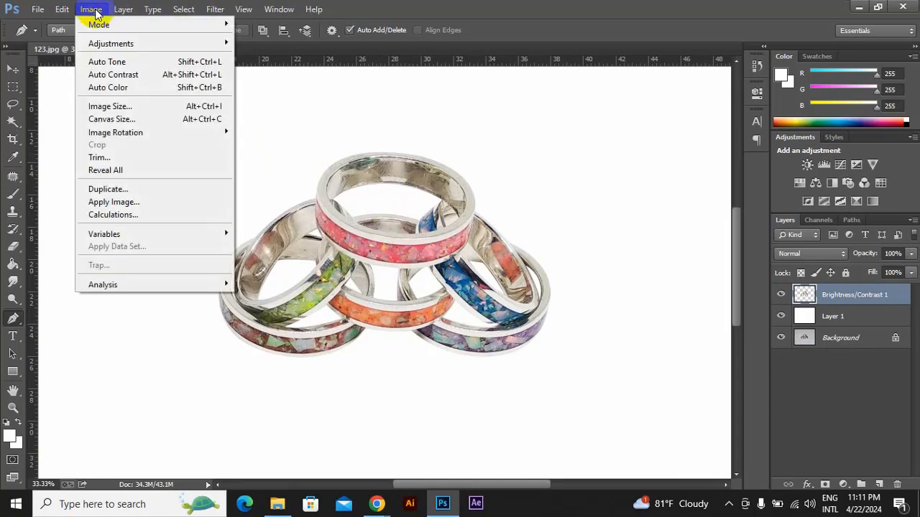
mouse_move(103, 45)
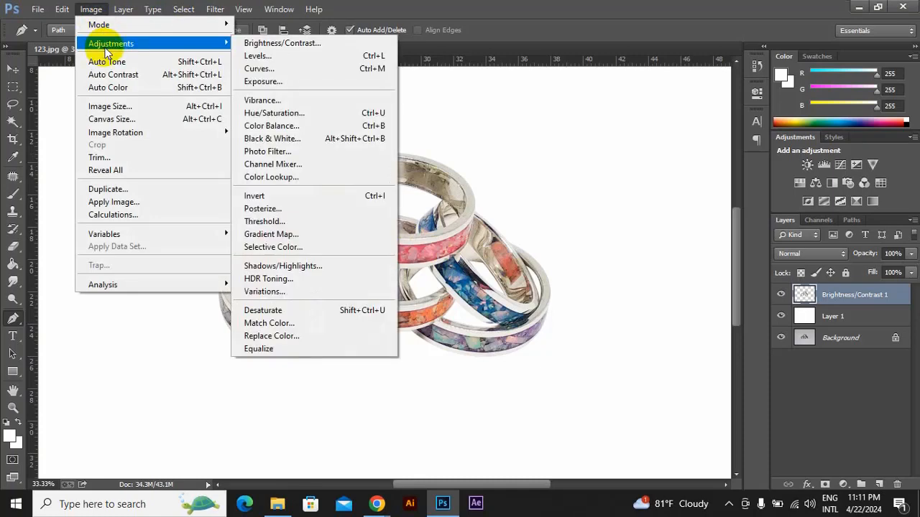
click(291, 247)
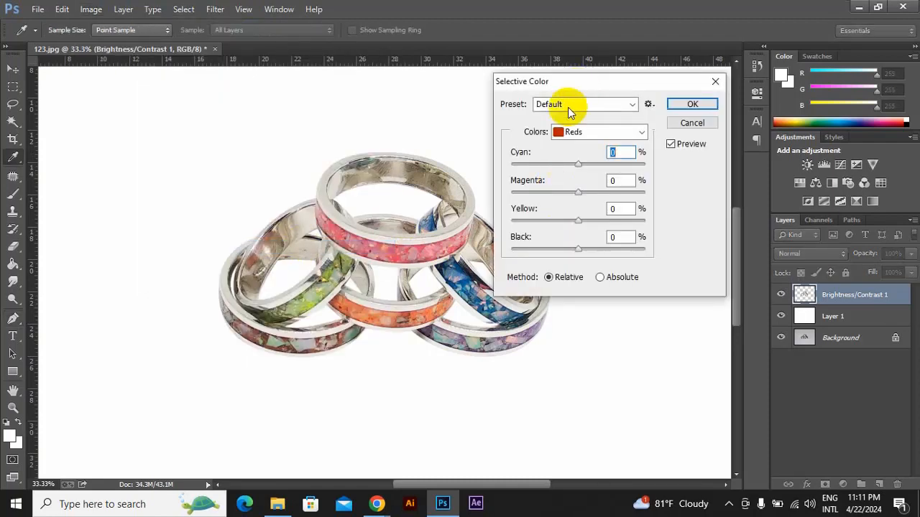
click(559, 133)
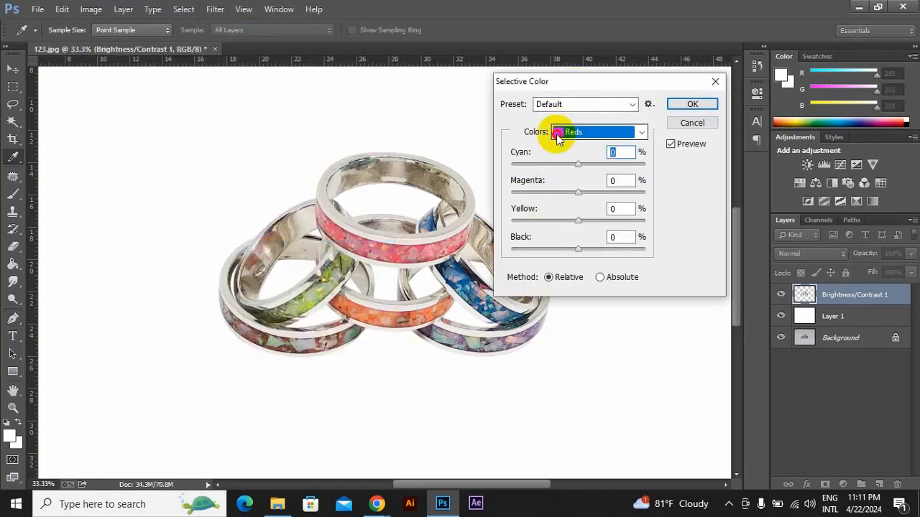
click(561, 133)
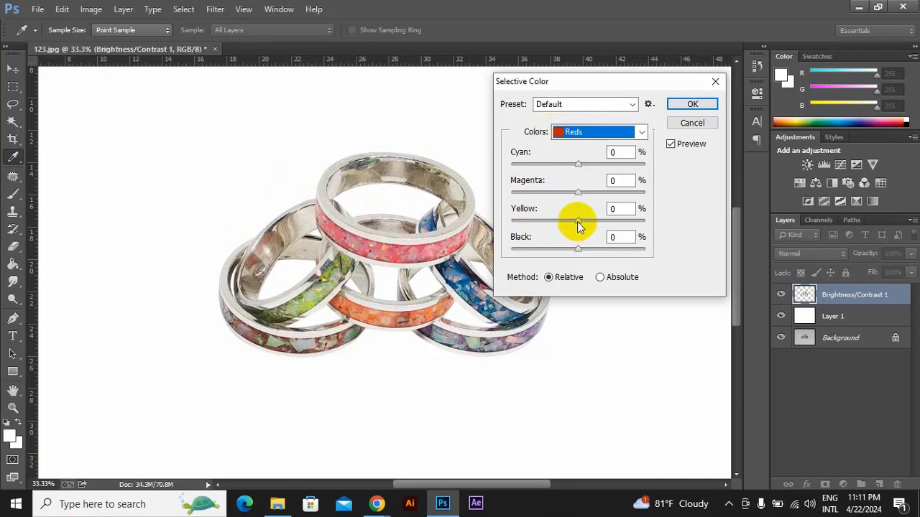
mouse_move(577, 222)
mouse_down()
mouse_move(657, 217)
mouse_move(554, 217)
mouse_move(608, 223)
mouse_move(584, 223)
mouse_up()
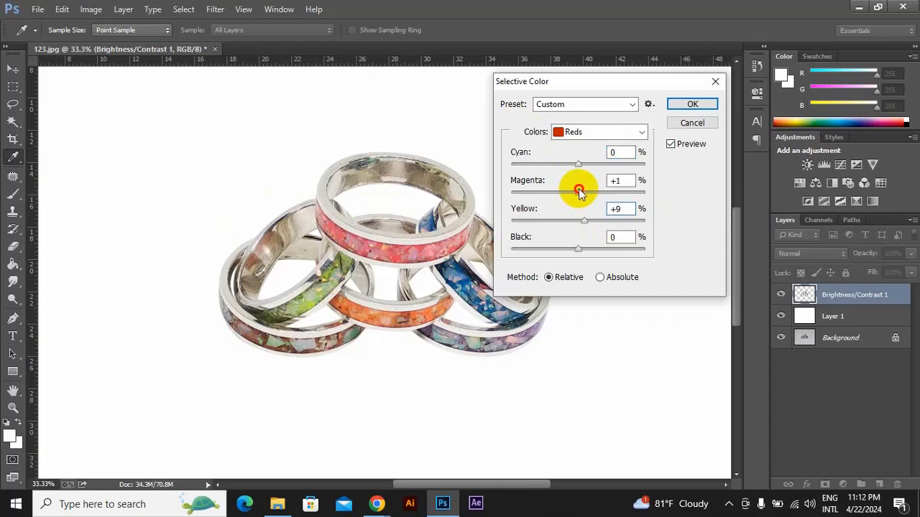
drag(579, 166, 583, 165)
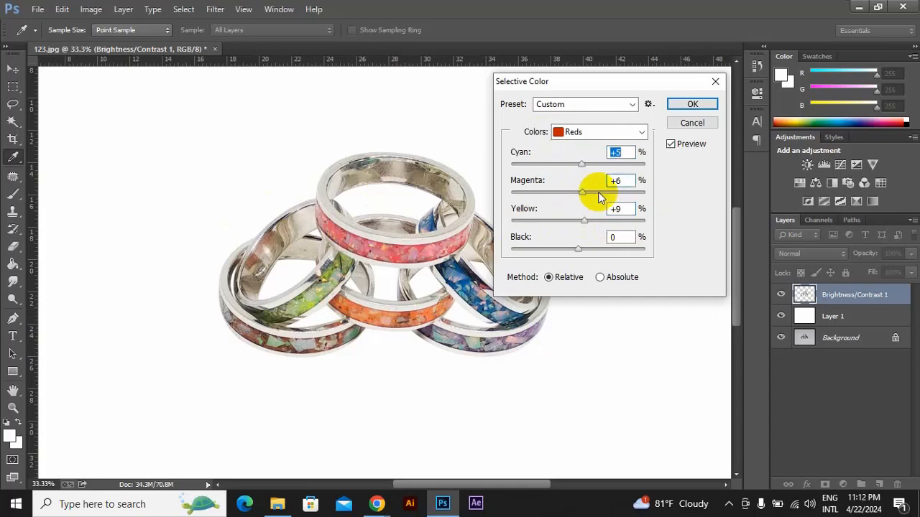
drag(579, 250, 588, 253)
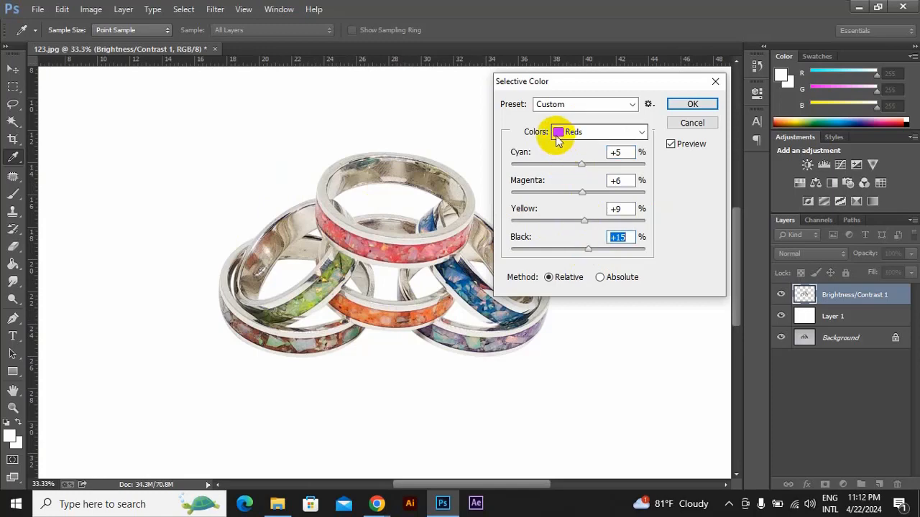
Set the Yellows in the Selective Color adjustment to cyan +4, magenta +14, yellow +12 and black +12
click(558, 137)
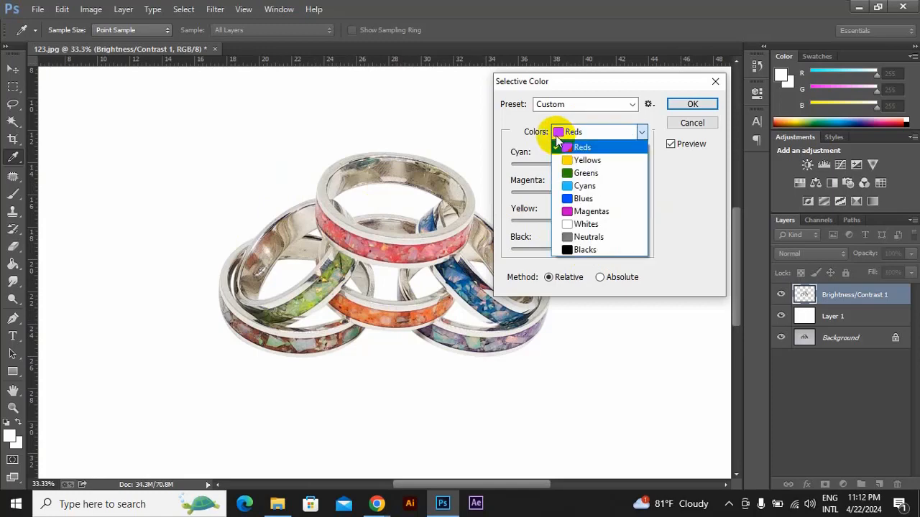
click(575, 160)
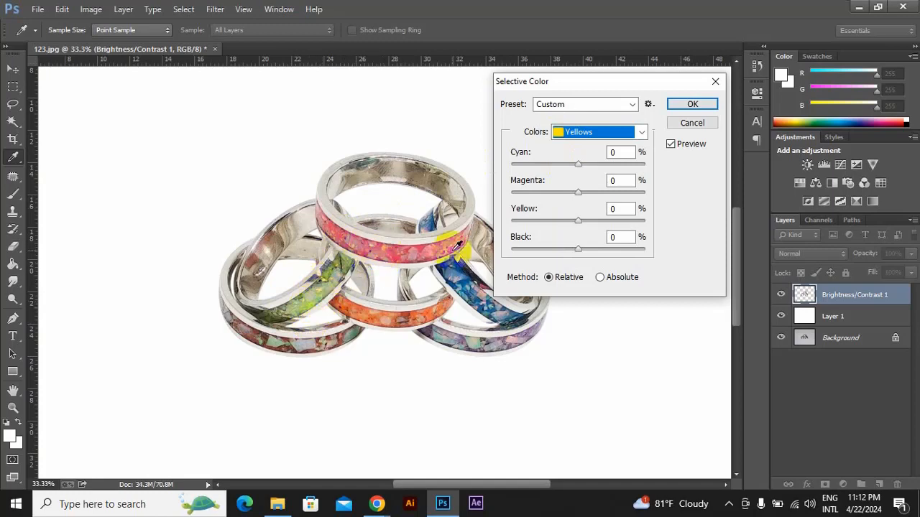
click(549, 256)
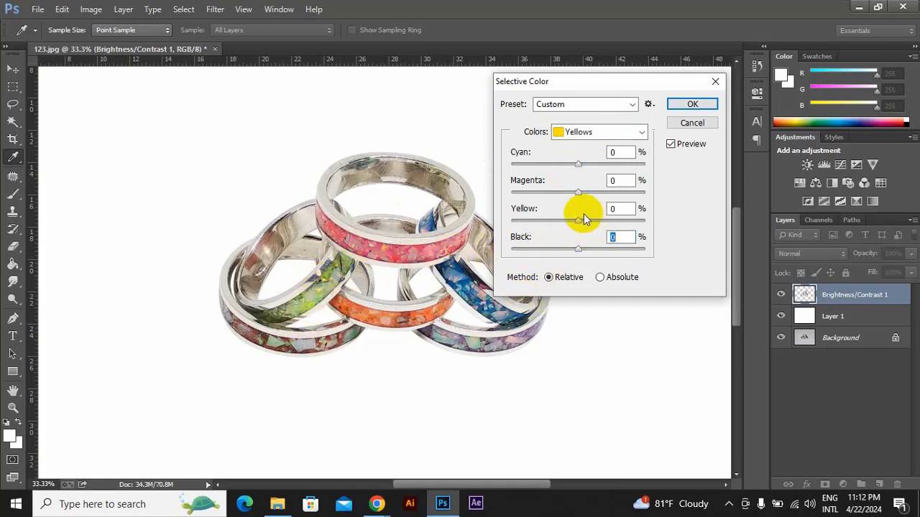
drag(577, 220, 584, 219)
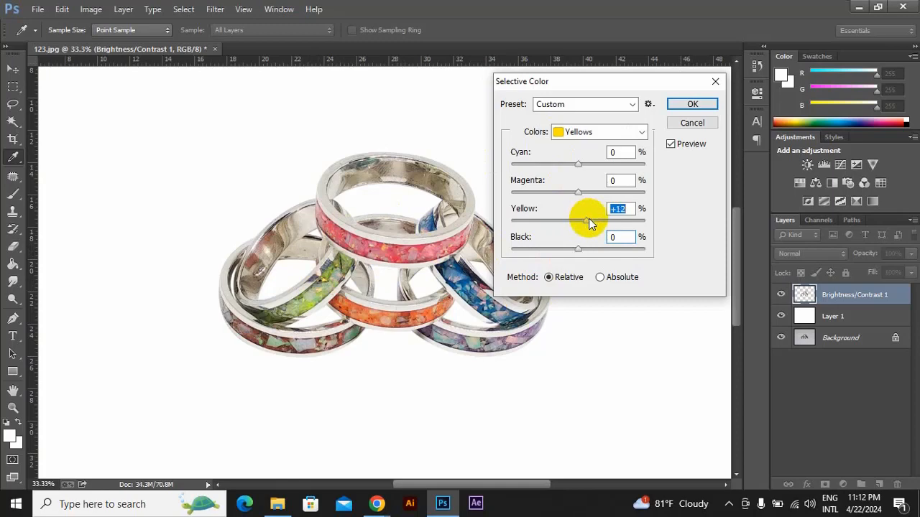
click(585, 249)
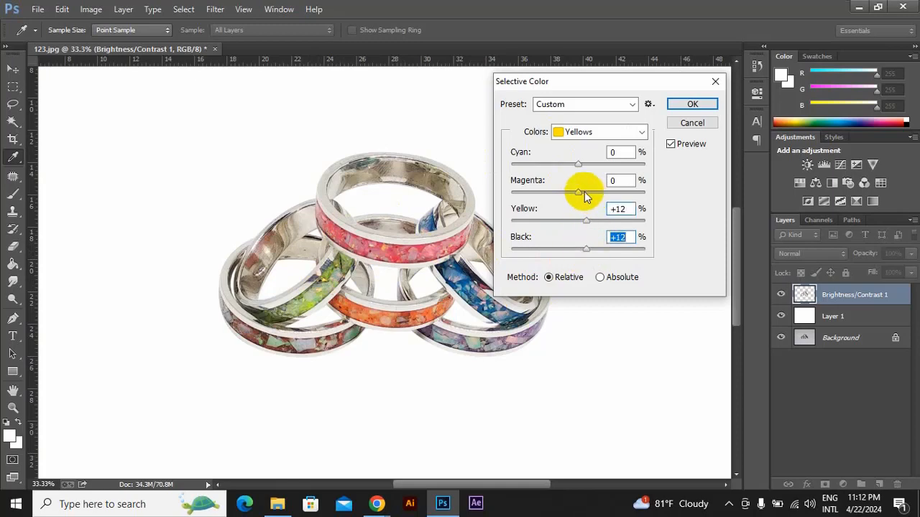
drag(583, 192, 589, 191)
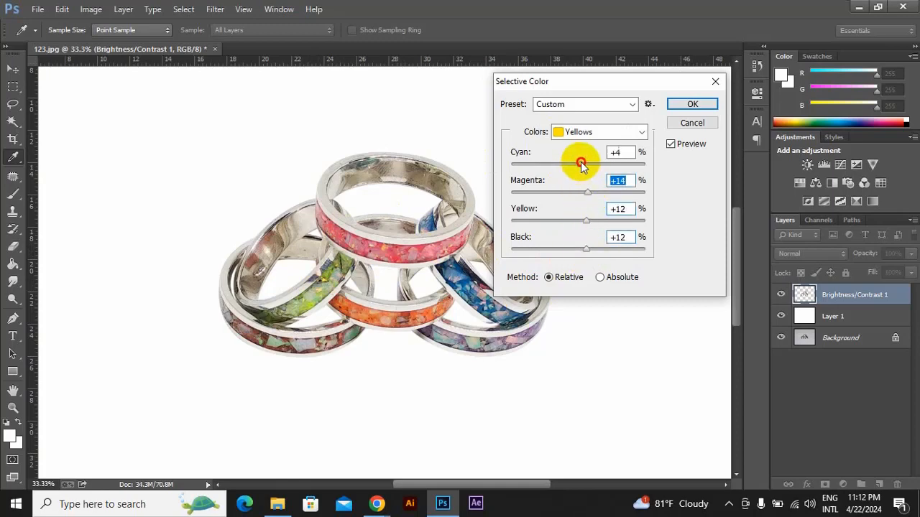
click(581, 164)
Set the Cyans in the Selective Color adjustment to cyan +12, magenta +3, yellow +6 and black +8
click(579, 132)
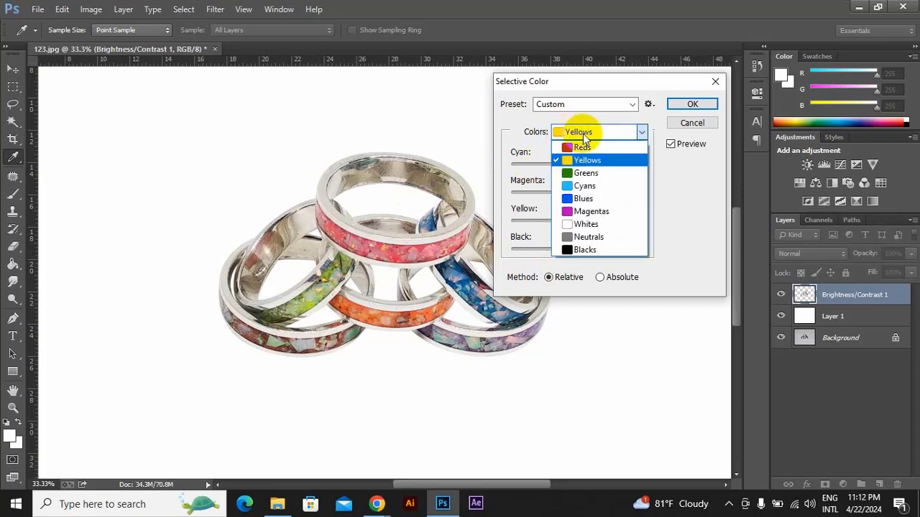
click(584, 186)
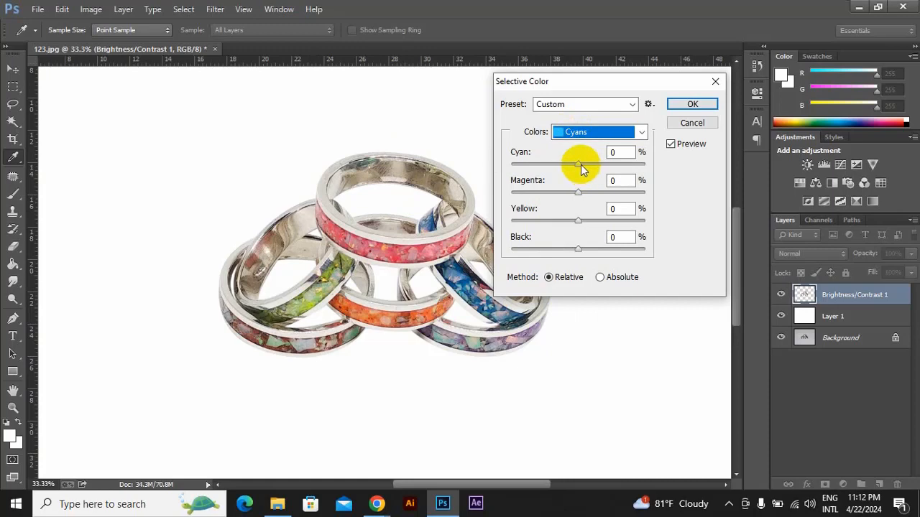
drag(579, 164, 587, 165)
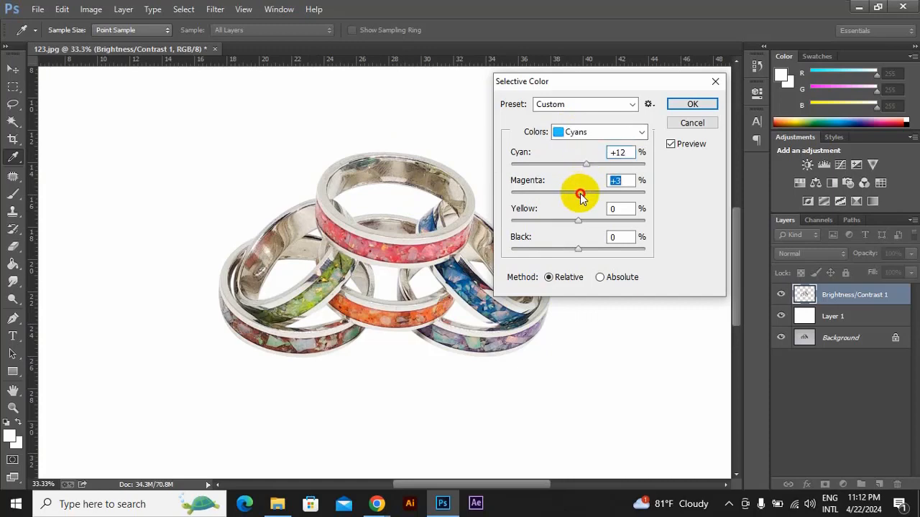
drag(582, 224, 583, 222)
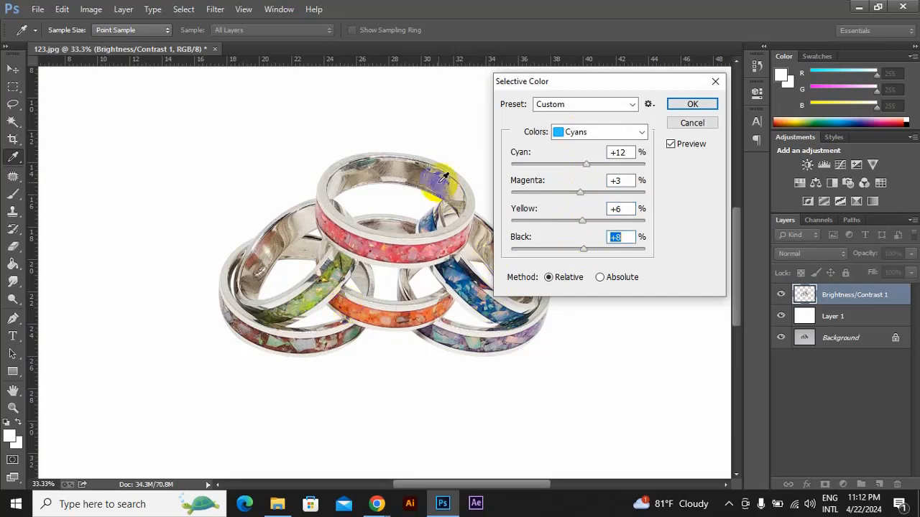
Set the Blues in the Selective Color adjustment to magenta +9 and yellow +13
click(570, 134)
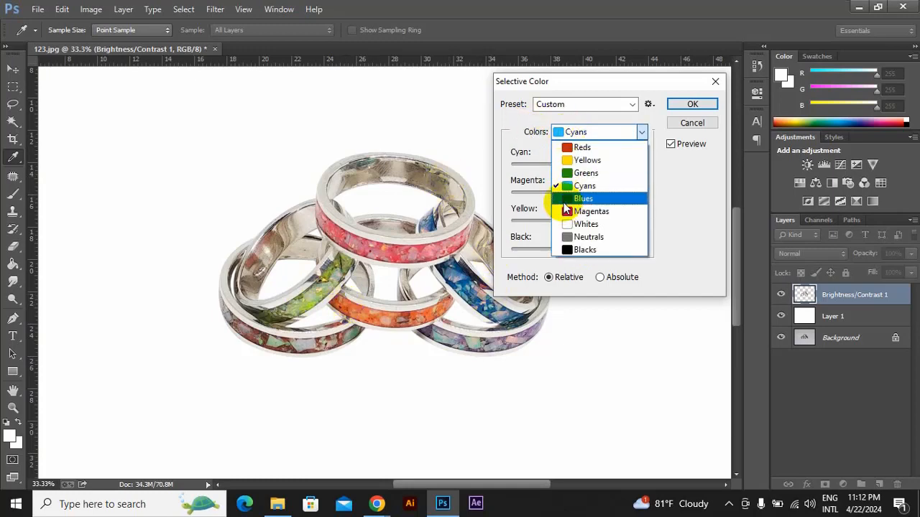
click(556, 199)
drag(579, 222, 587, 222)
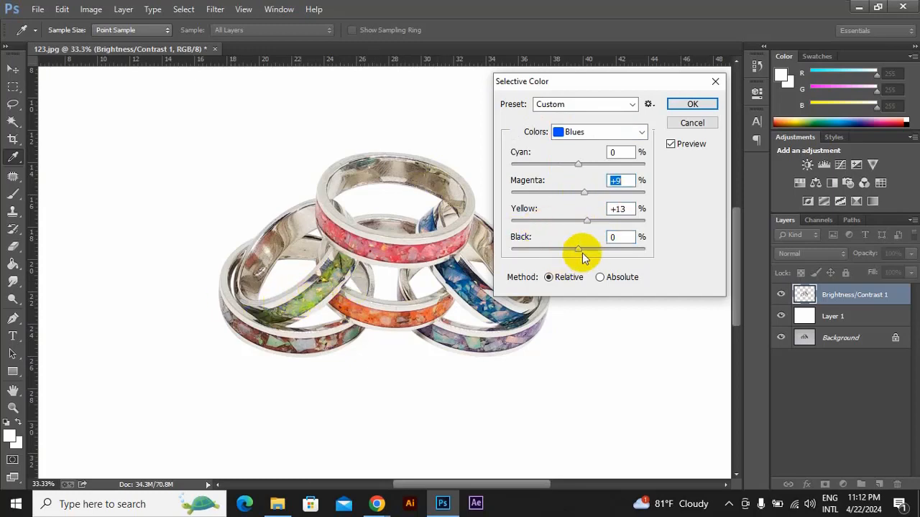
click(579, 249)
Set the Greens in the Selective Color adjustment to magenta +7 and yellow +4
click(582, 134)
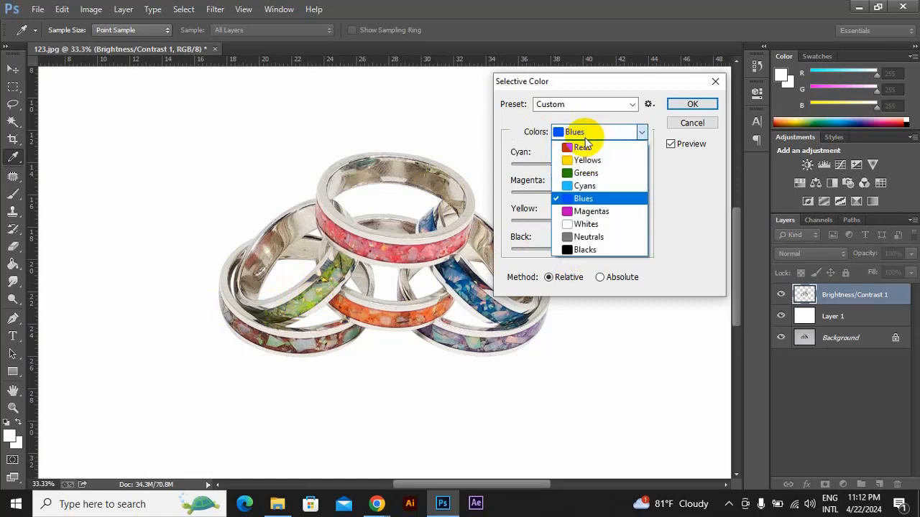
click(581, 176)
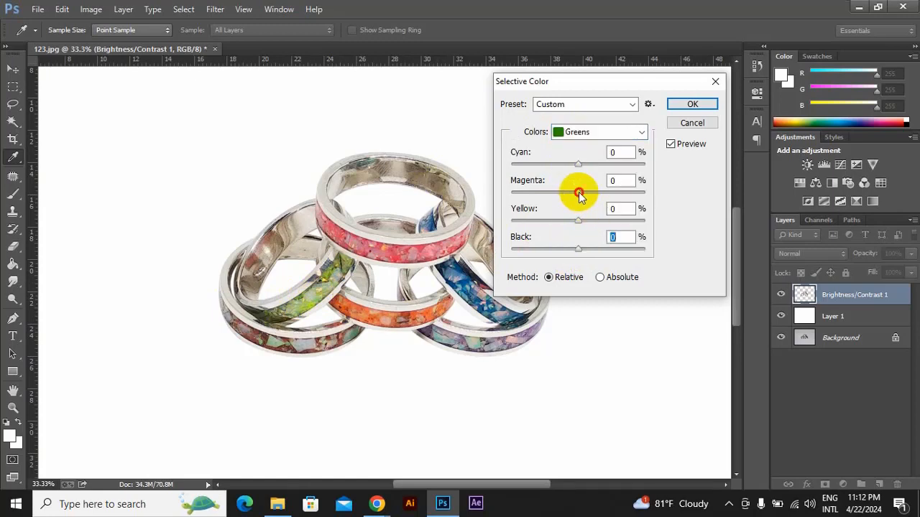
click(583, 193)
click(581, 220)
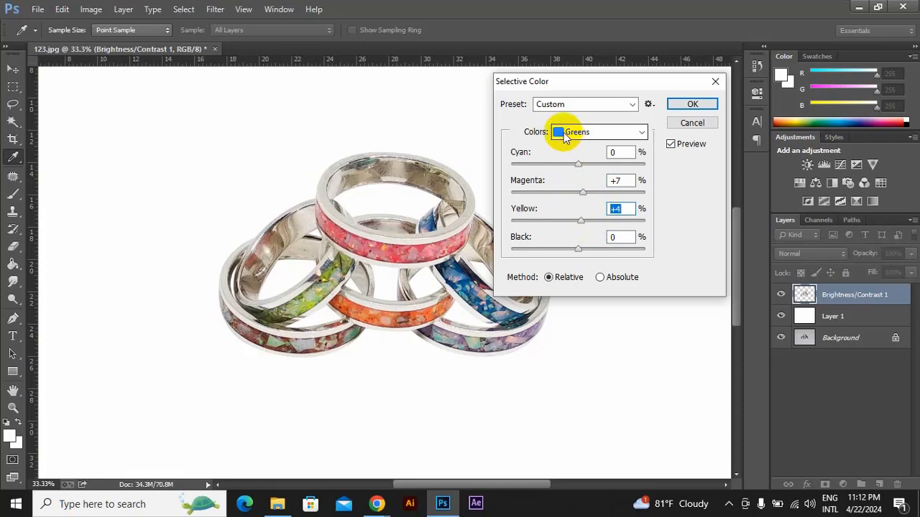
click(564, 136)
click(560, 133)
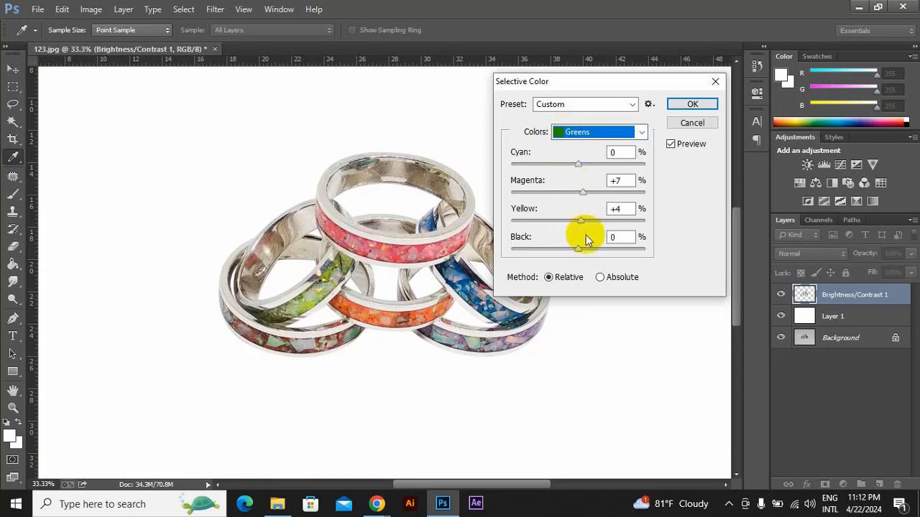
Set the Magentas to cyan +10, magenta +10, yellow +8 and black +5, and apply the Selective Color adjustment
click(577, 132)
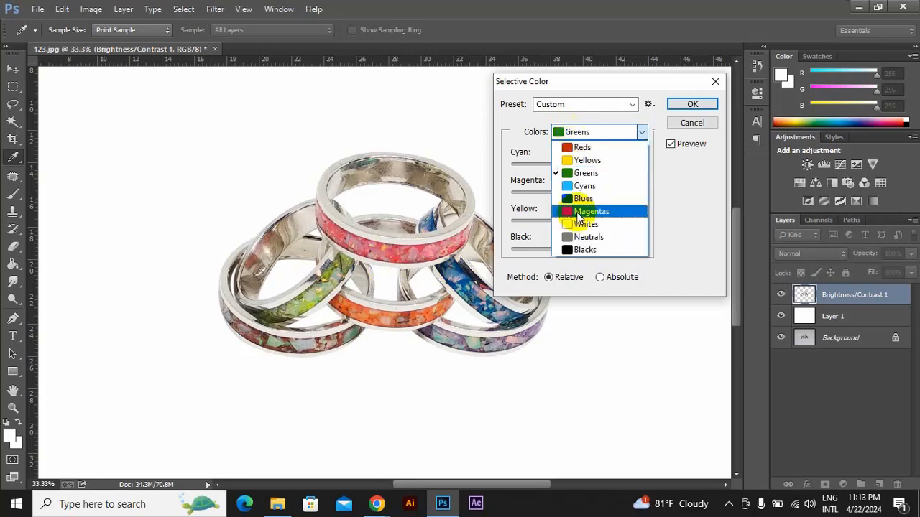
click(581, 131)
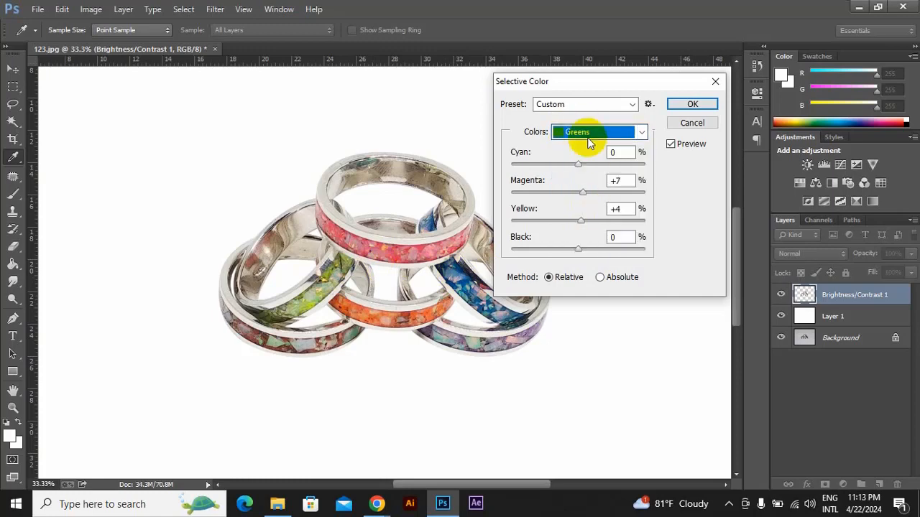
click(586, 135)
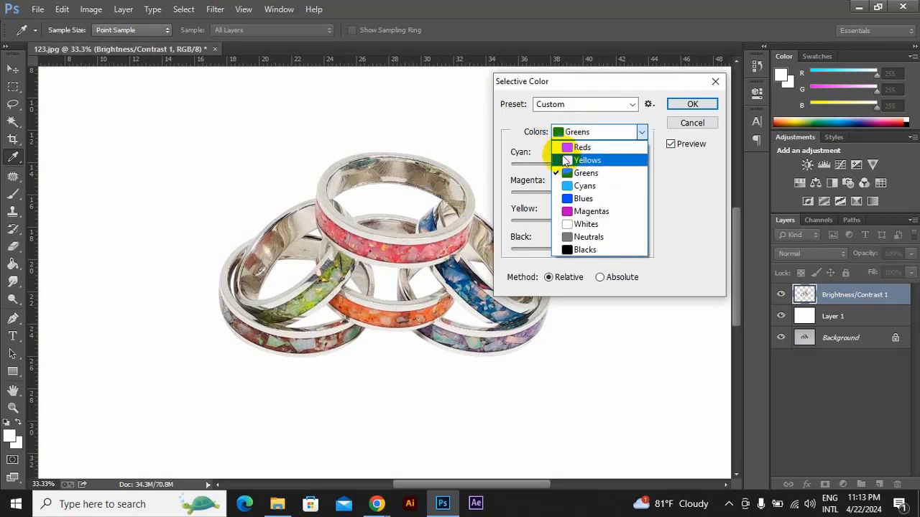
click(585, 212)
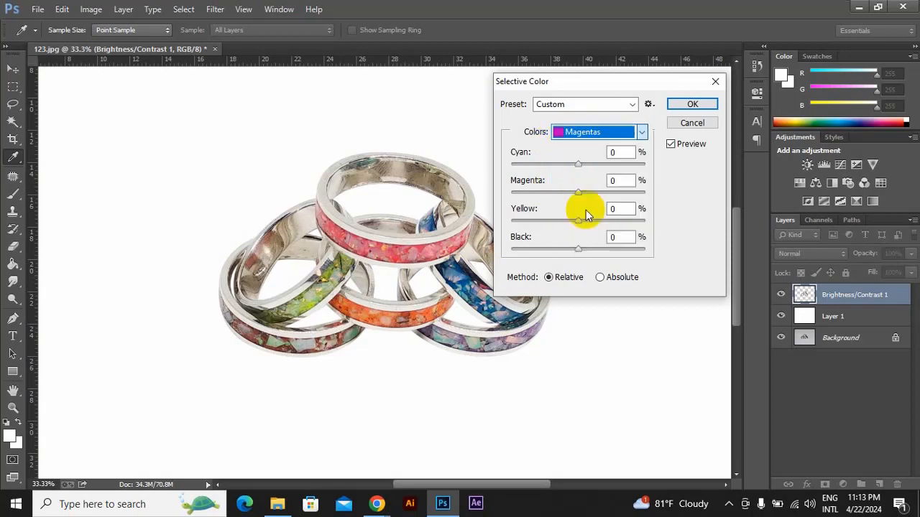
drag(579, 222, 583, 222)
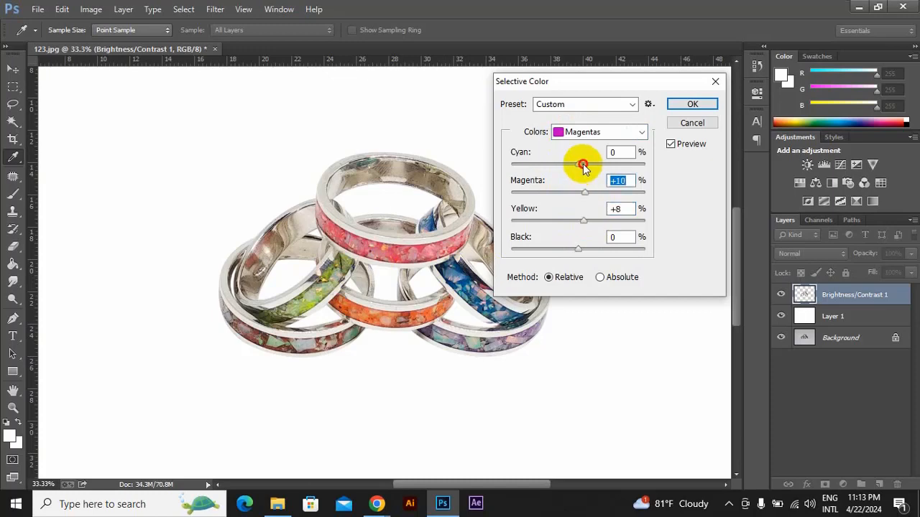
drag(587, 167, 585, 165)
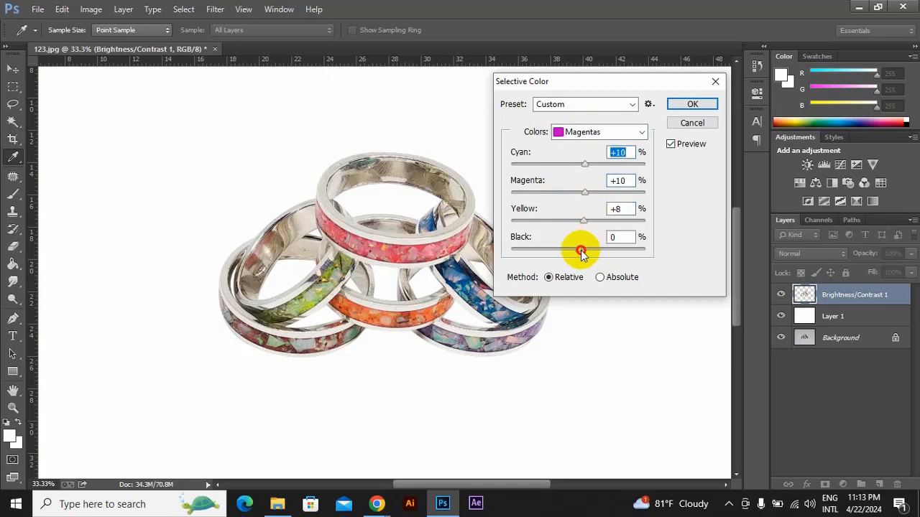
drag(580, 249, 581, 250)
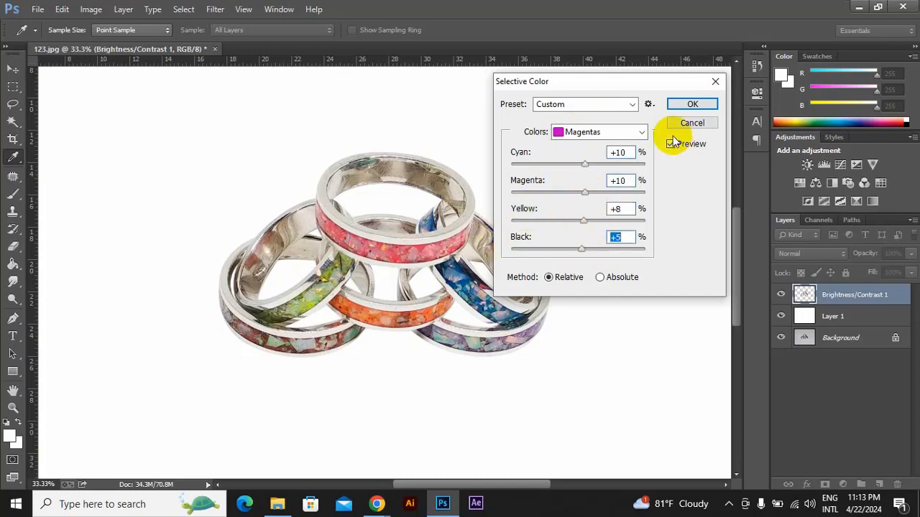
click(691, 106)
key(p)
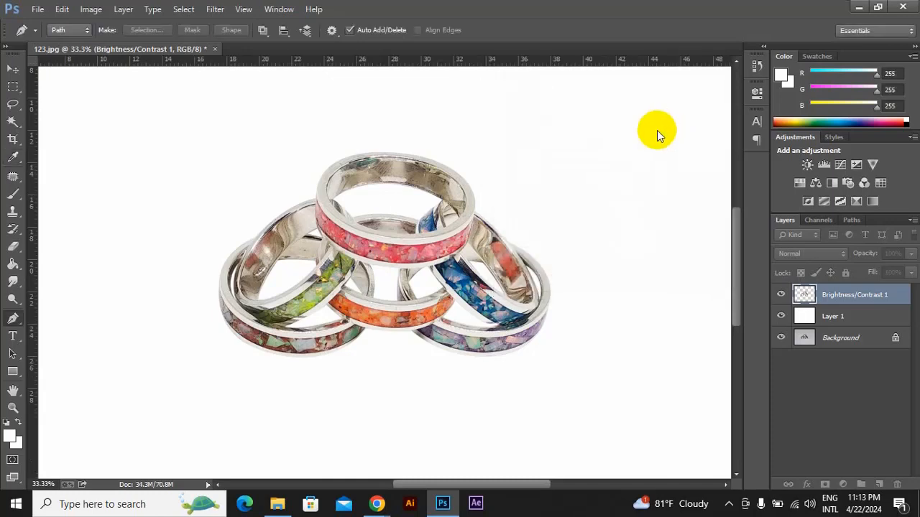
Compare the retouched rings with the original photo by toggling the visibility of the white layer and the rings layer
click(781, 316)
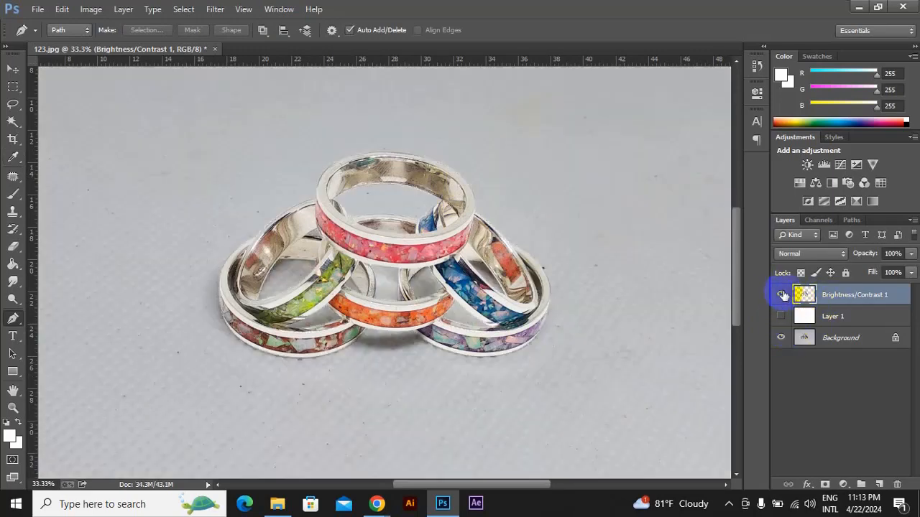
click(781, 294)
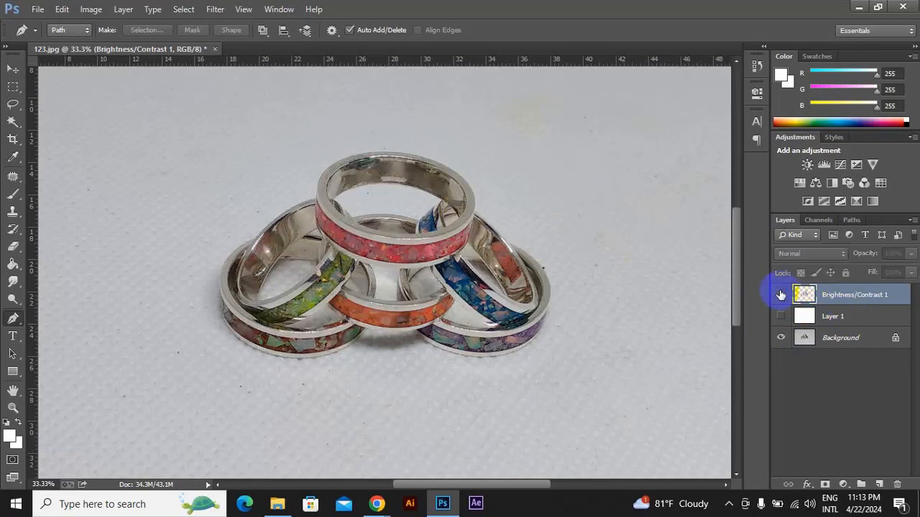
click(781, 295)
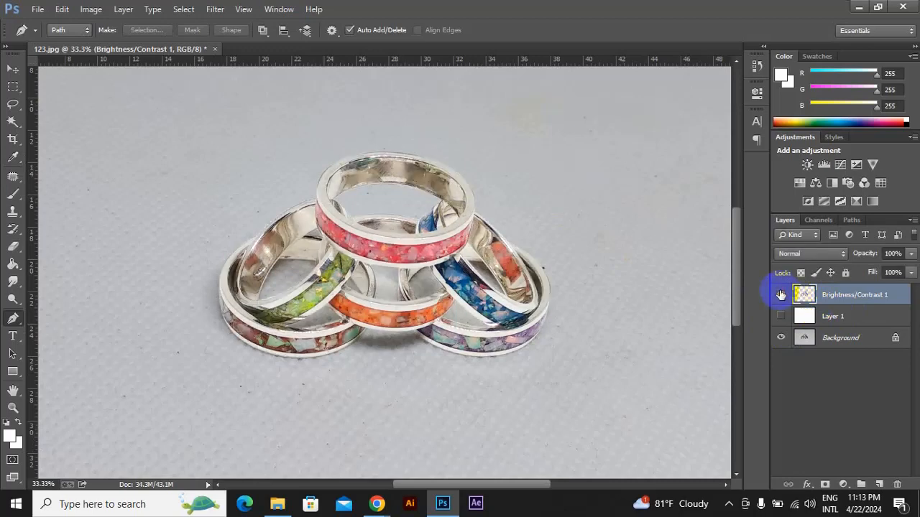
click(781, 295)
click(781, 295)
click(781, 317)
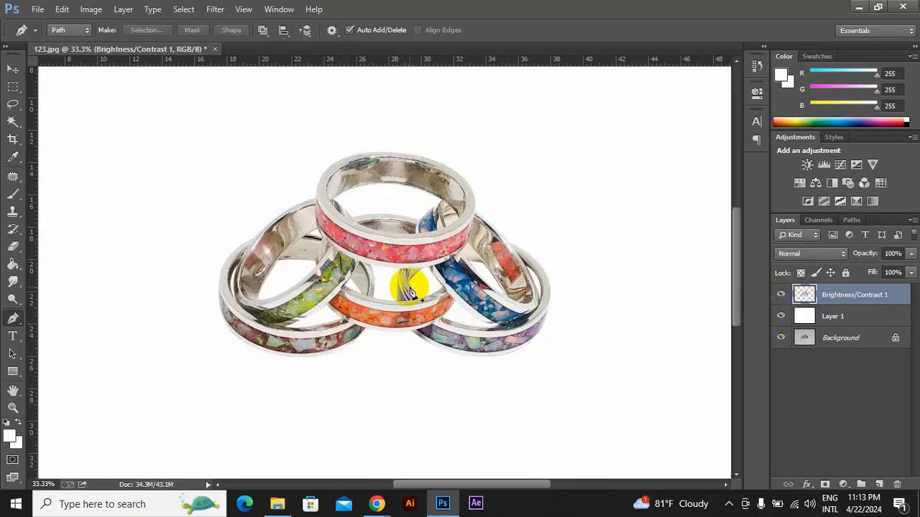
Examine the rings' cutout edges, metal surfaces and colored inlays up close
key(ctrl+plus)
key(ctrl+plus)
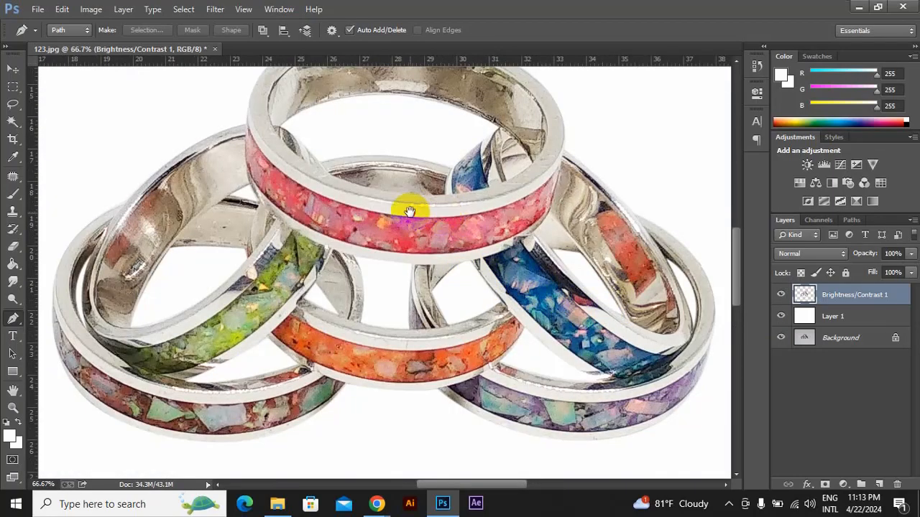
drag(406, 206, 439, 292)
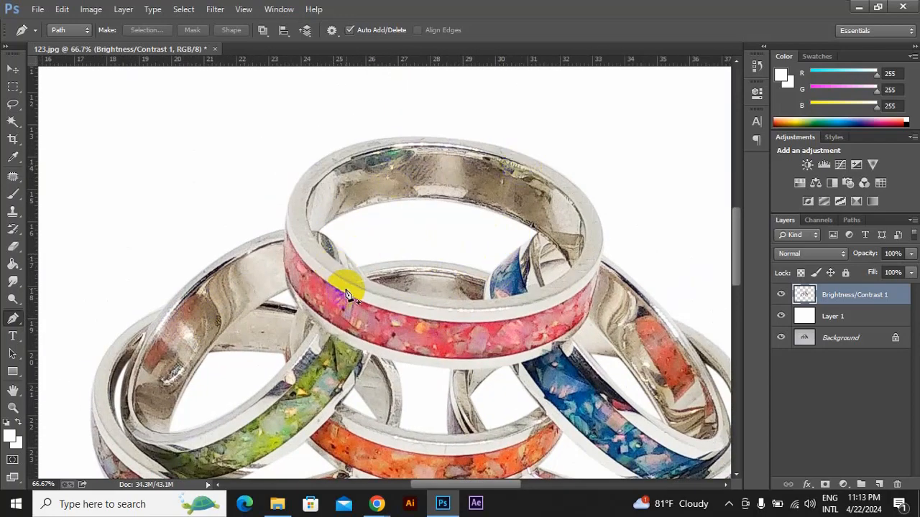
drag(481, 182, 480, 163)
drag(242, 346, 240, 259)
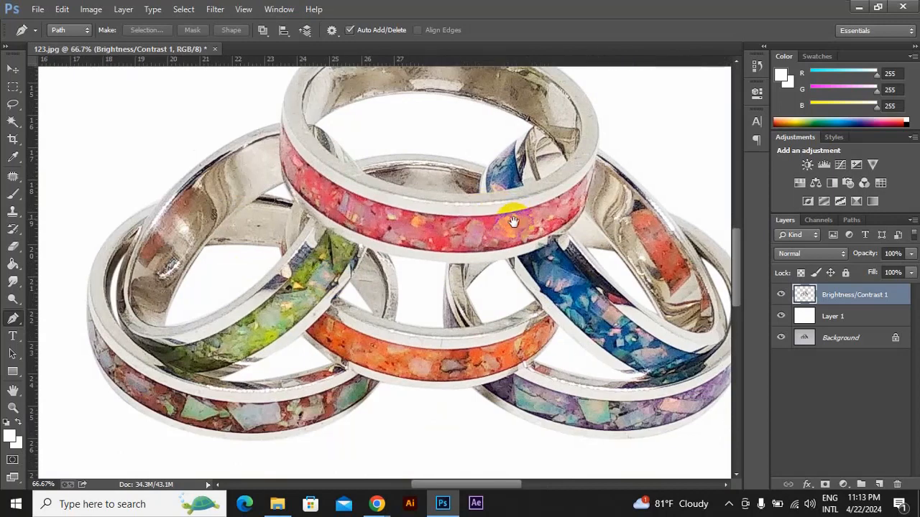
drag(513, 222, 497, 253)
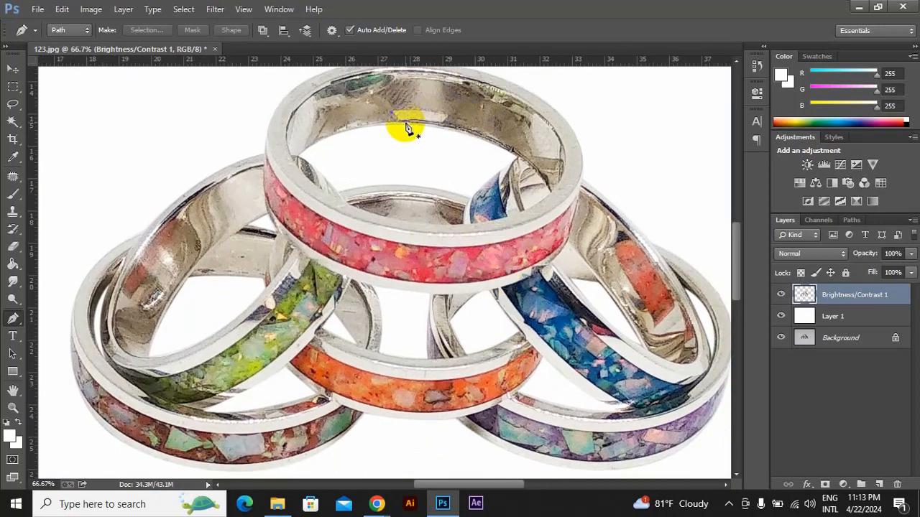
key(ctrl+r)
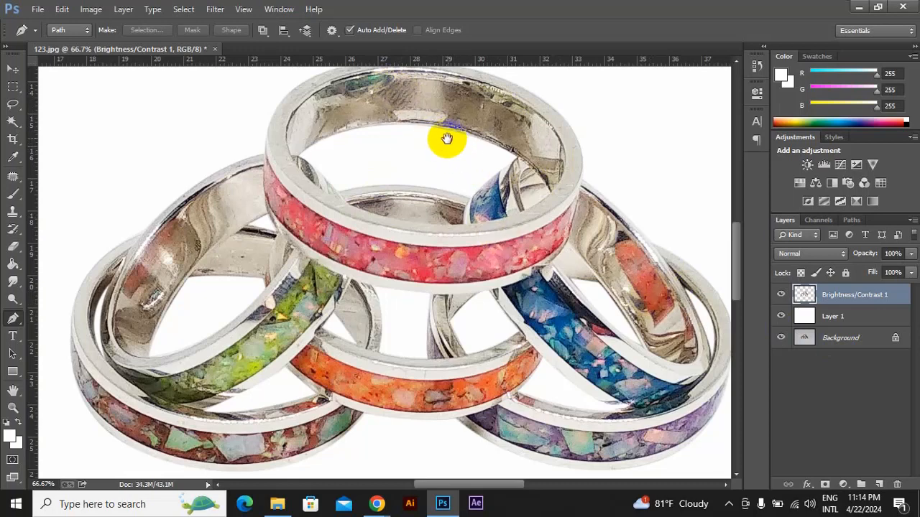
drag(446, 137, 436, 163)
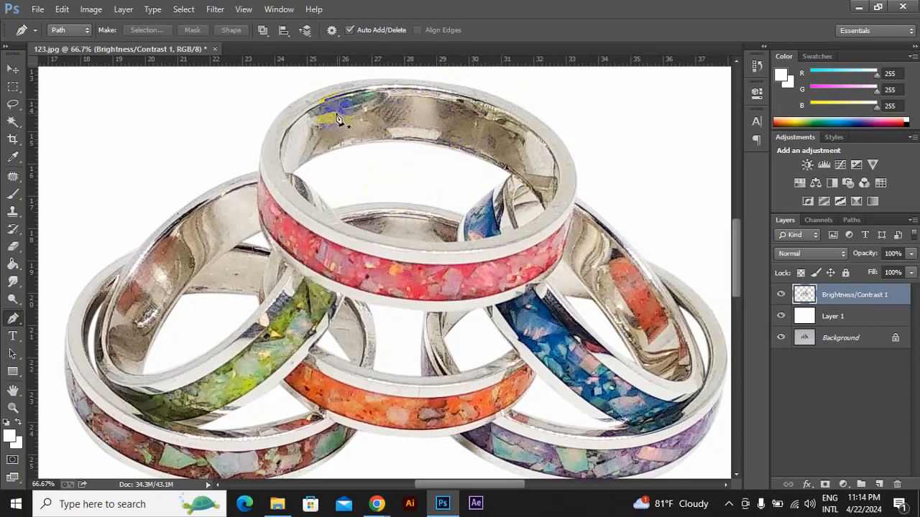
scroll(222, 251, down, 2)
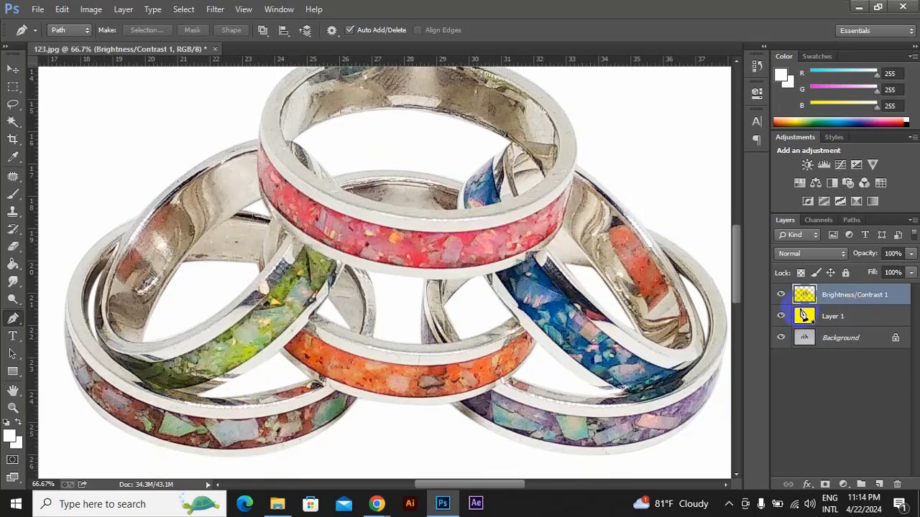
Switch to the Smudge tool and reduce its brush size to 15 for the ring edges around the gap below the pink ring
right_click(11, 279)
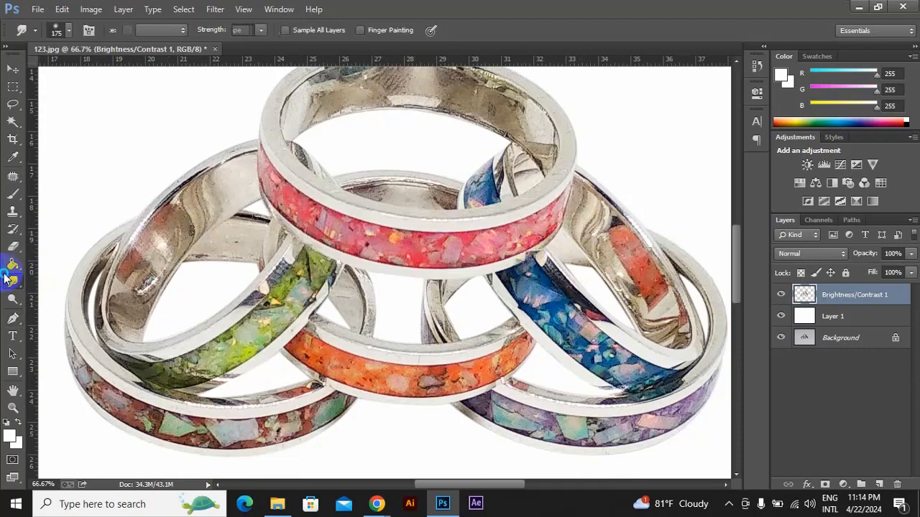
click(70, 306)
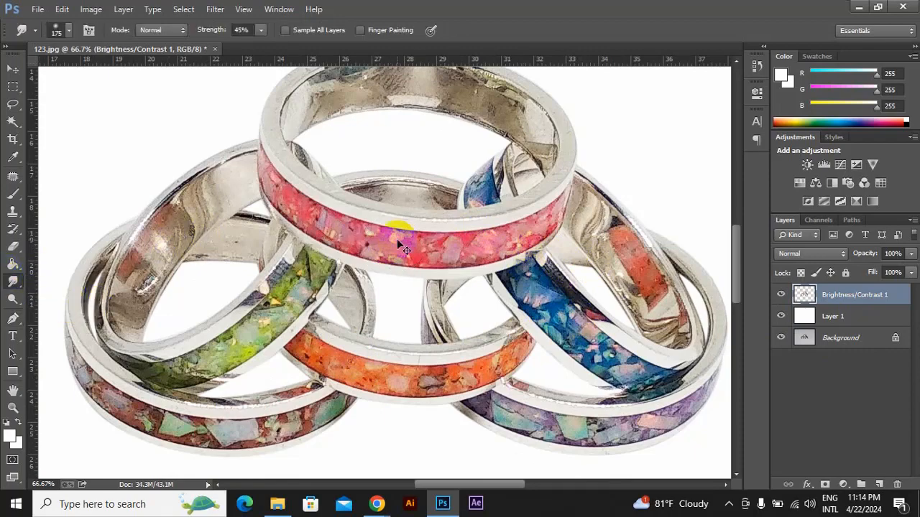
key(ctrl+plus)
key(ctrl+plus)
key(ctrl+plus)
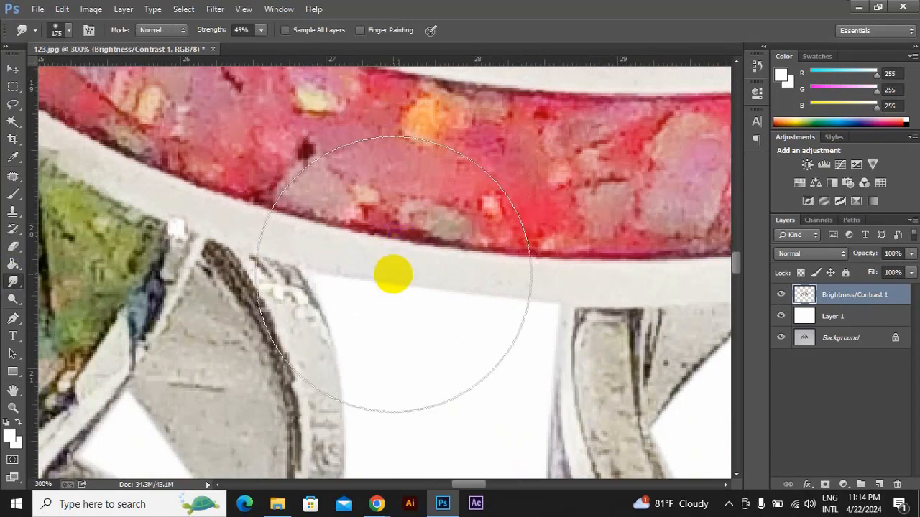
key(bracketleft)
key(bracketleft)
key(bracketleft)
key(bracketleft)
key(bracketleft)
key(bracketleft)
key(bracketleft)
key(bracketleft)
key(bracketleft)
key(bracketleft)
key(bracketleft)
key(bracketleft)
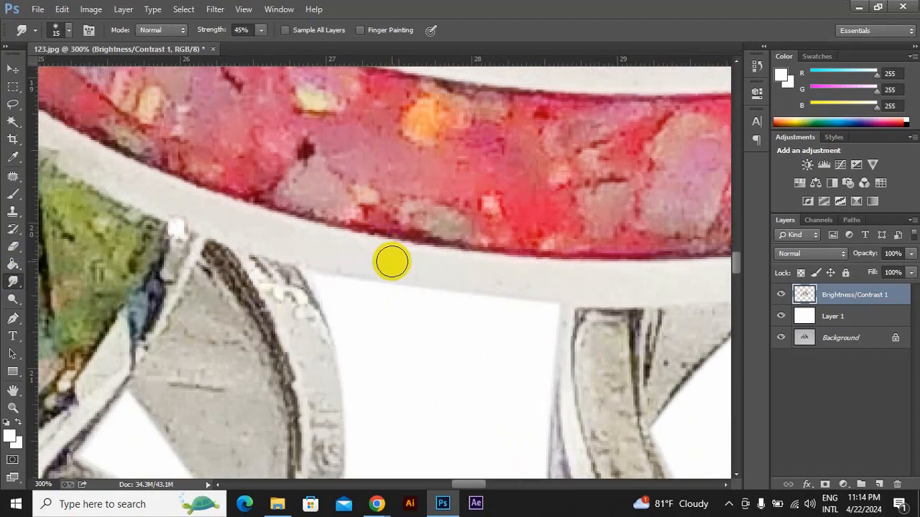
mouse_move(383, 268)
mouse_down()
mouse_move(365, 251)
mouse_move(376, 156)
mouse_up()
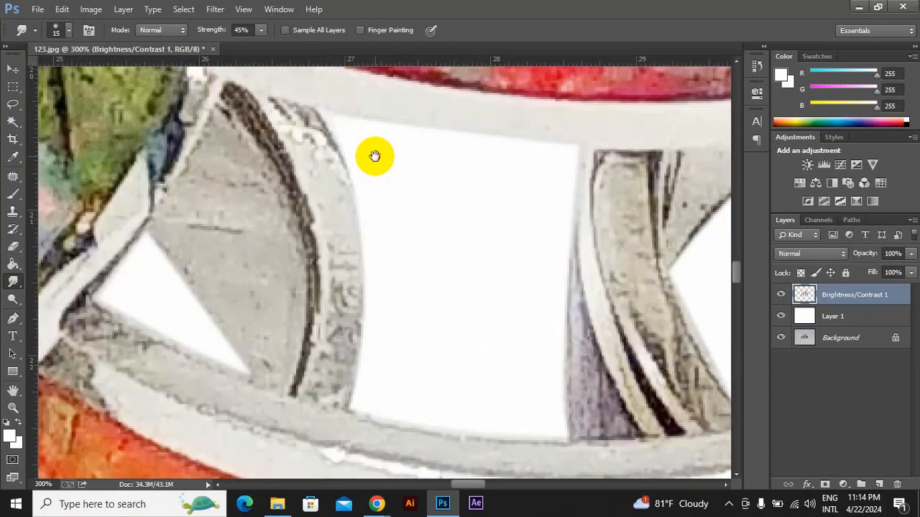
drag(340, 247, 355, 260)
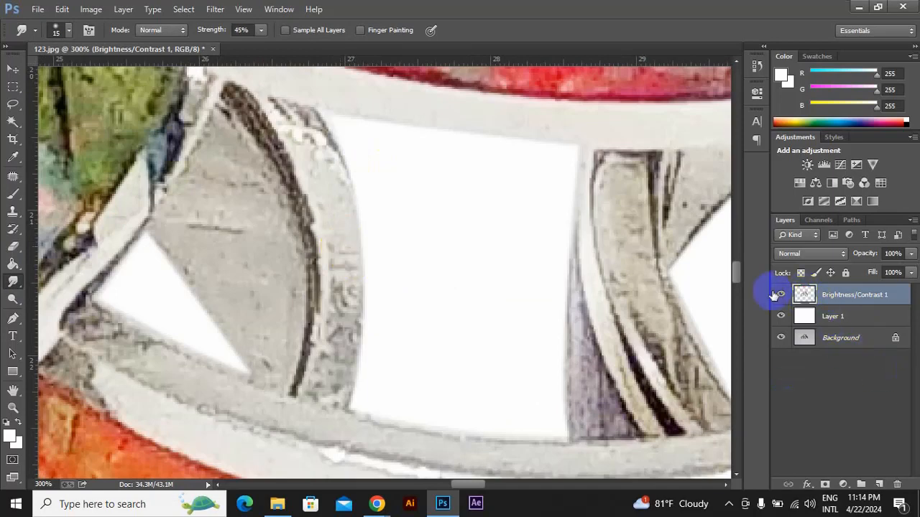
Load the rings layer's outline as a selection to inspect the cutout edges around the central gap, and deselect it
ctrl+click(802, 295)
key(ctrl+minus)
key(ctrl+minus)
key(ctrl+minus)
key(ctrl+minus)
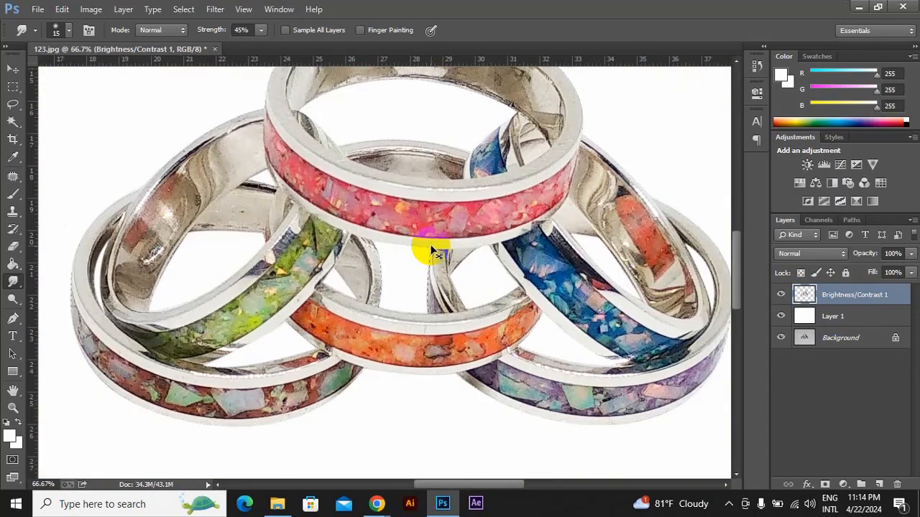
key(ctrl+plus)
key(ctrl+plus)
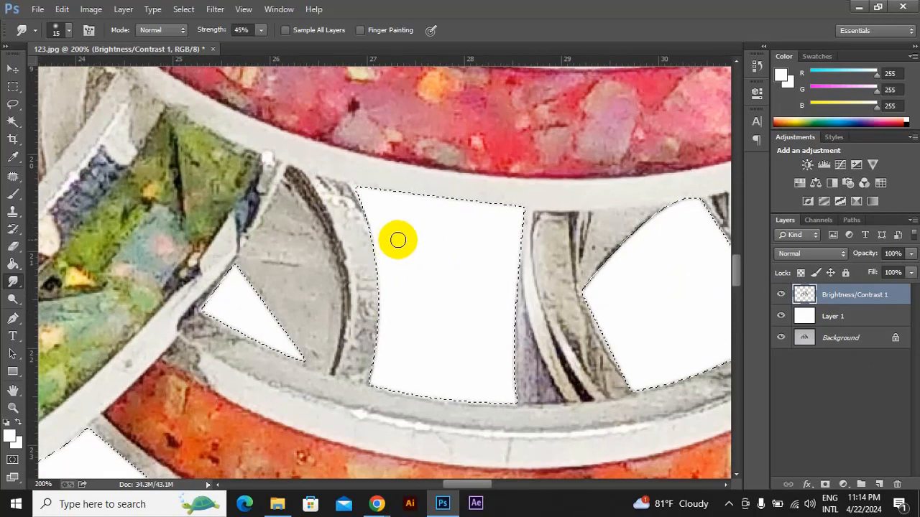
key(ctrl+d)
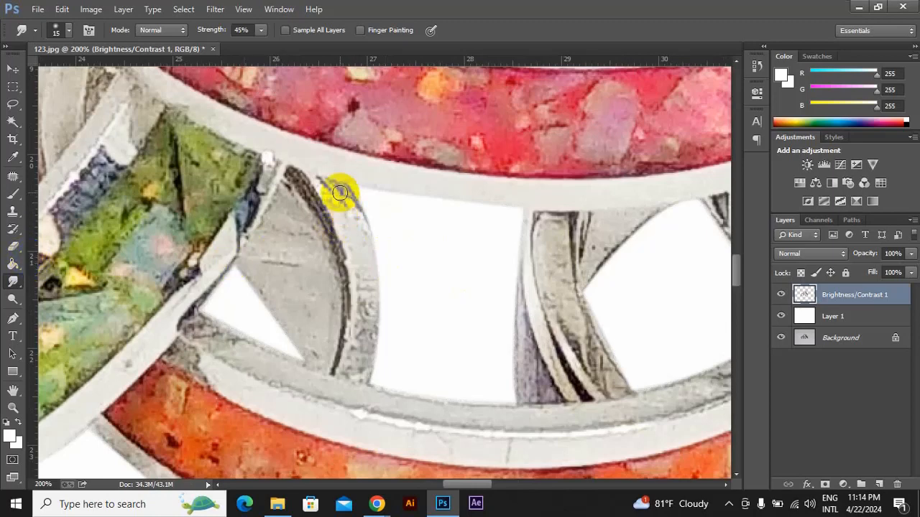
Try smudging the metal edges beside and below the central gap without a selection, and undo the strokes
mouse_move(340, 193)
mouse_down()
mouse_move(370, 219)
mouse_move(408, 231)
mouse_move(363, 301)
mouse_move(382, 331)
mouse_move(424, 337)
mouse_up()
mouse_move(360, 366)
mouse_down()
mouse_move(458, 297)
mouse_move(360, 380)
mouse_move(421, 359)
mouse_move(423, 407)
mouse_move(433, 366)
mouse_up()
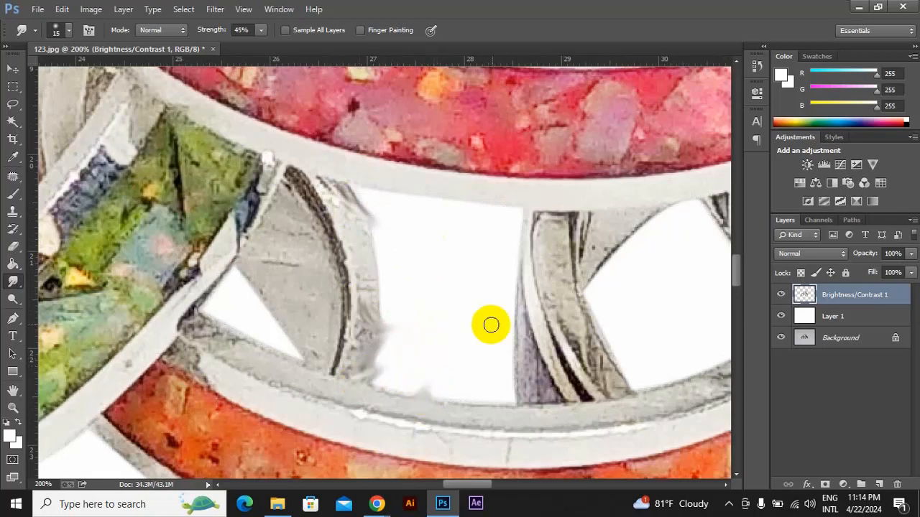
key(ctrl+alt+z)
key(ctrl+alt+z)
key(ctrl+alt+z)
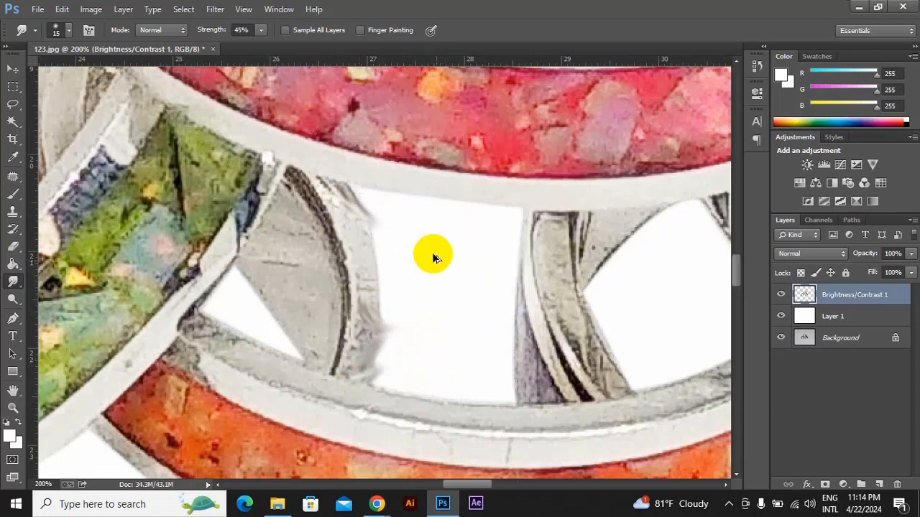
key(ctrl+alt+z)
key(ctrl+alt+z)
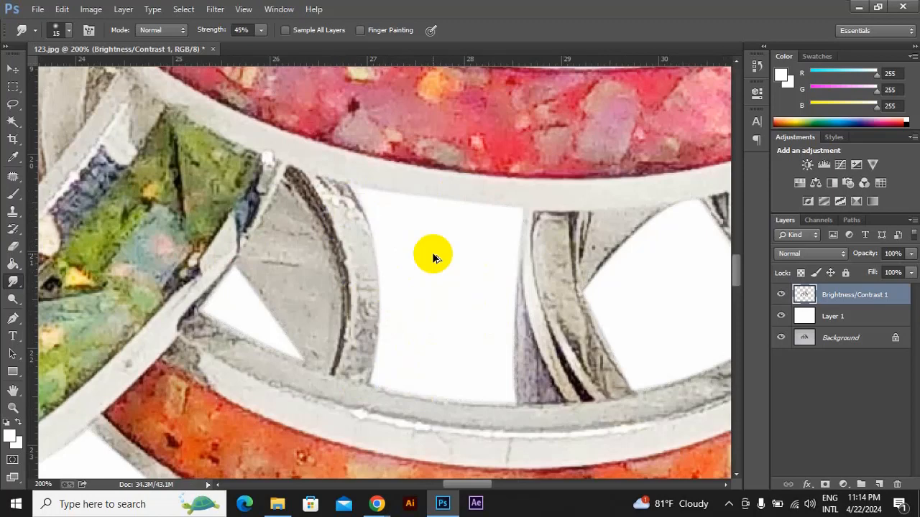
Load the rings layer's outline as a selection and smudge the metal band along the left side of the central gap
ctrl+click(803, 296)
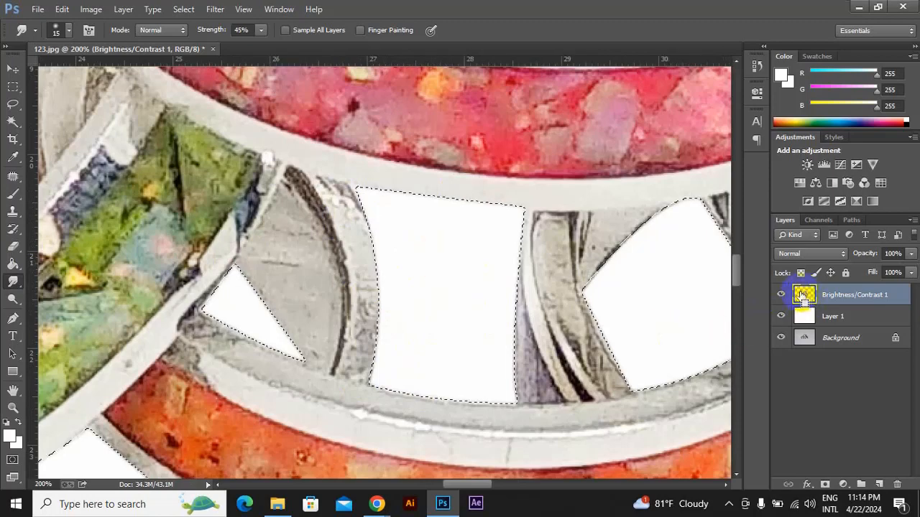
mouse_move(349, 192)
mouse_down()
mouse_move(360, 228)
mouse_move(357, 278)
mouse_up()
key(ctrl+0)
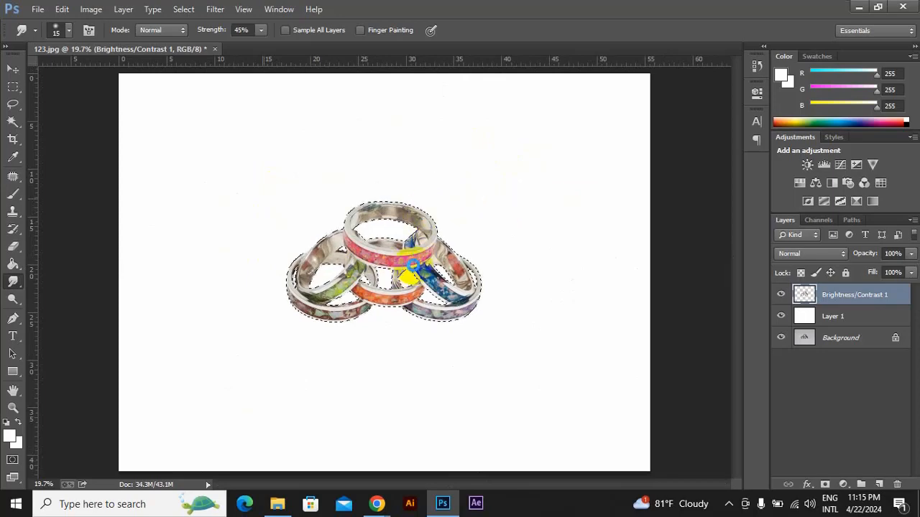
scroll(438, 252, up, 3)
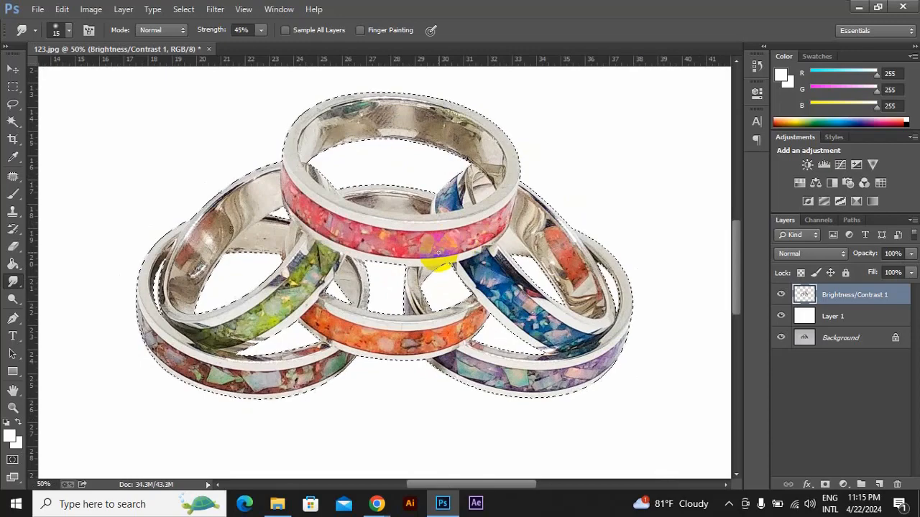
scroll(437, 251, up, 2)
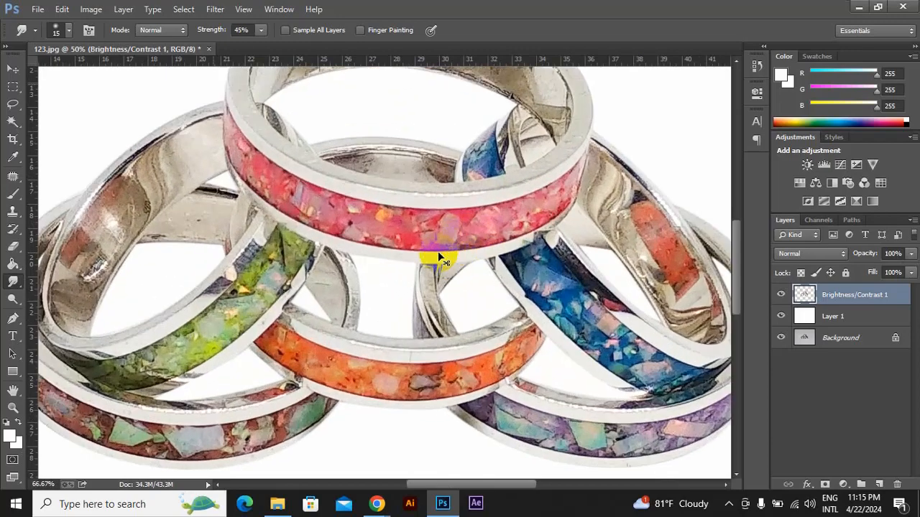
scroll(437, 253, up, 2)
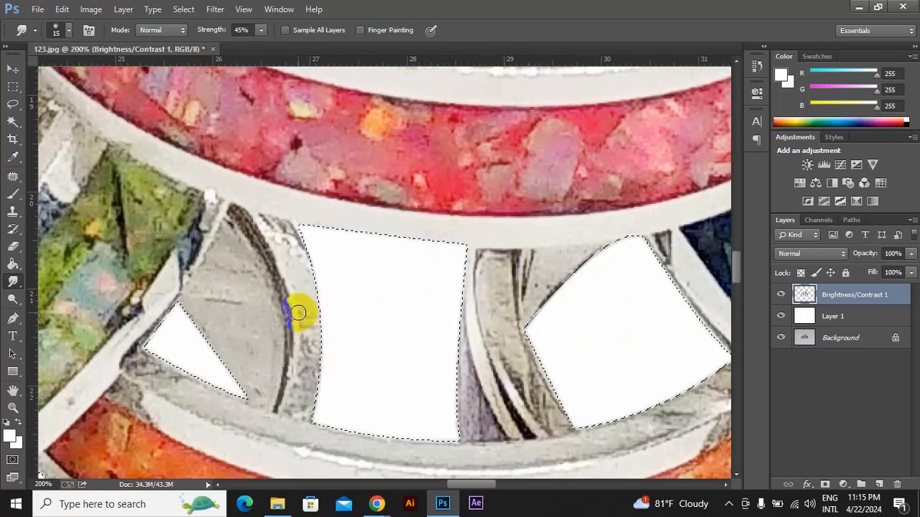
mouse_move(302, 311)
mouse_down()
mouse_move(310, 373)
mouse_move(312, 347)
mouse_move(315, 368)
mouse_move(312, 391)
mouse_move(308, 350)
mouse_move(297, 408)
mouse_move(309, 393)
mouse_move(308, 417)
mouse_move(295, 402)
mouse_move(295, 374)
mouse_move(329, 327)
mouse_move(327, 302)
mouse_up()
drag(120, 251, 109, 261)
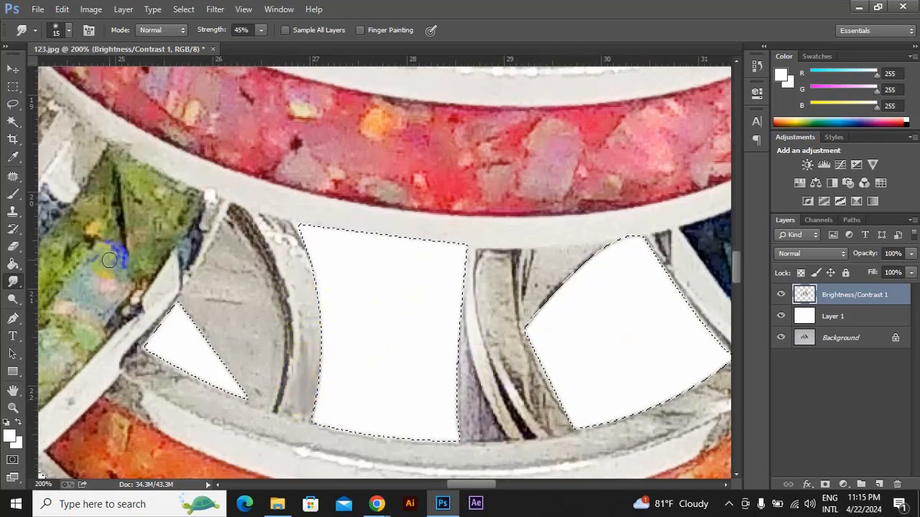
Switch to the Mixer Brush at size 25 and blend the metal band along the left side of the central gap
click(12, 192)
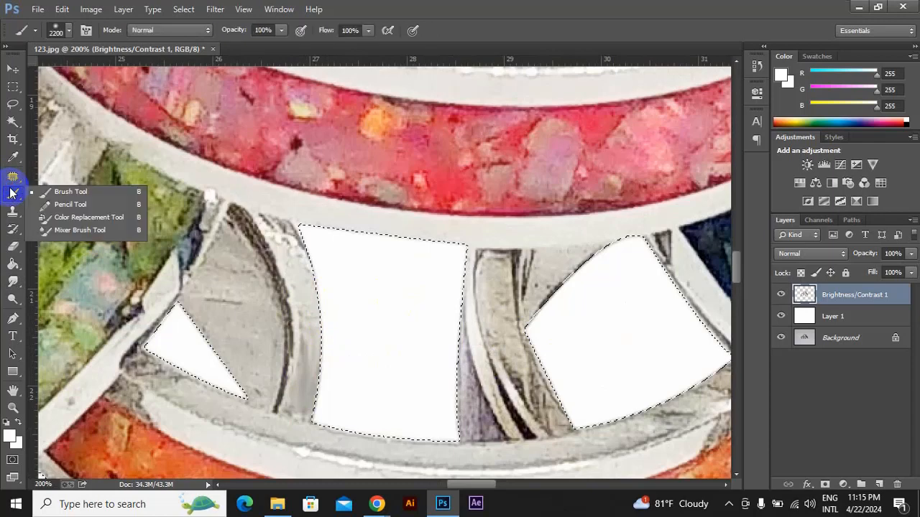
click(50, 228)
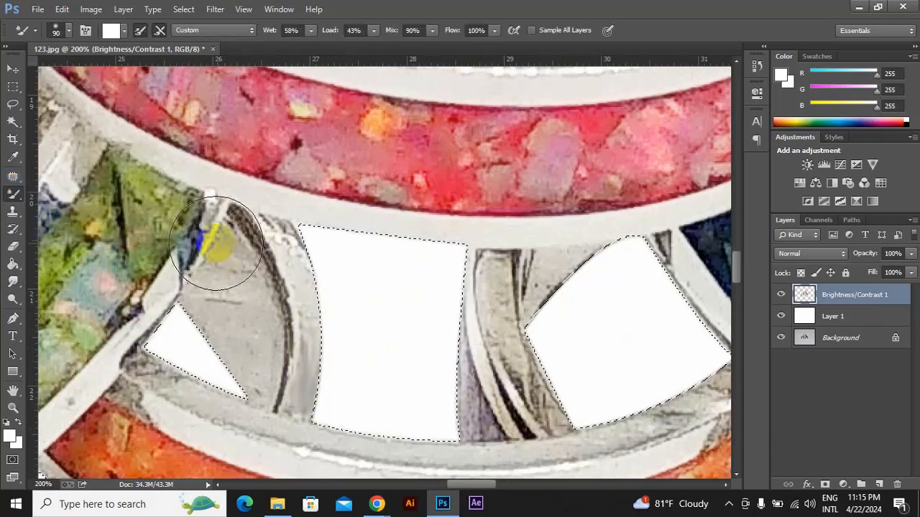
drag(328, 255, 274, 261)
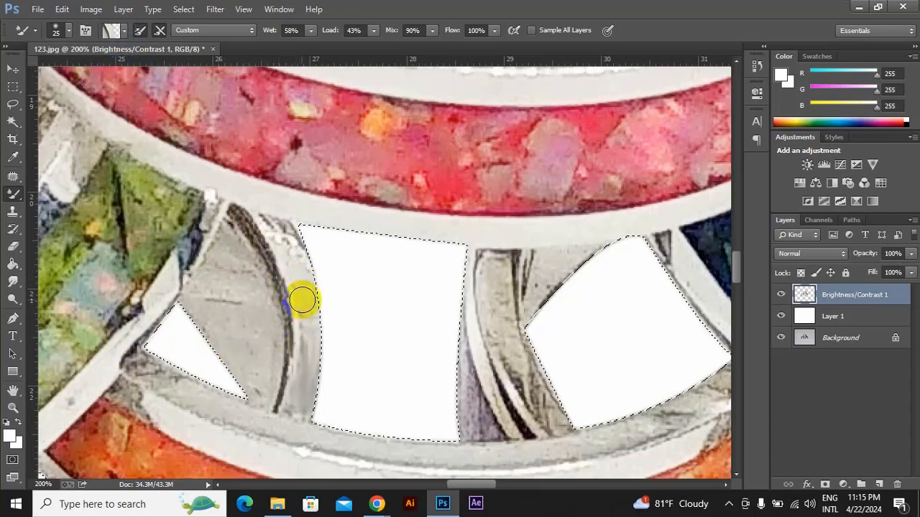
mouse_move(304, 302)
mouse_down()
mouse_move(304, 366)
mouse_move(309, 327)
mouse_move(308, 360)
mouse_move(298, 266)
mouse_move(281, 228)
mouse_move(267, 226)
mouse_move(293, 248)
mouse_move(309, 357)
mouse_up()
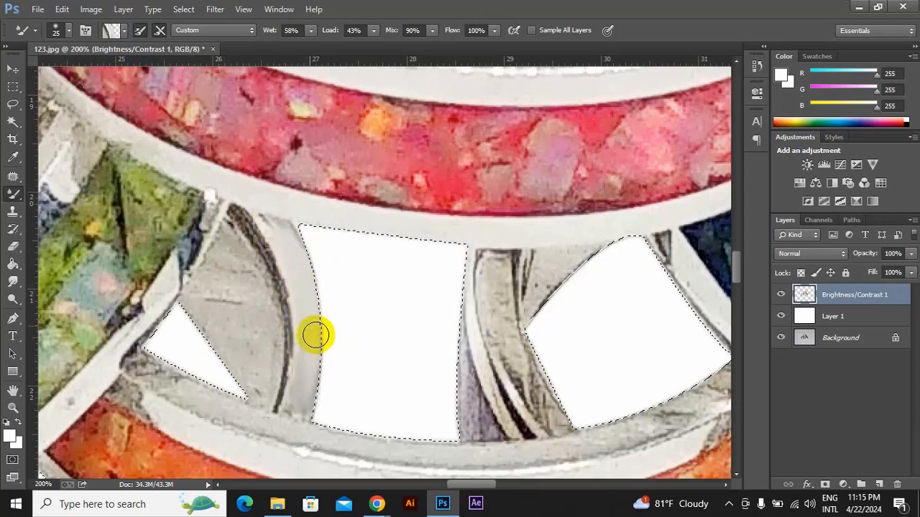
Blend the beige and purplish metal strips between the central gap and the gap beside the blue ring
mouse_move(501, 326)
mouse_down()
mouse_move(544, 404)
mouse_move(501, 341)
mouse_move(514, 350)
mouse_move(500, 281)
mouse_move(497, 328)
mouse_move(528, 388)
mouse_up()
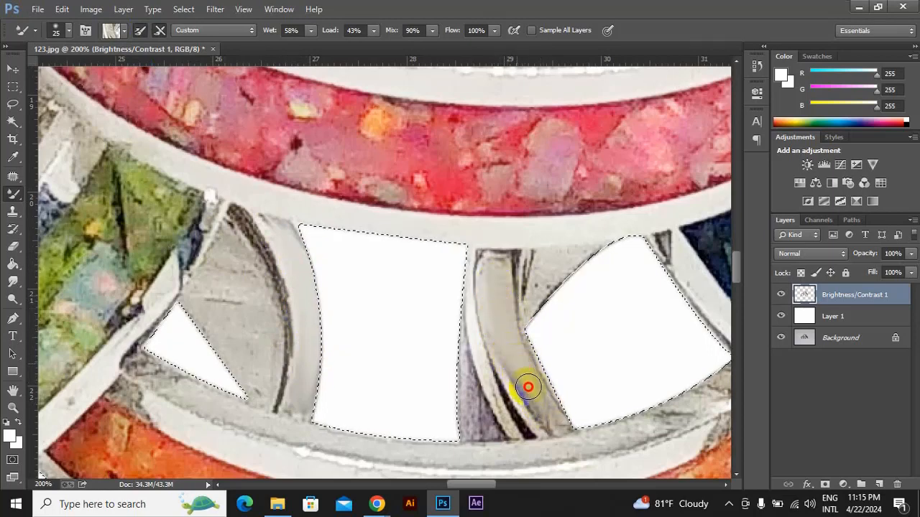
drag(503, 327, 532, 391)
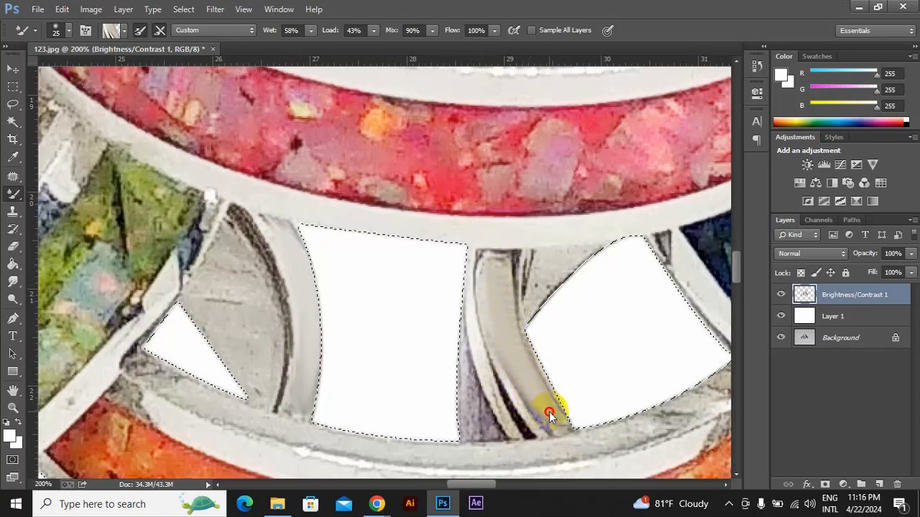
mouse_move(467, 421)
mouse_down()
mouse_move(464, 355)
mouse_move(466, 416)
mouse_up()
drag(450, 359, 526, 258)
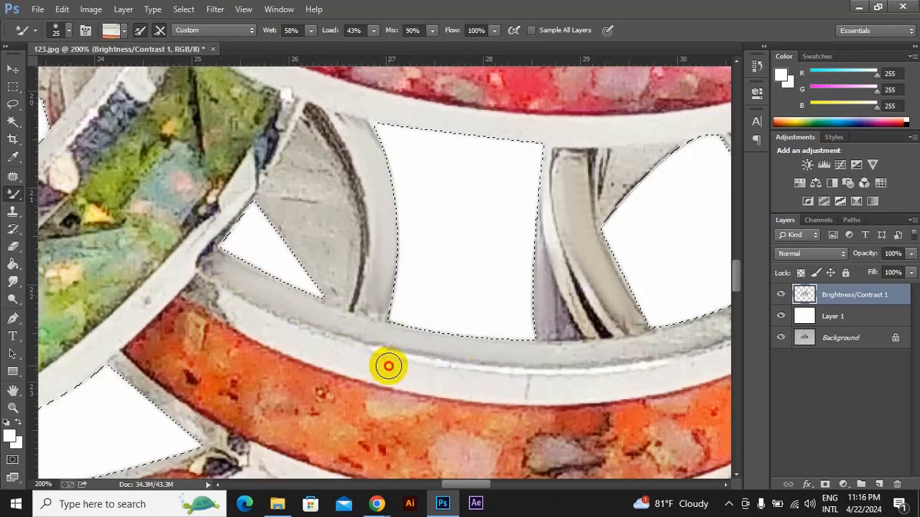
Smooth the orange ring's grey inner rim with the Mixer Brush from the central gap toward the blue ring
drag(508, 349, 302, 305)
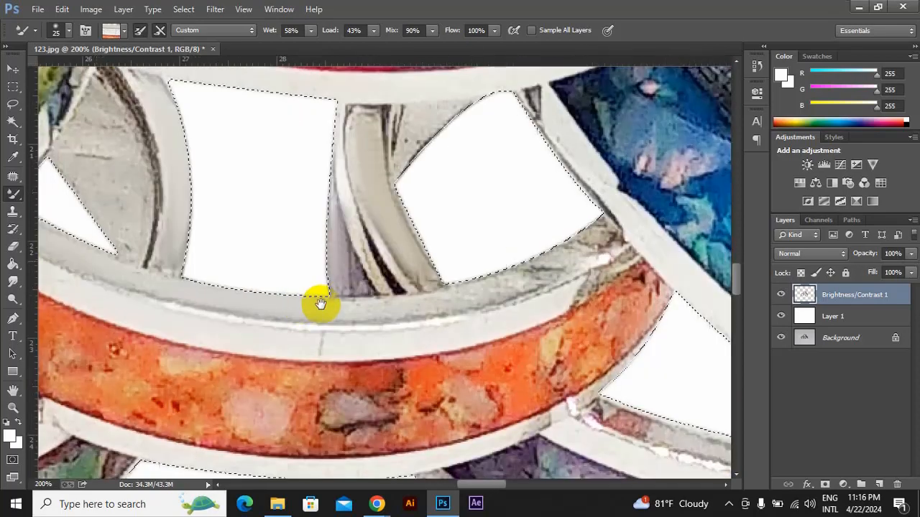
click(12, 318)
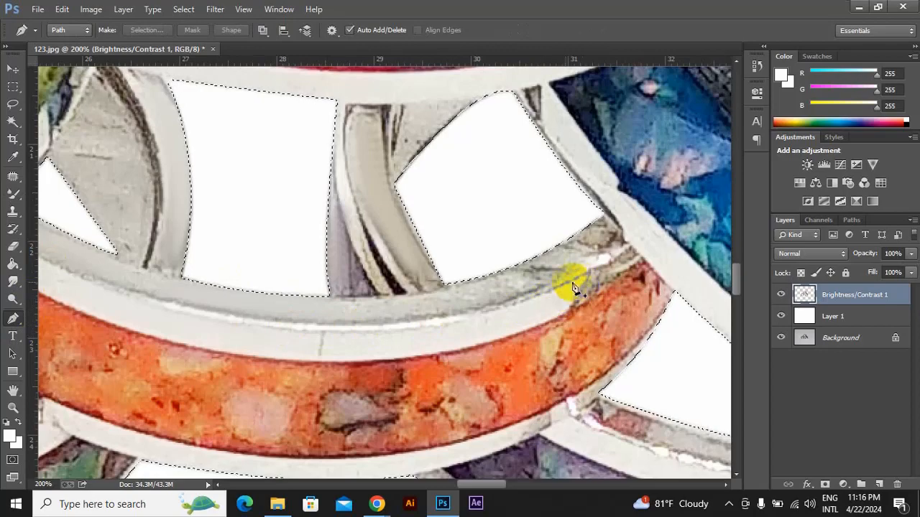
right_click(18, 198)
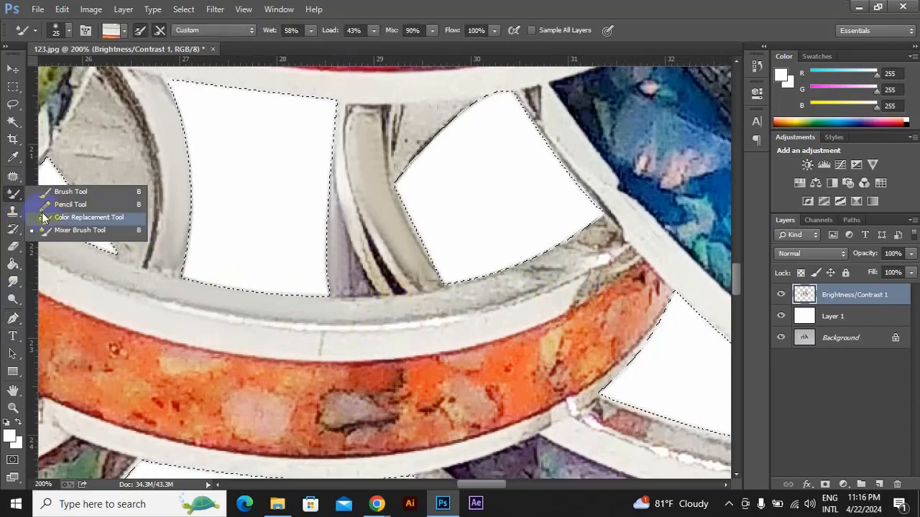
click(50, 231)
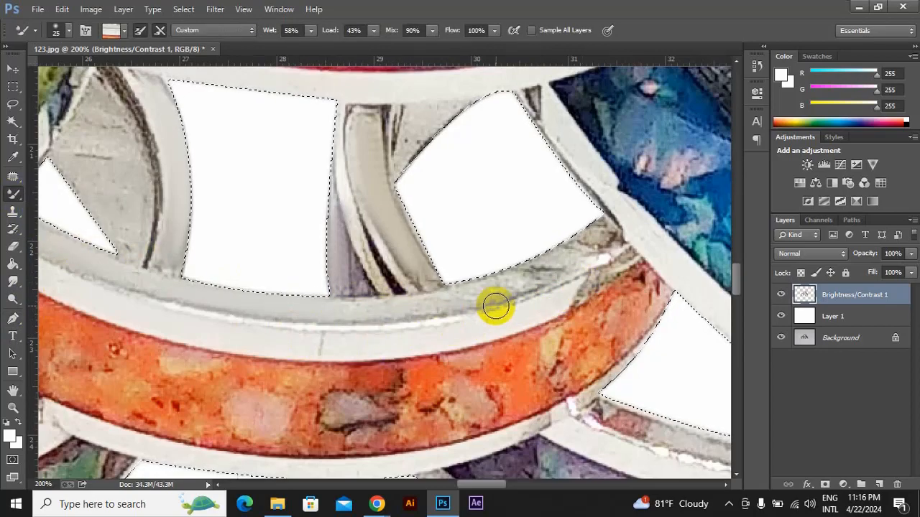
click(422, 318)
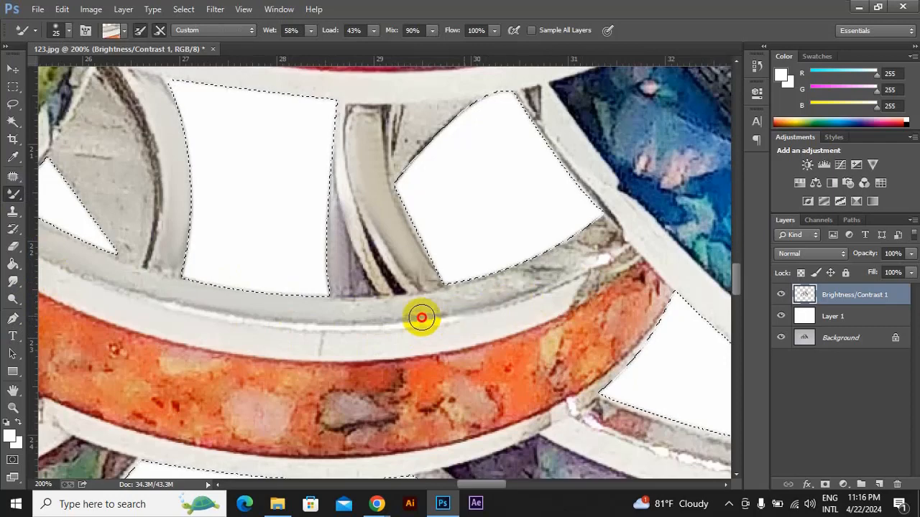
drag(422, 317, 588, 279)
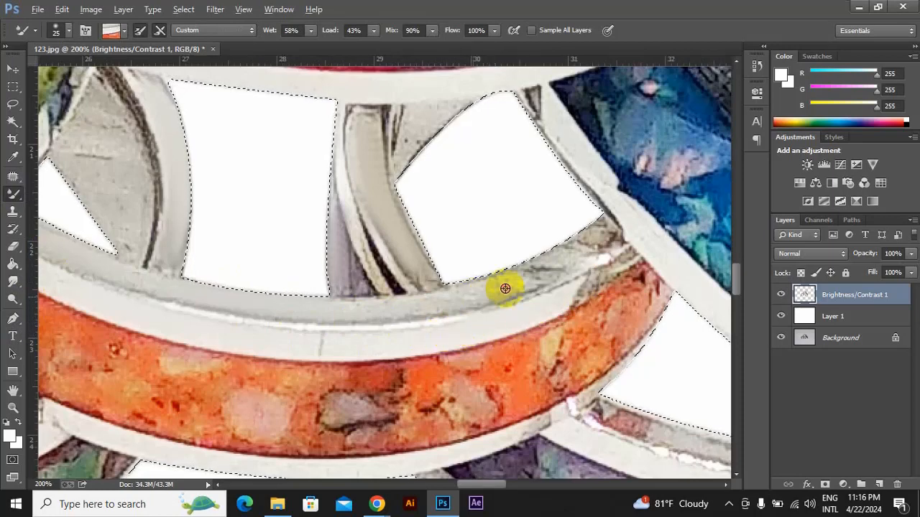
drag(550, 271, 499, 290)
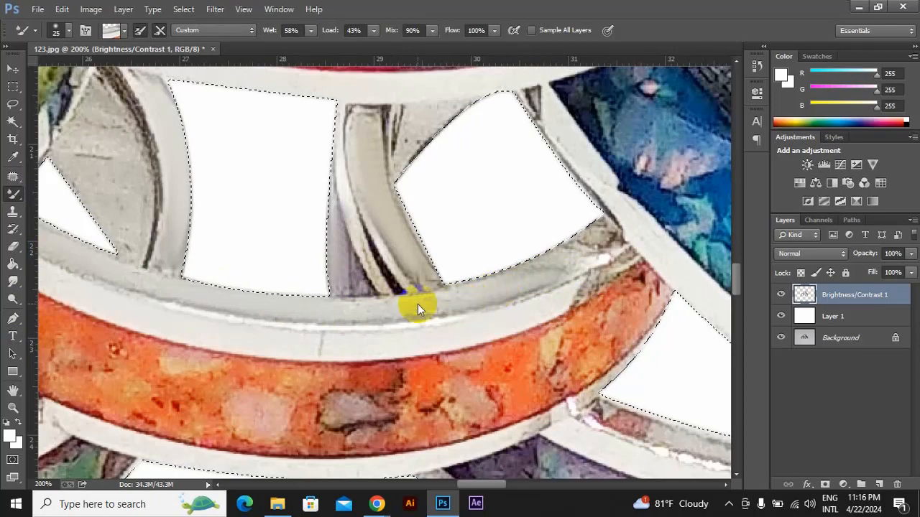
mouse_move(417, 304)
mouse_down()
mouse_move(396, 308)
mouse_move(490, 290)
mouse_move(596, 251)
mouse_up()
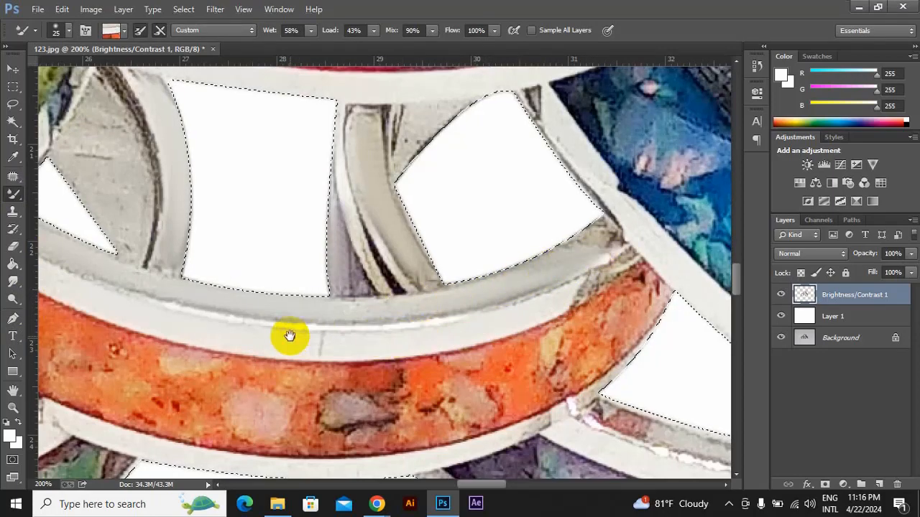
Blend the rest of the orange ring's upper rim and the blue ring's silver edge where the two rings meet
drag(288, 335, 441, 338)
drag(305, 324, 193, 275)
drag(320, 247, 322, 255)
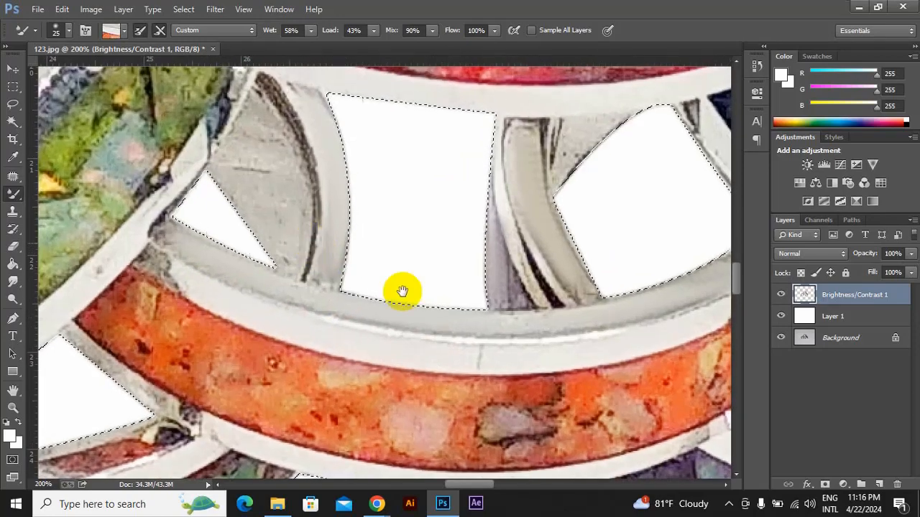
drag(529, 305, 312, 286)
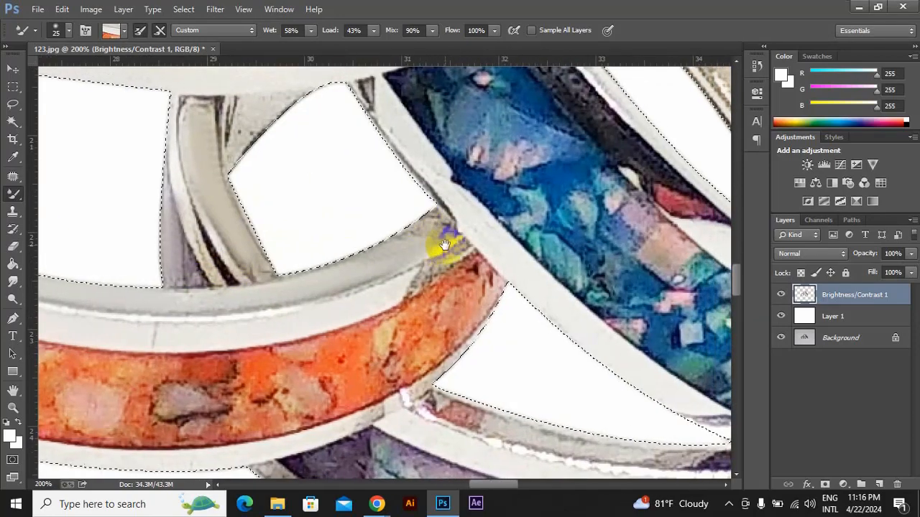
mouse_move(442, 207)
mouse_down()
mouse_move(423, 170)
mouse_move(451, 186)
mouse_move(437, 174)
mouse_move(411, 166)
mouse_move(414, 182)
mouse_move(445, 183)
mouse_move(435, 189)
mouse_move(417, 140)
mouse_move(405, 123)
mouse_move(420, 150)
mouse_move(398, 122)
mouse_move(452, 182)
mouse_move(436, 171)
mouse_move(466, 215)
mouse_move(386, 123)
mouse_move(425, 157)
mouse_move(412, 145)
mouse_move(491, 247)
mouse_up()
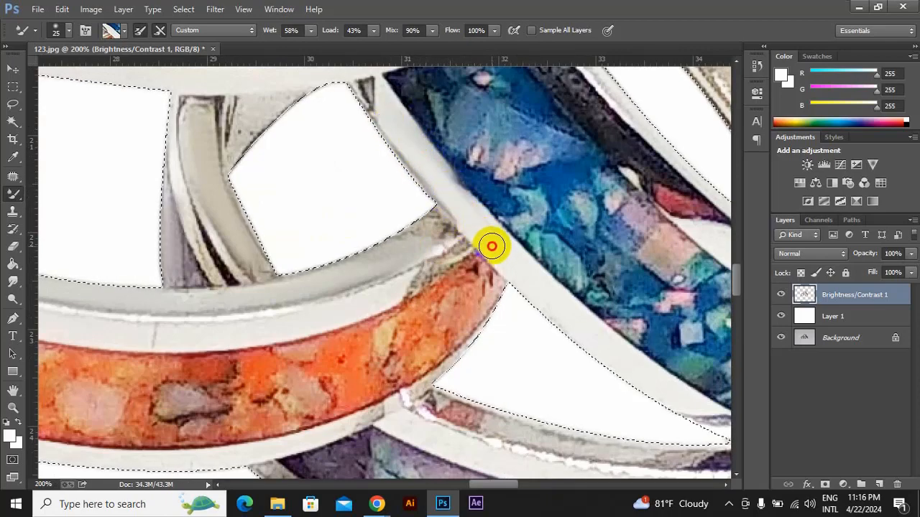
Smooth the purple ring's grey inner band and its jagged white rim highlight below the blue ring, and check the result
scroll(506, 253, down, 5)
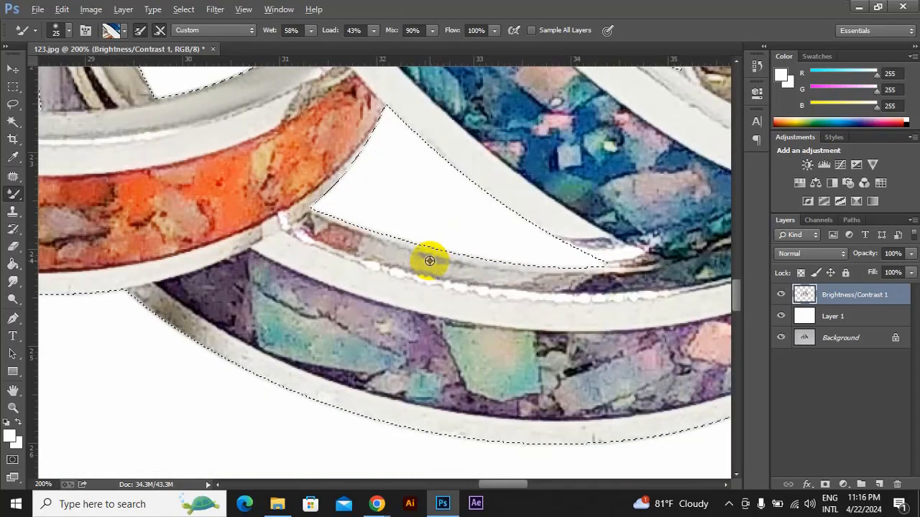
mouse_move(427, 261)
mouse_down()
mouse_move(527, 268)
mouse_move(392, 254)
mouse_move(324, 230)
mouse_move(497, 267)
mouse_move(517, 283)
mouse_move(568, 273)
mouse_move(641, 284)
mouse_up()
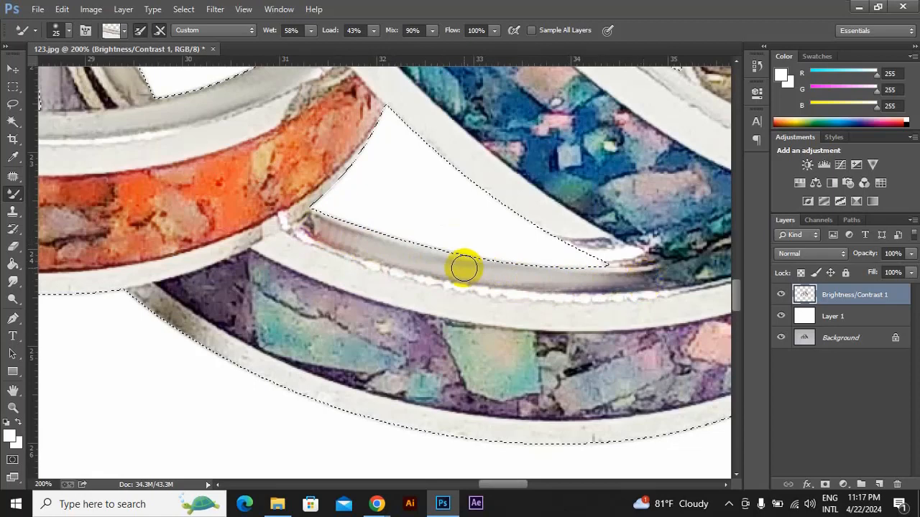
drag(368, 241, 307, 225)
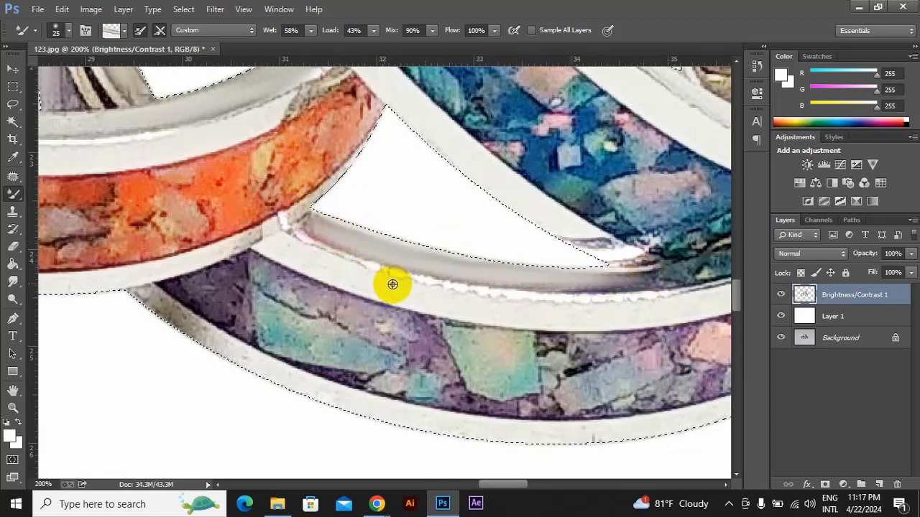
mouse_move(479, 301)
mouse_down()
mouse_move(450, 303)
mouse_move(611, 308)
mouse_up()
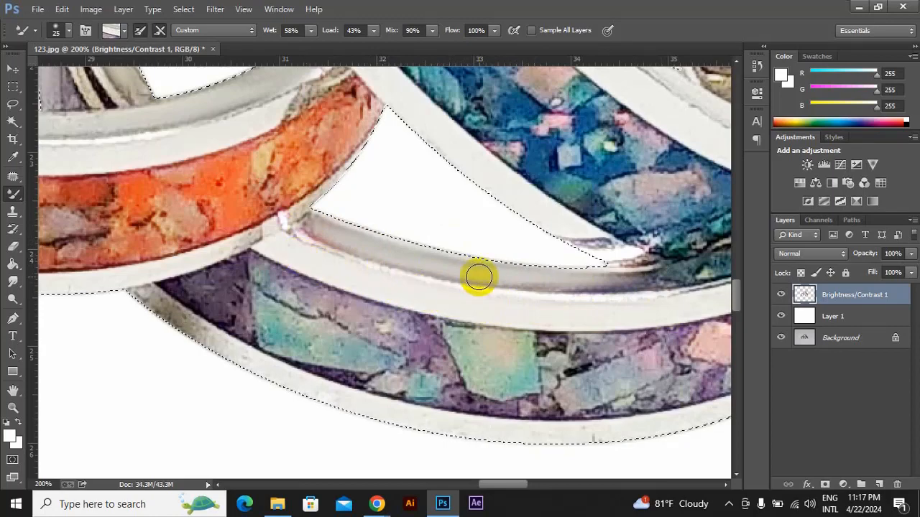
scroll(464, 265, down, 3)
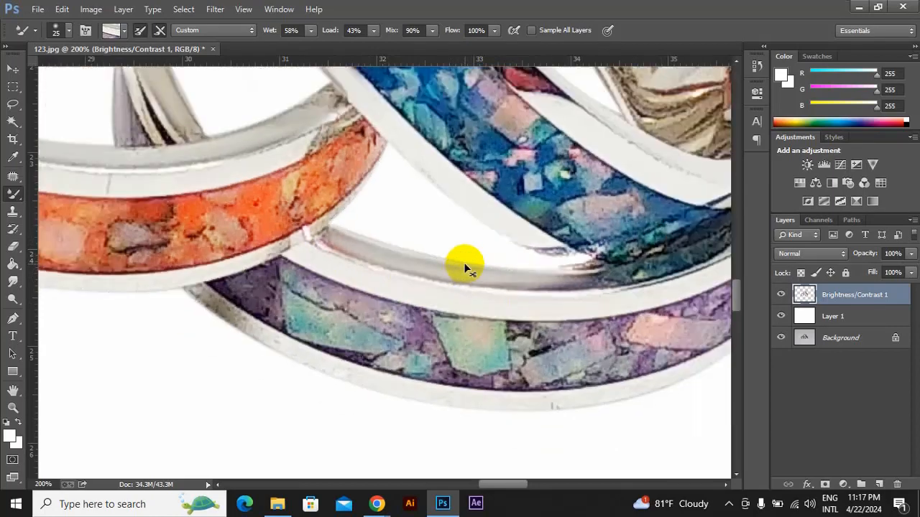
scroll(465, 268, down, 1)
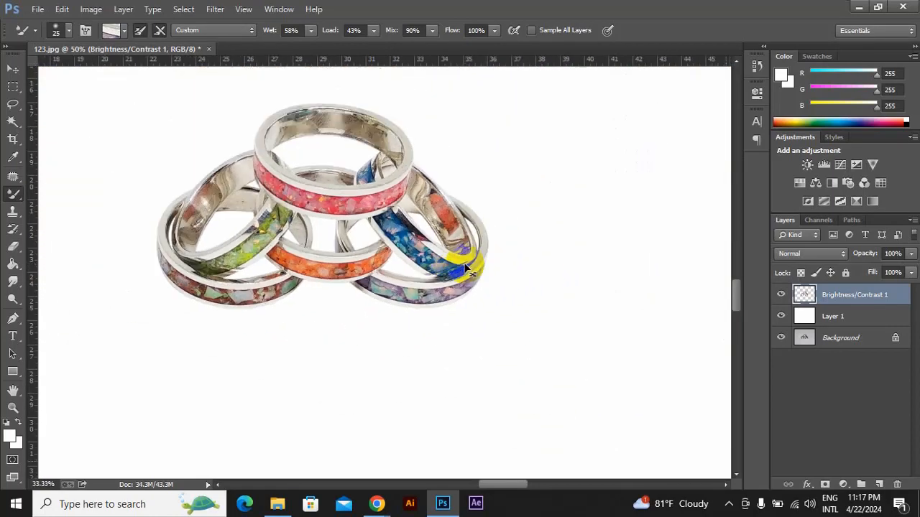
scroll(465, 267, up, 1)
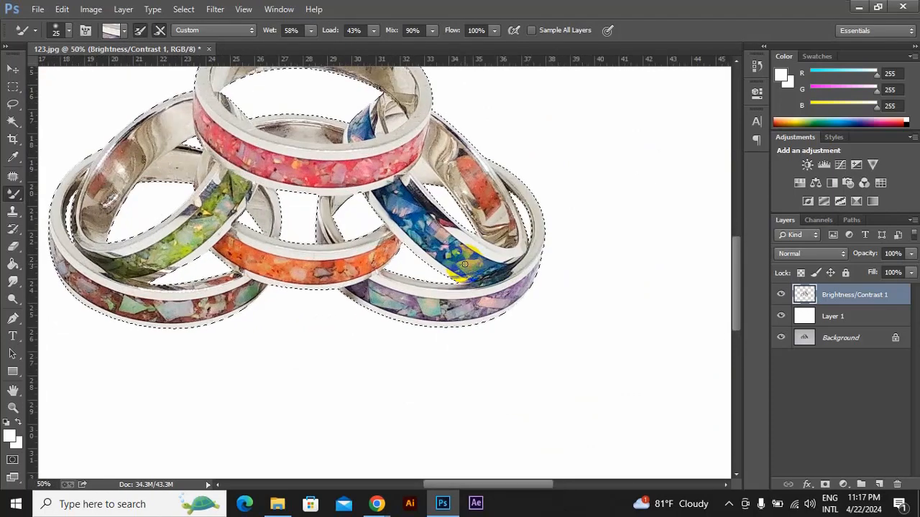
scroll(465, 267, up, 1)
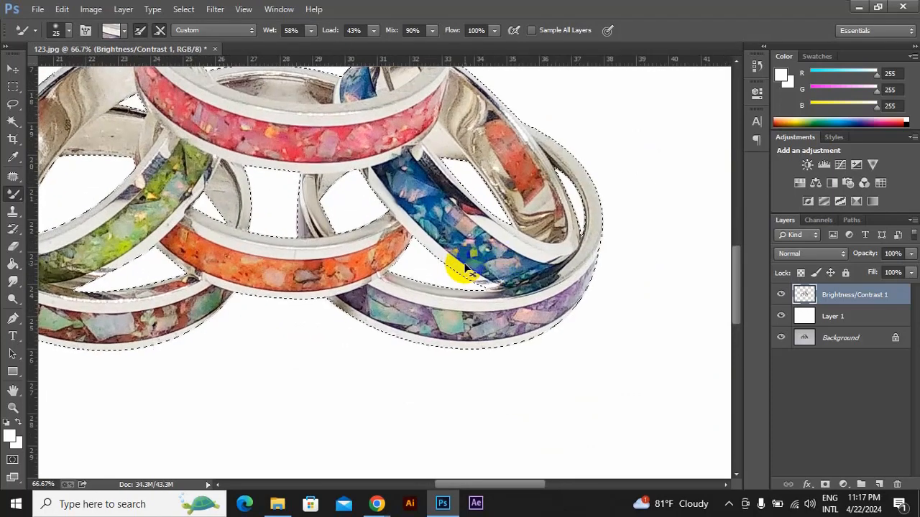
Copy the selected rings onto a new layer
key(ctrl+j)
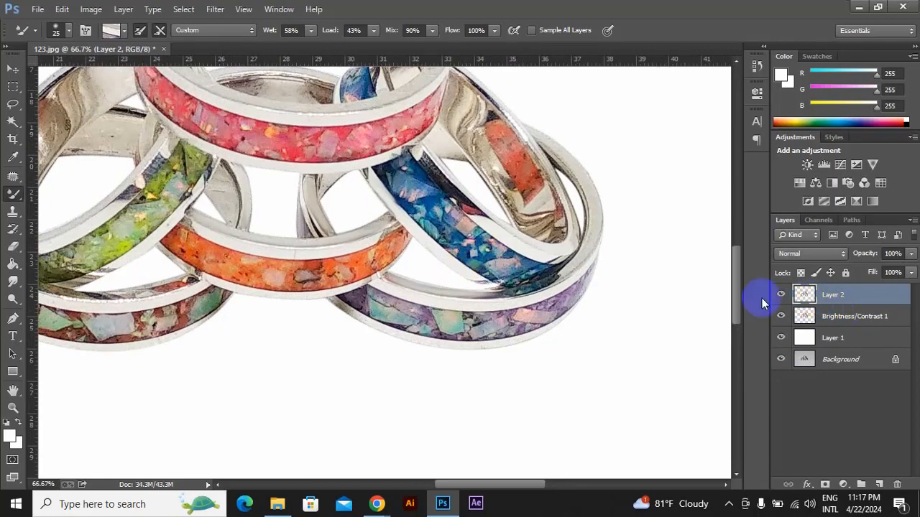
scroll(616, 267, up, 2)
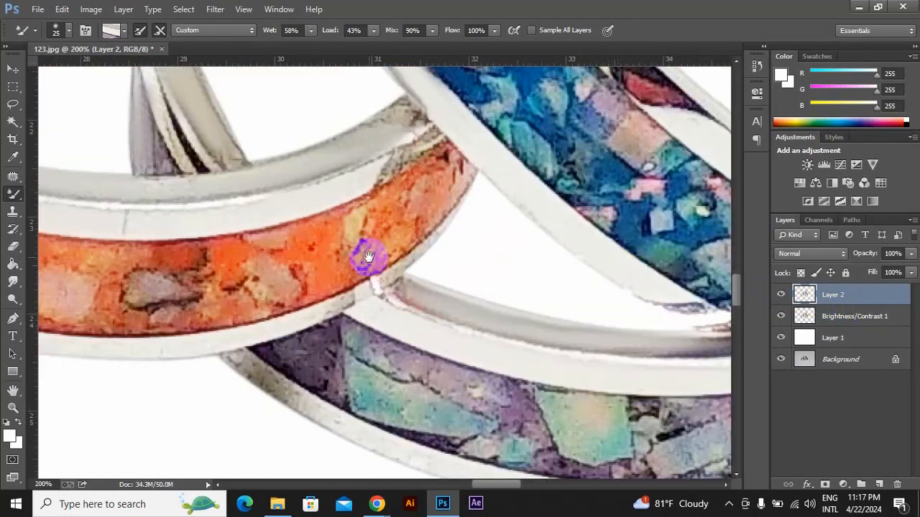
drag(365, 257, 380, 113)
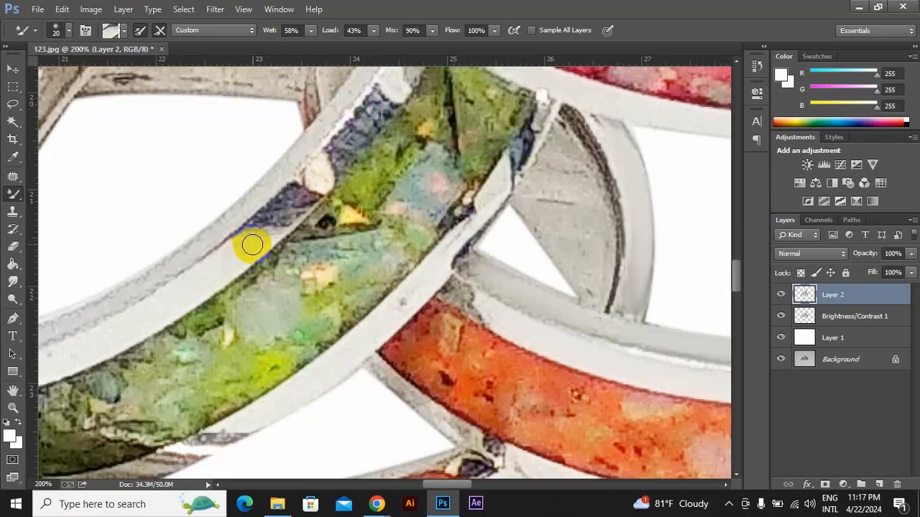
Blend the dark blue strip and beige spot along the green ring's upper rim into smooth metal with the Mixer Brush
drag(237, 251, 302, 212)
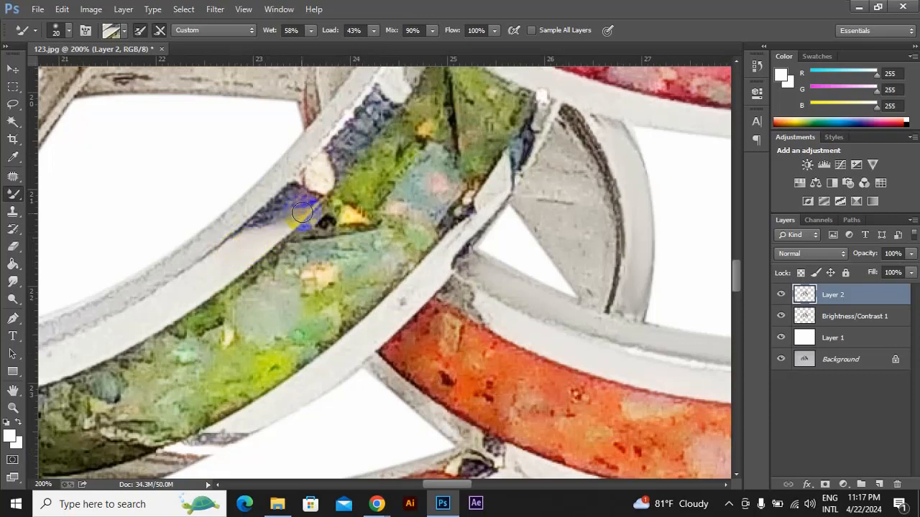
drag(255, 245, 326, 176)
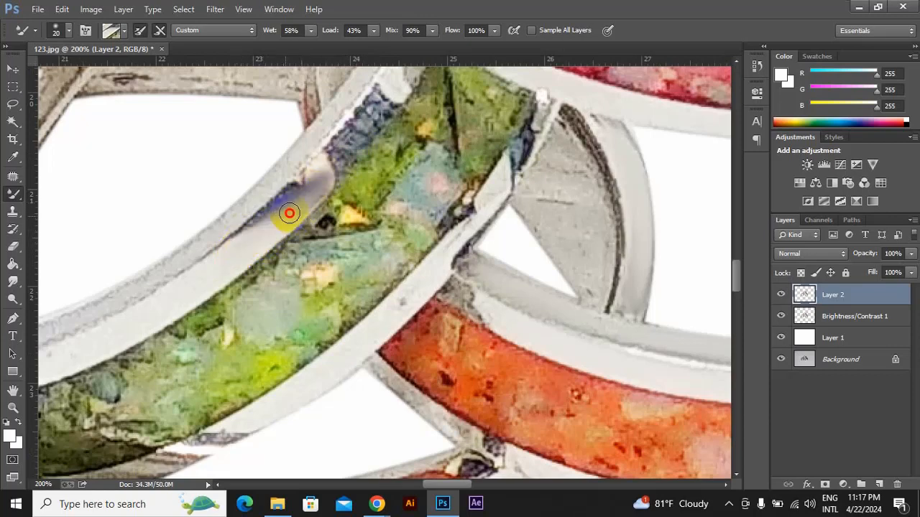
mouse_move(289, 213)
mouse_down()
mouse_move(352, 155)
mouse_move(340, 153)
mouse_move(312, 186)
mouse_move(371, 97)
mouse_up()
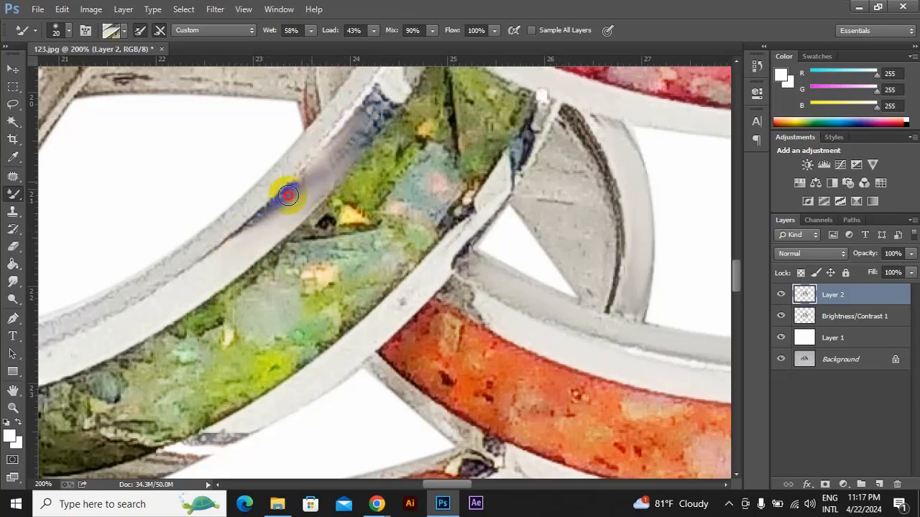
drag(245, 238, 294, 192)
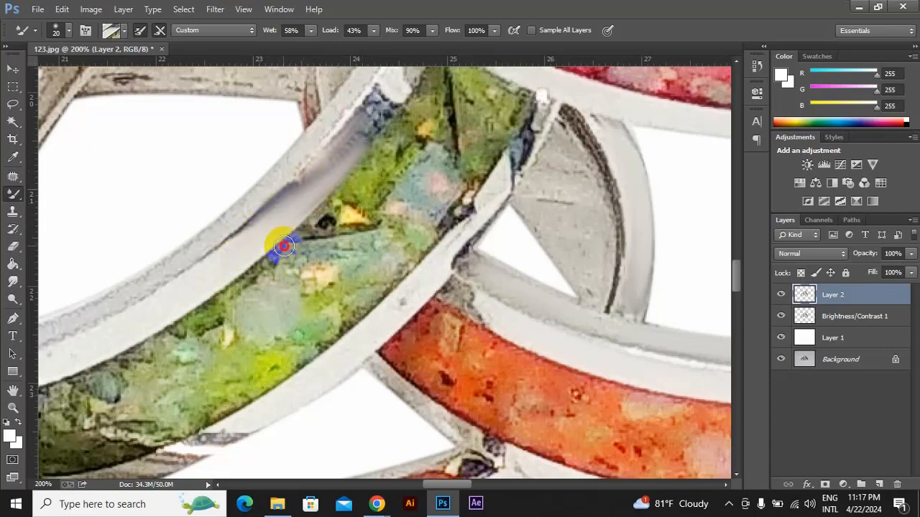
drag(284, 246, 389, 172)
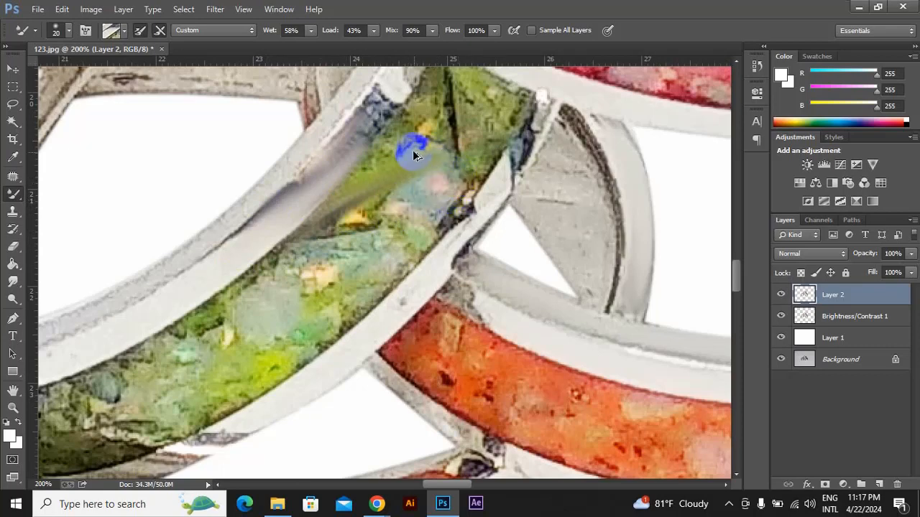
key(ctrl+alt+z)
key(ctrl+alt+z)
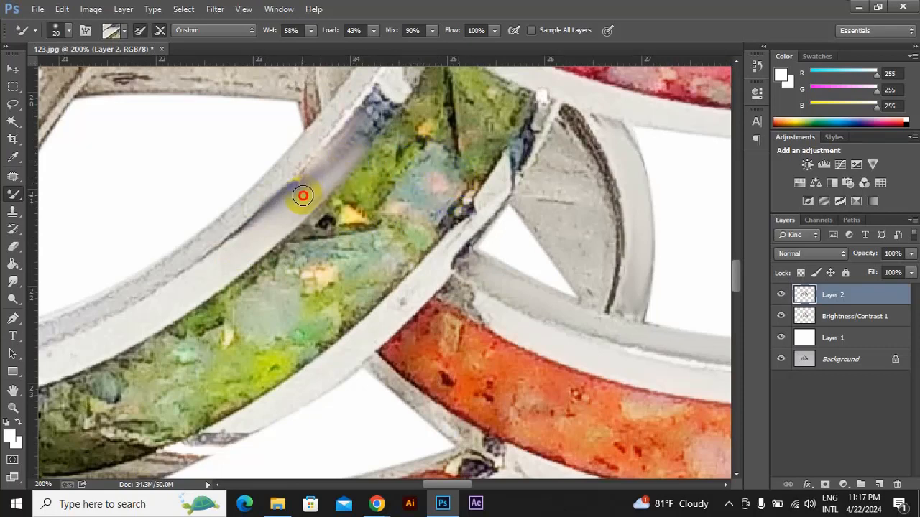
Blend the remaining dark patch at the top of the green ring's rim, up to where it meets the pink ring
drag(302, 195, 379, 116)
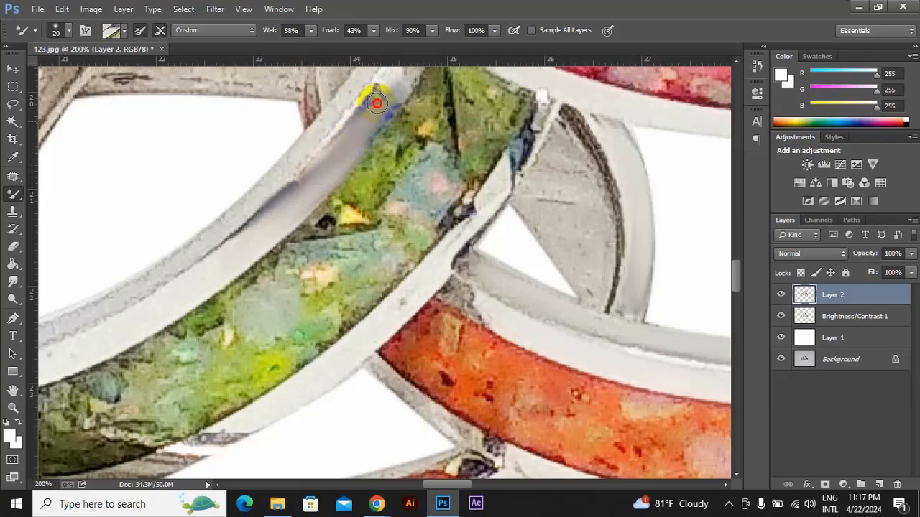
mouse_move(407, 72)
mouse_down()
mouse_move(359, 164)
mouse_move(350, 172)
mouse_move(377, 128)
mouse_move(300, 216)
mouse_up()
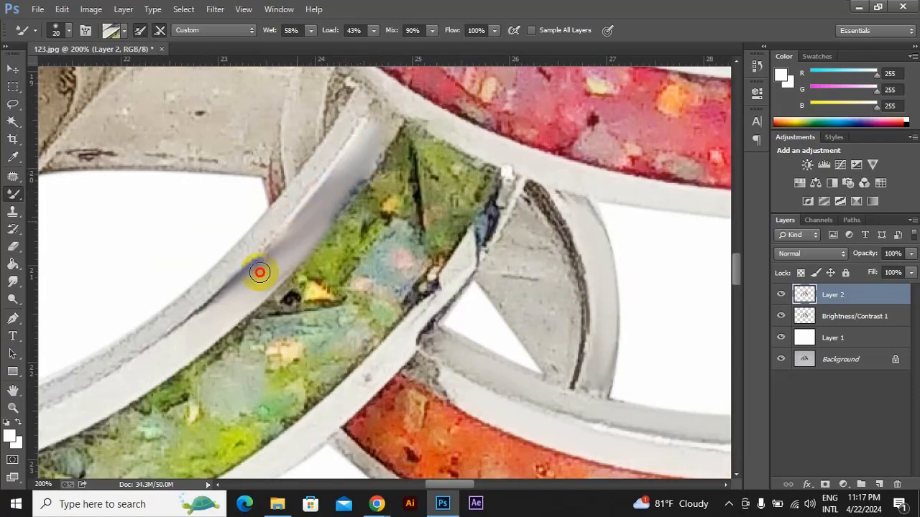
mouse_move(247, 245)
mouse_down()
mouse_move(322, 226)
mouse_move(527, 144)
mouse_up()
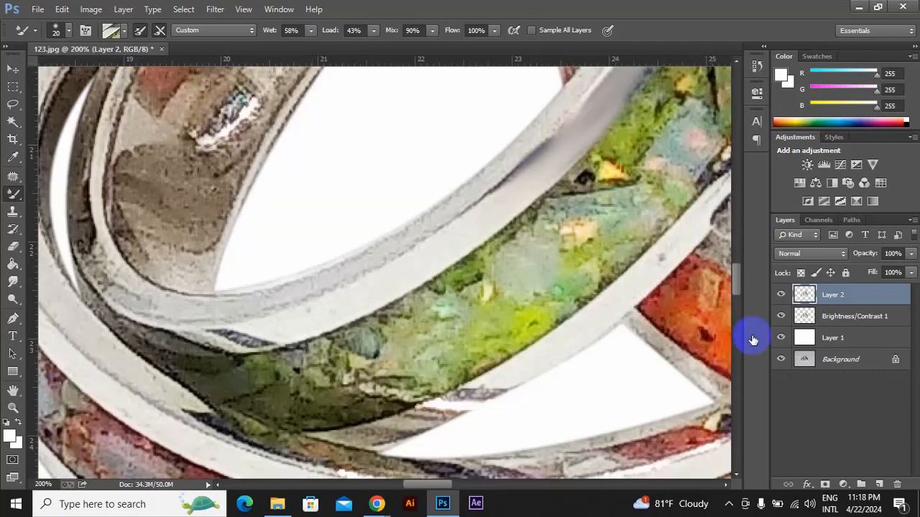
Load the copied layer's outline as a selection and smooth the green ring's grey inner edge along the large white gap
click(803, 298)
mouse_move(343, 266)
mouse_down()
mouse_move(264, 295)
mouse_move(189, 305)
mouse_move(142, 298)
mouse_up()
mouse_move(256, 322)
mouse_down()
mouse_move(302, 320)
mouse_move(245, 327)
mouse_up()
mouse_move(317, 290)
mouse_down()
mouse_move(552, 128)
mouse_move(456, 191)
mouse_move(480, 175)
mouse_move(495, 195)
mouse_move(524, 185)
mouse_up()
drag(558, 144, 456, 209)
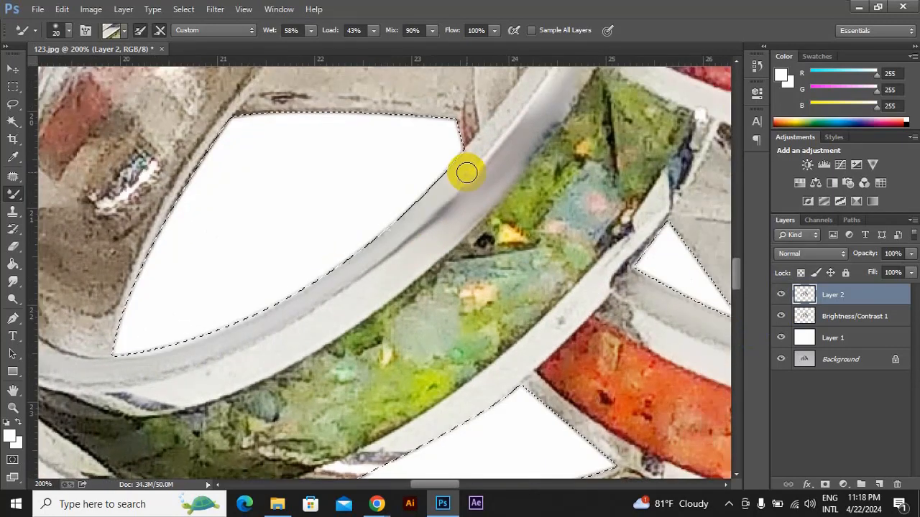
Blend the reddish-brown reflection on the brown ring's inner band near the orange ring into smooth grey metal
mouse_move(323, 268)
mouse_down()
mouse_move(463, 186)
mouse_move(414, 186)
mouse_move(323, 117)
mouse_move(484, 269)
mouse_move(357, 267)
mouse_move(358, 280)
mouse_up()
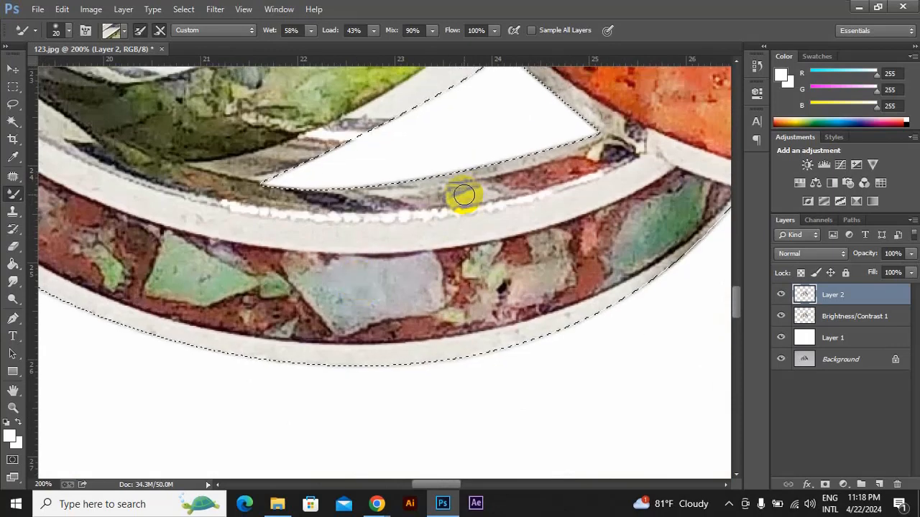
mouse_move(463, 195)
mouse_down()
mouse_move(573, 169)
mouse_move(483, 193)
mouse_up()
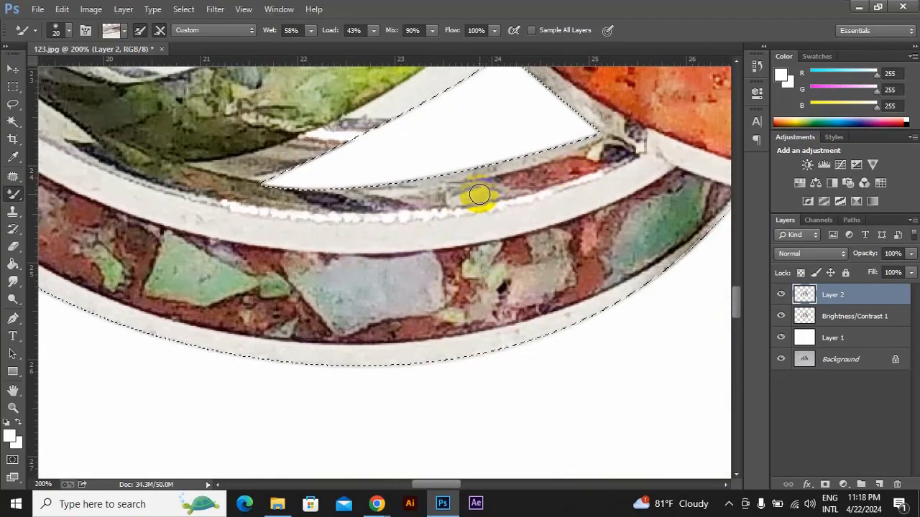
mouse_move(572, 166)
mouse_down()
mouse_move(493, 193)
mouse_move(567, 179)
mouse_move(514, 189)
mouse_move(621, 152)
mouse_up()
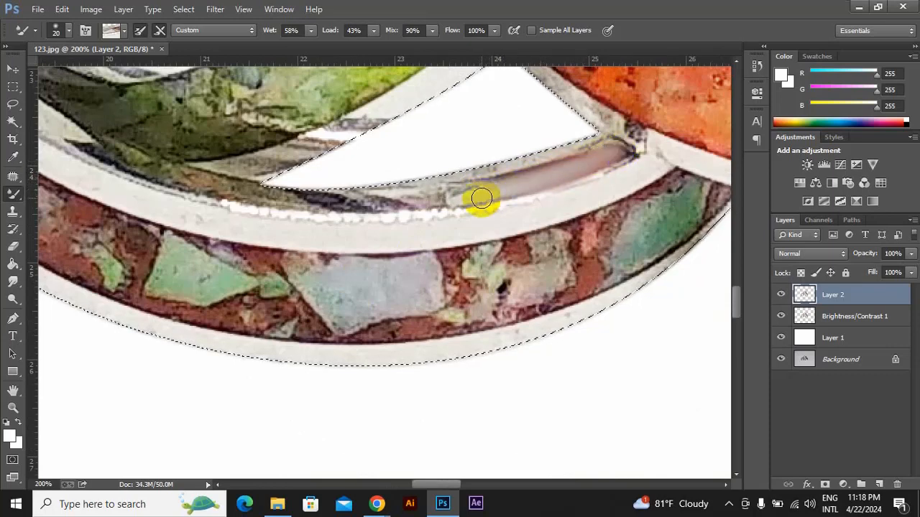
mouse_move(481, 198)
mouse_down()
mouse_move(588, 163)
mouse_move(577, 119)
mouse_move(638, 79)
mouse_move(544, 174)
mouse_move(304, 112)
mouse_move(324, 89)
mouse_move(384, 189)
mouse_move(473, 177)
mouse_move(494, 186)
mouse_move(428, 192)
mouse_move(463, 196)
mouse_up()
click(637, 79)
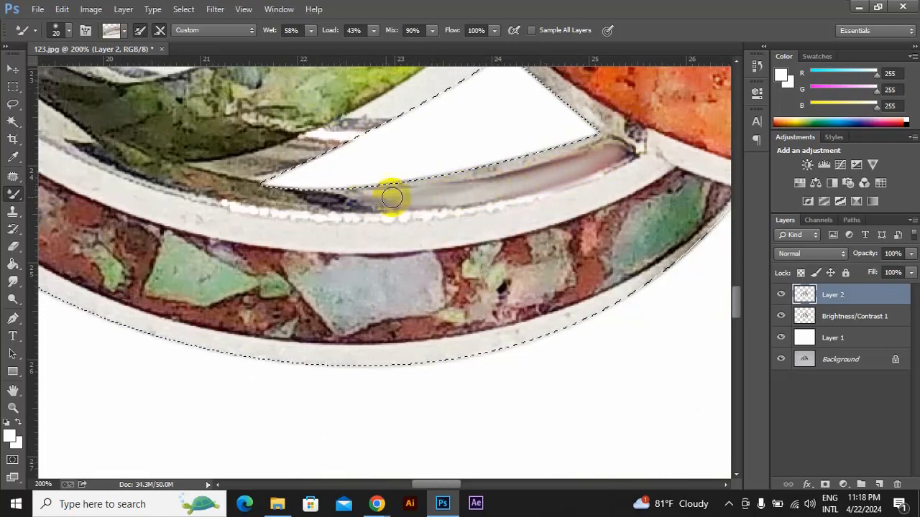
Smooth the dark streaks and upper edge of the brown ring's inner band below the triangular white gap
mouse_move(392, 197)
mouse_down()
mouse_move(329, 199)
mouse_move(386, 202)
mouse_up()
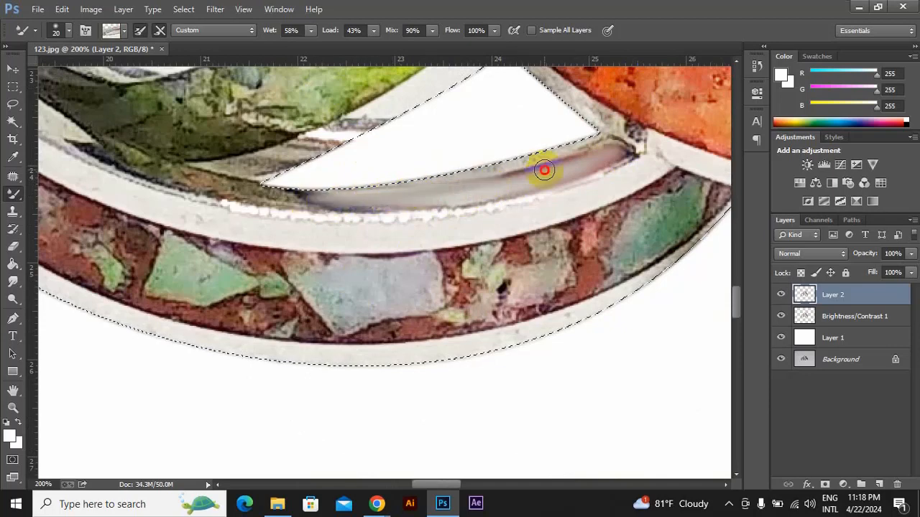
drag(464, 188, 514, 180)
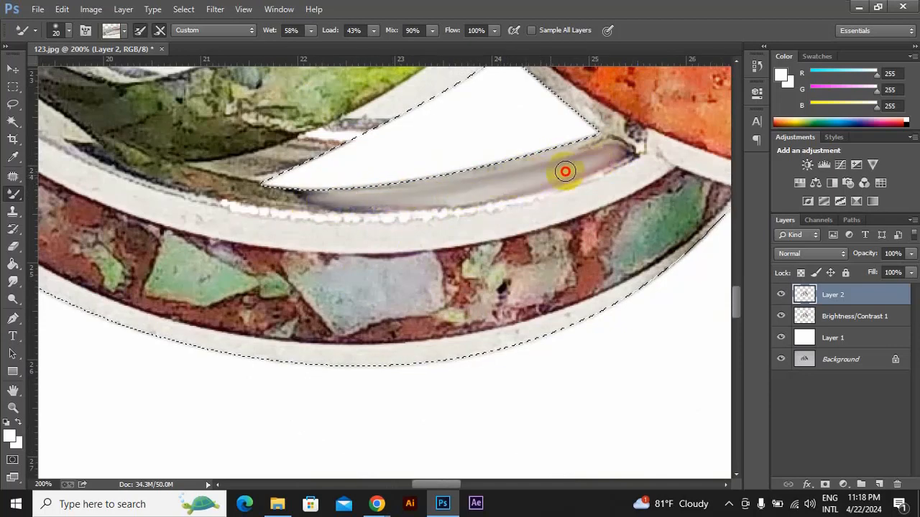
drag(343, 199, 280, 199)
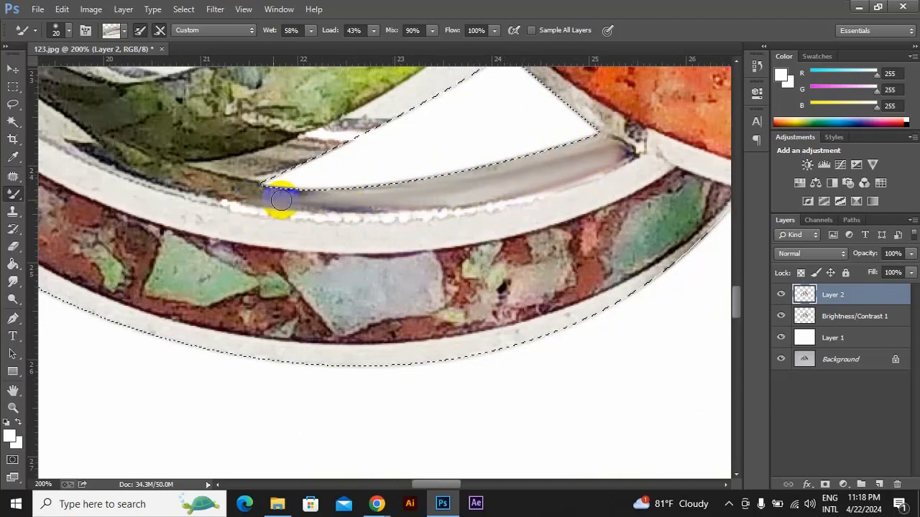
Blend the brown ring's inner band beneath the green ring into an even metallic gradient
mouse_move(194, 180)
mouse_down()
mouse_move(227, 186)
mouse_move(85, 150)
mouse_move(112, 150)
mouse_move(255, 211)
mouse_up()
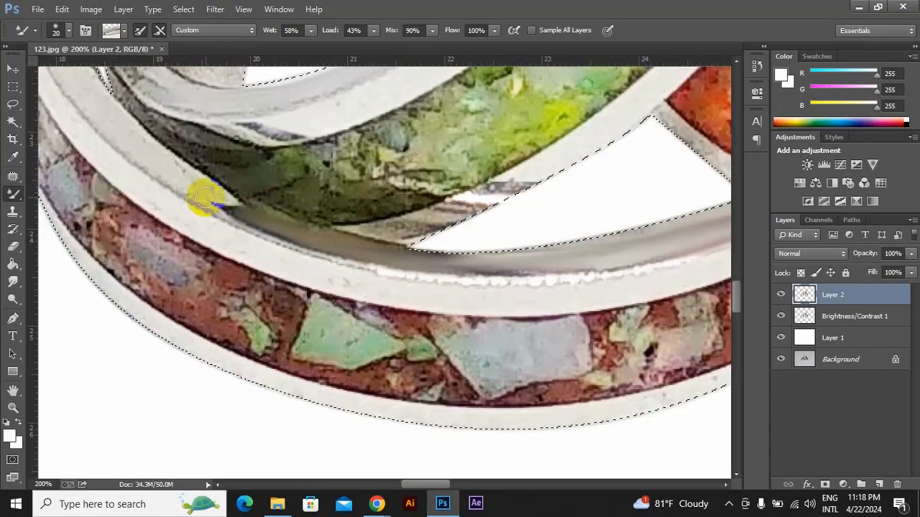
mouse_move(186, 183)
mouse_down()
mouse_move(290, 223)
mouse_move(214, 198)
mouse_move(260, 224)
mouse_move(177, 179)
mouse_move(255, 217)
mouse_move(232, 203)
mouse_move(340, 240)
mouse_up()
mouse_move(266, 230)
mouse_down()
mouse_move(354, 257)
mouse_move(296, 237)
mouse_move(408, 256)
mouse_up()
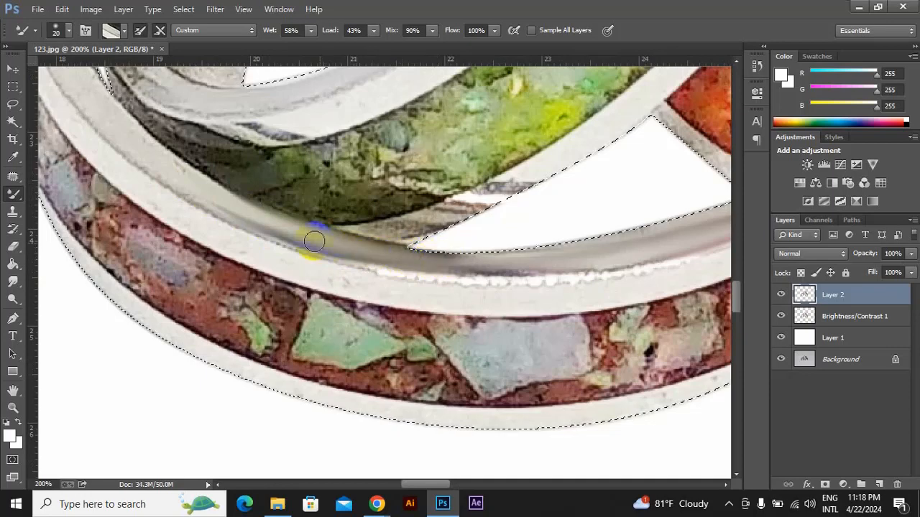
drag(330, 249, 344, 255)
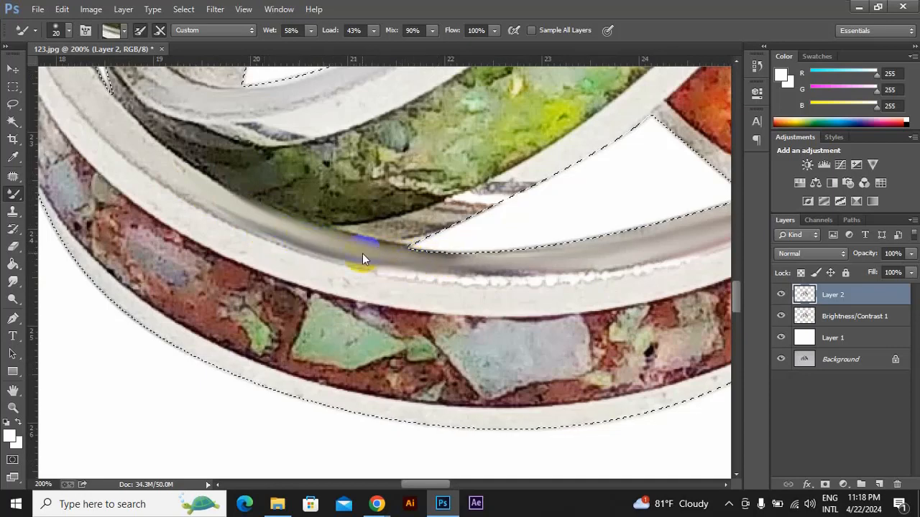
mouse_move(433, 266)
mouse_down()
mouse_move(444, 286)
mouse_move(346, 279)
mouse_move(225, 241)
mouse_move(277, 236)
mouse_up()
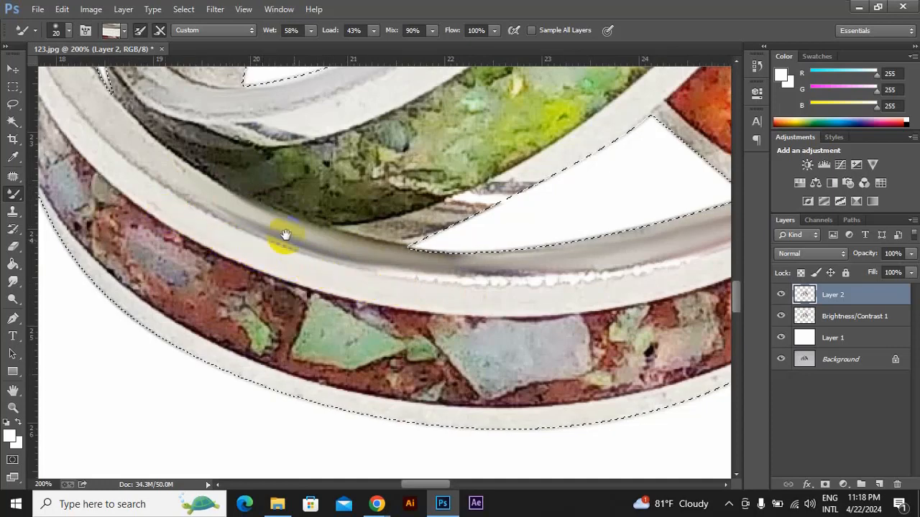
Smooth the jagged white highlight along the brown ring's upper rim
drag(438, 296, 572, 296)
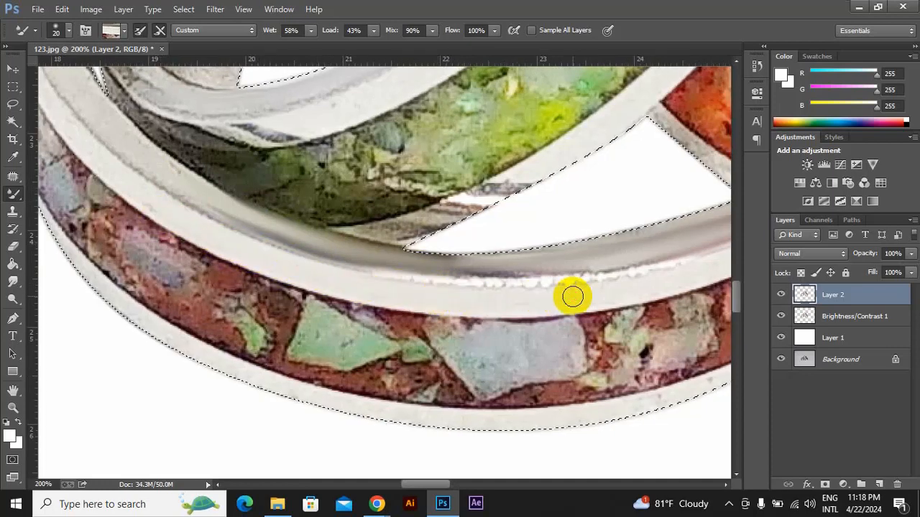
drag(507, 296, 659, 279)
drag(528, 290, 401, 285)
Sample the light rim metal and smooth the grey line along the brown ring's outer curve beside the narrow gap
mouse_move(264, 267)
mouse_down()
mouse_move(303, 285)
mouse_move(323, 262)
mouse_move(302, 276)
mouse_up()
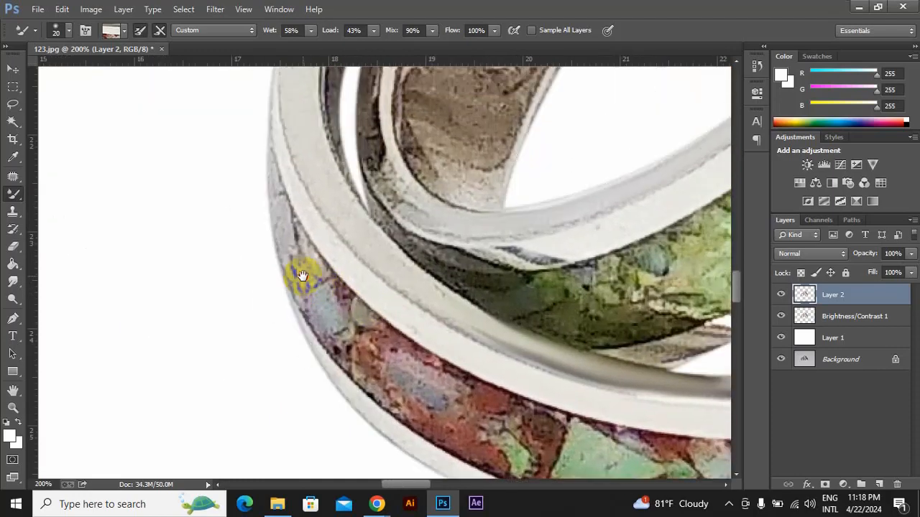
alt+click(373, 285)
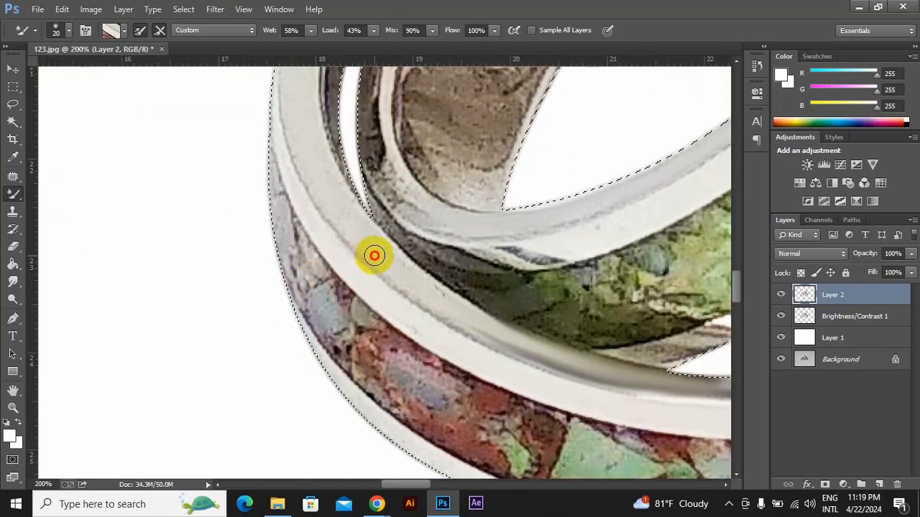
mouse_move(375, 255)
mouse_down()
mouse_move(349, 230)
mouse_move(293, 124)
mouse_up()
mouse_move(334, 209)
mouse_down()
mouse_move(399, 279)
mouse_move(447, 307)
mouse_move(367, 286)
mouse_move(320, 229)
mouse_move(277, 107)
mouse_up()
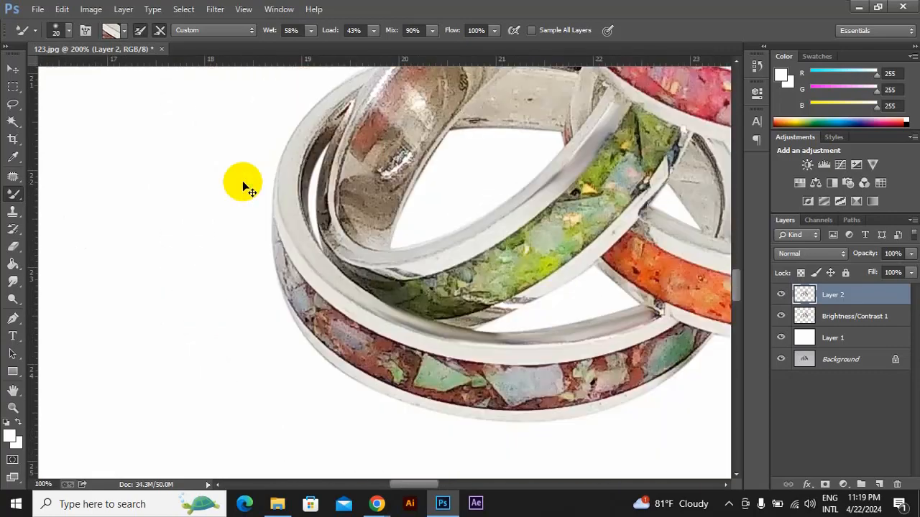
Compare the rings before and after the retouching by toggling the visibility of the copied layer
key(ctrl+minus)
key(ctrl+minus)
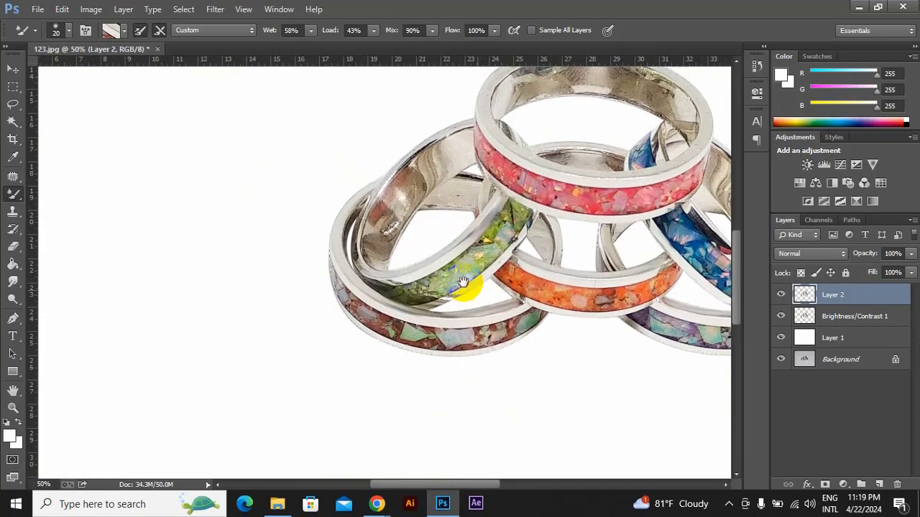
drag(462, 282, 317, 277)
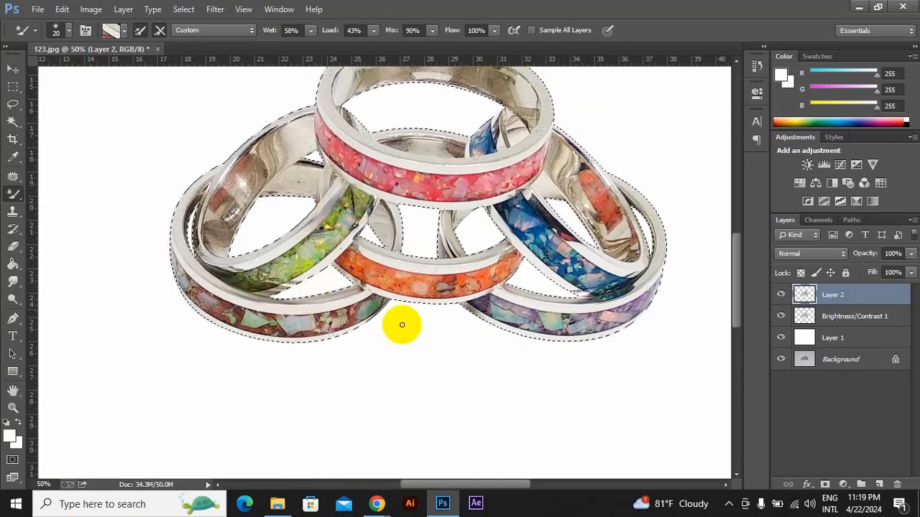
click(781, 294)
click(781, 294)
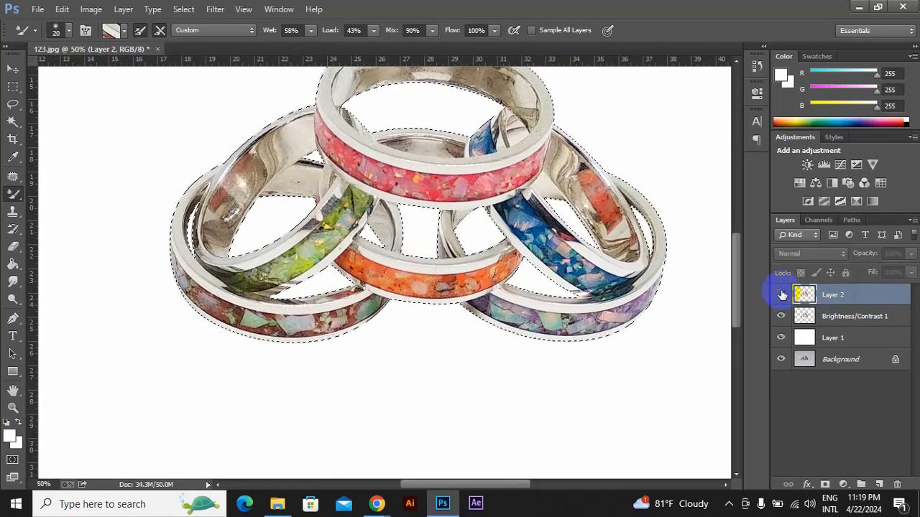
click(782, 295)
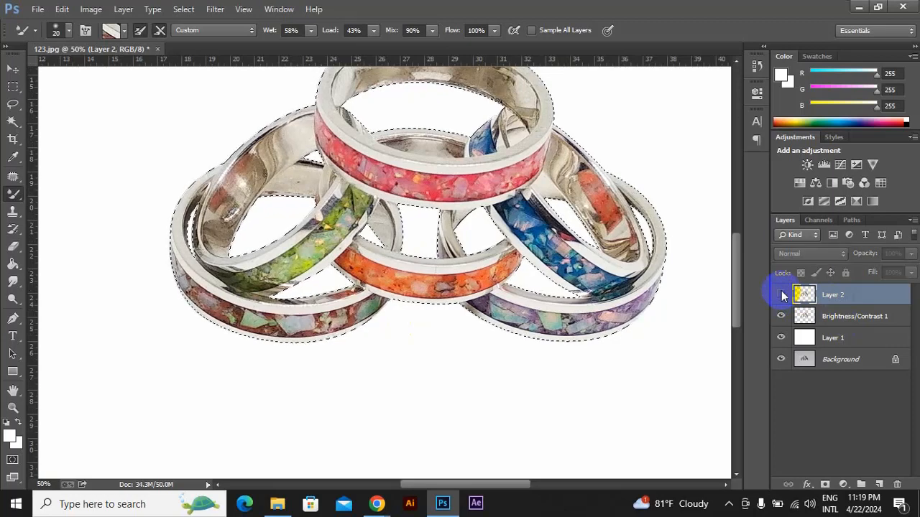
click(782, 295)
click(781, 295)
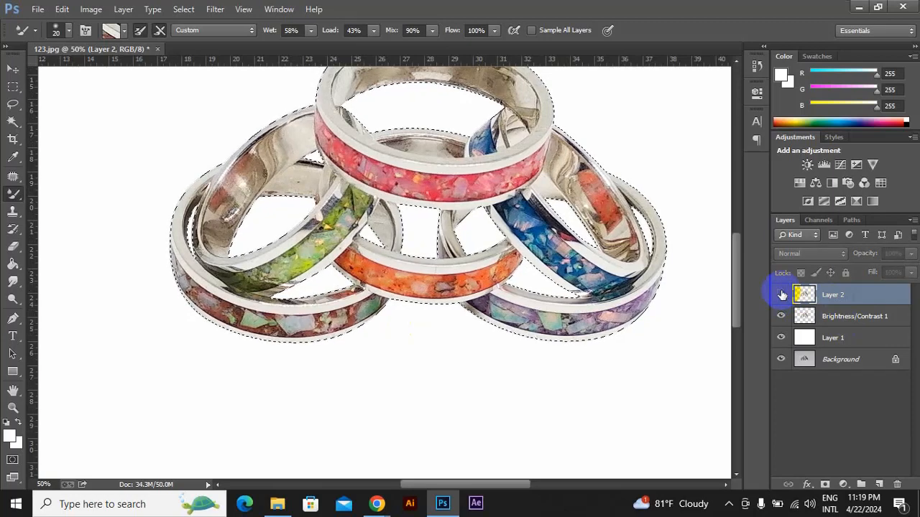
click(782, 294)
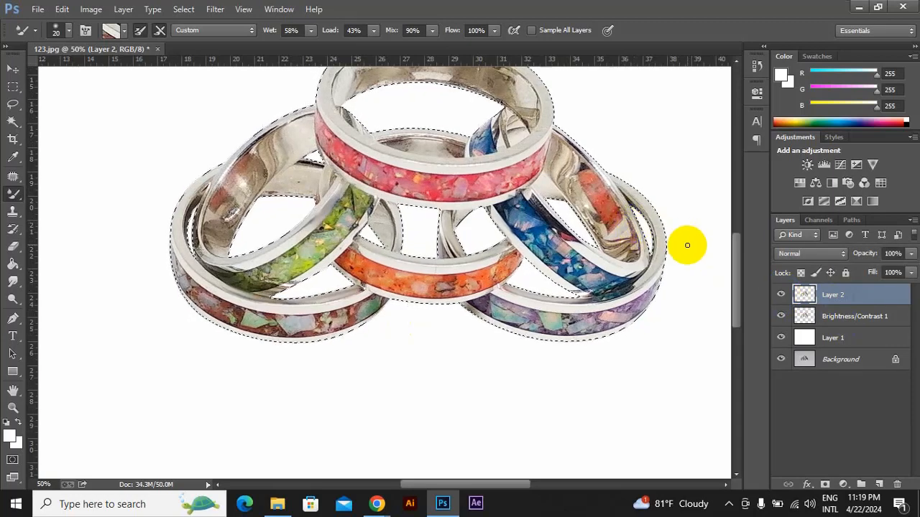
key(ctrl+plus)
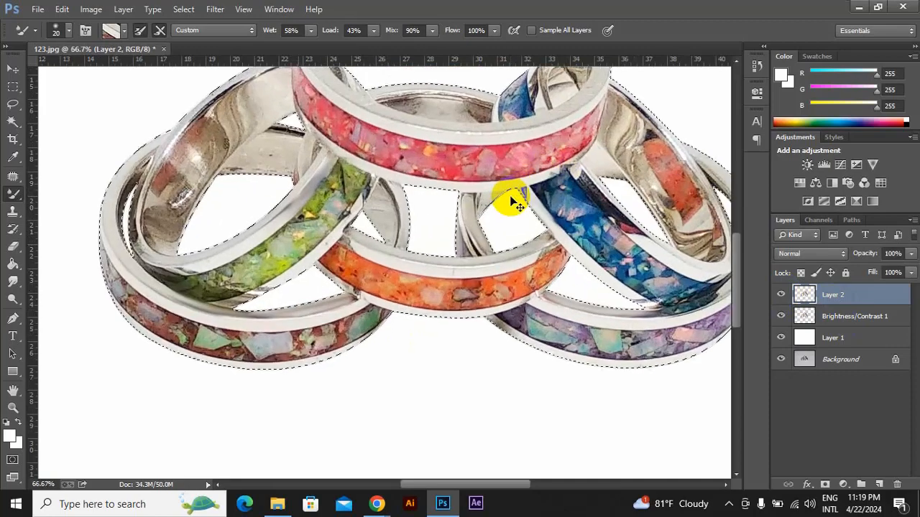
Smooth the scratched flat metal rim along the upper-left curve of the topmost pink ring
drag(522, 226, 499, 212)
drag(641, 187, 612, 254)
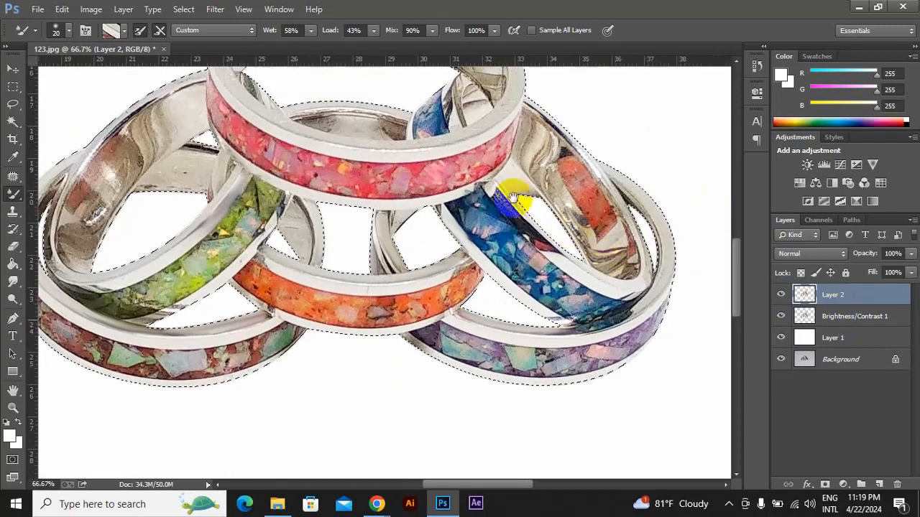
drag(477, 264, 487, 268)
drag(446, 171, 533, 378)
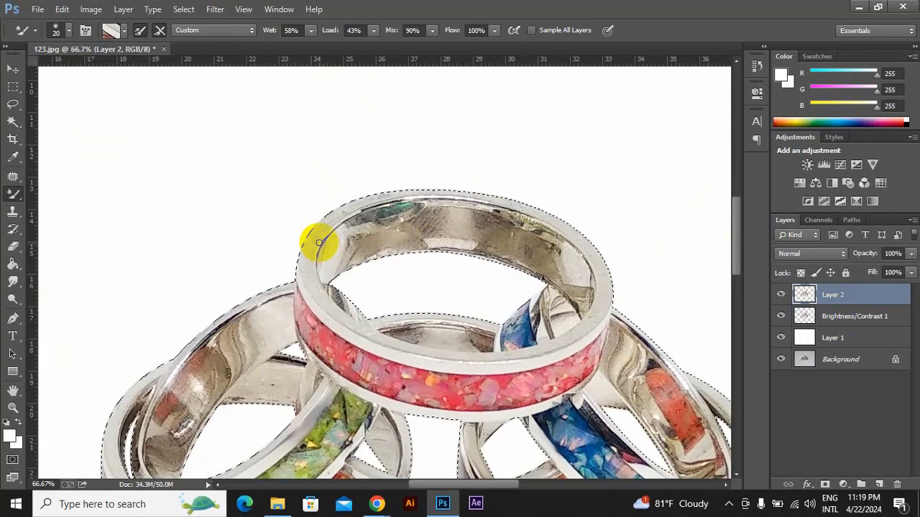
key(ctrl+plus)
key(ctrl+plus)
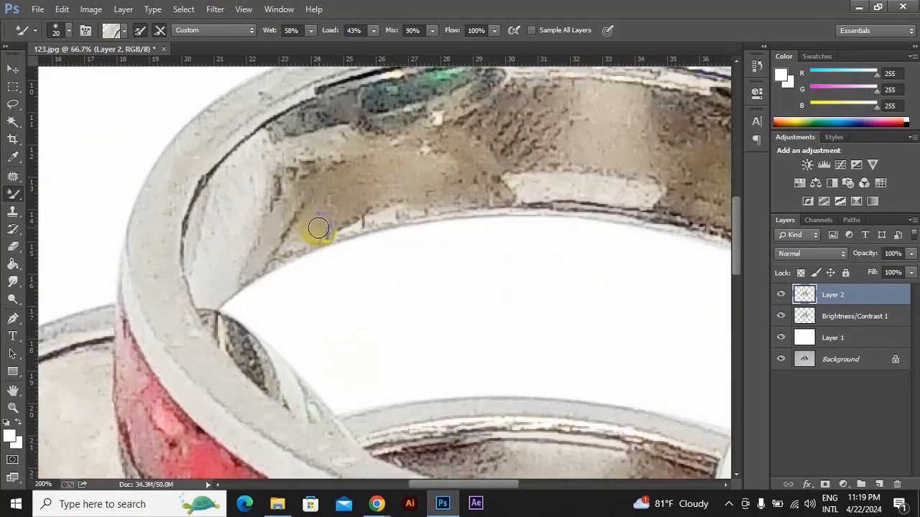
drag(277, 195, 322, 299)
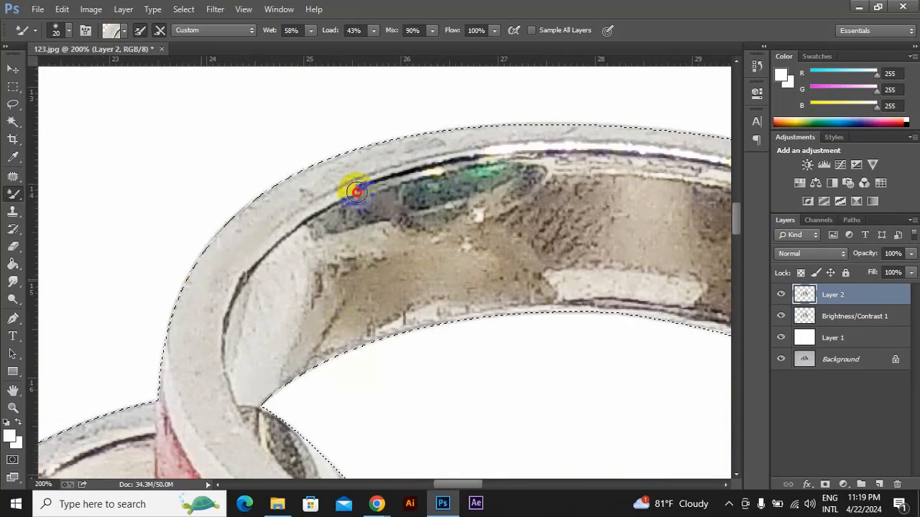
mouse_move(352, 191)
mouse_down()
mouse_move(302, 194)
mouse_move(311, 188)
mouse_up()
mouse_move(366, 157)
mouse_down()
mouse_move(437, 148)
mouse_move(393, 148)
mouse_move(267, 207)
mouse_move(320, 179)
mouse_move(234, 233)
mouse_move(271, 208)
mouse_up()
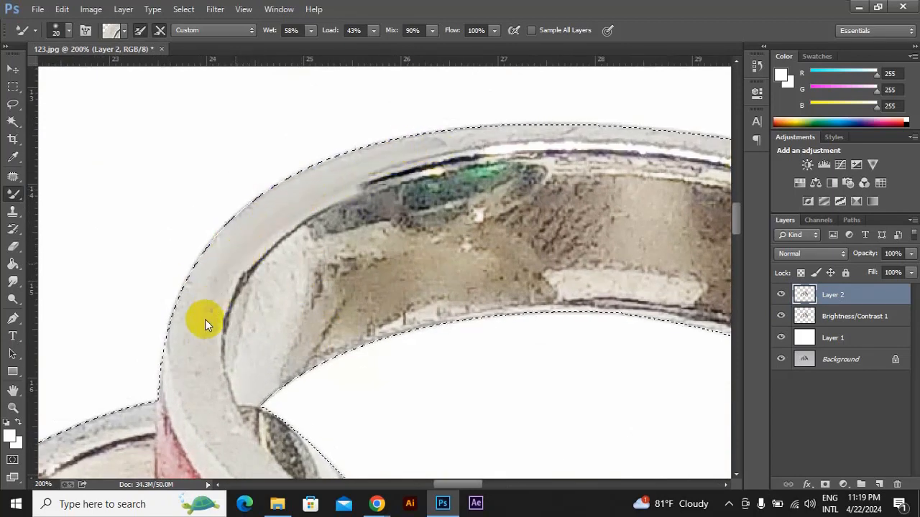
click(193, 301)
Sample the light rim metal and even out the rest of the pink ring's upper rim and the orange ring's rear rim behind it
mouse_move(463, 153)
mouse_down()
mouse_move(317, 188)
mouse_move(298, 172)
mouse_move(446, 175)
mouse_move(390, 170)
mouse_move(467, 166)
mouse_up()
alt+click(350, 172)
mouse_move(629, 190)
mouse_down()
mouse_move(516, 165)
mouse_move(554, 182)
mouse_move(509, 176)
mouse_move(438, 144)
mouse_move(546, 183)
mouse_move(655, 238)
mouse_move(587, 195)
mouse_move(634, 238)
mouse_move(509, 141)
mouse_move(554, 249)
mouse_move(551, 309)
mouse_move(527, 373)
mouse_move(516, 372)
mouse_move(548, 255)
mouse_move(560, 264)
mouse_up()
mouse_move(516, 335)
mouse_down()
mouse_move(645, 180)
mouse_move(660, 147)
mouse_up()
mouse_move(554, 231)
mouse_down()
mouse_move(535, 252)
mouse_move(633, 203)
mouse_move(487, 261)
mouse_move(417, 269)
mouse_move(400, 303)
mouse_move(427, 303)
mouse_move(339, 307)
mouse_move(203, 285)
mouse_up()
drag(313, 297, 395, 304)
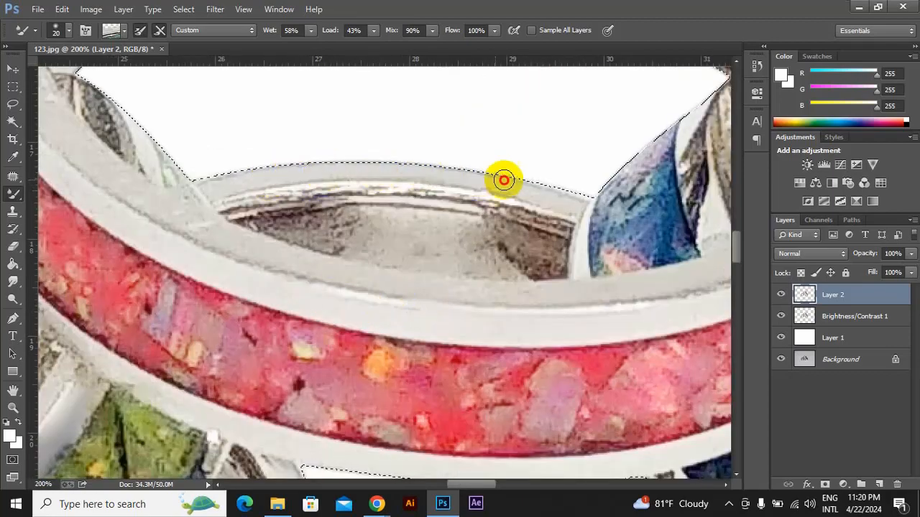
Blend the pink ring's flat inner rim and the small strip of metal showing behind it beside the white opening
drag(327, 257, 483, 333)
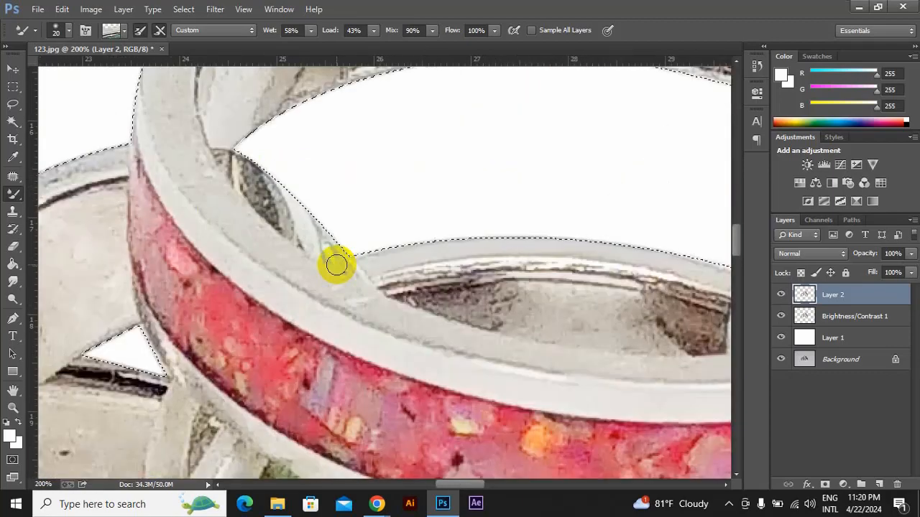
drag(347, 269, 285, 178)
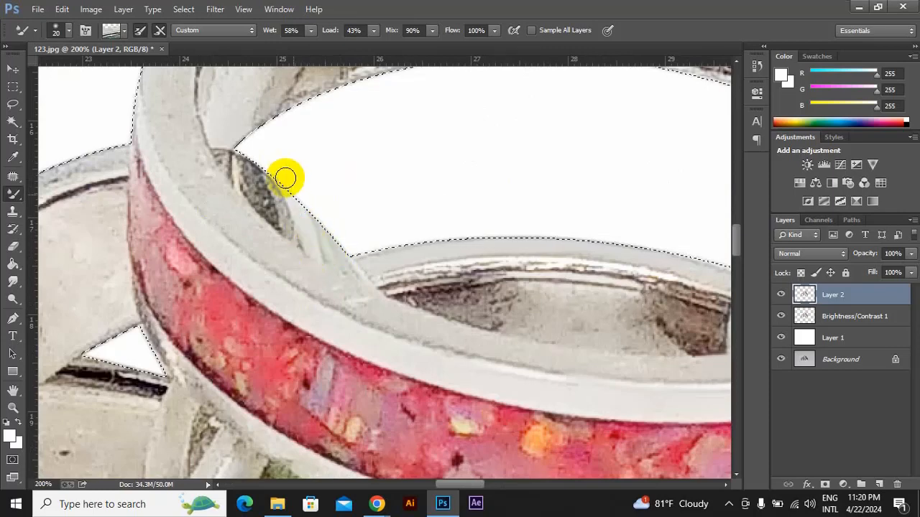
mouse_move(226, 207)
mouse_down()
mouse_move(189, 156)
mouse_move(173, 151)
mouse_move(173, 122)
mouse_up()
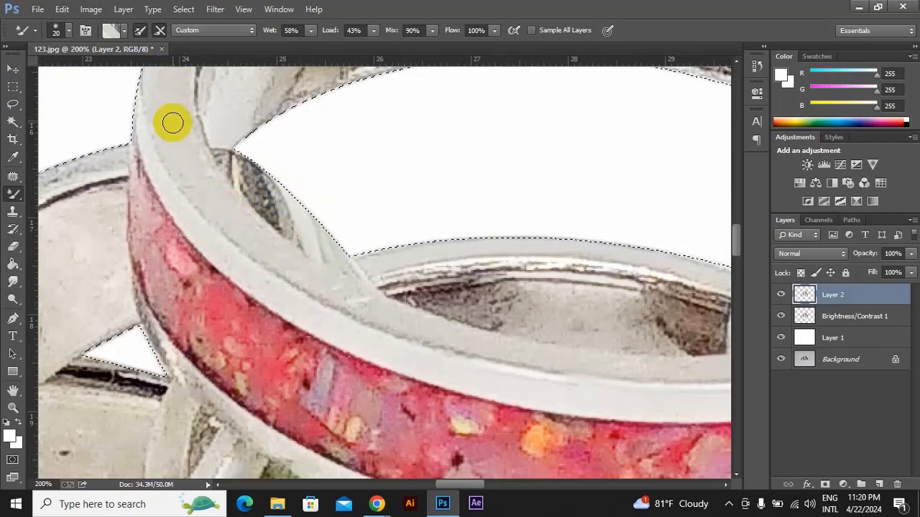
Smooth the green ring's upper outer rim and the adjoining upper-left outer rim of the brown ring
mouse_move(308, 178)
mouse_down()
mouse_move(372, 185)
mouse_move(394, 237)
mouse_move(425, 210)
mouse_move(335, 265)
mouse_move(294, 306)
mouse_up()
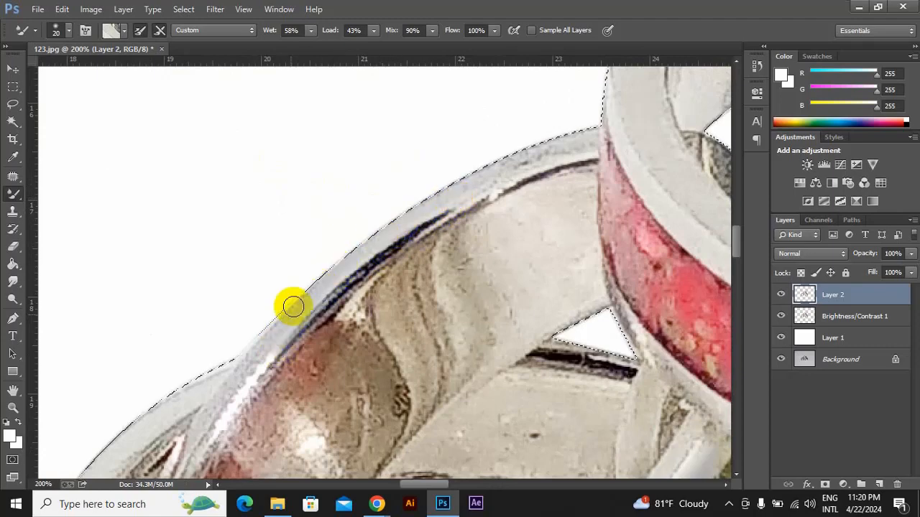
mouse_move(242, 373)
mouse_down()
mouse_move(468, 193)
mouse_move(585, 139)
mouse_move(476, 170)
mouse_move(348, 248)
mouse_up()
mouse_move(196, 408)
mouse_down()
mouse_move(359, 267)
mouse_move(398, 201)
mouse_move(273, 302)
mouse_up()
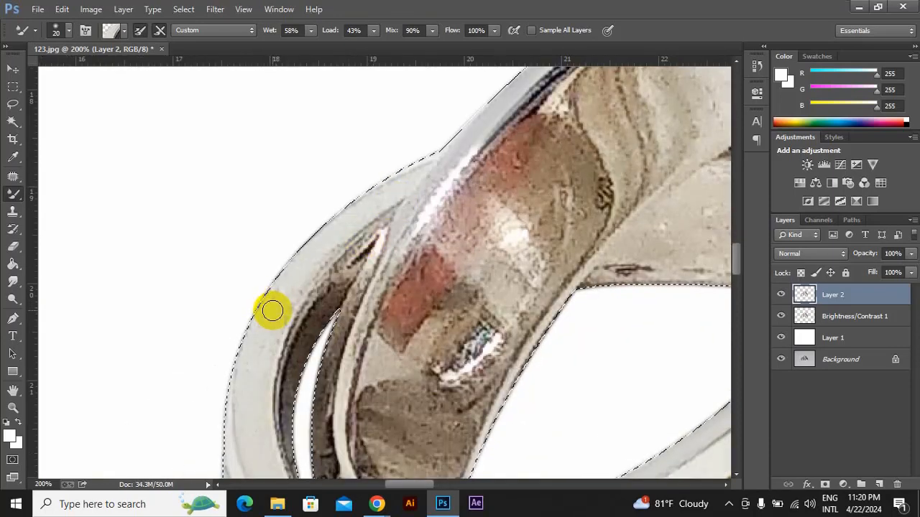
mouse_move(271, 317)
mouse_down()
mouse_move(318, 243)
mouse_move(443, 176)
mouse_up()
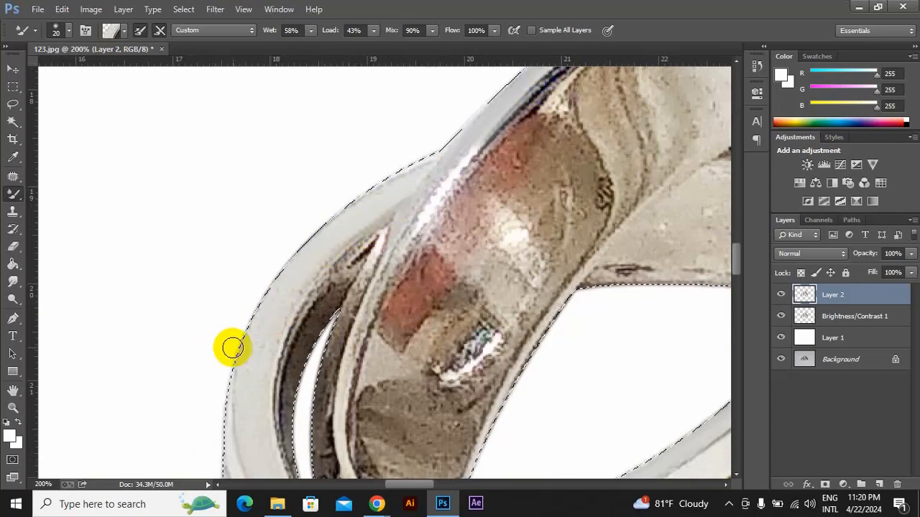
mouse_move(260, 360)
mouse_down()
mouse_move(281, 322)
mouse_move(268, 317)
mouse_move(247, 383)
mouse_up()
scroll(236, 199, down, 10)
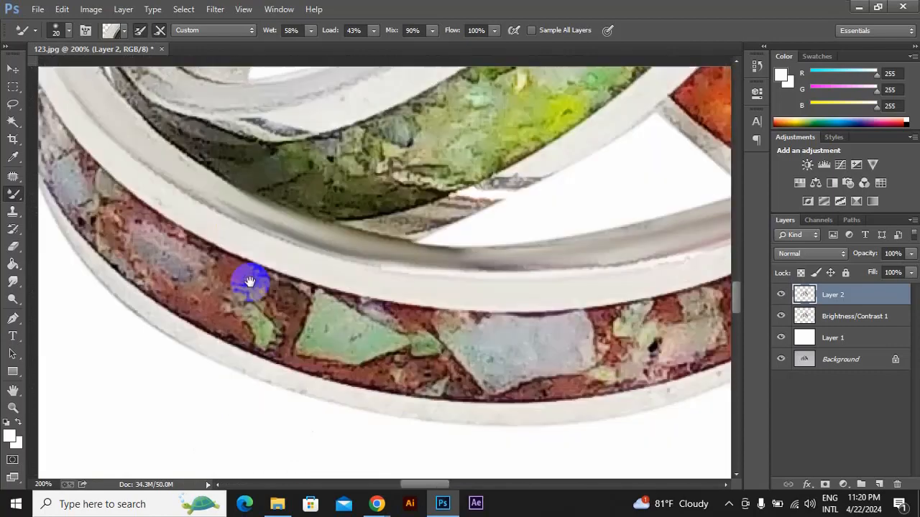
Smooth the silver rims along the bottom of the brown and purple rings on Layer 2 with the Mixer Brush
drag(249, 282, 96, 295)
drag(719, 376, 478, 332)
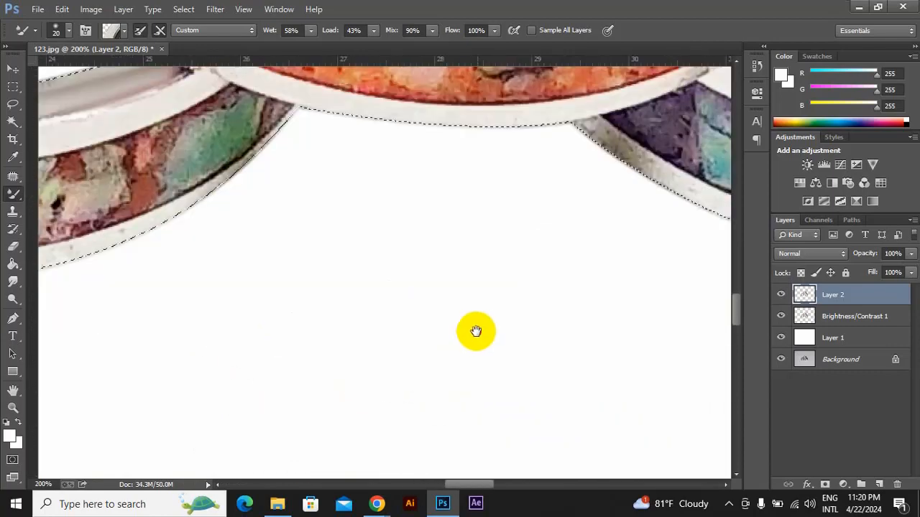
drag(525, 294, 442, 413)
mouse_move(647, 263)
mouse_down()
mouse_move(554, 359)
mouse_move(534, 294)
mouse_move(531, 217)
mouse_up()
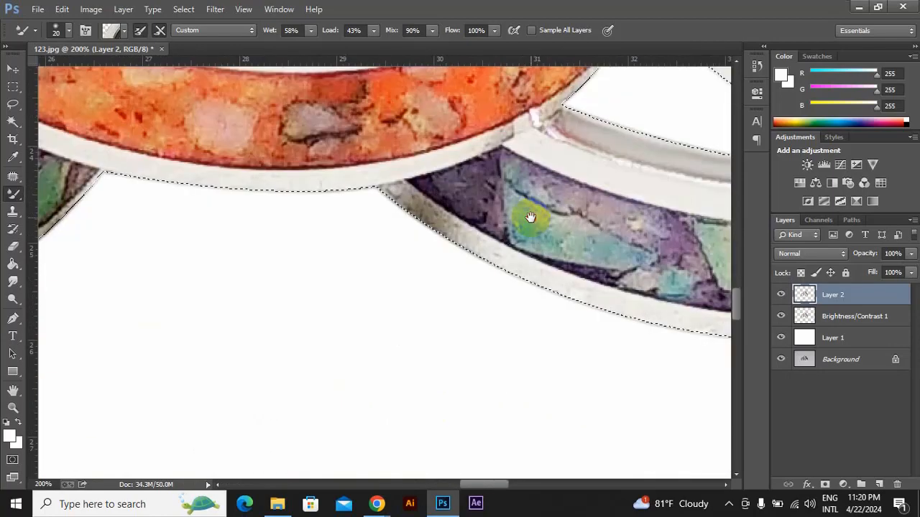
mouse_move(458, 246)
mouse_down()
mouse_move(459, 232)
mouse_move(380, 201)
mouse_up()
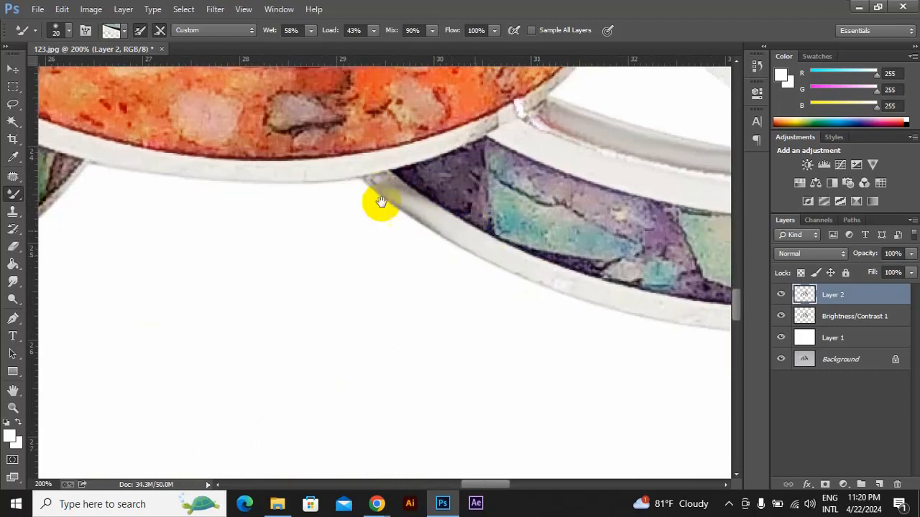
mouse_move(724, 323)
mouse_down()
mouse_move(483, 243)
mouse_move(596, 240)
mouse_move(663, 226)
mouse_up()
mouse_move(608, 240)
mouse_down()
mouse_move(525, 242)
mouse_move(424, 223)
mouse_move(416, 234)
mouse_up()
mouse_move(563, 217)
mouse_down()
mouse_move(448, 279)
mouse_move(487, 376)
mouse_up()
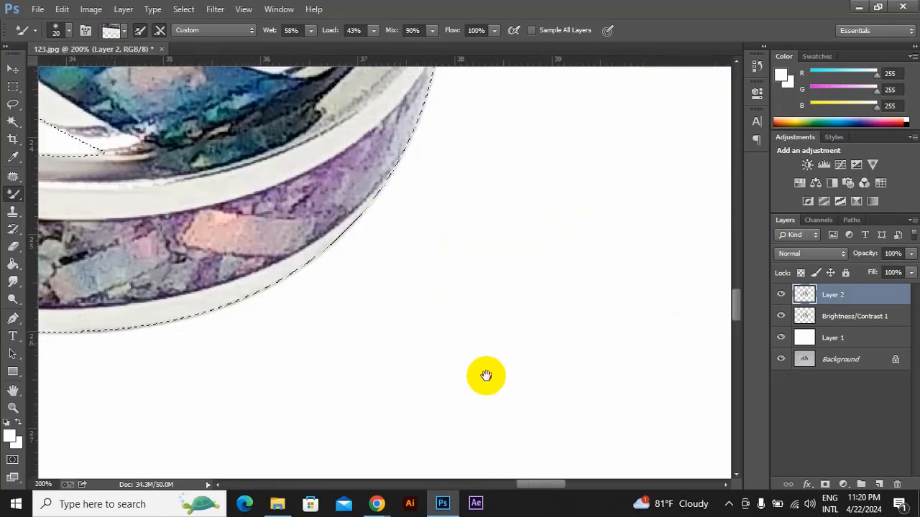
Smooth the purple ring's outer edge and the silver band behind its upper right side with the Mixer Brush
scroll(441, 261, up, 5)
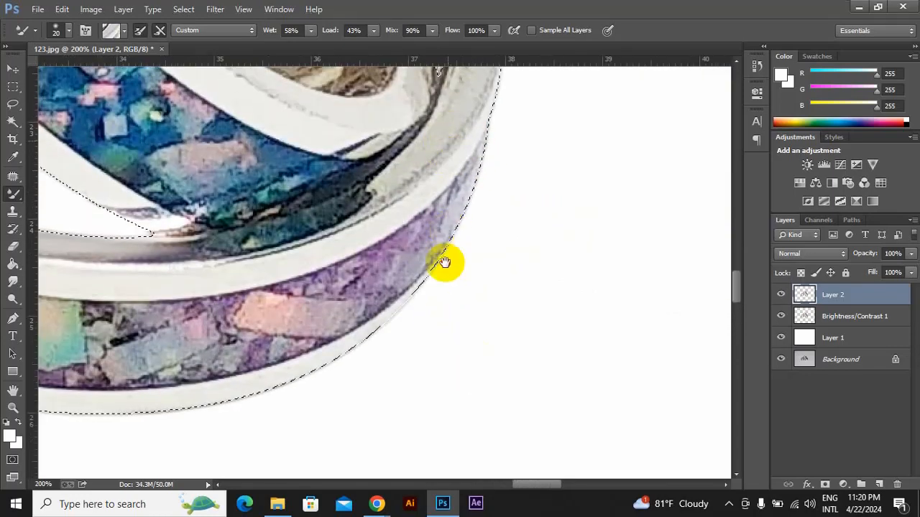
mouse_move(458, 258)
mouse_down()
mouse_move(459, 228)
mouse_move(447, 257)
mouse_up()
mouse_move(430, 167)
mouse_down()
mouse_move(445, 290)
mouse_move(433, 312)
mouse_move(393, 180)
mouse_move(474, 255)
mouse_up()
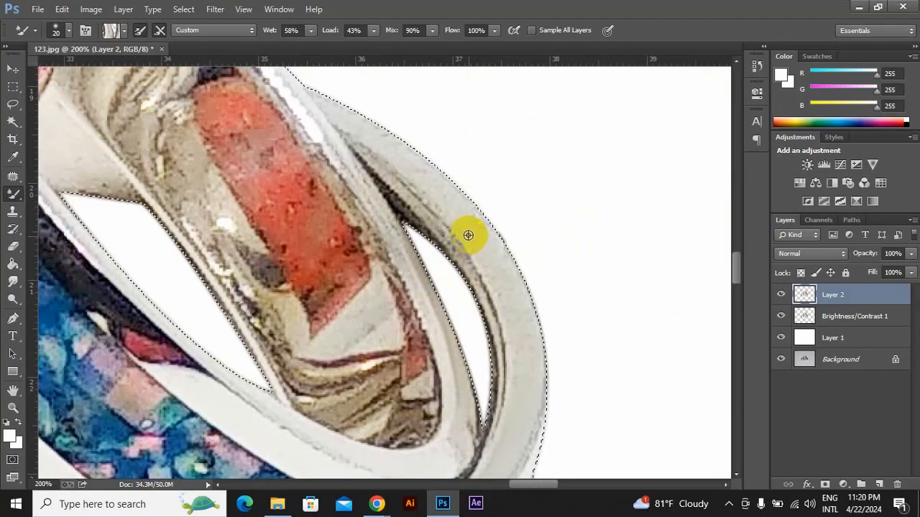
mouse_move(382, 157)
mouse_down()
mouse_move(388, 150)
mouse_move(424, 181)
mouse_move(356, 126)
mouse_move(443, 181)
mouse_move(495, 281)
mouse_up()
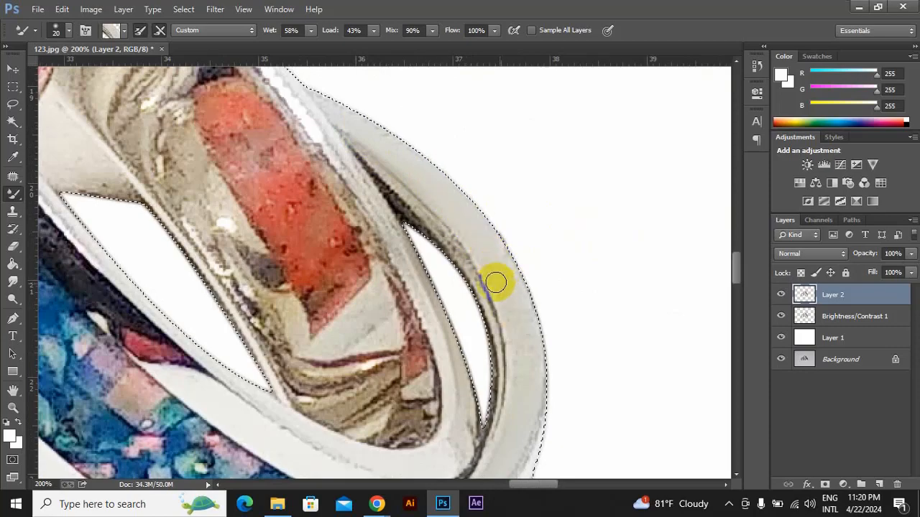
drag(360, 289, 357, 214)
scroll(361, 214, down, 10)
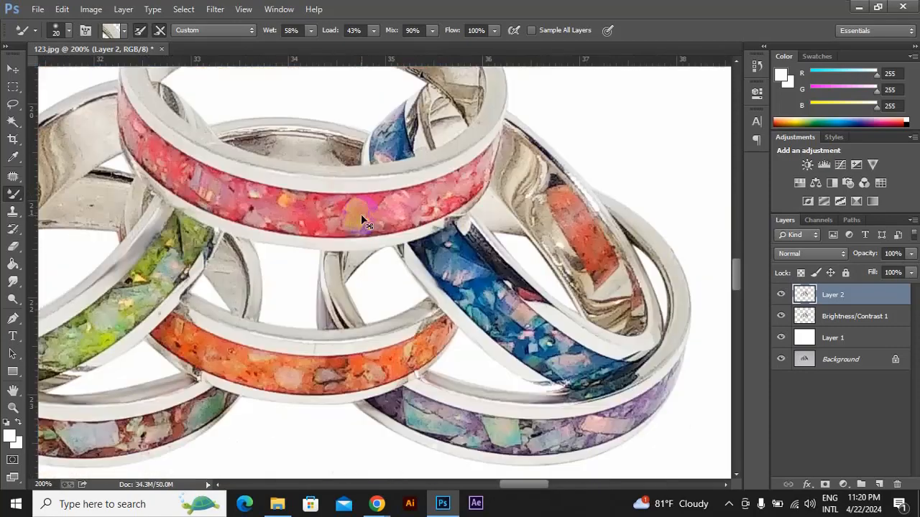
Compare the rings before and after retouching by toggling Layer 2's visibility at full view and at 100% zoom
key(ctrl+r)
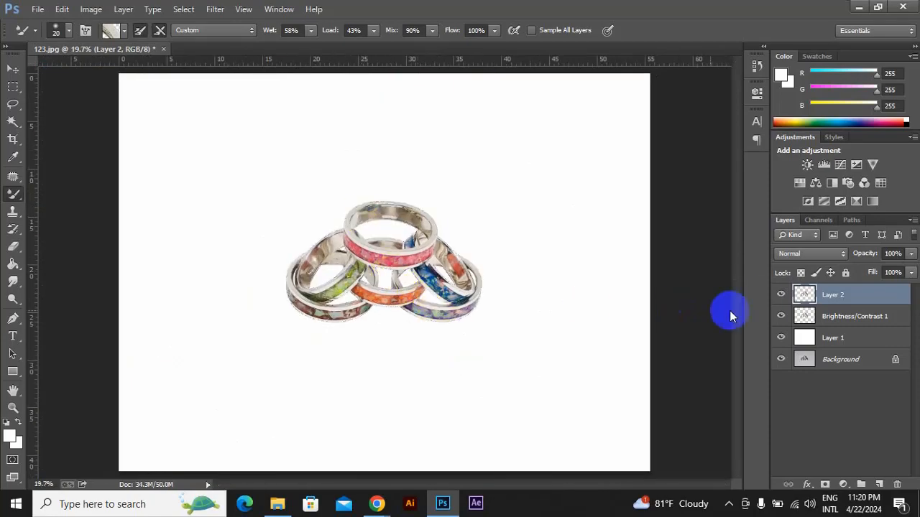
click(782, 294)
click(782, 294)
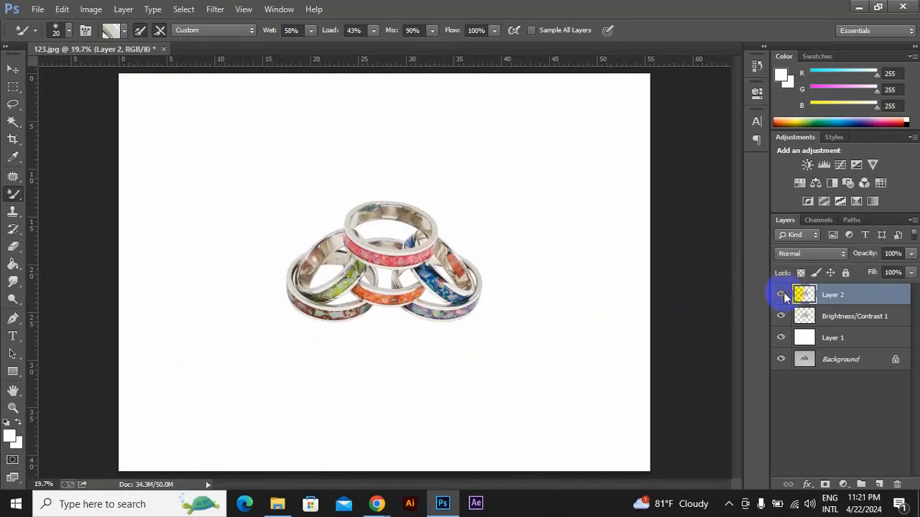
click(782, 294)
click(782, 295)
key(ctrl+plus)
key(ctrl+plus)
key(ctrl+plus)
key(ctrl+plus)
key(ctrl+plus)
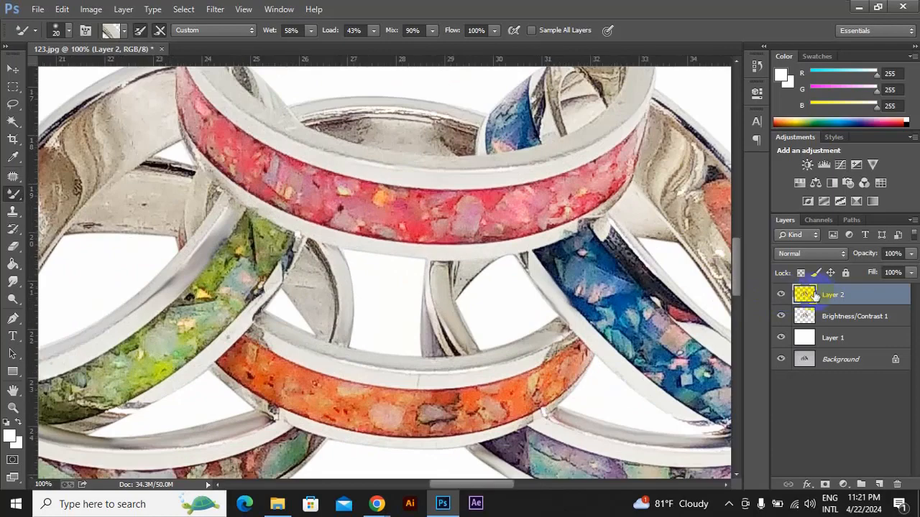
click(782, 295)
click(782, 294)
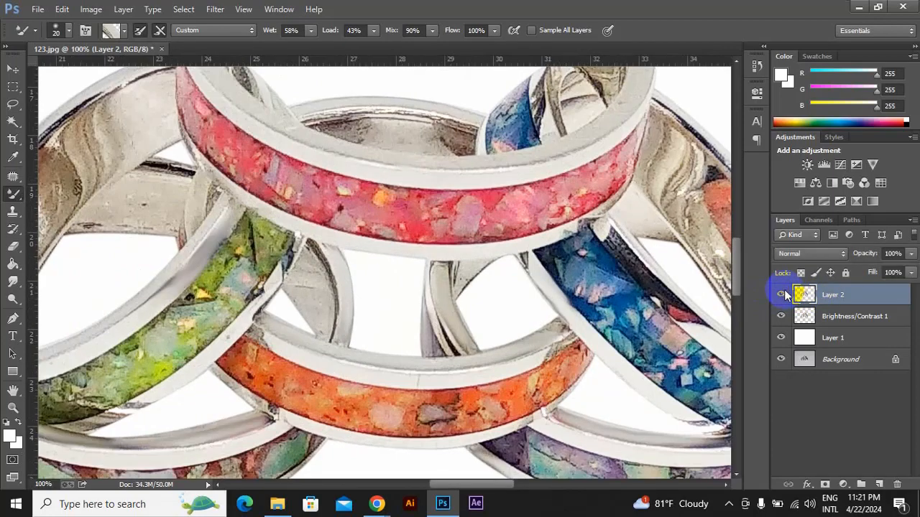
click(782, 294)
click(782, 295)
key(ctrl+0)
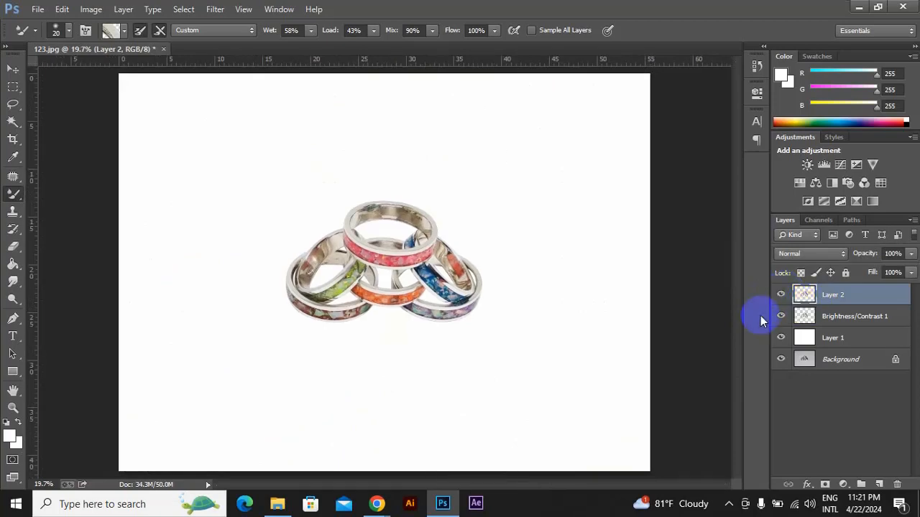
Hide the Brightness/Contrast 1 layer
click(781, 316)
key(ctrl+plus)
key(ctrl+plus)
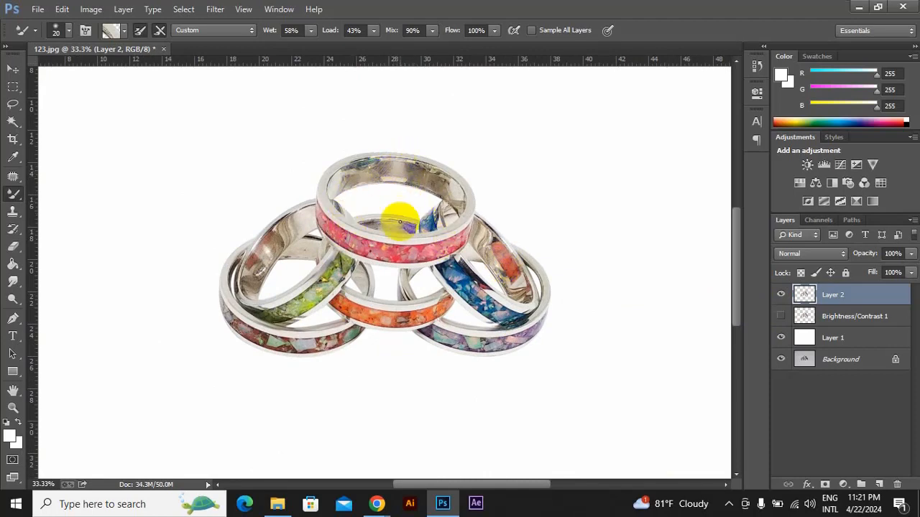
key(ctrl+plus)
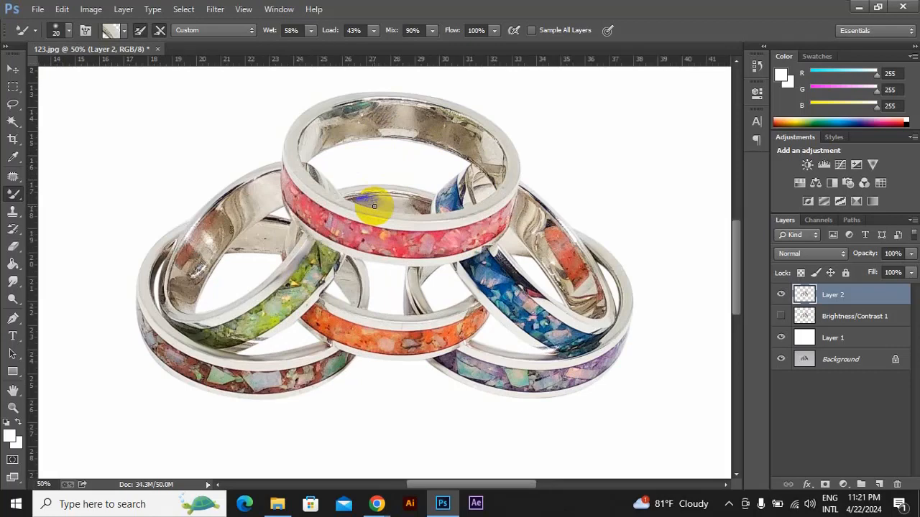
Start a Pen tool path around the pink ring's inner silver band, following its right end and upper edge
click(17, 322)
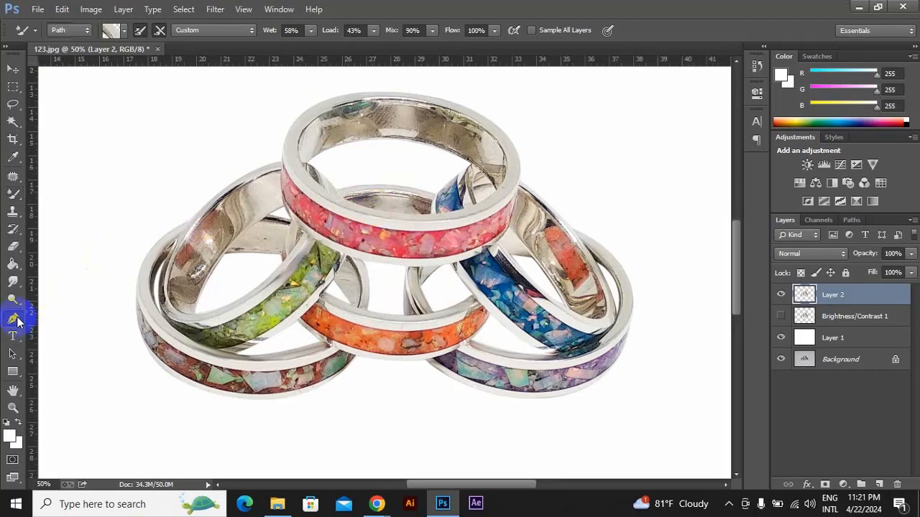
drag(17, 321, 54, 302)
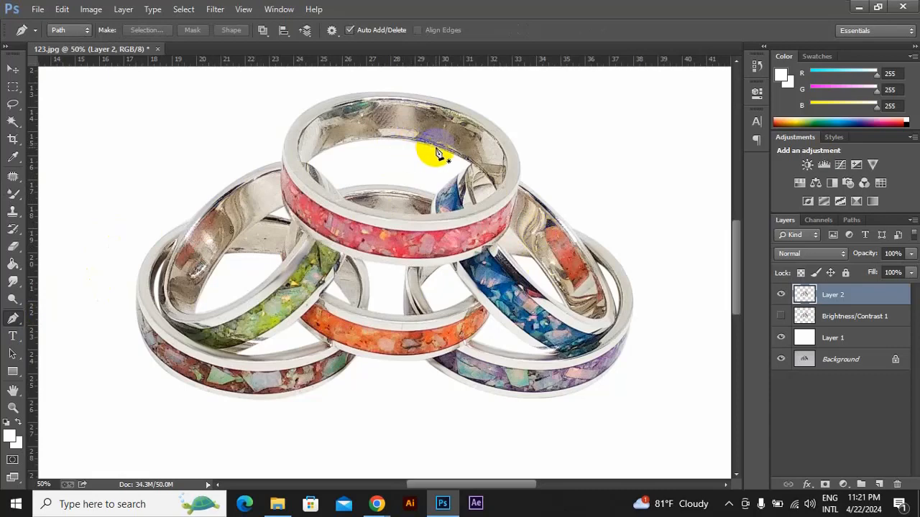
key(ctrl+plus)
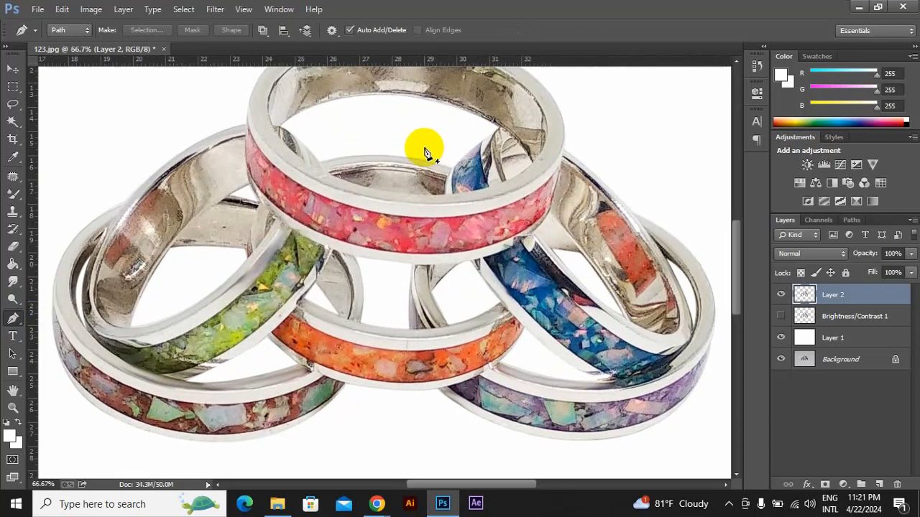
drag(432, 154, 432, 198)
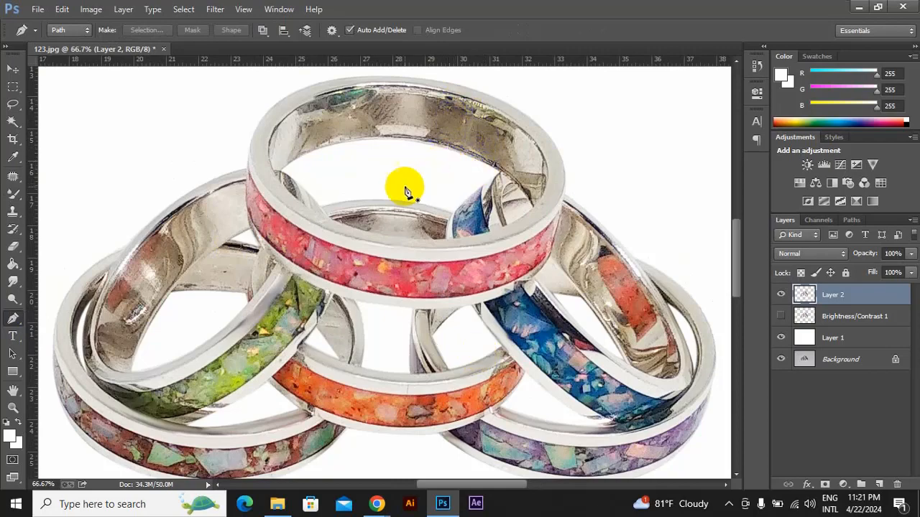
drag(368, 157, 366, 163)
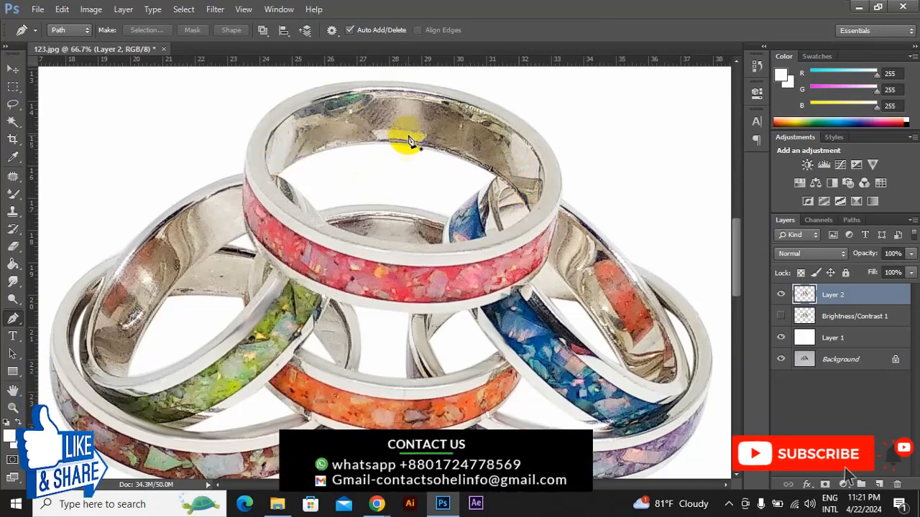
click(546, 169)
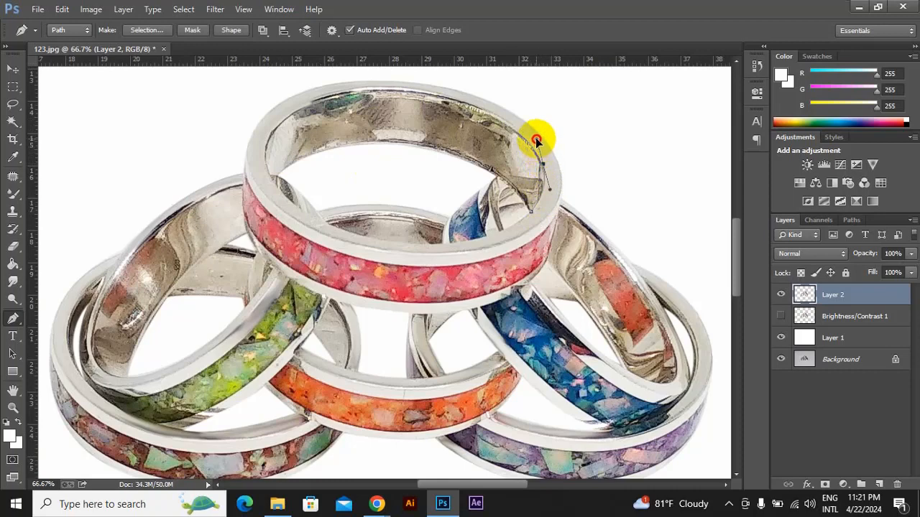
click(536, 140)
drag(410, 92, 325, 82)
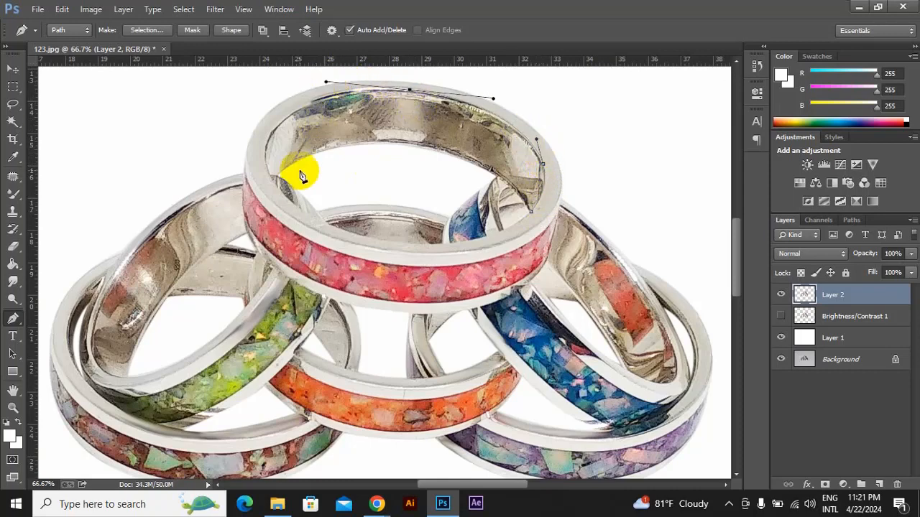
Continue the path around the band's left end and along its lower edge, closing it at the starting point
drag(270, 176, 279, 194)
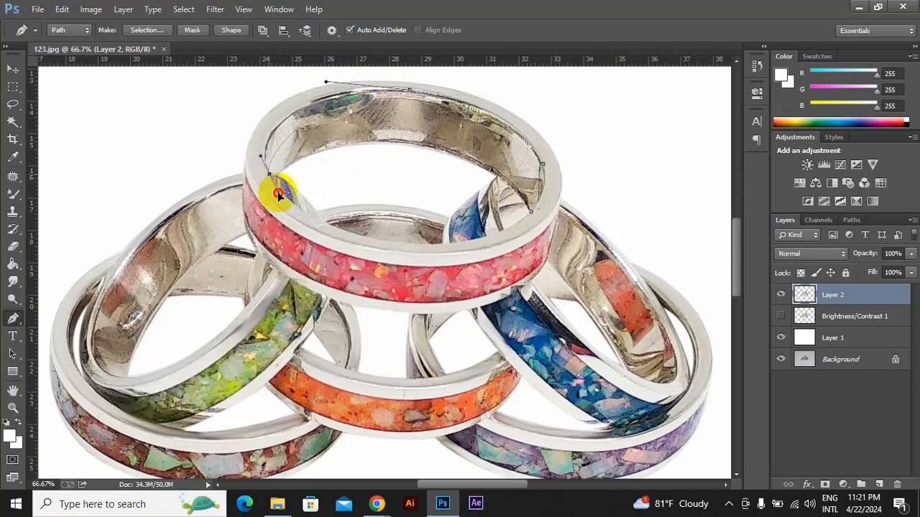
drag(292, 230, 292, 230)
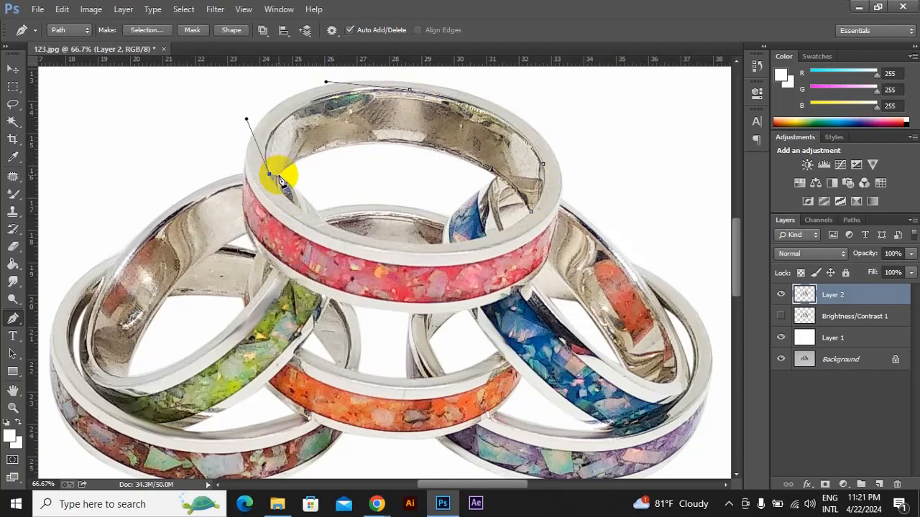
click(279, 176)
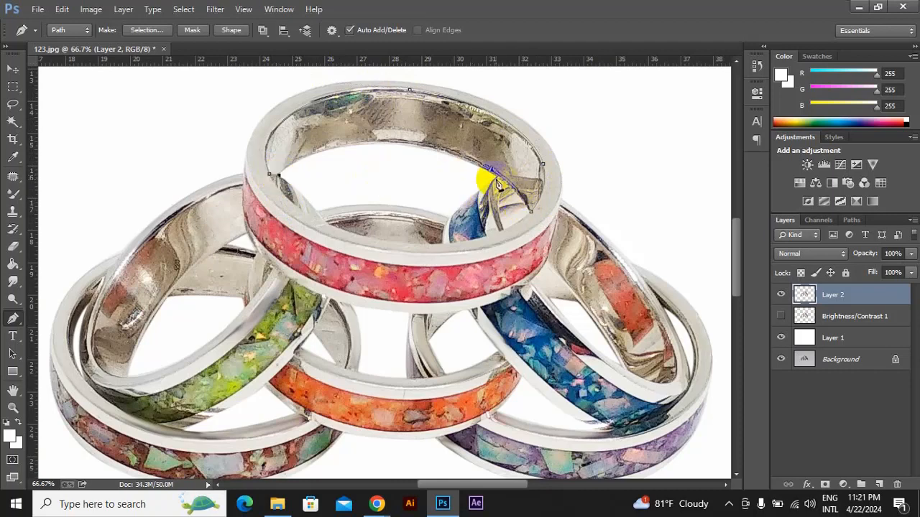
drag(495, 174, 638, 249)
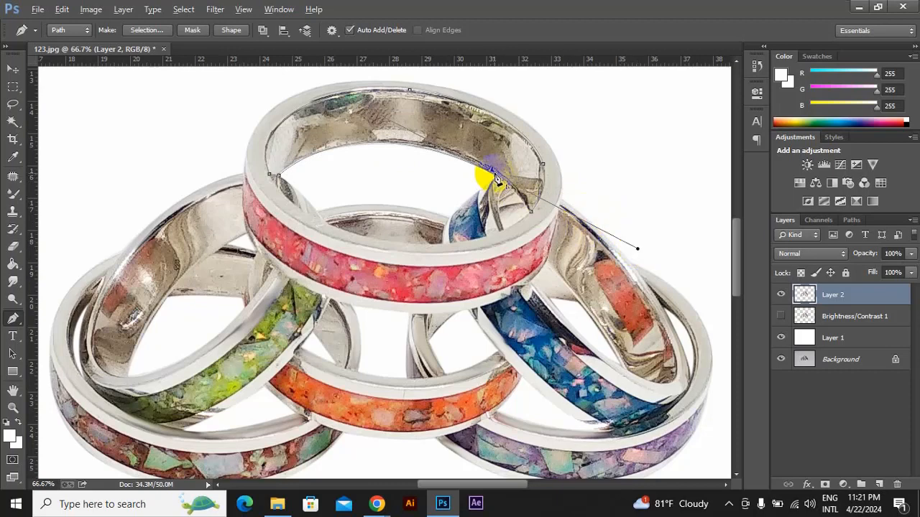
drag(531, 212, 535, 228)
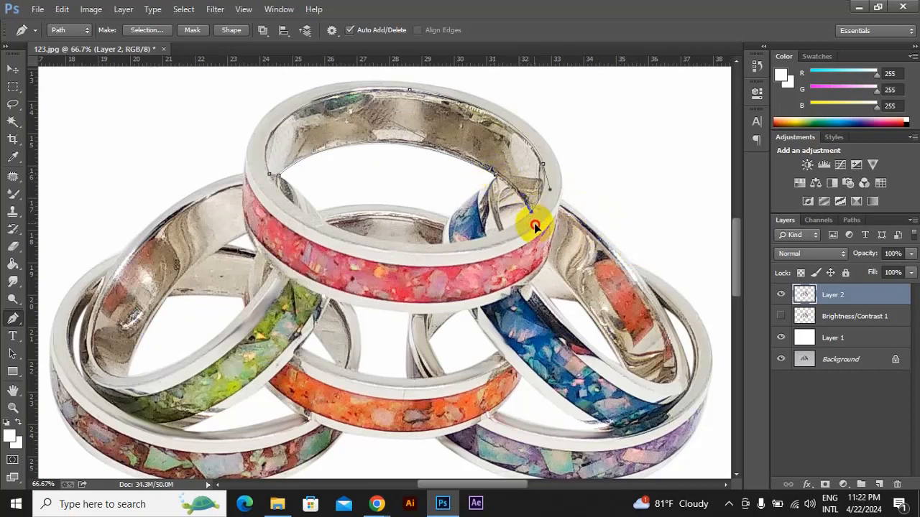
Convert the closed path to a new selection with a 1-pixel feather and copy the selected band to a new layer
scroll(496, 187, up, 1)
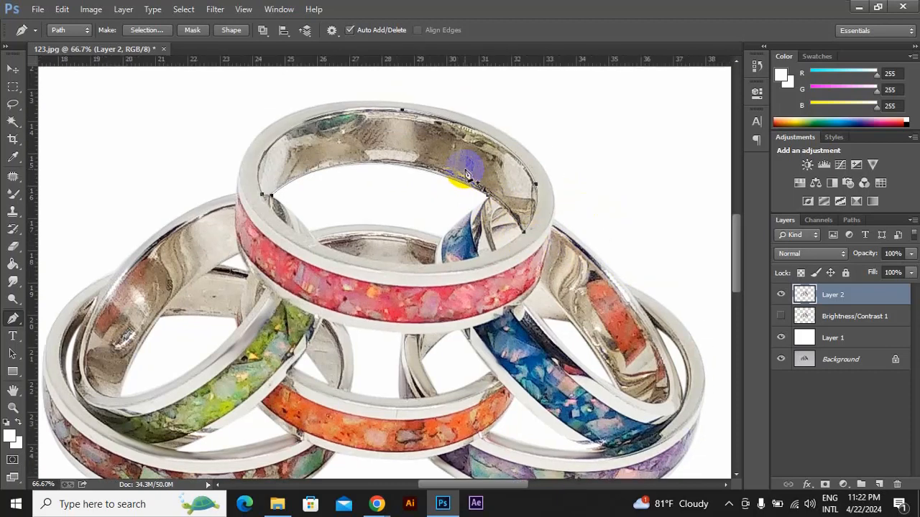
right_click(362, 151)
click(391, 195)
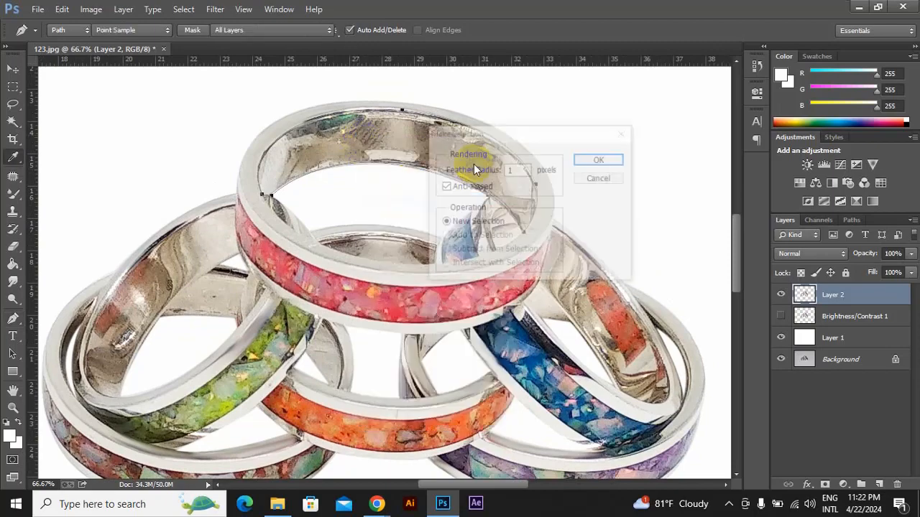
click(601, 159)
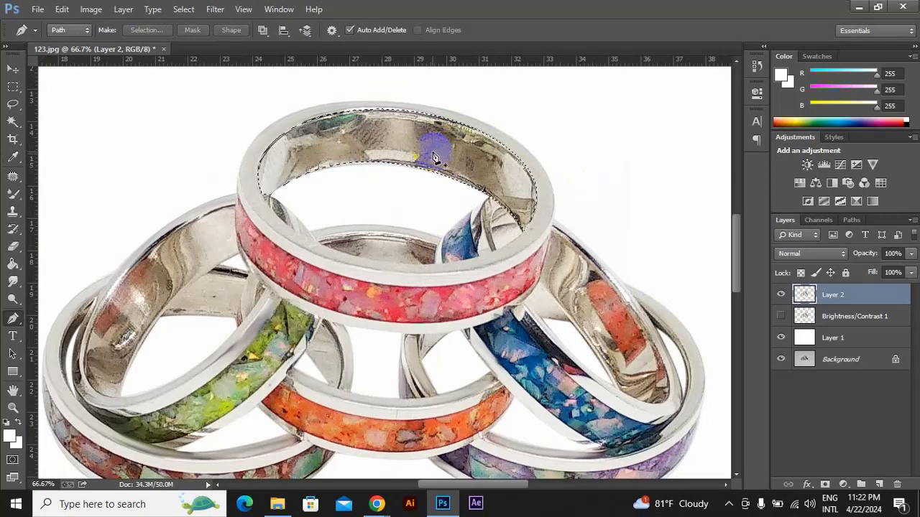
key(ctrl+j)
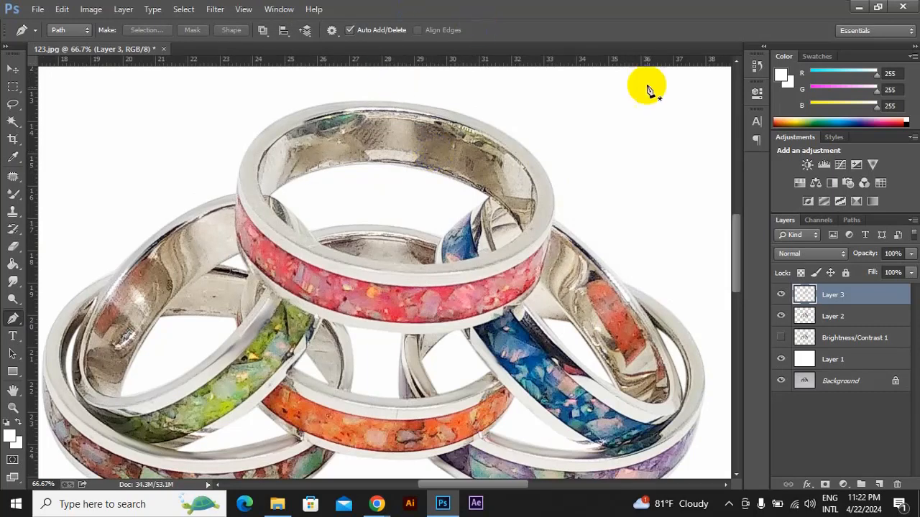
Temporarily hide Layer 2 to examine the isolated inner band on Layer 3
click(784, 316)
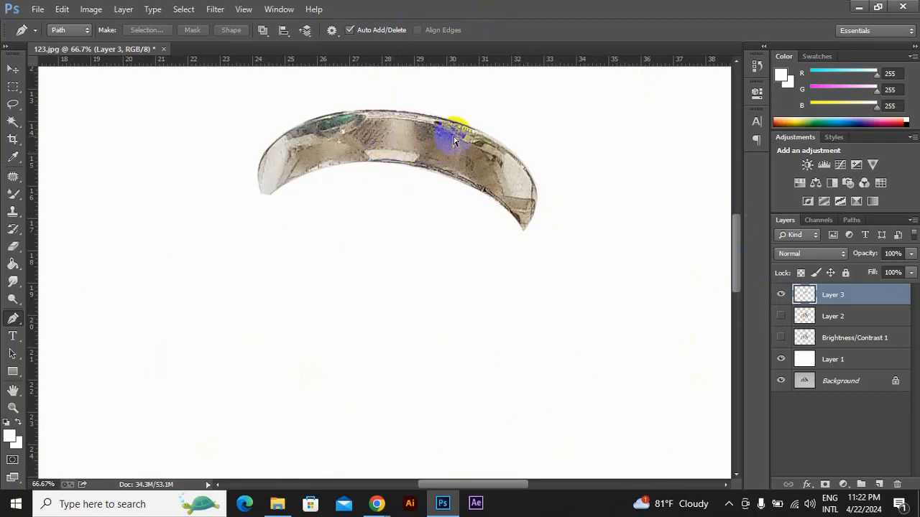
key(ctrl+0)
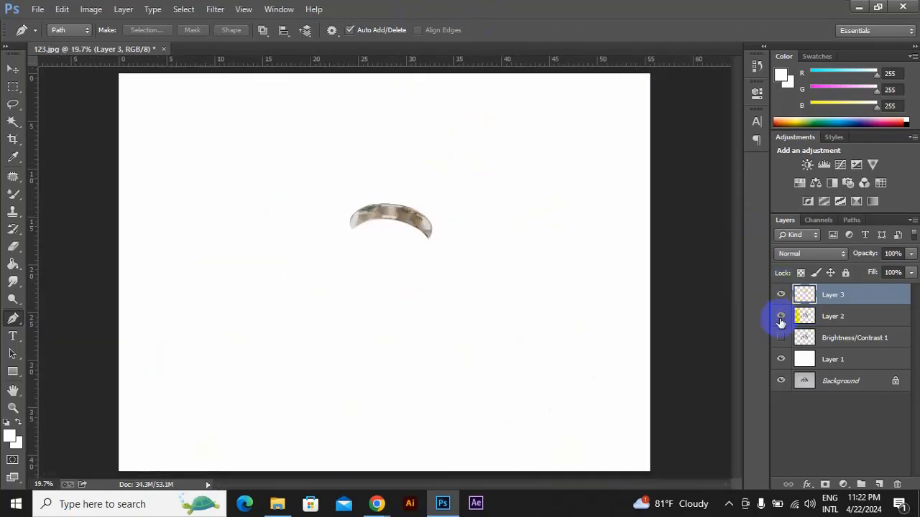
click(780, 317)
Load the inner band's outline on Layer 3 as a selection
key(ctrl+plus)
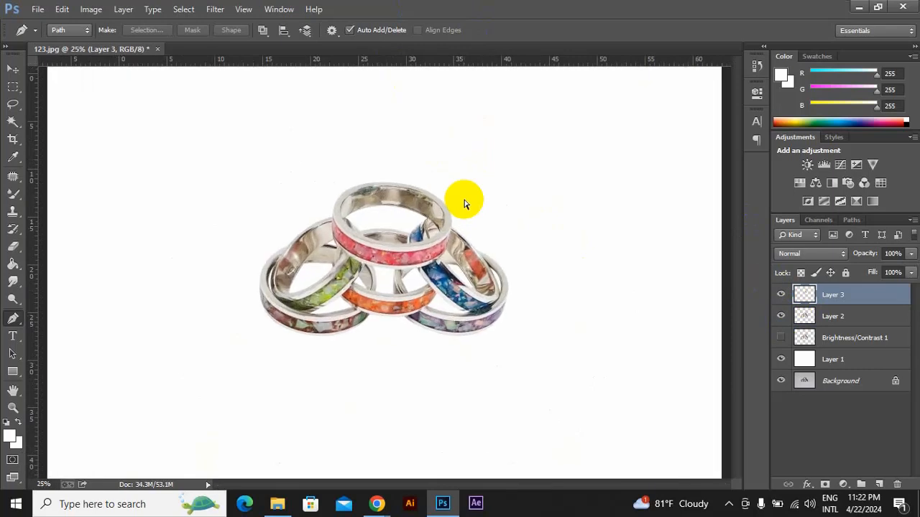
ctrl+click(806, 295)
key(ctrl+plus)
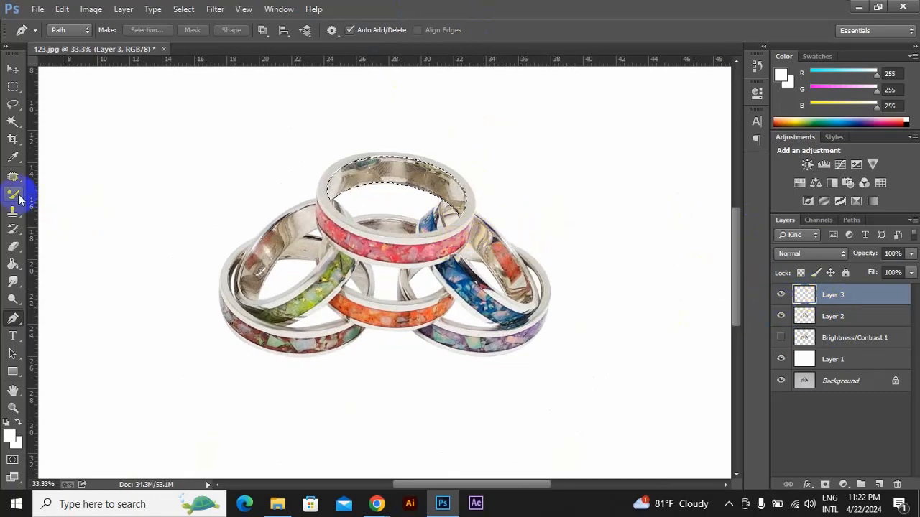
Select the Brush tool and reduce its tip size to 250 pixels for painting inside the selected band
drag(13, 193, 57, 192)
key(ctrl+plus)
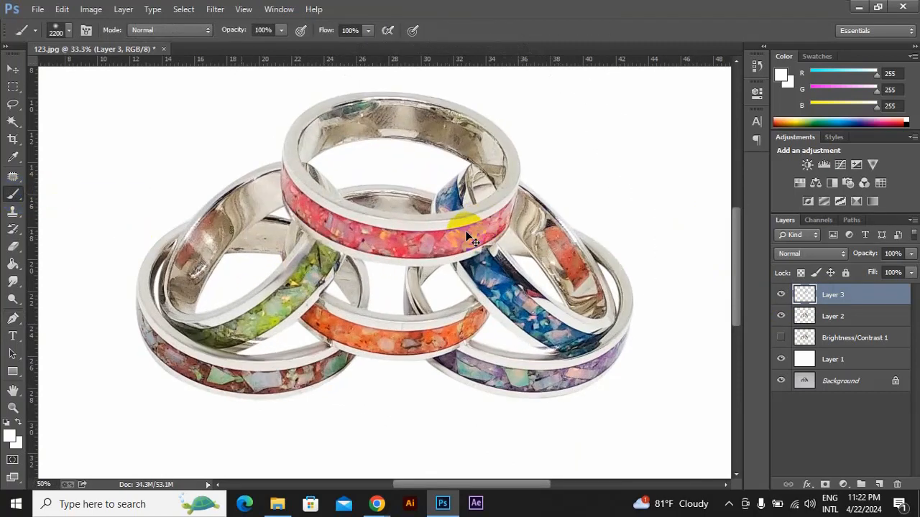
key(bracketleft)
key(bracketleft)
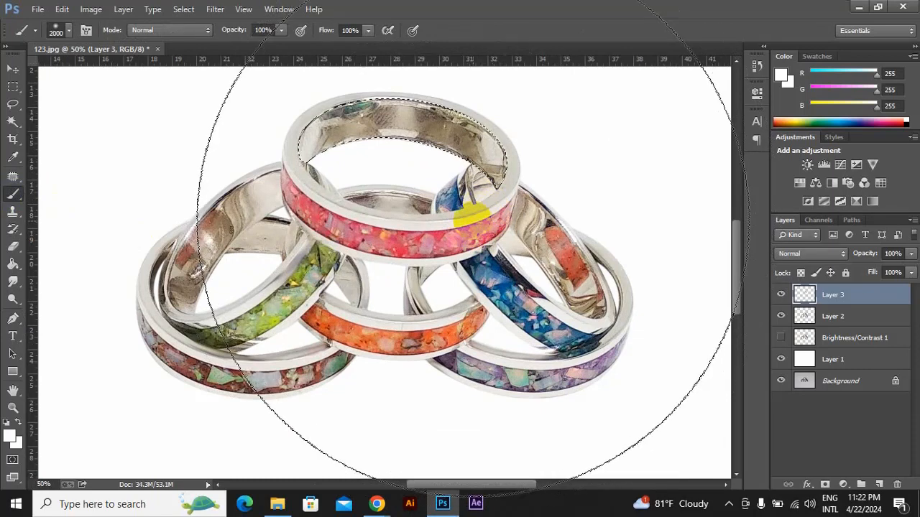
key(bracketleft)
key(bracketleft)
key(bracketleft)
key(bracketleft)
key(bracketleft)
key(bracketleft)
key(bracketleft)
key(bracketleft)
key(bracketleft)
key(bracketleft)
key(bracketleft)
key(bracketleft)
key(bracketleft)
key(bracketleft)
key(bracketleft)
key(bracketleft)
key(bracketleft)
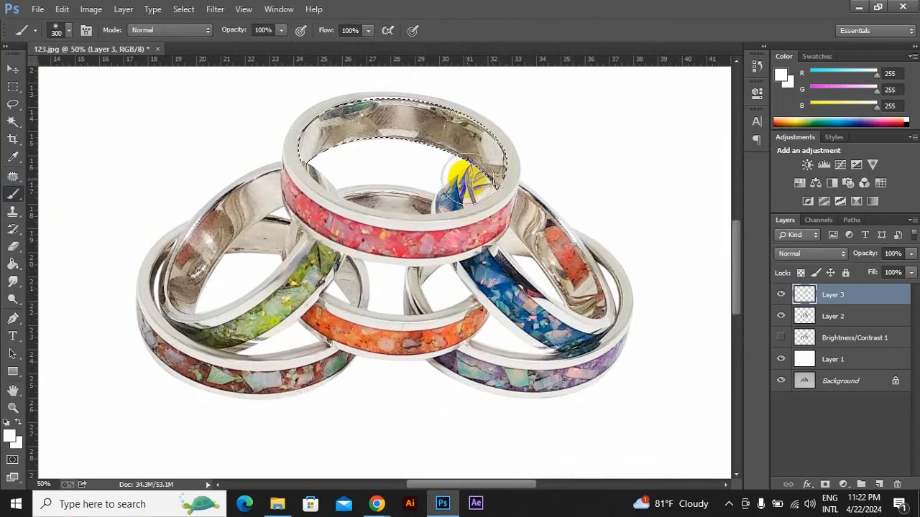
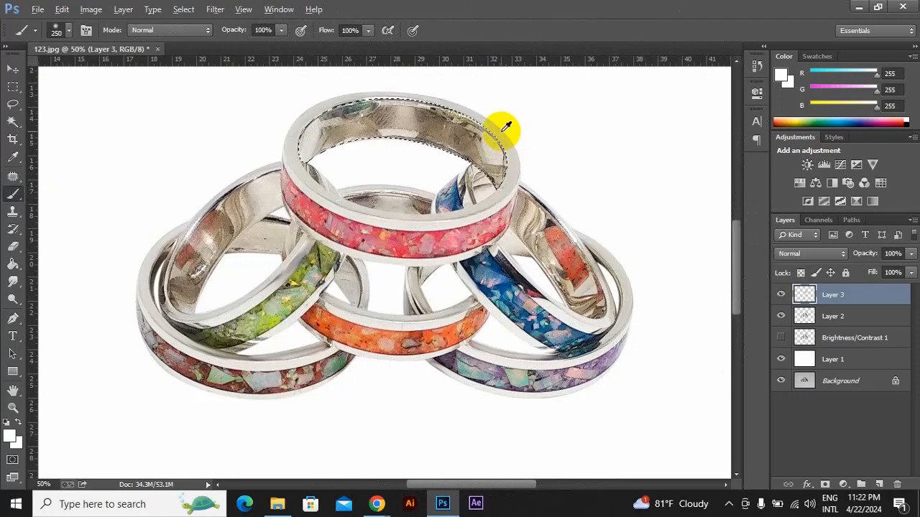
Sample light gray (RGB 231, 227, 223) from the pink ring's lower metal rim and paint over the whole selected inner band
alt+click(418, 255)
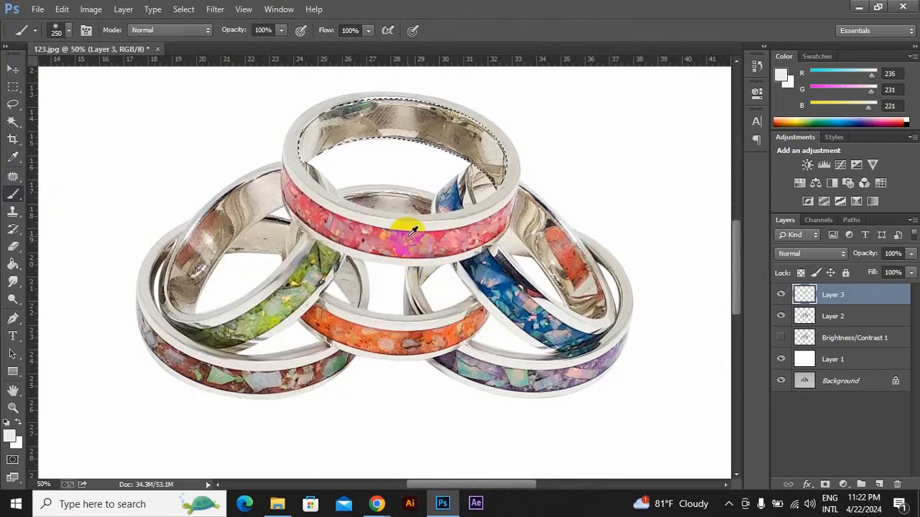
alt+click(408, 235)
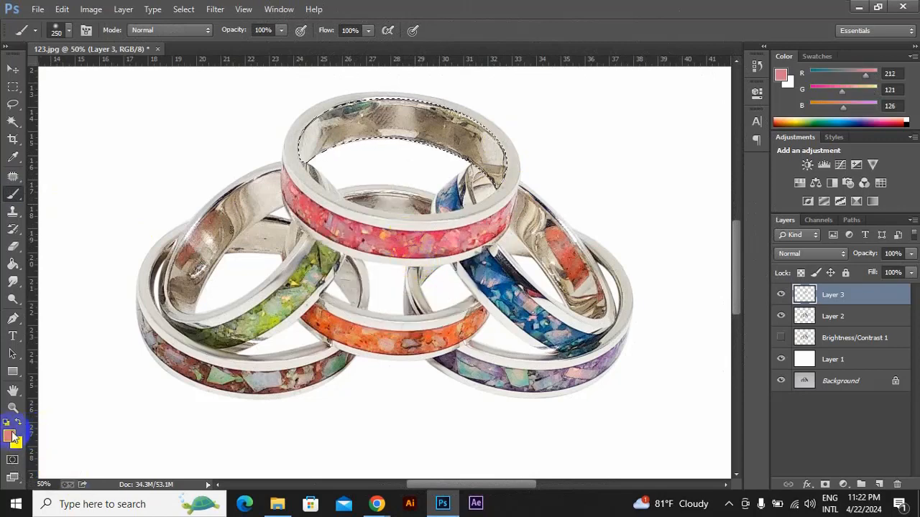
alt+click(396, 257)
scroll(435, 191, up, 1)
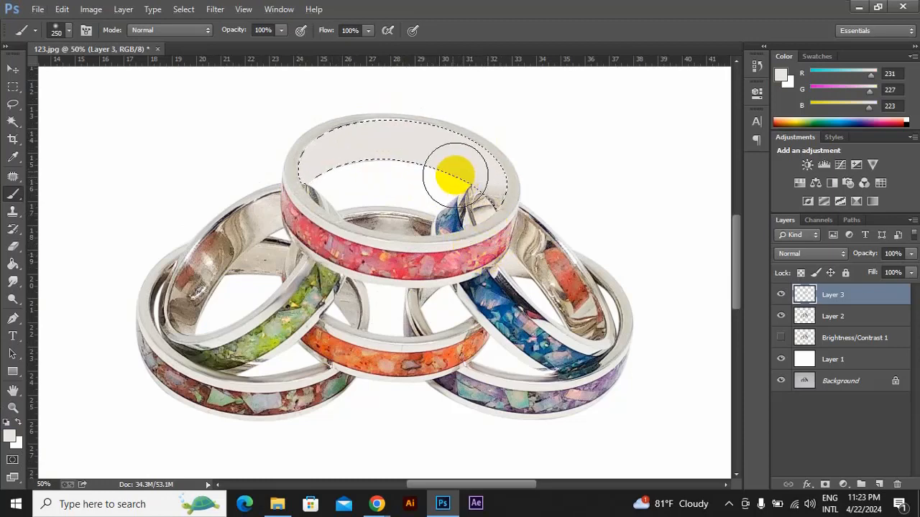
drag(474, 175, 494, 188)
mouse_move(469, 153)
mouse_down()
mouse_move(257, 215)
mouse_move(446, 197)
mouse_up()
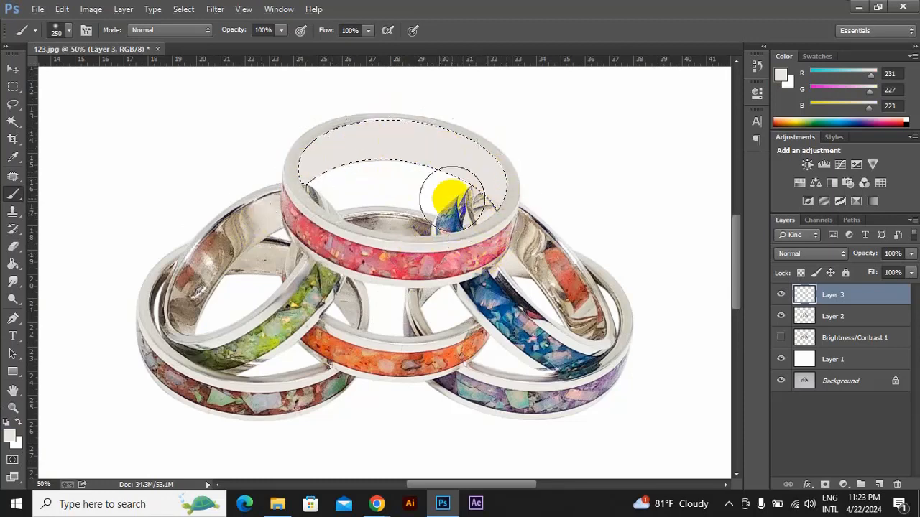
Enlarge the brush to 300 pixels and set the foreground color to neutral dark gray, RGB 35, 35, 35
scroll(460, 186, up, 1)
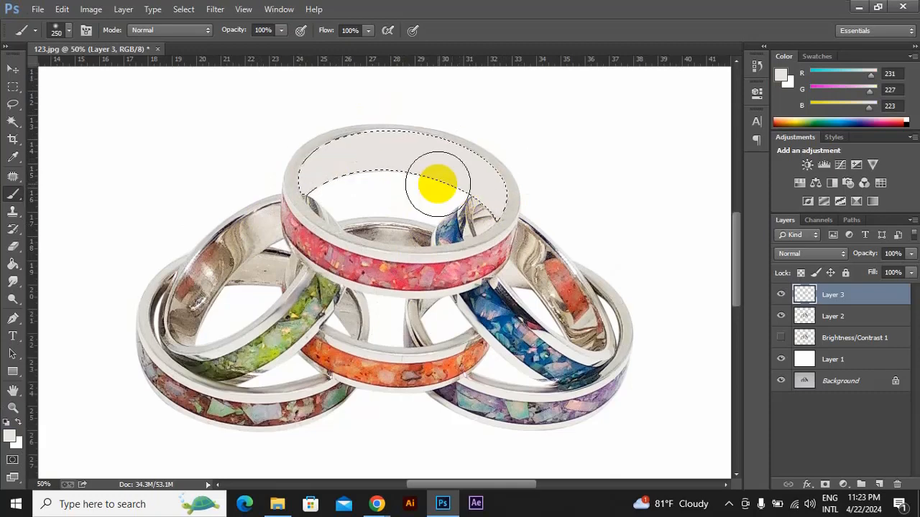
key(bracketright)
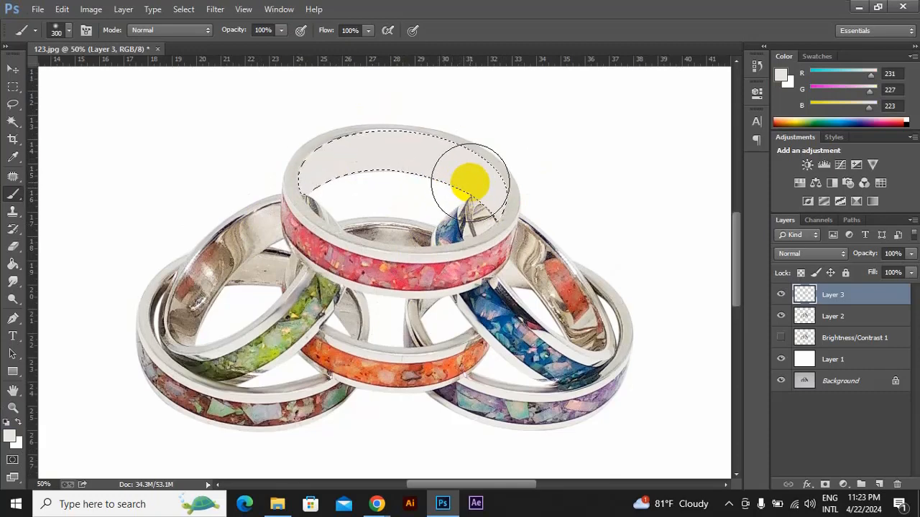
alt+click(240, 215)
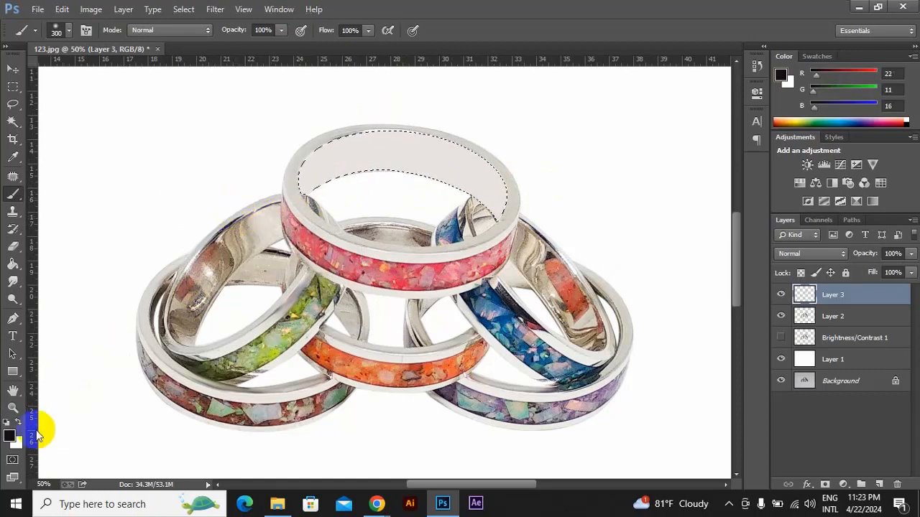
click(11, 437)
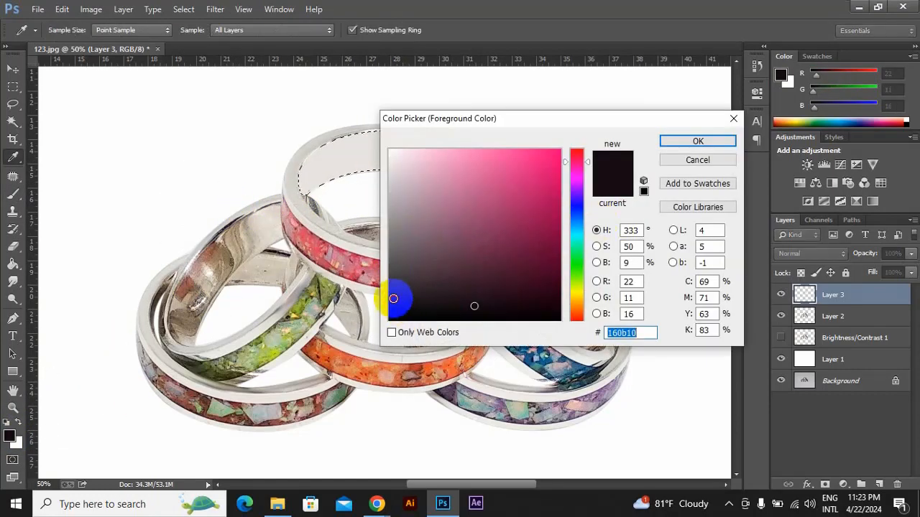
click(389, 297)
click(691, 141)
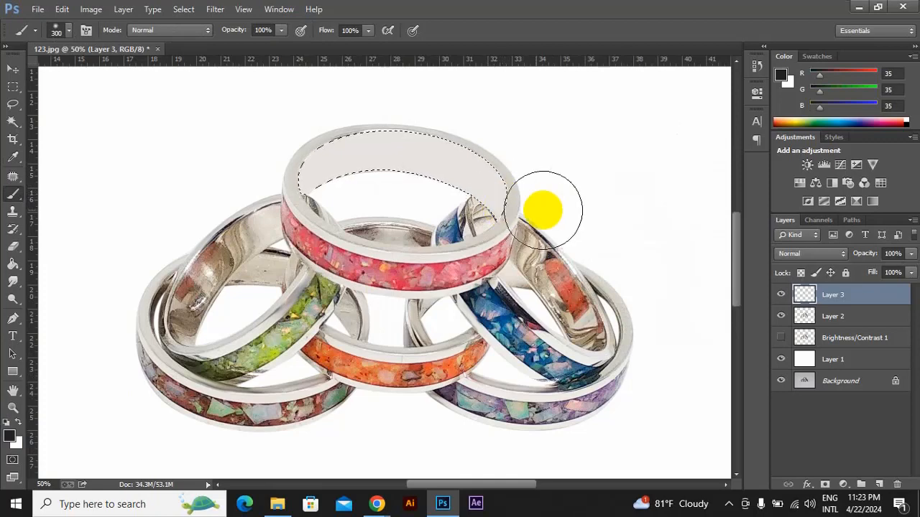
Shade both ends of the pink ring's inner band with soft dark gray brush strokes
click(511, 206)
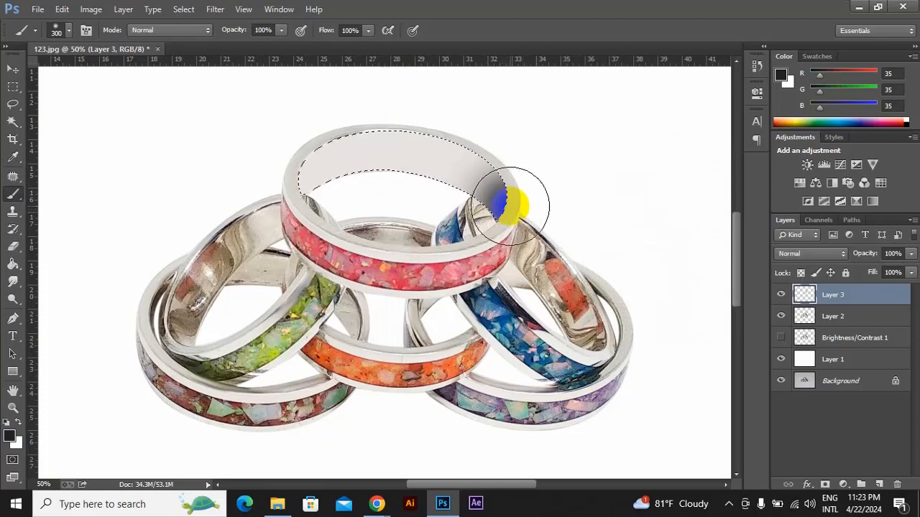
drag(511, 206, 506, 172)
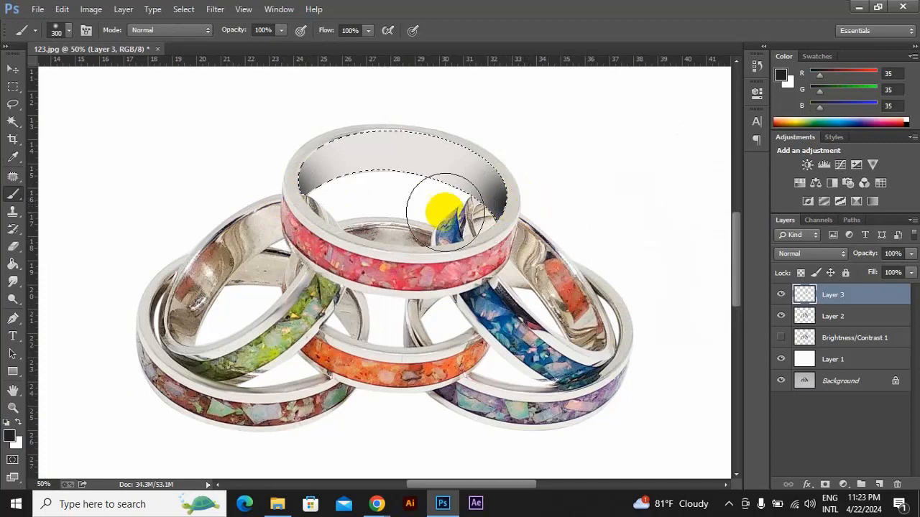
mouse_move(446, 212)
mouse_down()
mouse_move(359, 194)
mouse_move(314, 200)
mouse_move(285, 225)
mouse_move(301, 210)
mouse_move(284, 208)
mouse_move(286, 200)
mouse_move(367, 184)
mouse_move(321, 195)
mouse_move(435, 146)
mouse_move(478, 164)
mouse_up()
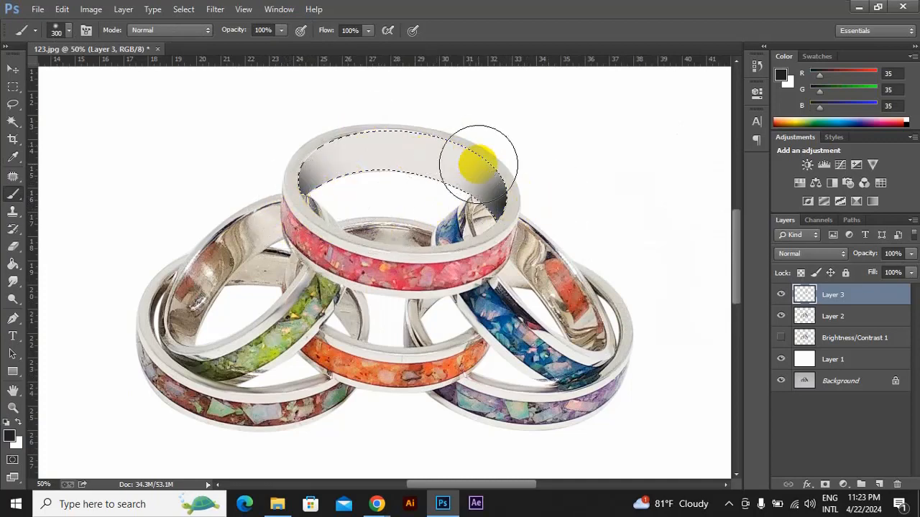
Sample white from the background, paint a soft highlight across the middle of the inner band, and deselect
scroll(478, 164, up, 3)
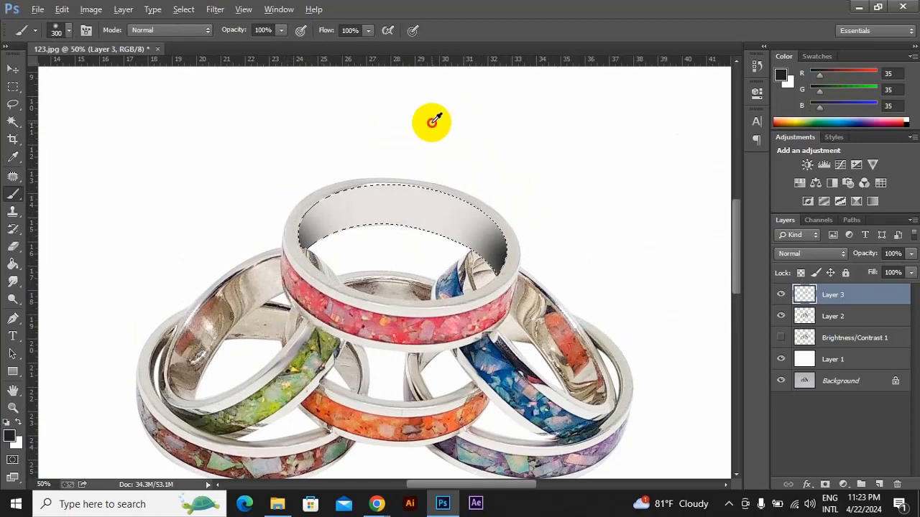
alt+click(432, 122)
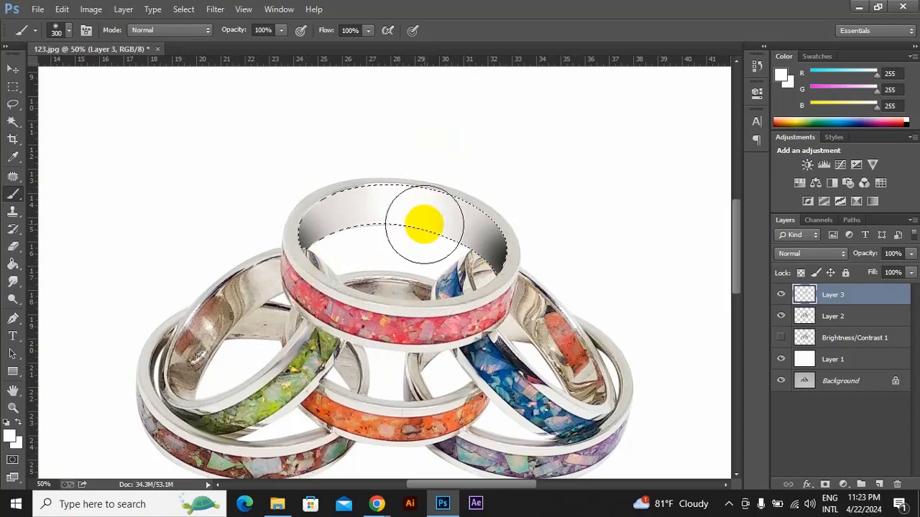
key(ctrl+d)
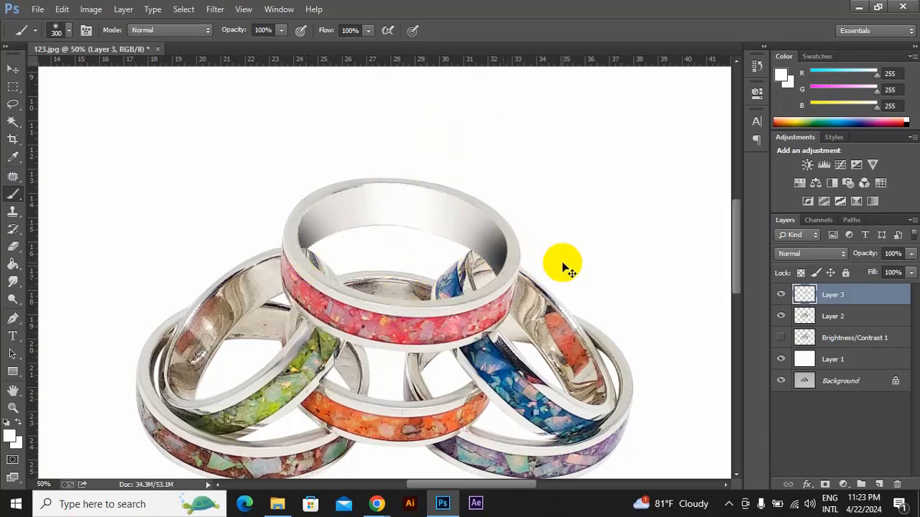
Examine the repainted band at several zoom levels and compare it with the original by toggling Layer 3's visibility
key(ctrl+minus)
key(ctrl+minus)
key(ctrl+minus)
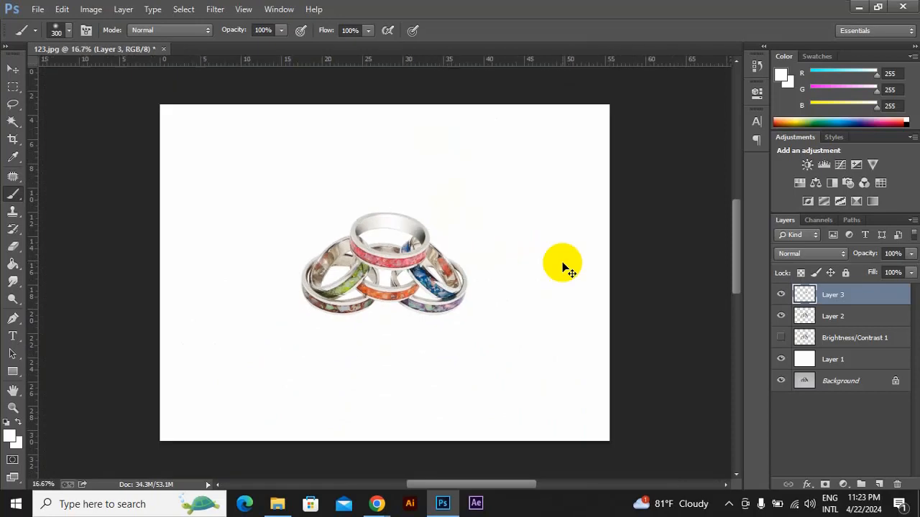
key(ctrl+plus)
key(ctrl+plus)
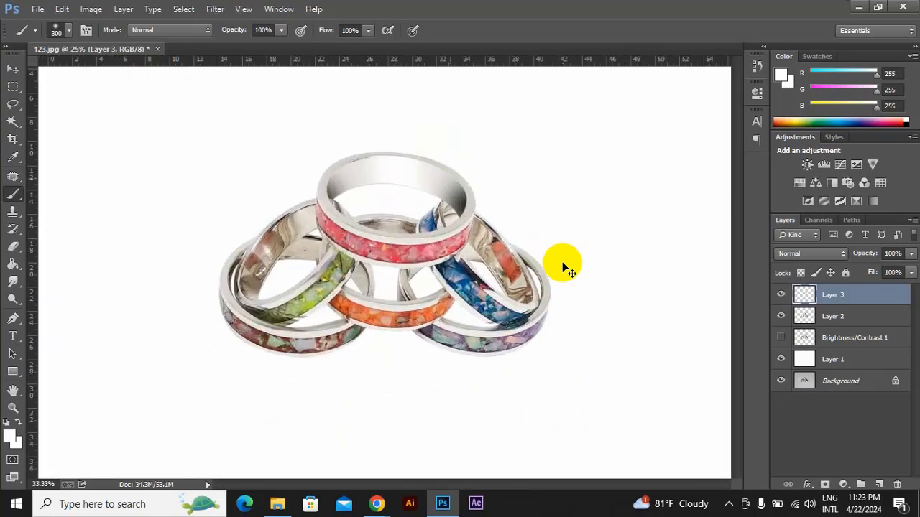
key(ctrl+plus)
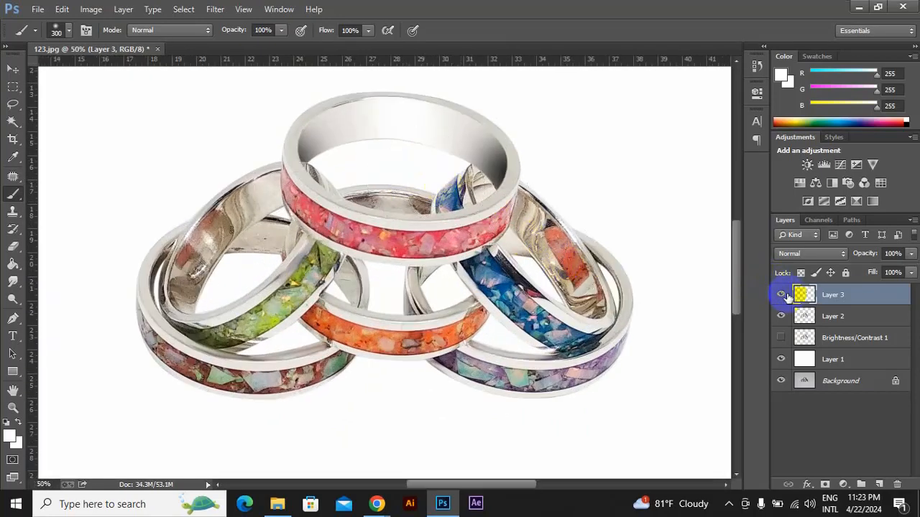
click(783, 297)
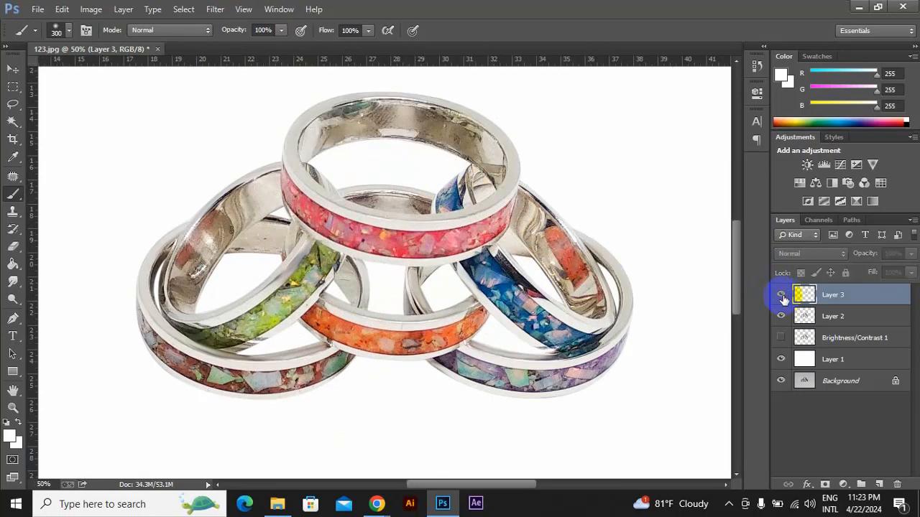
click(782, 297)
click(782, 297)
click(782, 297)
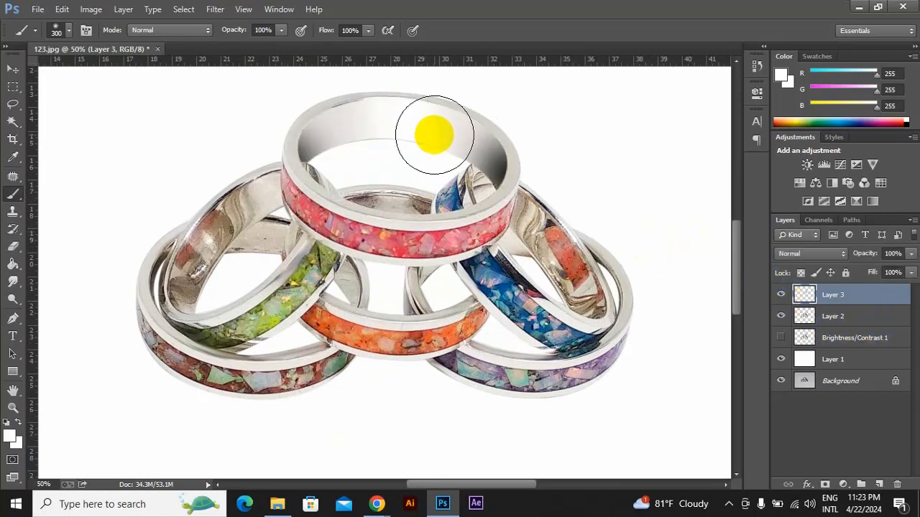
Trace a Pen path on Layer 2 around the visible inner band of the blue ring
click(11, 320)
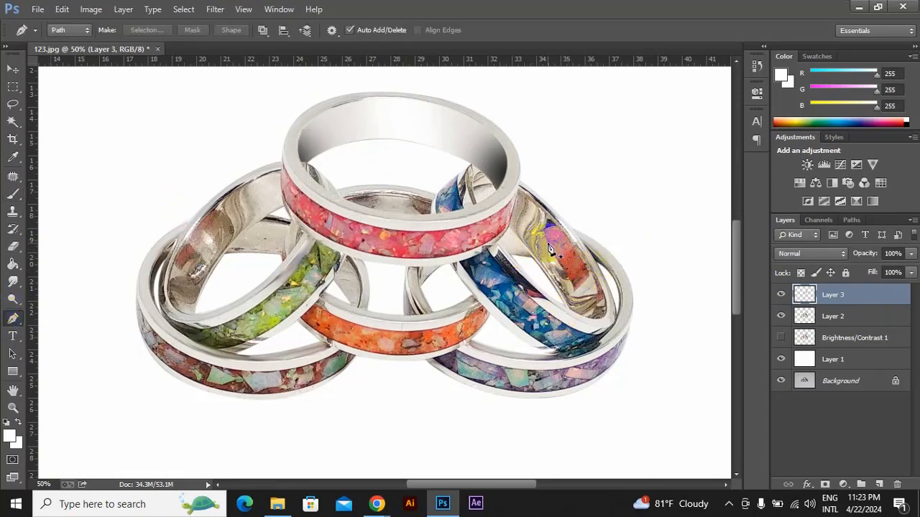
click(790, 317)
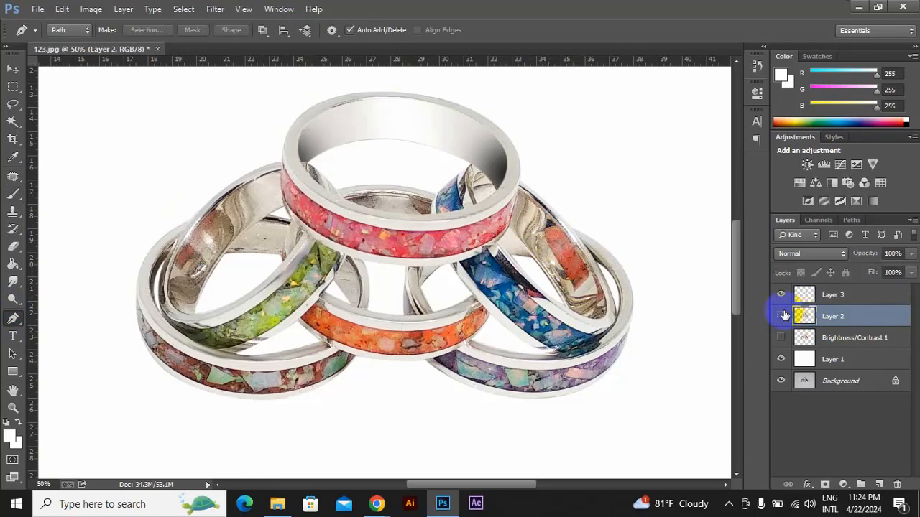
alt+click(781, 316)
alt+click(781, 316)
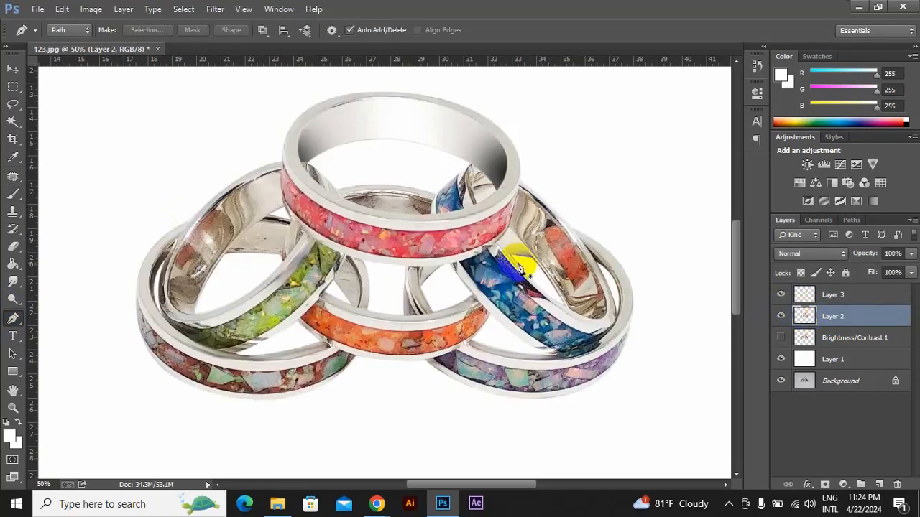
click(517, 188)
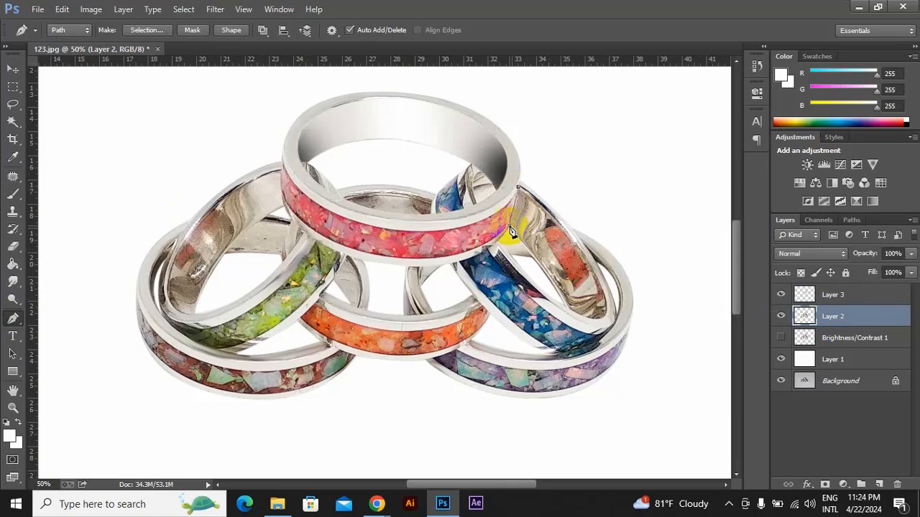
click(581, 334)
drag(608, 311, 615, 285)
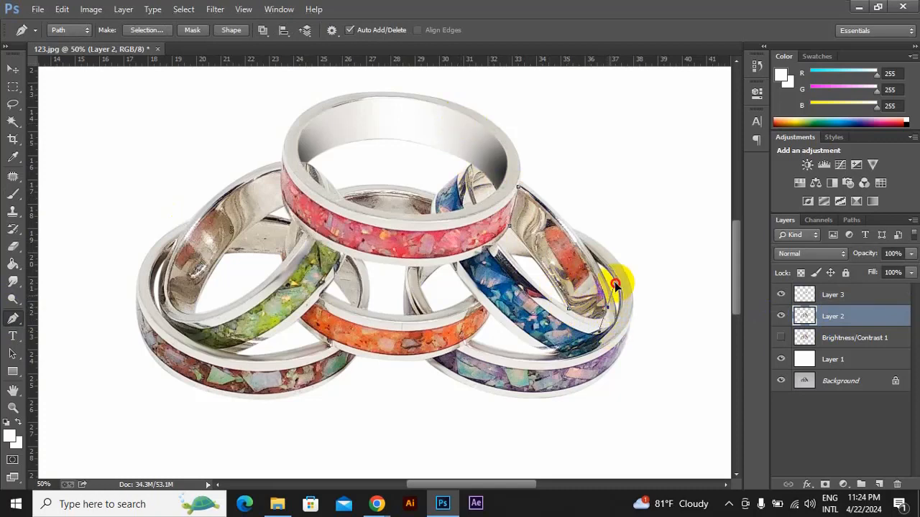
Convert the blue ring's band path to a new selection with a 1-pixel feather and copy it to a new layer
right_click(530, 219)
click(565, 262)
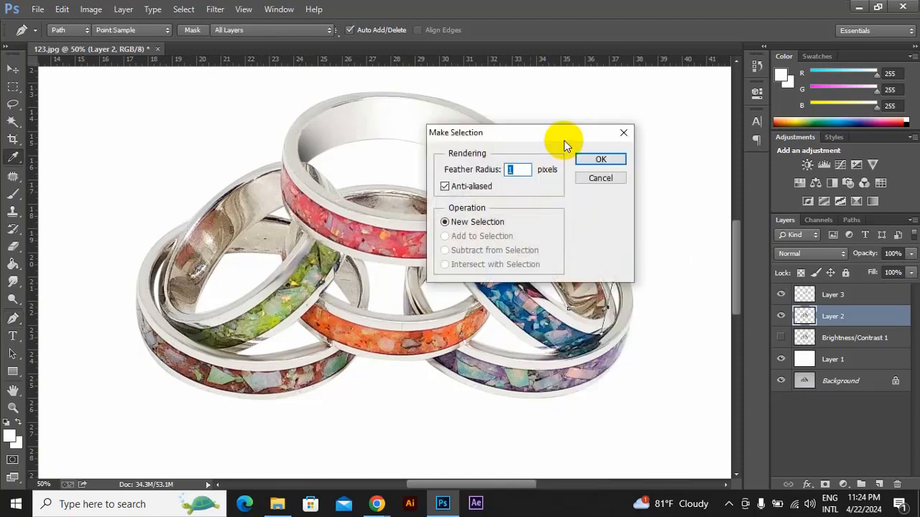
click(589, 155)
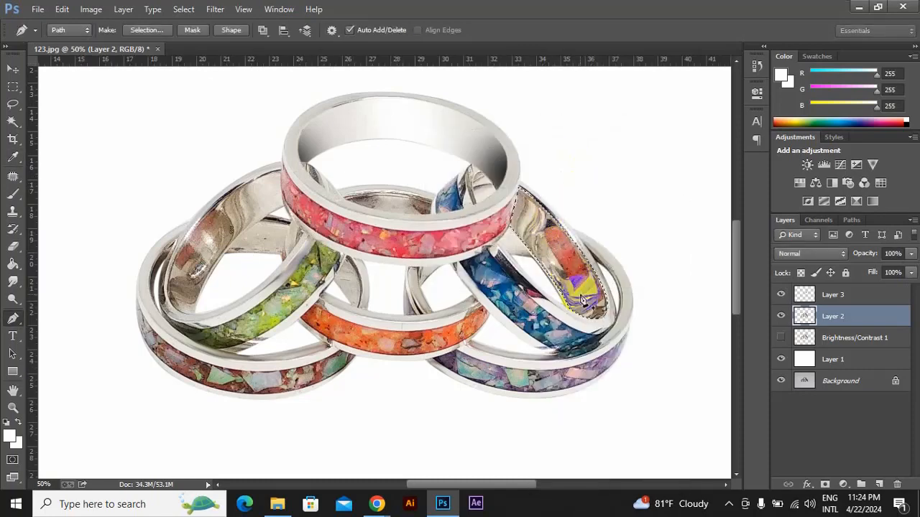
key(ctrl+j)
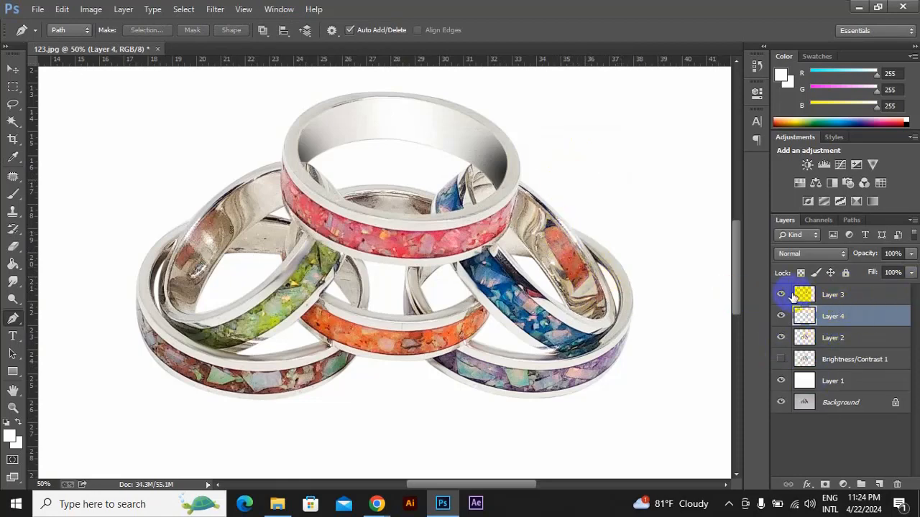
Load the blue ring's inner band on Layer 4 as a selection and briefly toggle Layer 3's visibility to compare
drag(794, 296, 799, 317)
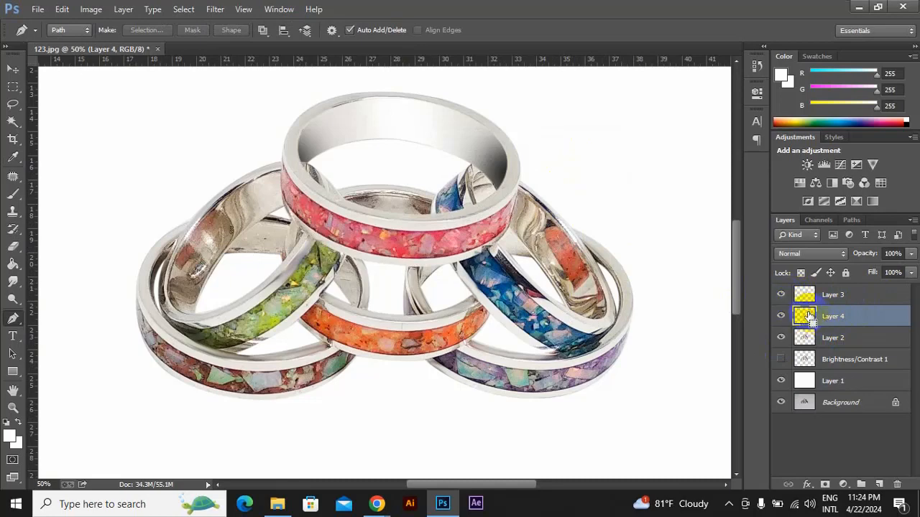
ctrl+click(805, 317)
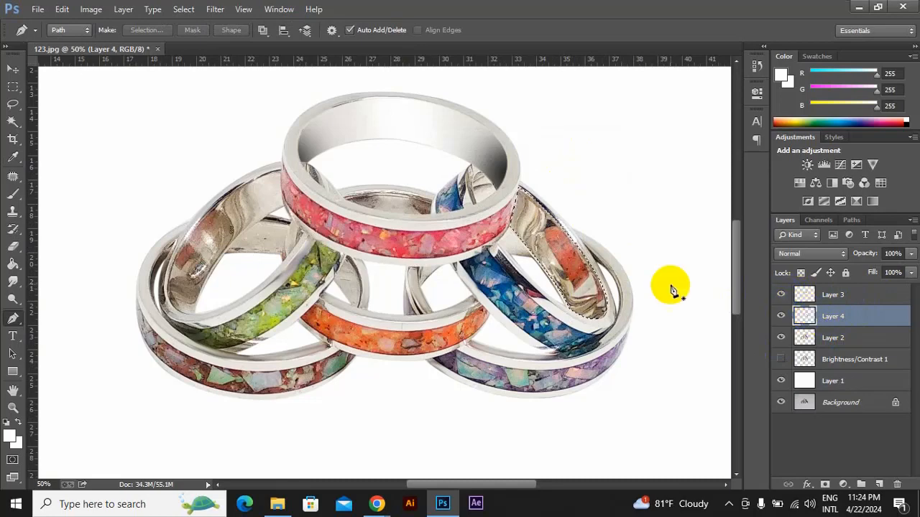
click(784, 296)
click(784, 295)
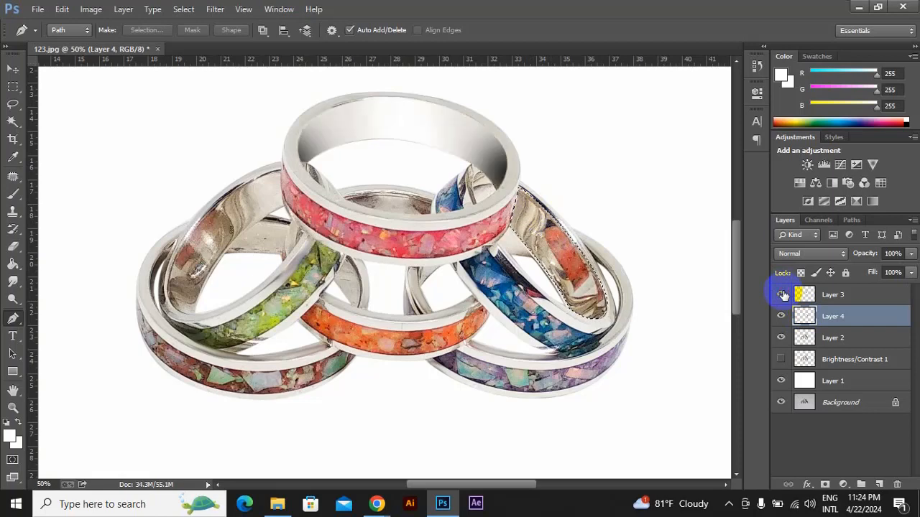
Compare the inner bands with the original by toggling the visibility of Layer 3 and Layer 4
click(784, 296)
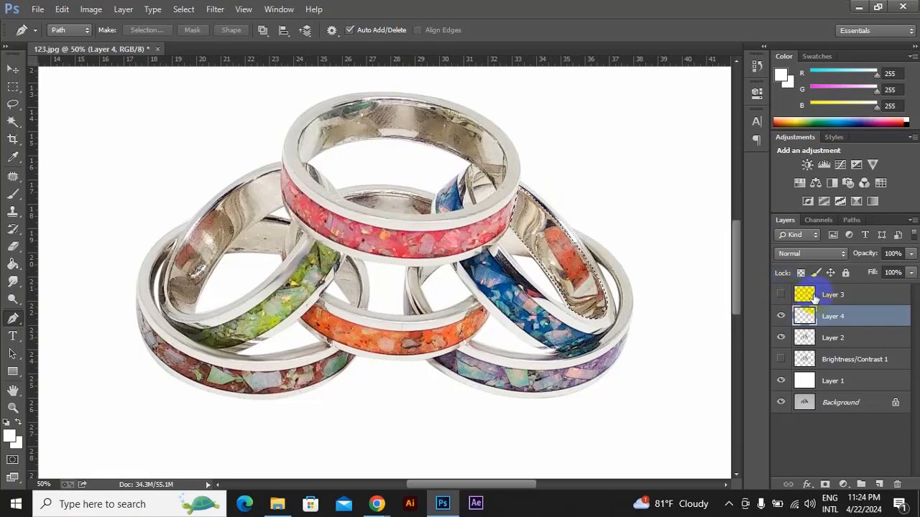
click(781, 294)
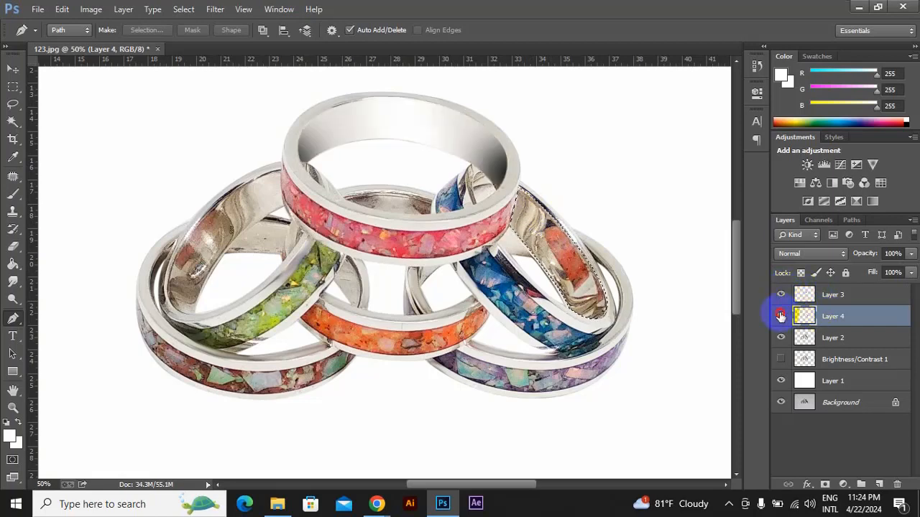
click(781, 317)
click(781, 317)
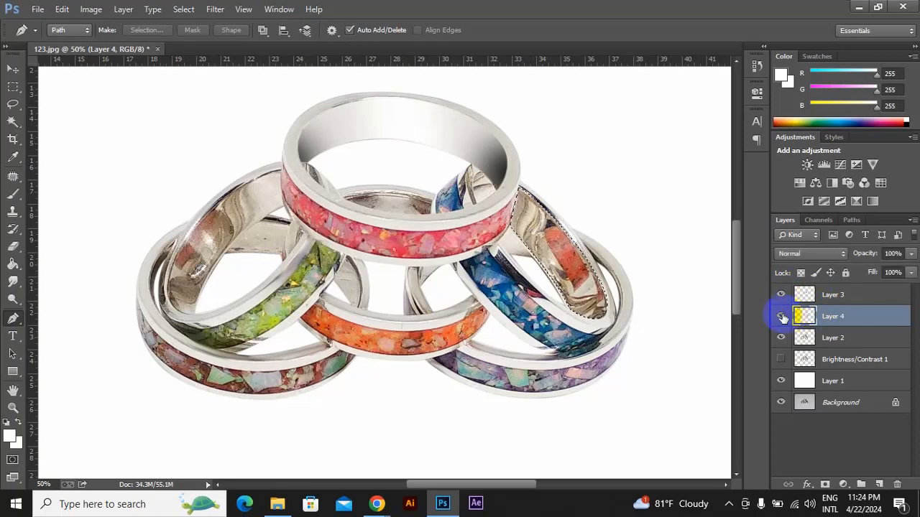
click(804, 318)
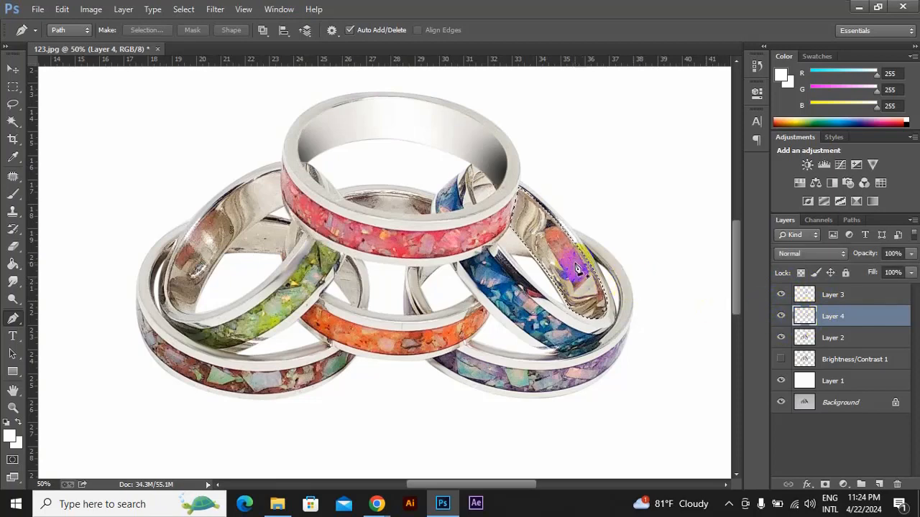
click(782, 317)
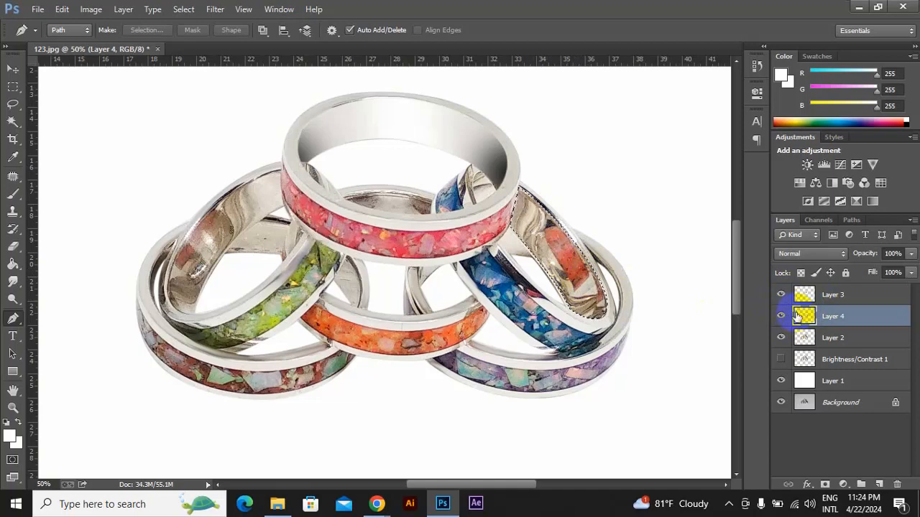
click(791, 295)
click(782, 294)
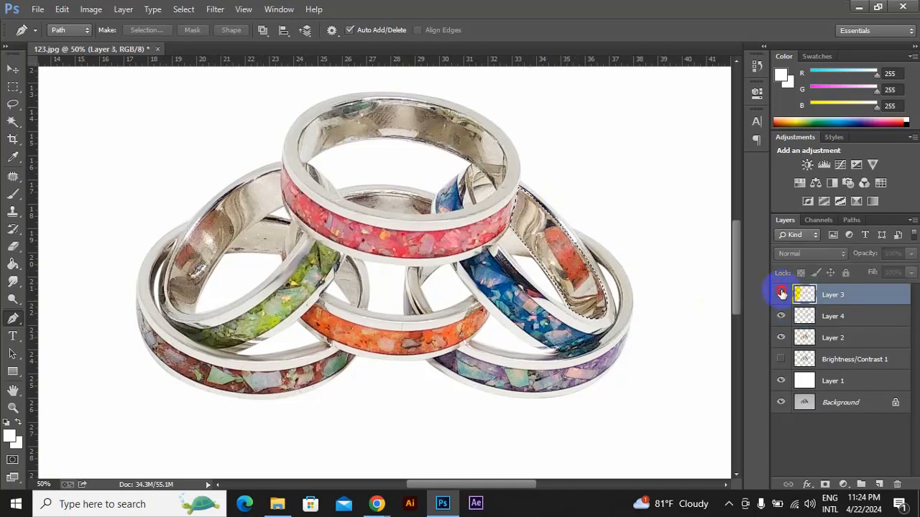
click(782, 294)
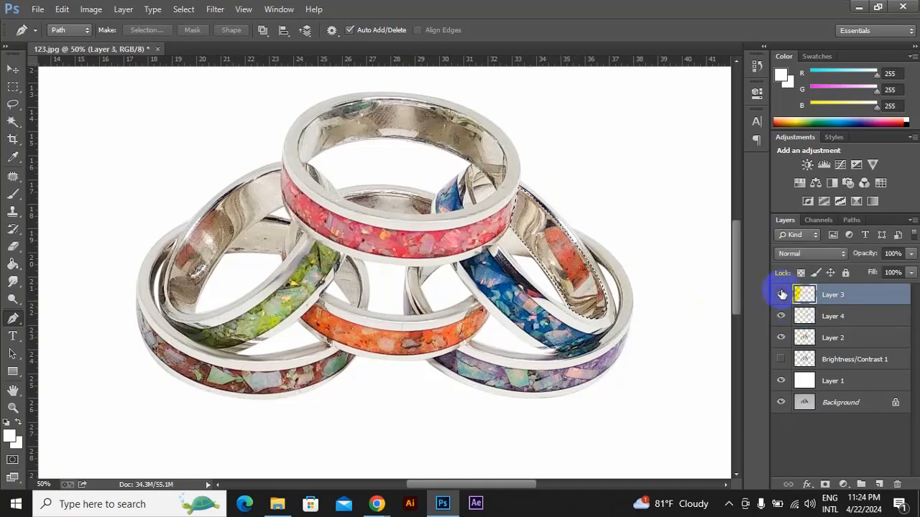
Brush the blue ring's selected band on Layer 4 light gray and shade both ends dark gray, sampling both tones from the top ring
click(815, 317)
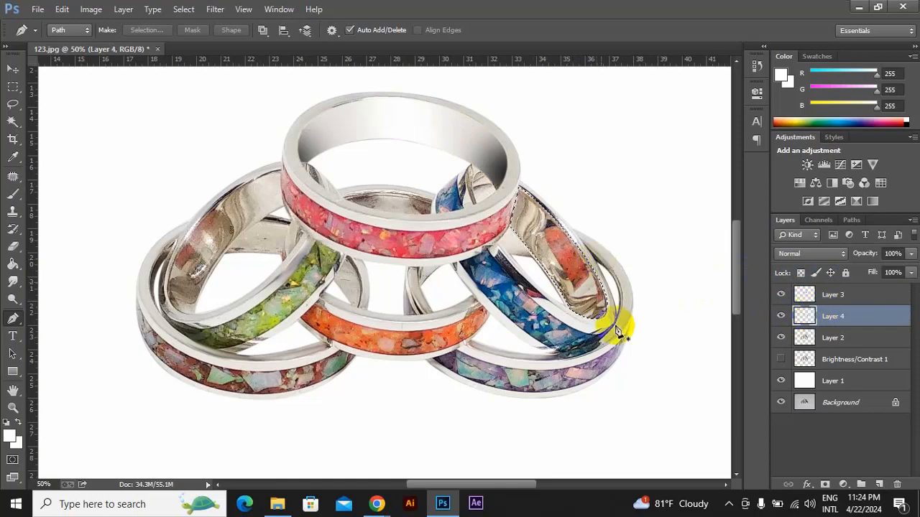
click(7, 196)
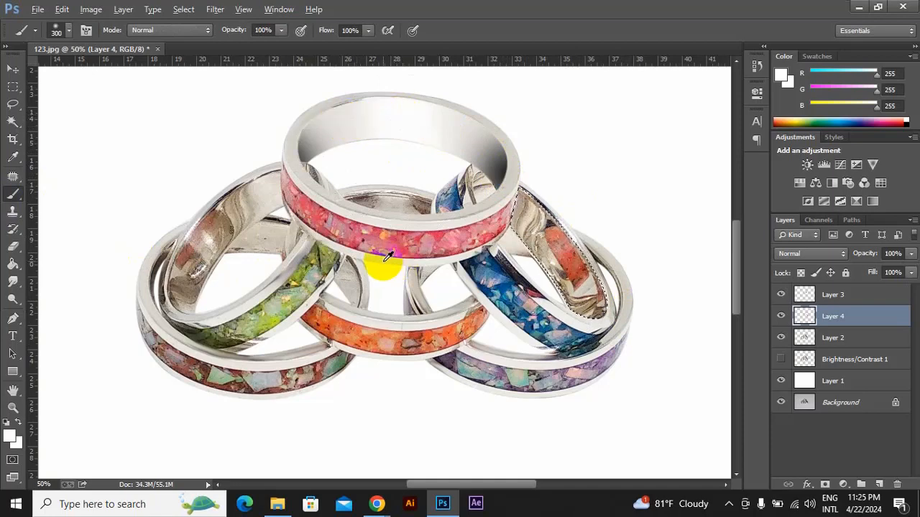
alt+click(354, 113)
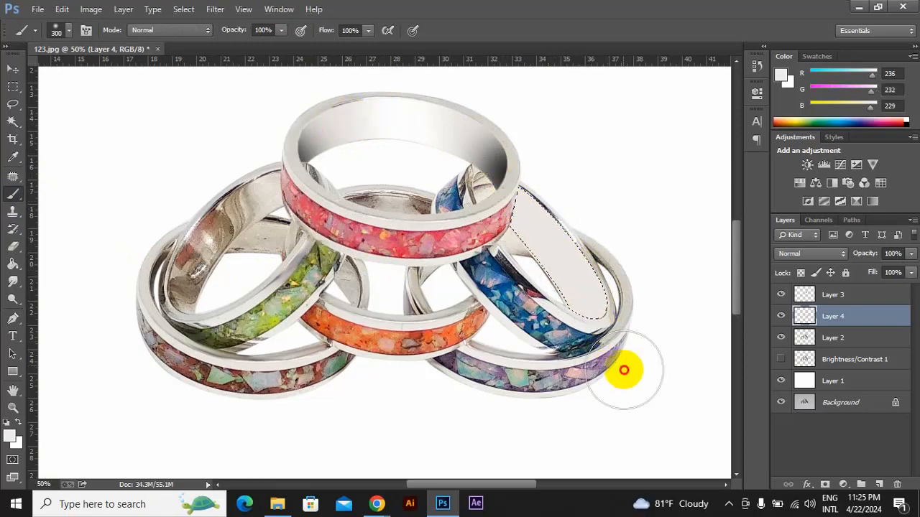
alt+click(505, 168)
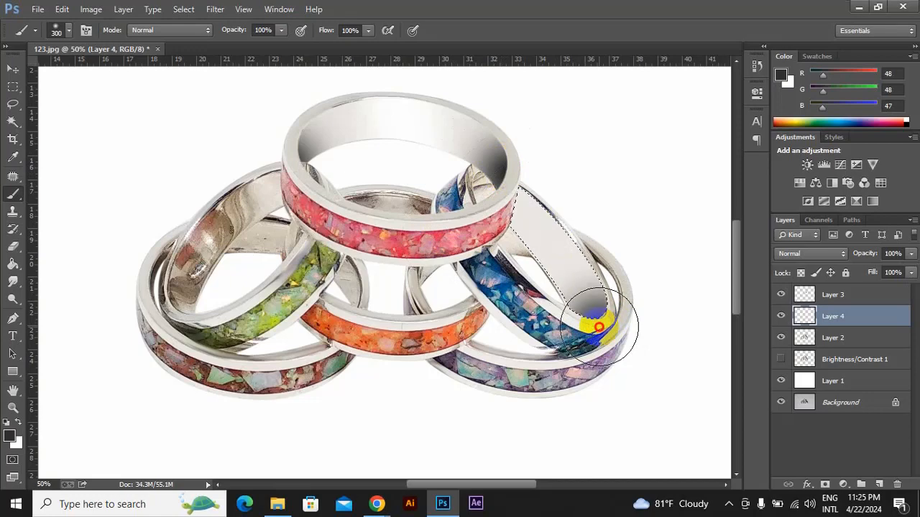
mouse_move(598, 327)
mouse_down()
mouse_move(595, 316)
mouse_move(620, 354)
mouse_move(620, 330)
mouse_move(580, 294)
mouse_move(572, 263)
mouse_move(568, 272)
mouse_move(674, 419)
mouse_up()
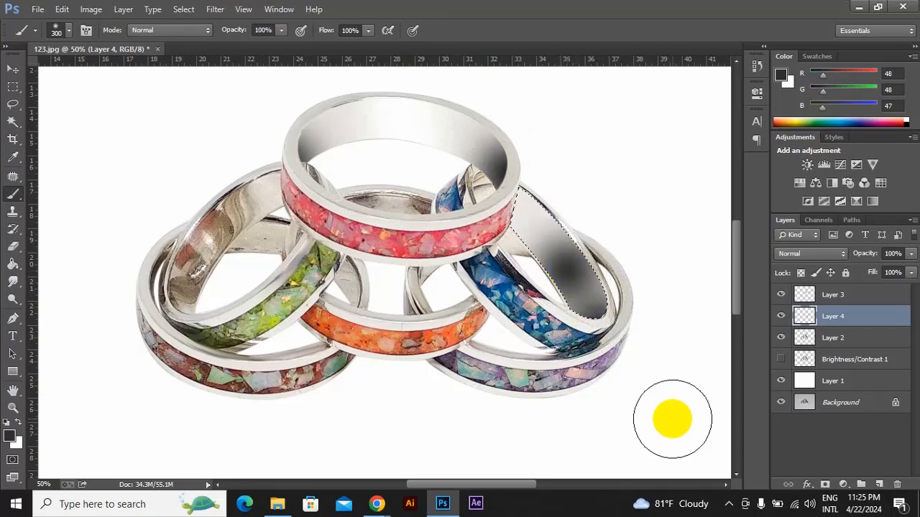
key(ctrl+z)
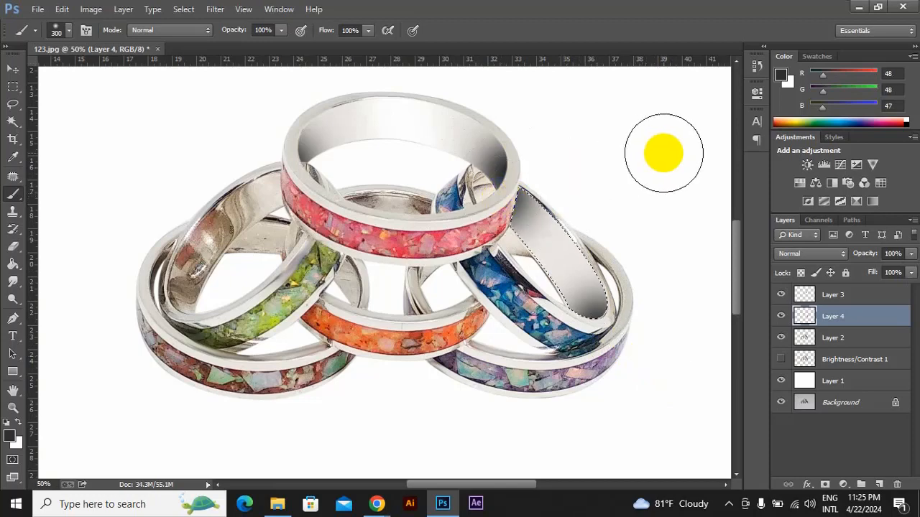
Add a white highlight across the middle of the blue ring's band with a 200-pixel brush and deselect
key(bracketleft)
key(bracketleft)
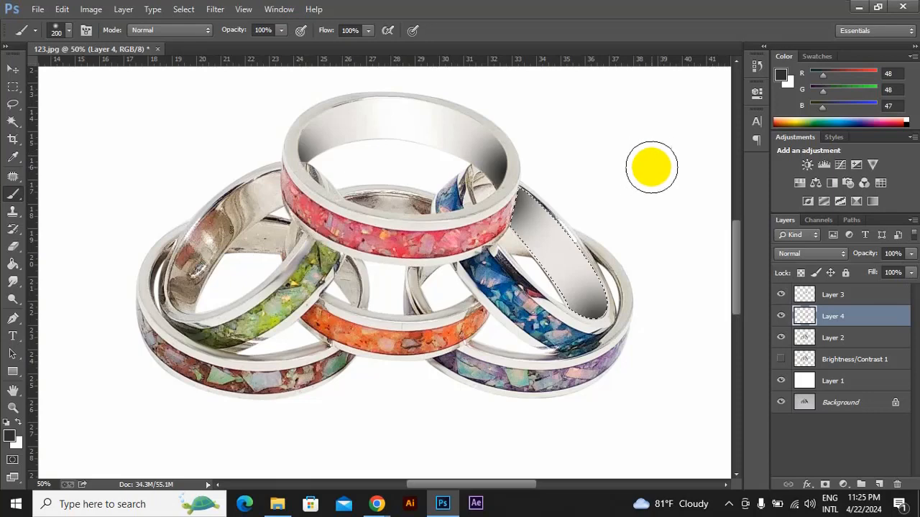
key(x)
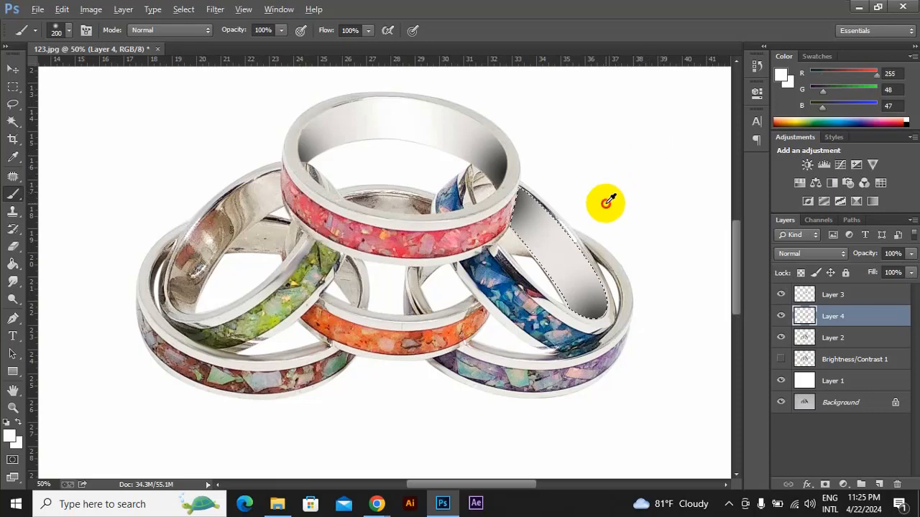
drag(604, 226, 447, 302)
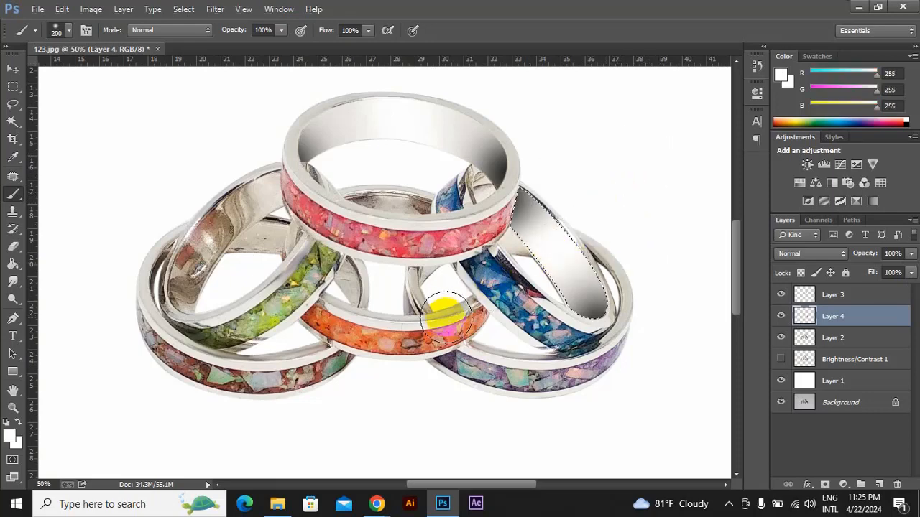
mouse_move(605, 323)
mouse_down()
mouse_move(611, 314)
mouse_move(618, 327)
mouse_move(607, 328)
mouse_up()
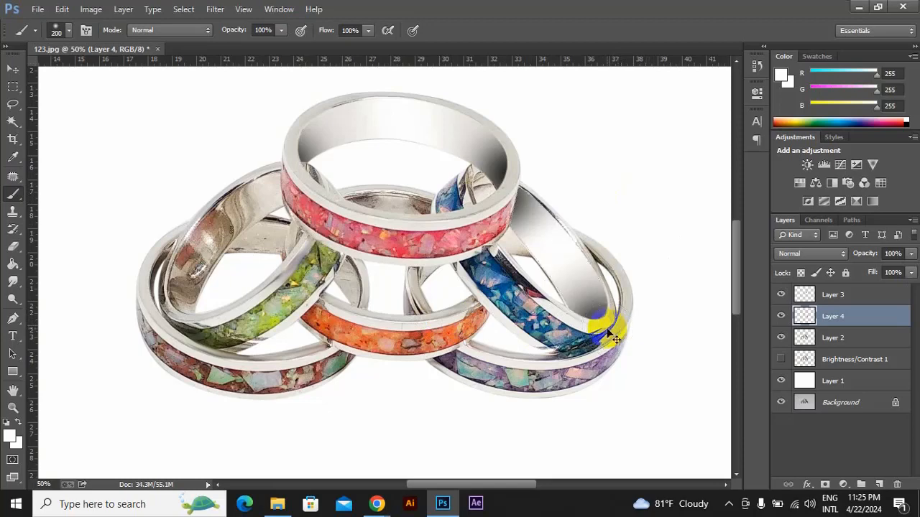
Review the blue ring's repainted band in the whole image and compare it by toggling Layer 4's visibility
key(ctrl+minus)
key(ctrl+minus)
key(ctrl+minus)
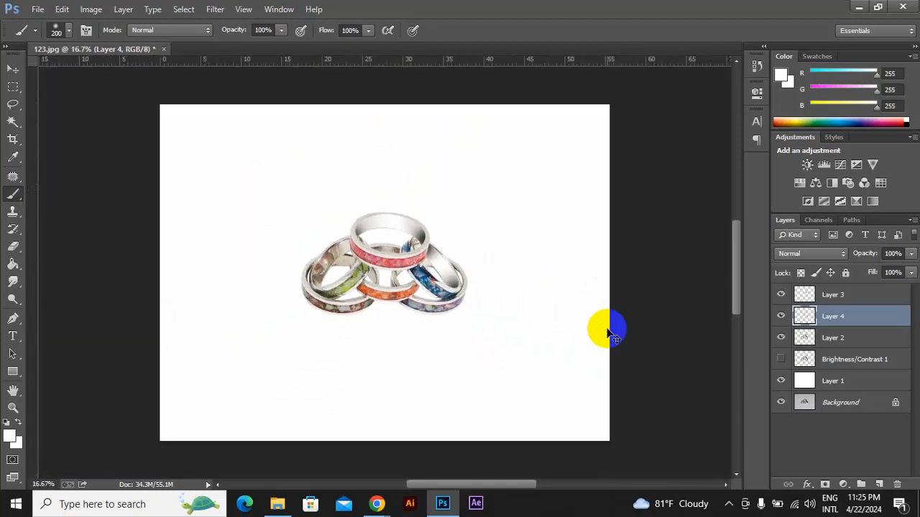
key(ctrl+plus)
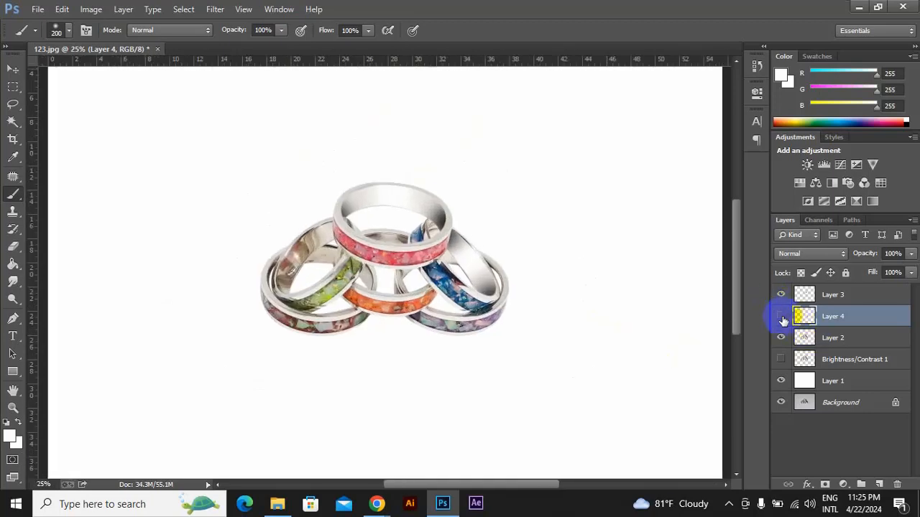
click(782, 317)
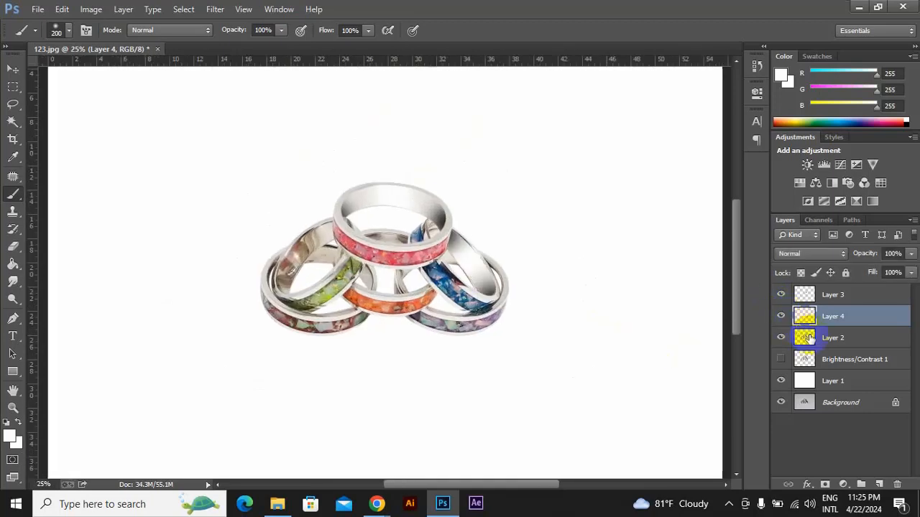
Trace a closed Pen path on Layer 2 around the visible inner band of the green ring
click(807, 338)
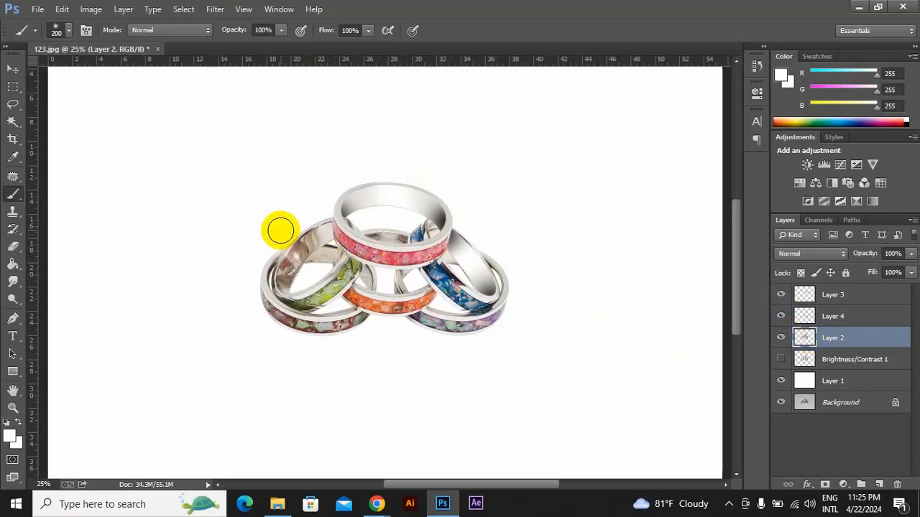
click(10, 321)
right_click(6, 324)
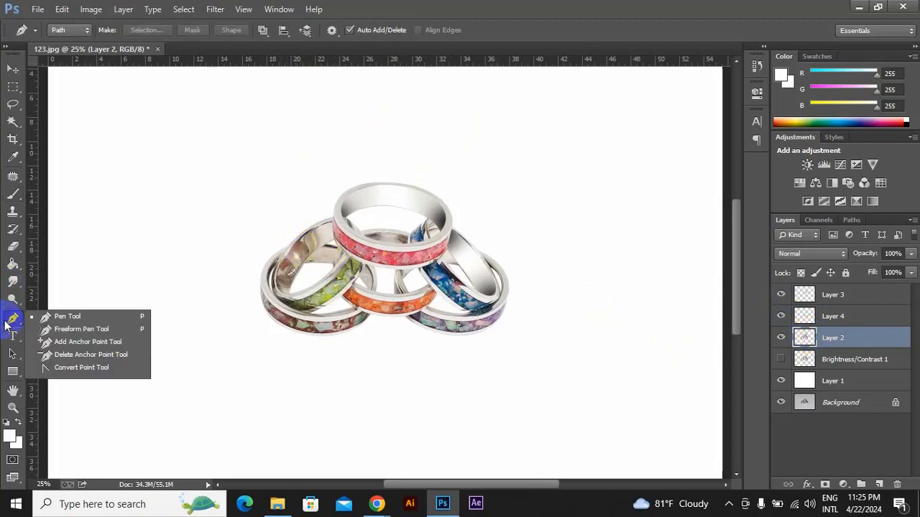
click(50, 317)
key(ctrl+plus)
key(ctrl+plus)
key(ctrl+plus)
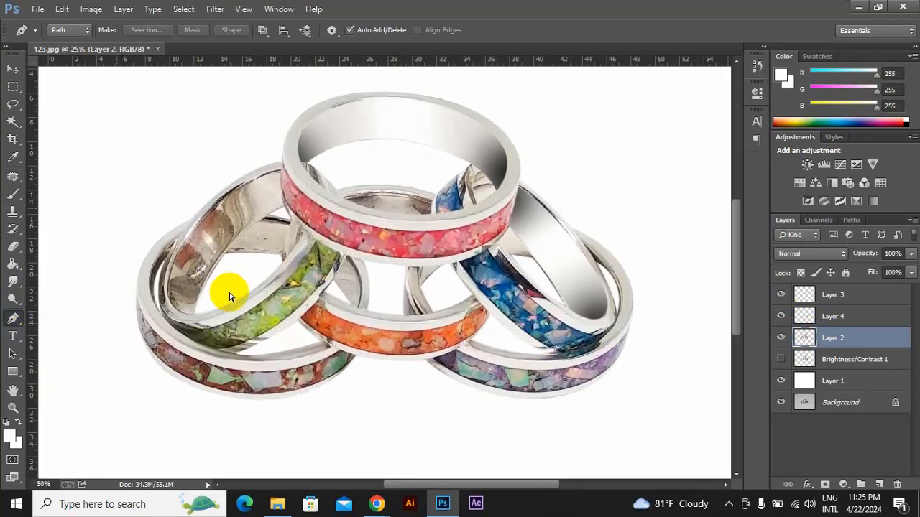
click(282, 171)
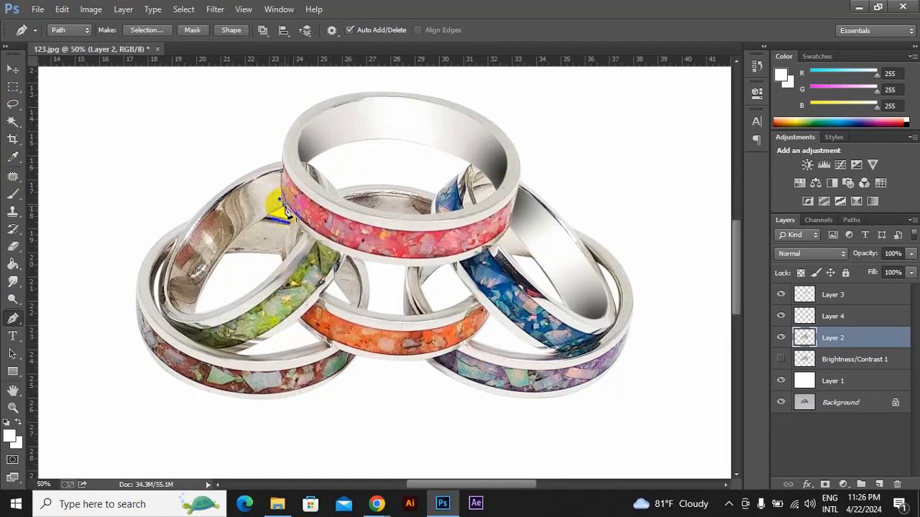
click(195, 327)
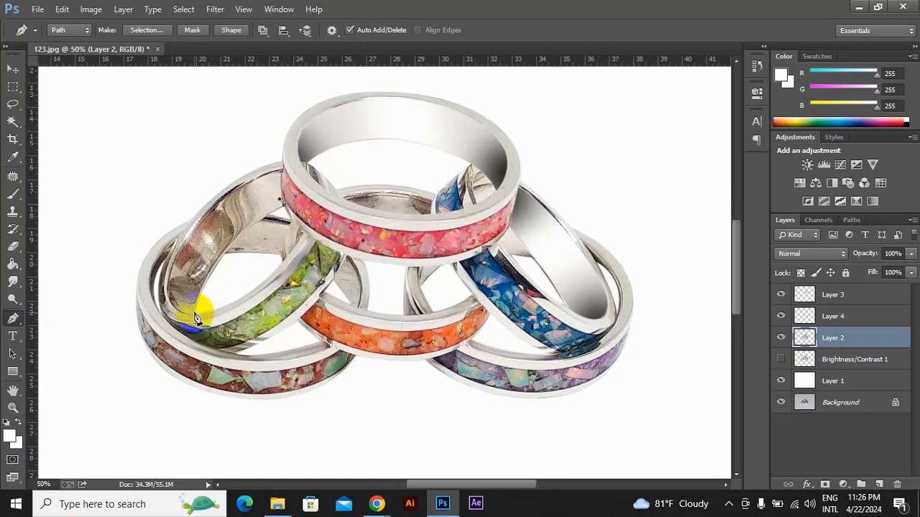
click(185, 352)
drag(187, 376, 186, 379)
alt+click(195, 314)
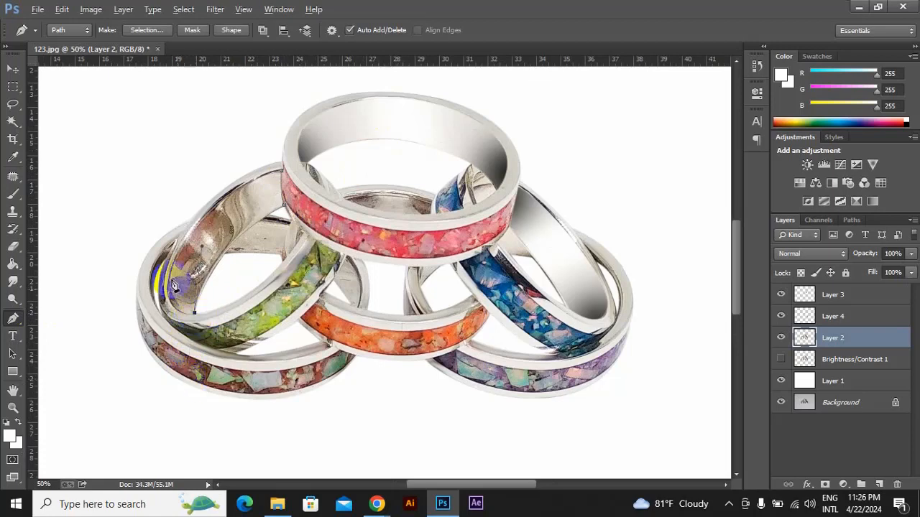
click(182, 237)
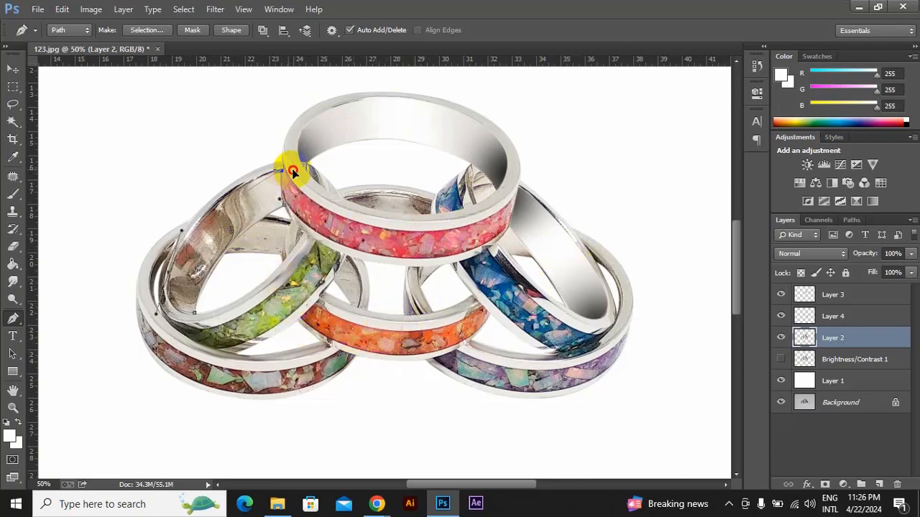
drag(283, 170, 329, 173)
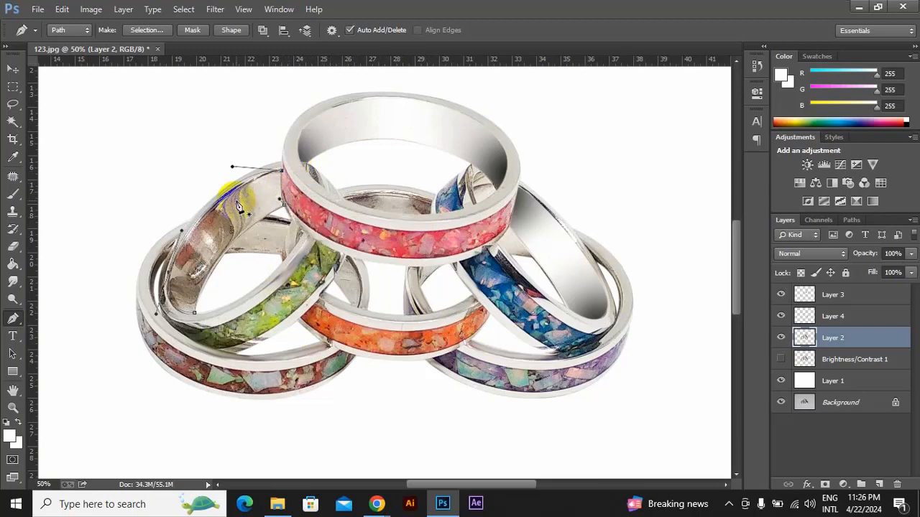
Convert the green ring's band path to a new anti-aliased selection with a 1-pixel feather
right_click(239, 207)
click(297, 260)
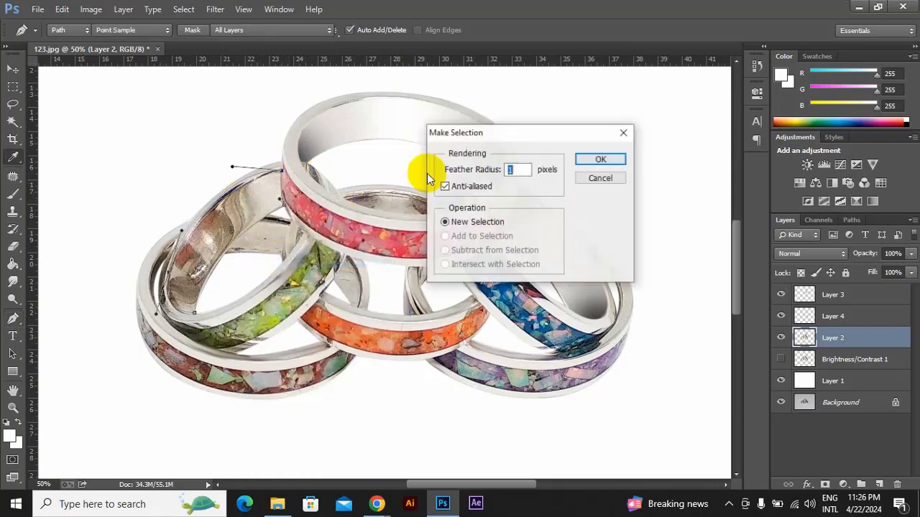
click(585, 158)
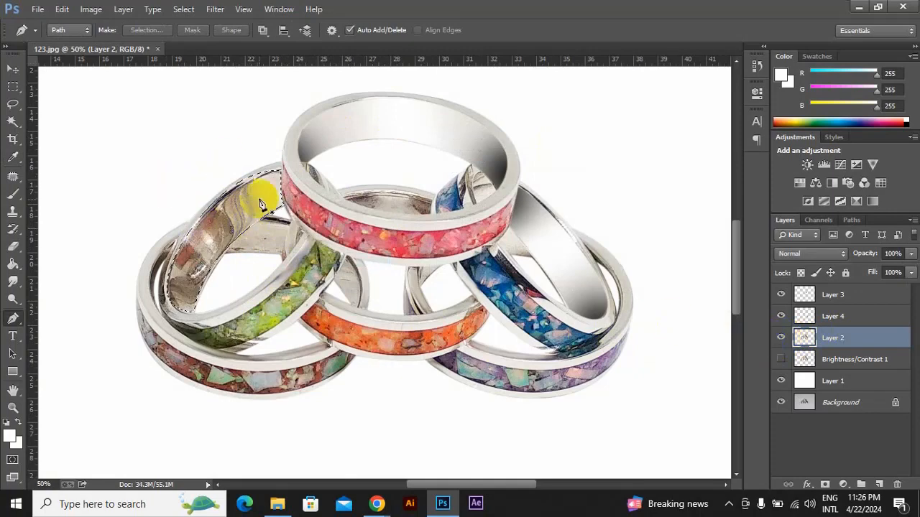
Brush the green ring's selected band on Layer 2 light gray and shade both ends dark gray, sampling both tones from the top ring
right_click(12, 200)
click(61, 189)
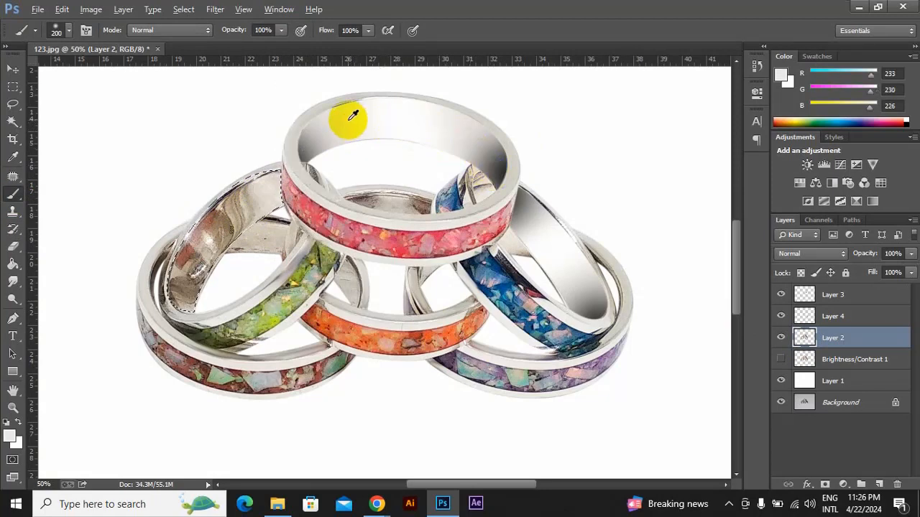
mouse_move(353, 115)
mouse_down()
mouse_move(260, 184)
mouse_move(160, 334)
mouse_move(218, 222)
mouse_move(281, 180)
mouse_move(238, 214)
mouse_move(188, 309)
mouse_move(271, 186)
mouse_move(498, 200)
mouse_move(504, 168)
mouse_up()
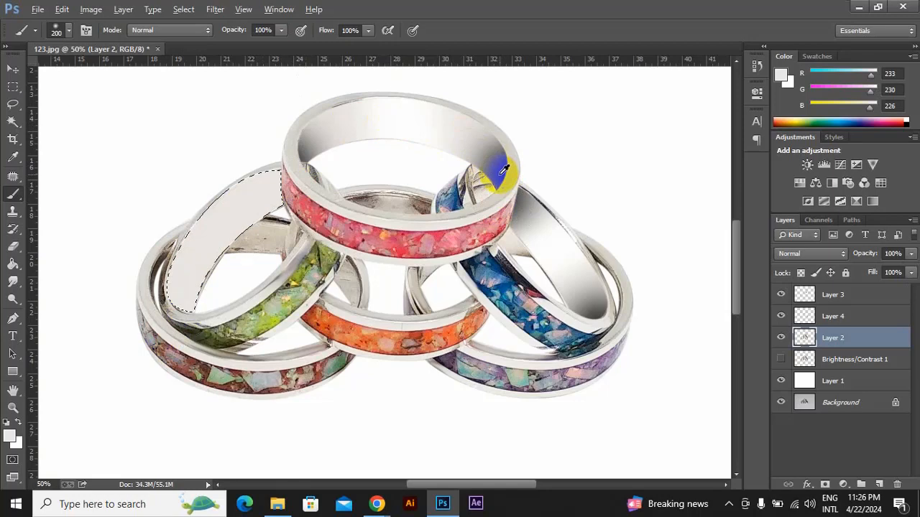
alt+click(500, 175)
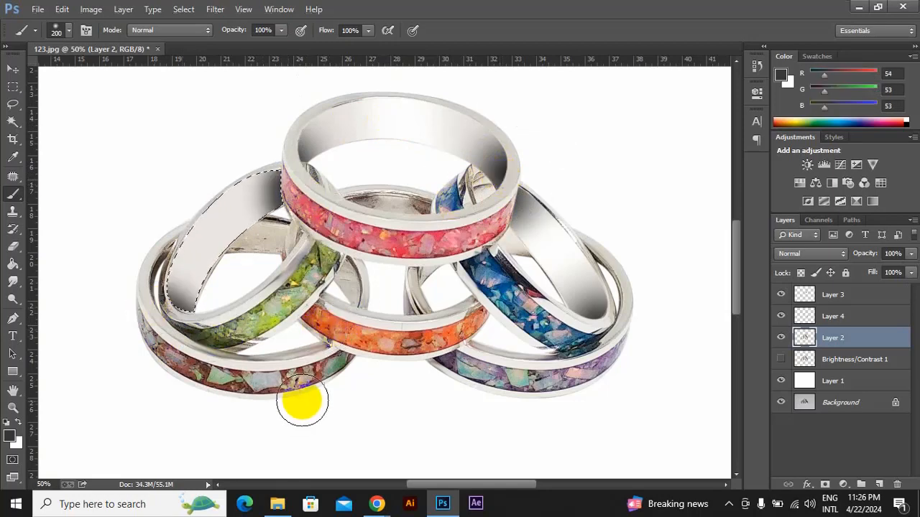
Brush a white highlight across the middle of the green ring's band and deselect
alt+click(166, 164)
drag(255, 266, 347, 334)
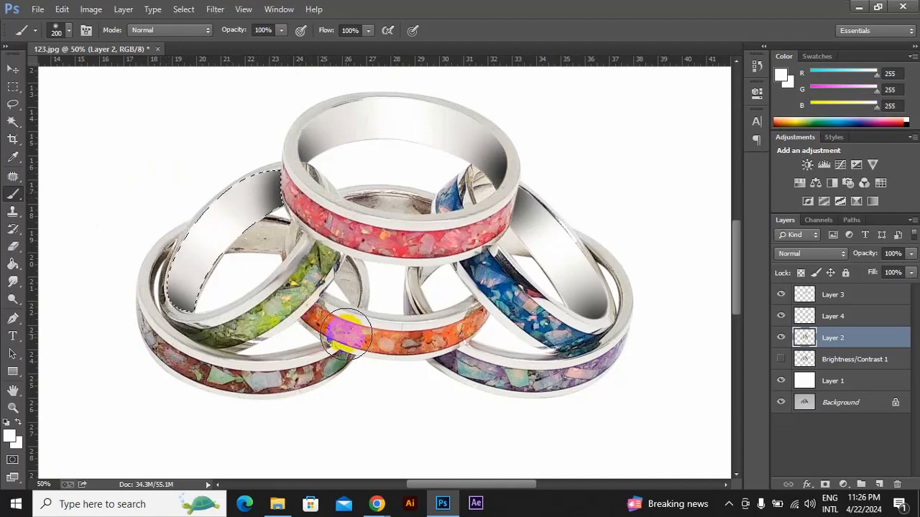
key(ctrl+d)
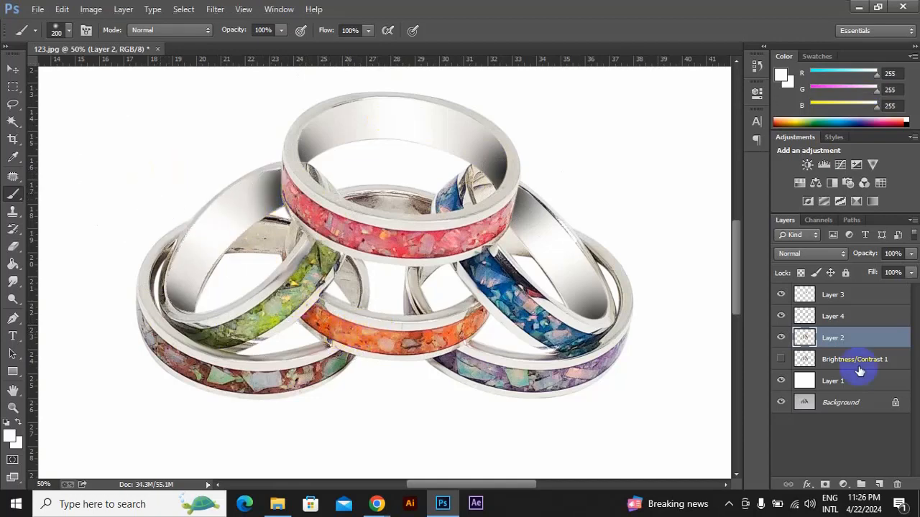
Toggle the visibility of Layers 2, 4 and 3 to check the retouched bands each one holds, and review the whole image
alt+click(783, 337)
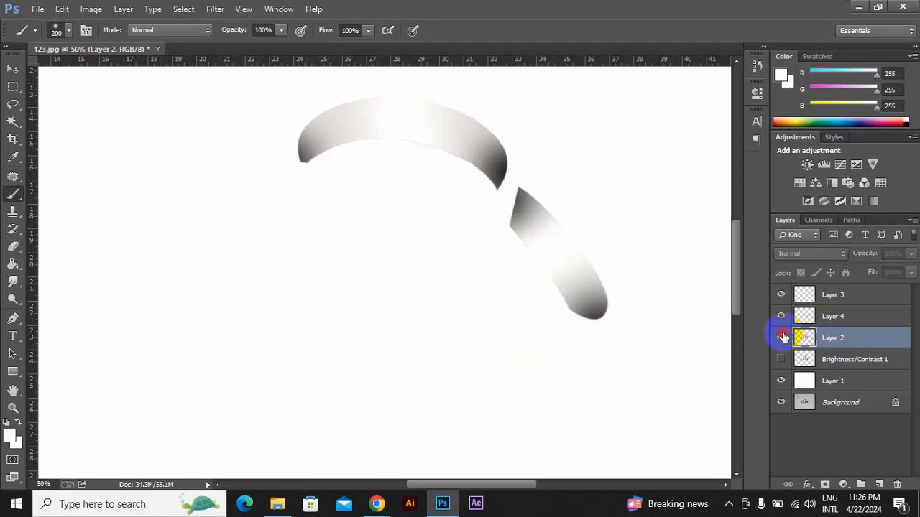
alt+click(782, 338)
alt+click(783, 338)
alt+click(783, 338)
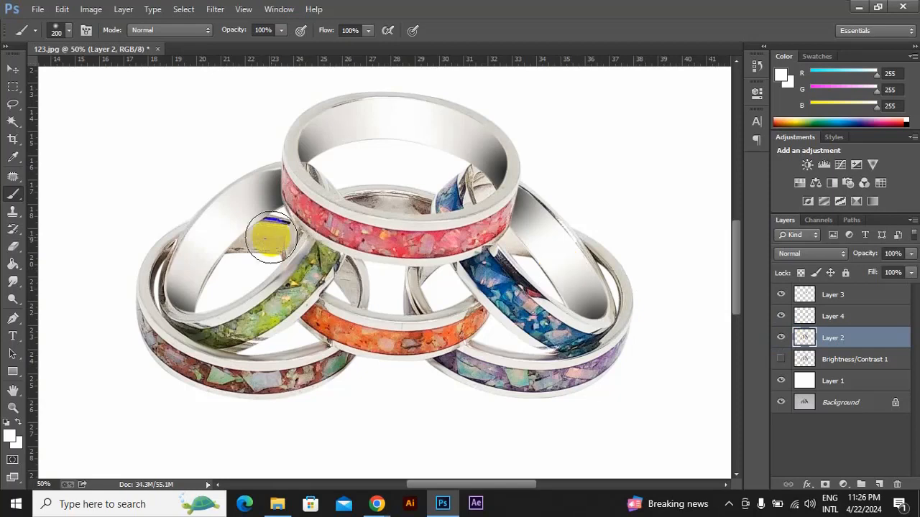
click(786, 316)
click(780, 316)
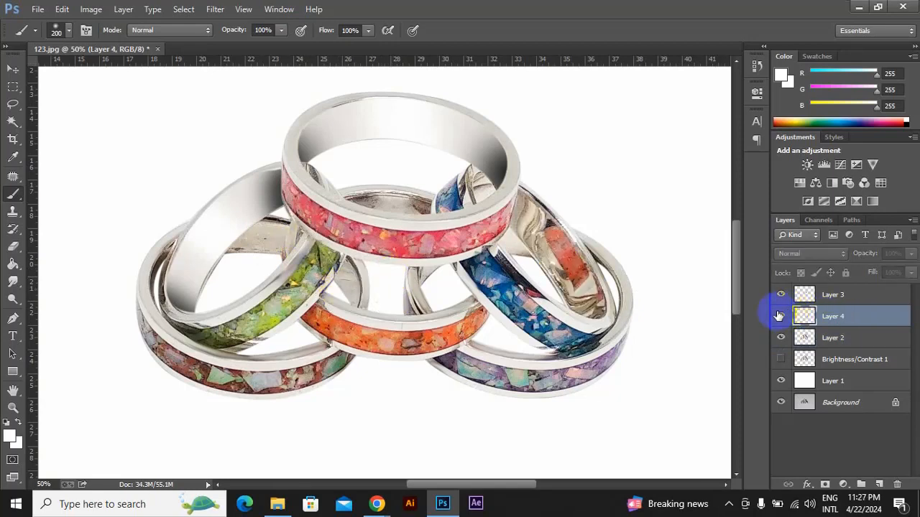
click(780, 316)
click(780, 295)
click(781, 295)
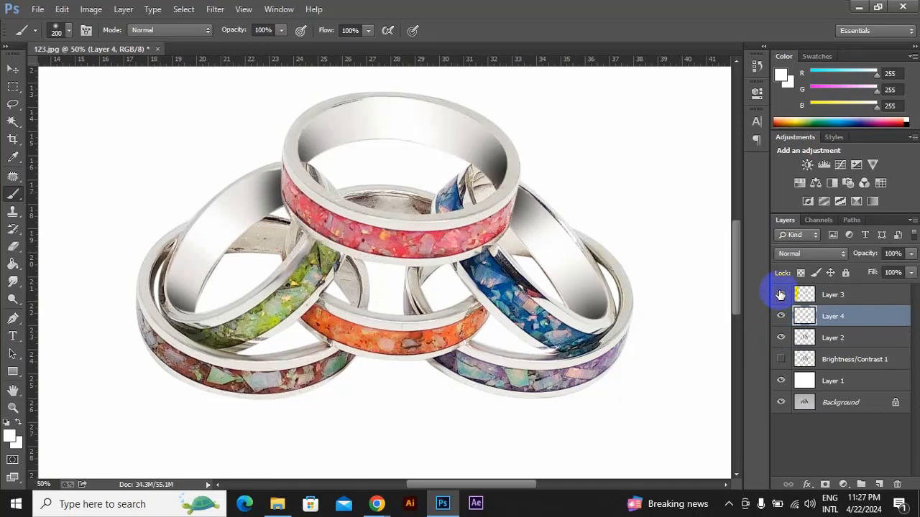
click(789, 338)
click(782, 337)
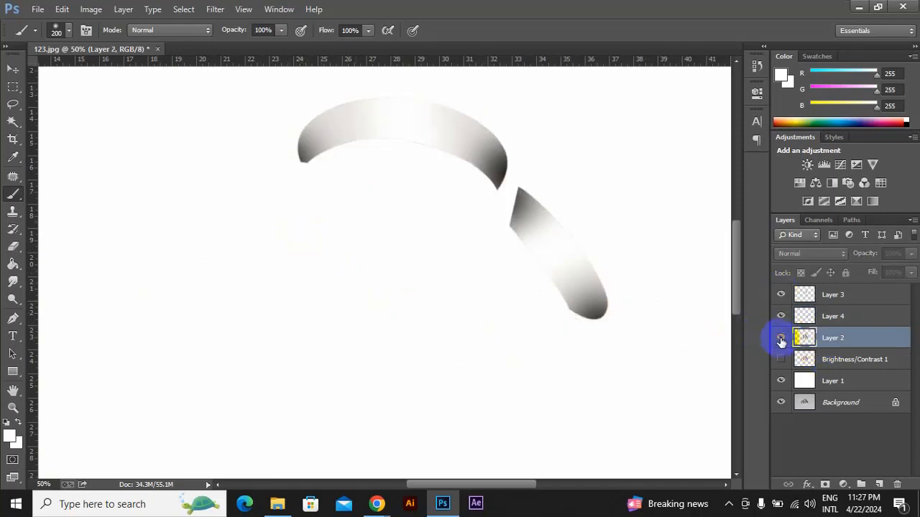
click(781, 338)
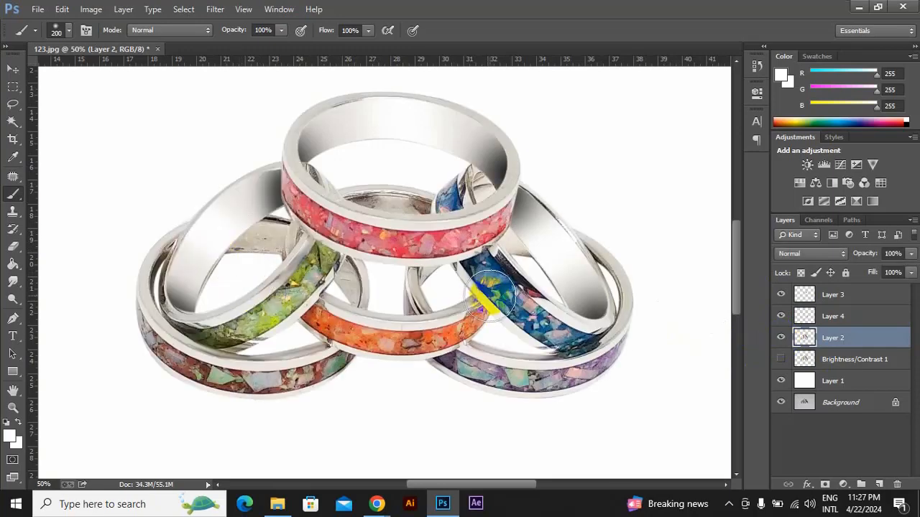
scroll(493, 296, down, 3)
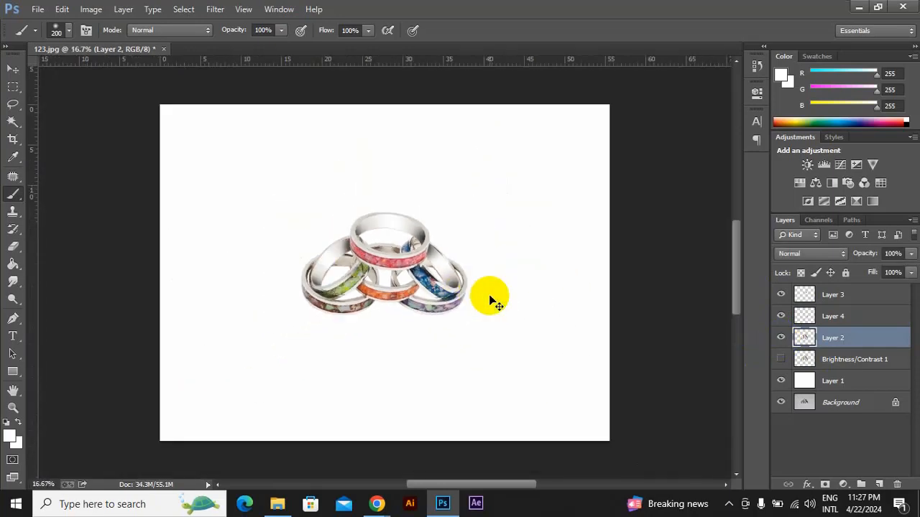
scroll(493, 296, down, 1)
scroll(493, 298, up, 3)
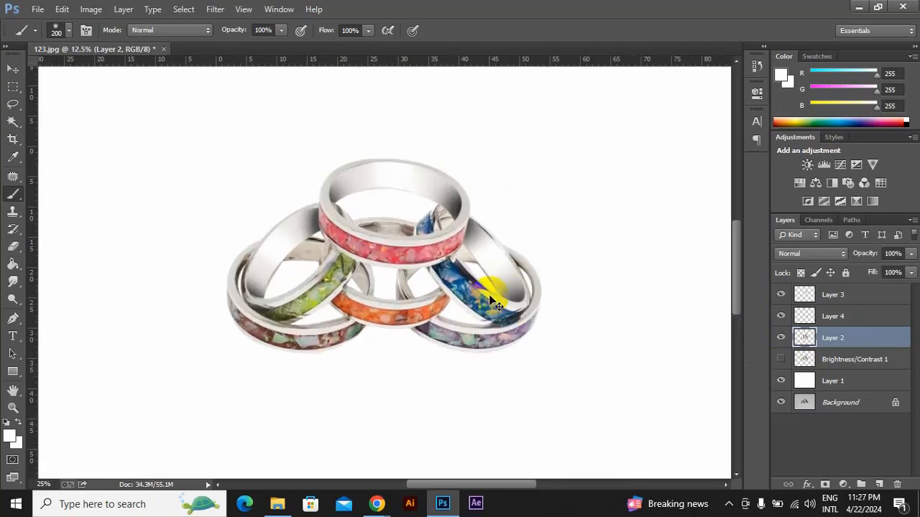
scroll(493, 302, up, 2)
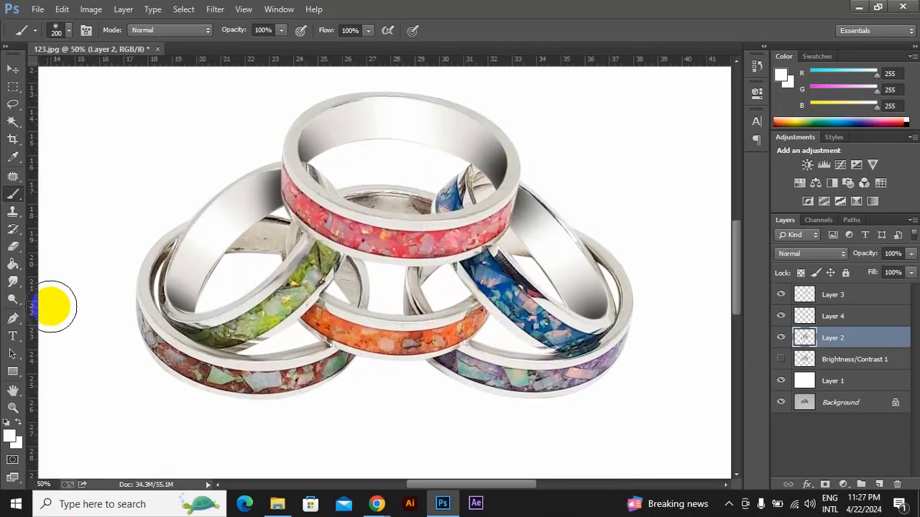
With Layer 2 active, trace a closed Pen path around the brown ring's inner band visible through the green ring's opening
click(12, 318)
click(264, 219)
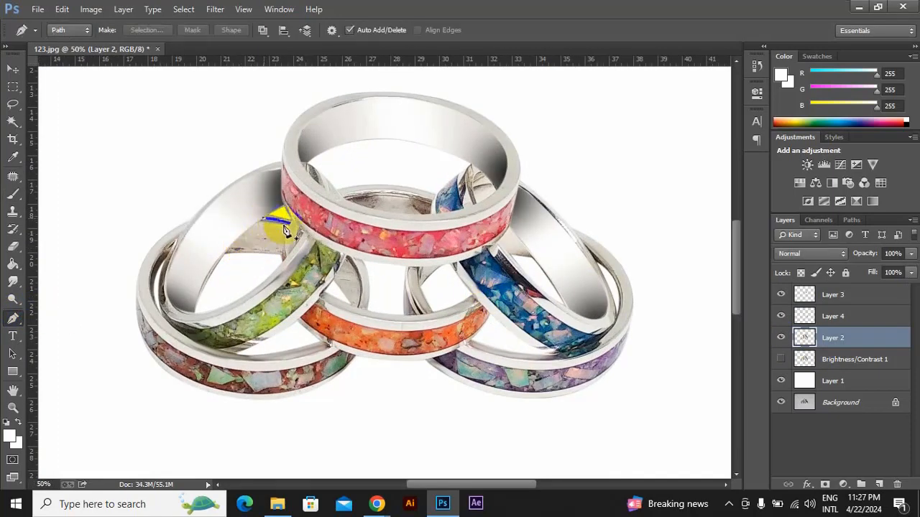
click(290, 223)
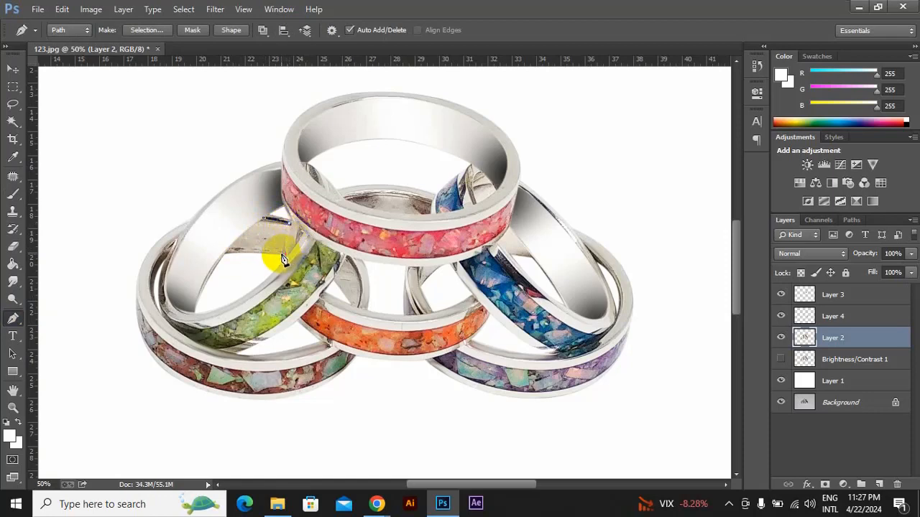
click(225, 254)
click(270, 218)
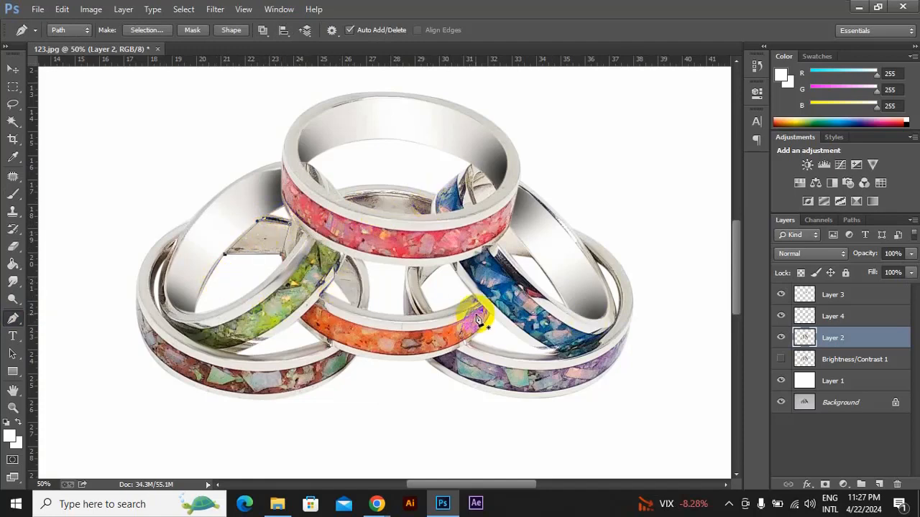
Trace a closed Pen path around the orange ring's rear inner band visible through the pink ring's opening
click(345, 200)
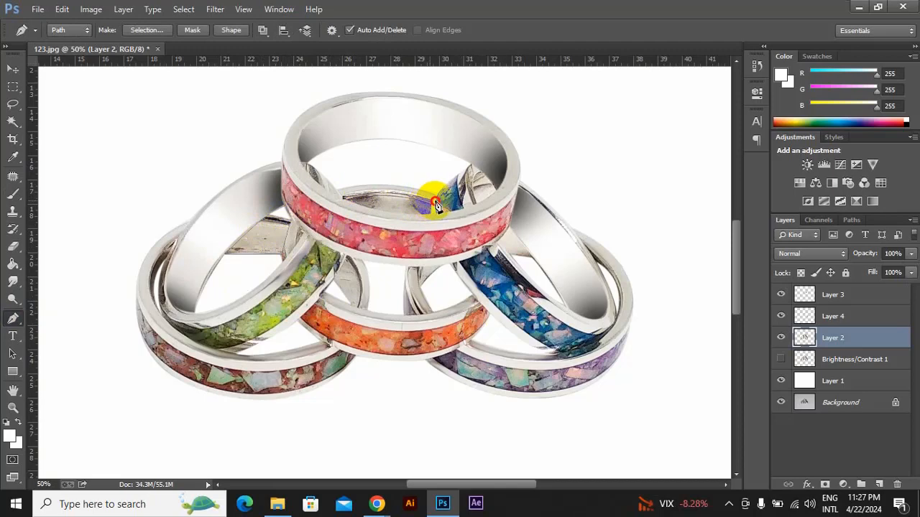
drag(436, 205, 458, 212)
click(353, 205)
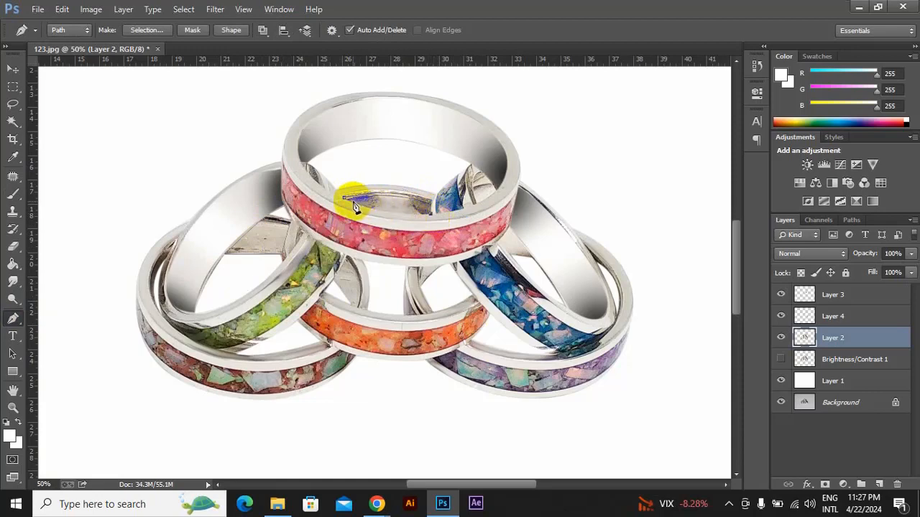
drag(345, 203, 335, 196)
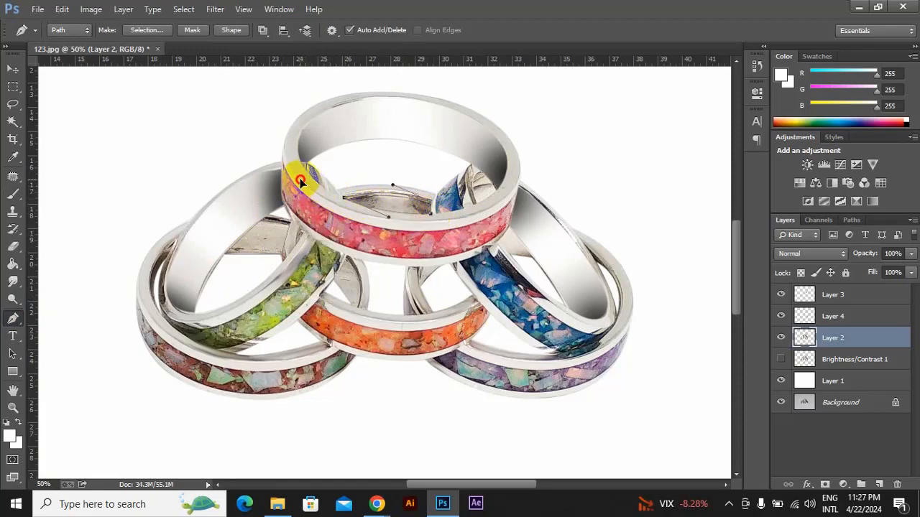
Trace a closed curved Pen path around the small inner band piece between the green and orange rings
click(348, 258)
drag(357, 311, 348, 335)
alt+click(357, 309)
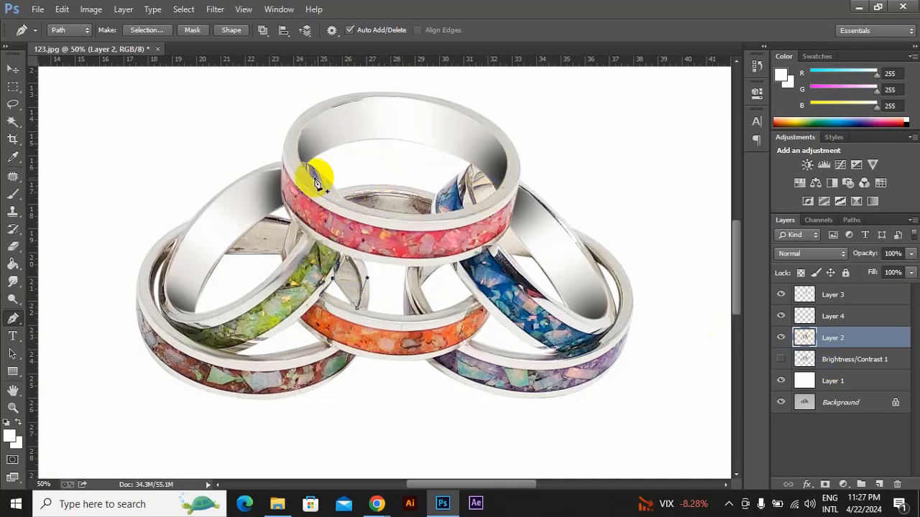
click(863, 221)
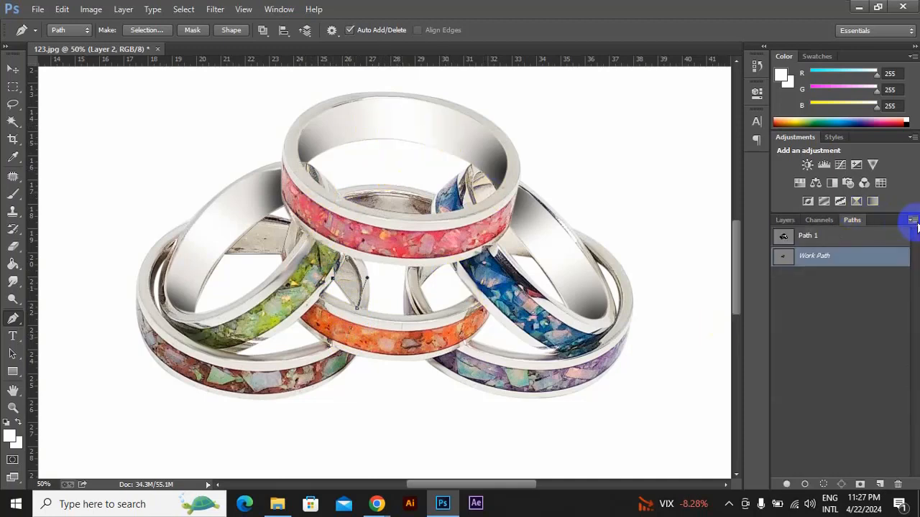
click(912, 220)
click(848, 231)
click(540, 170)
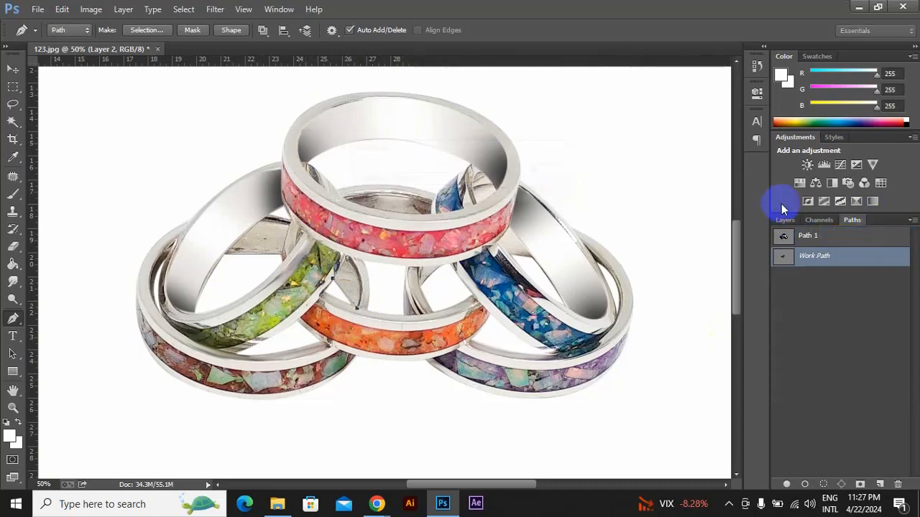
click(782, 219)
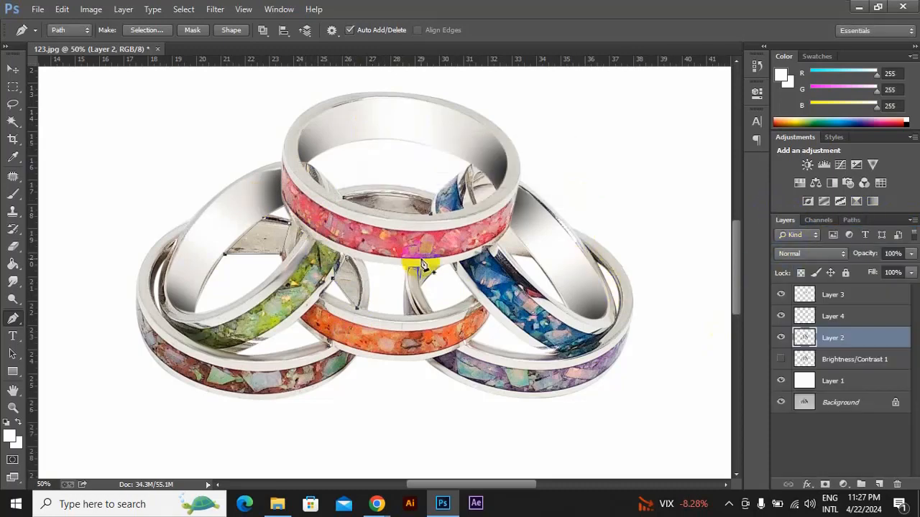
Convert the traced band paths to a new anti-aliased selection with a 1-pixel feather and copy the selected areas to a new layer
right_click(333, 263)
click(374, 260)
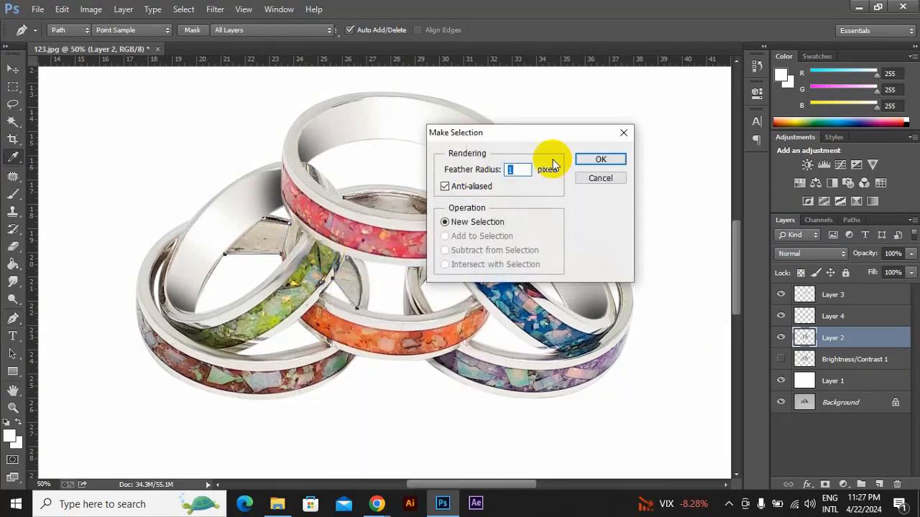
click(594, 157)
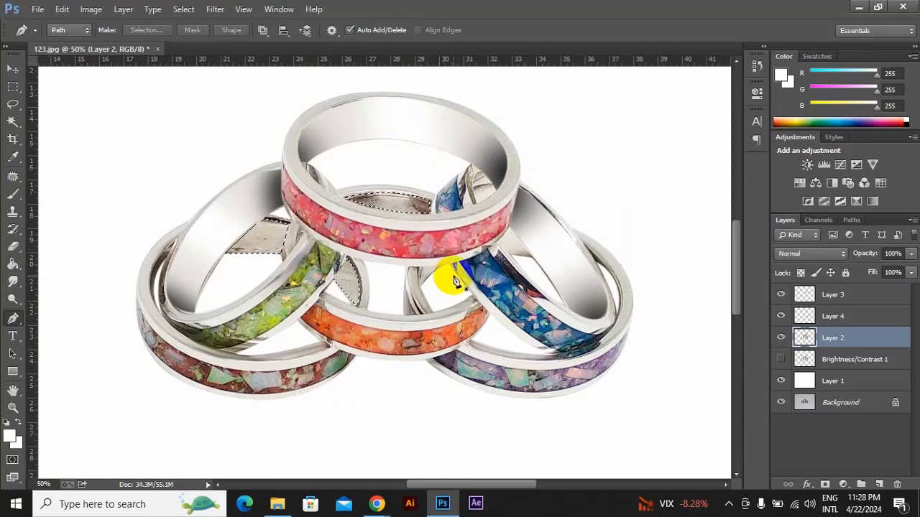
key(ctrl+j)
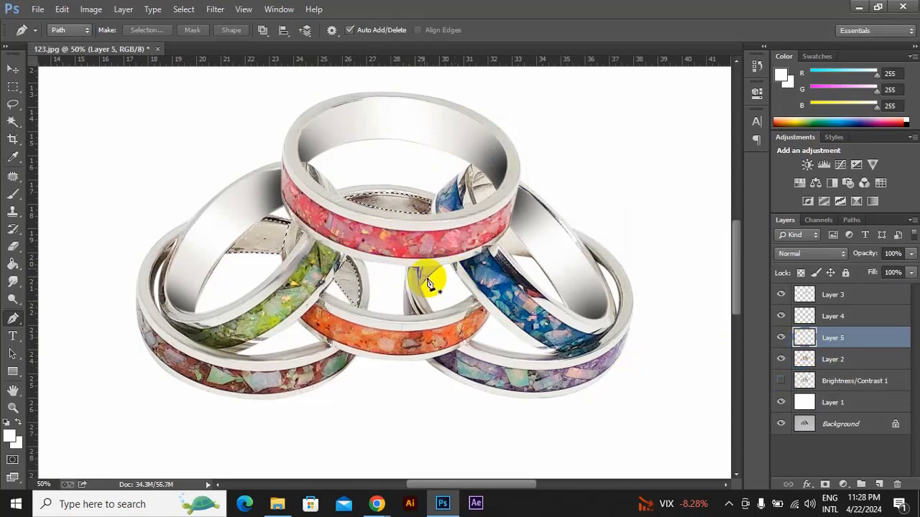
Brush the three selected band areas on Layer 5 light gray, sampling the tone from the top ring's inner band
click(13, 196)
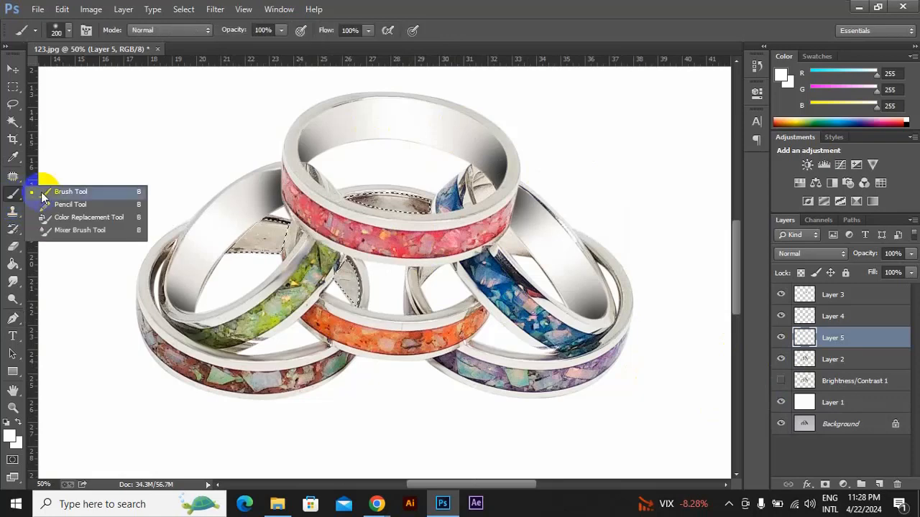
click(71, 192)
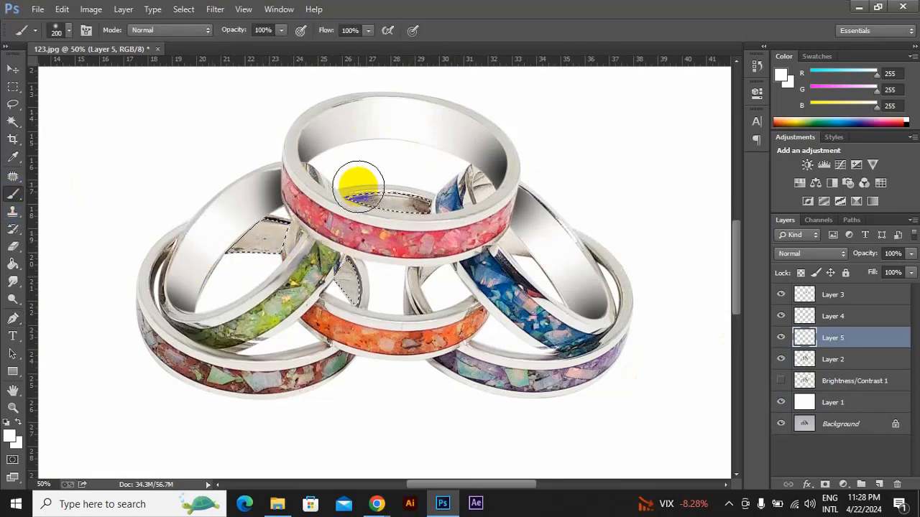
alt+click(496, 150)
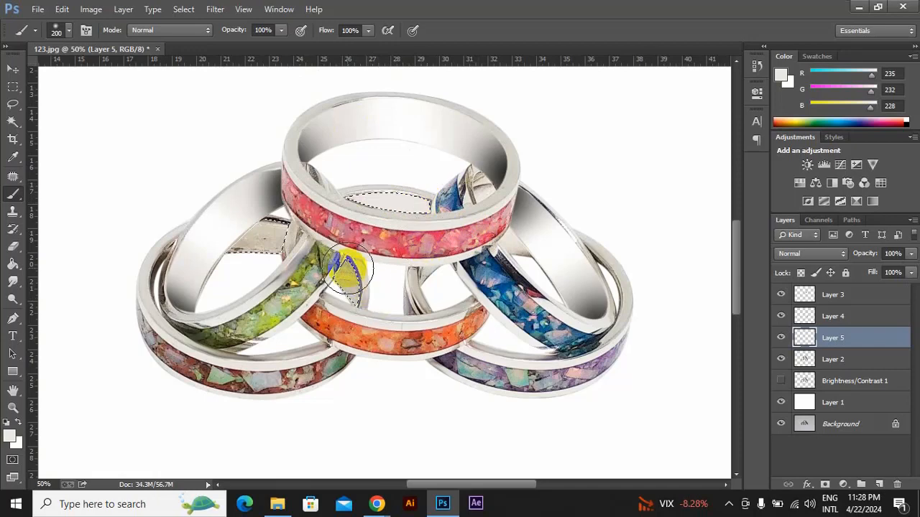
drag(340, 268, 358, 319)
drag(246, 235, 220, 313)
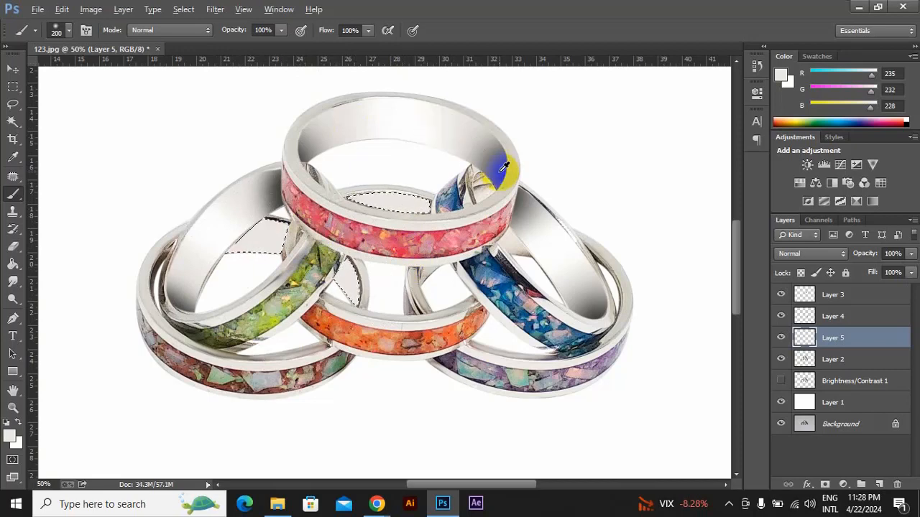
Shade the selected bands' ends with dark gray and add white highlights with a 125-pixel brush, sampling both tones from the top ring
alt+click(448, 205)
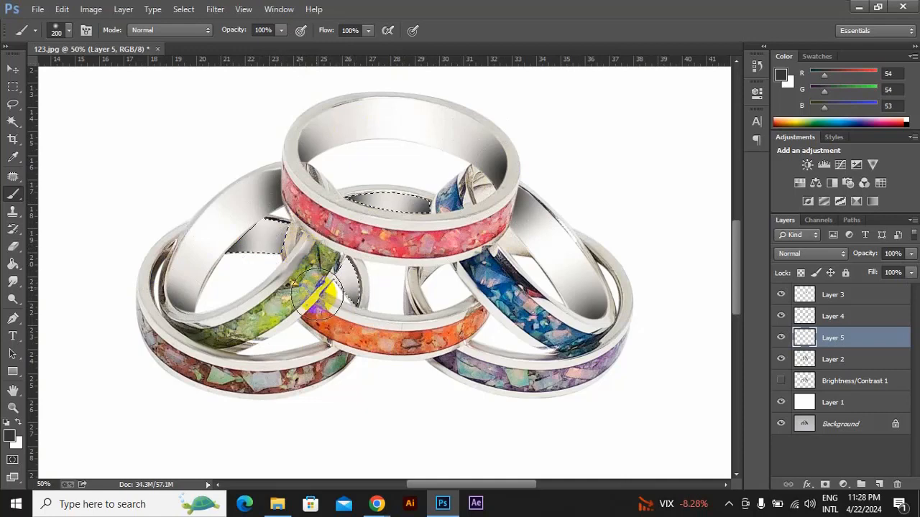
alt+click(405, 107)
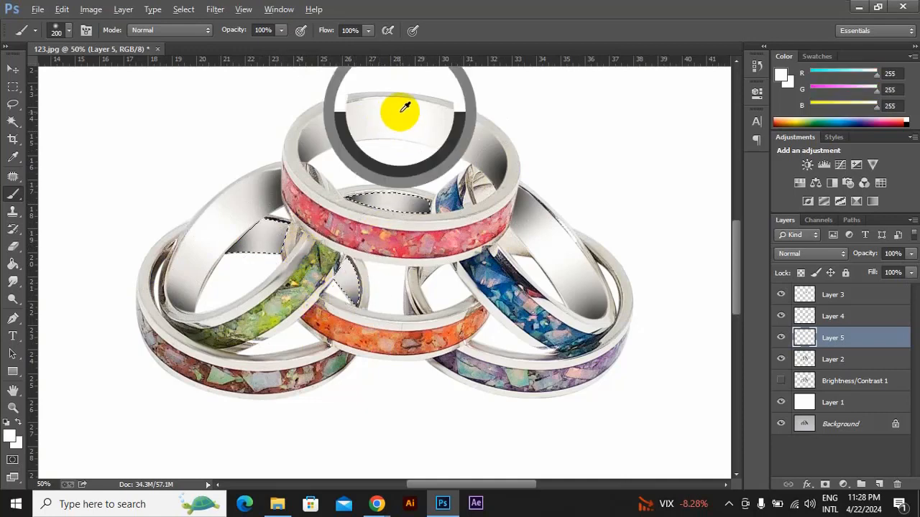
key(bracketleft)
key(bracketleft)
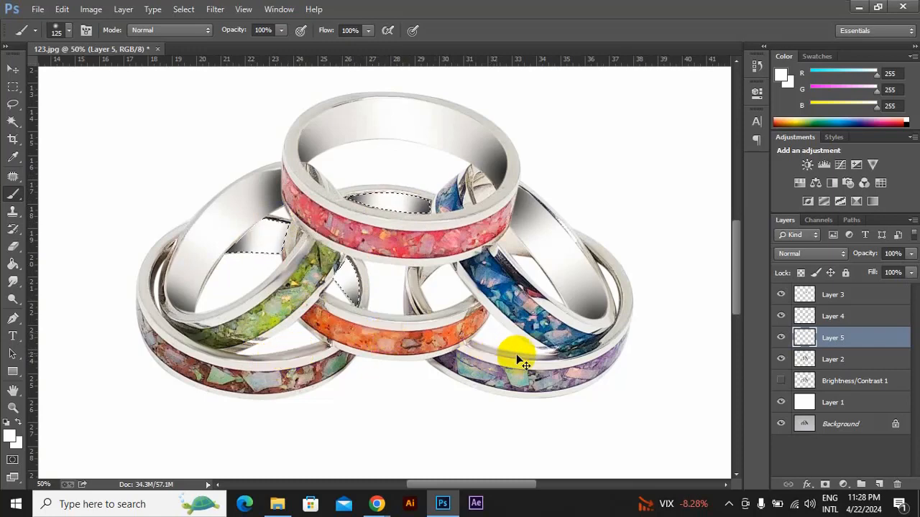
key(ctrl+minus)
key(ctrl+minus)
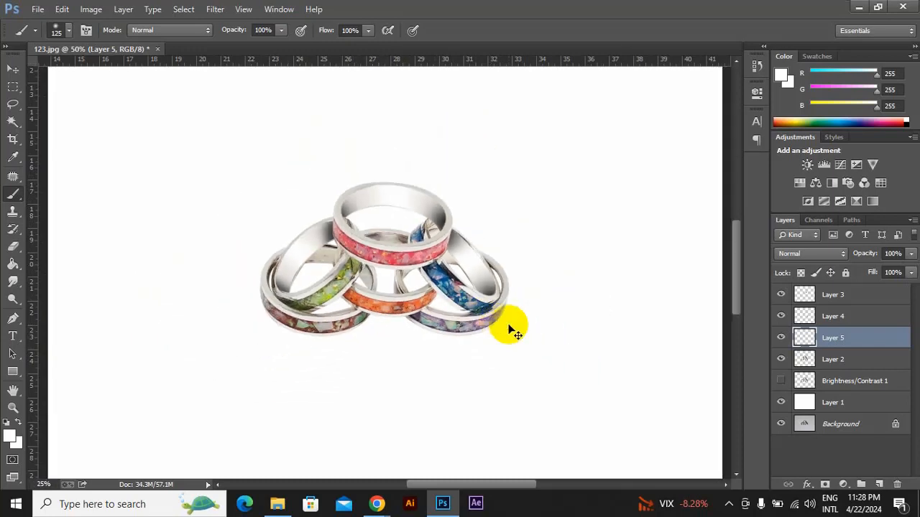
key(ctrl+minus)
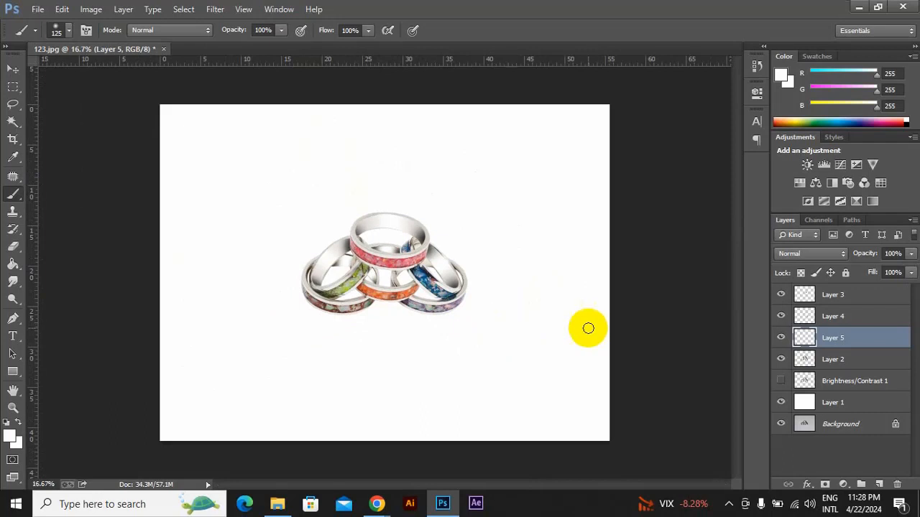
Select Layer 2, Layer 5, Layer 4 and Layer 3 together and put them into one layer group
click(834, 365)
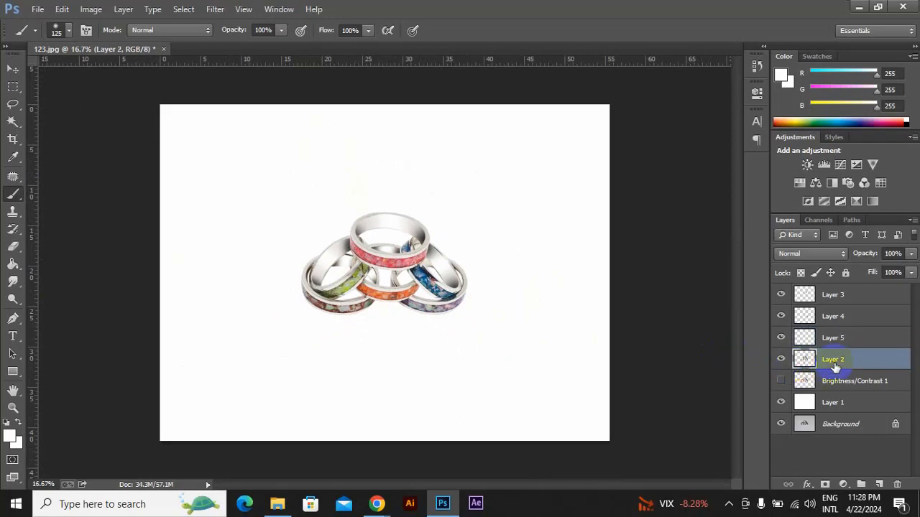
shift+click(834, 300)
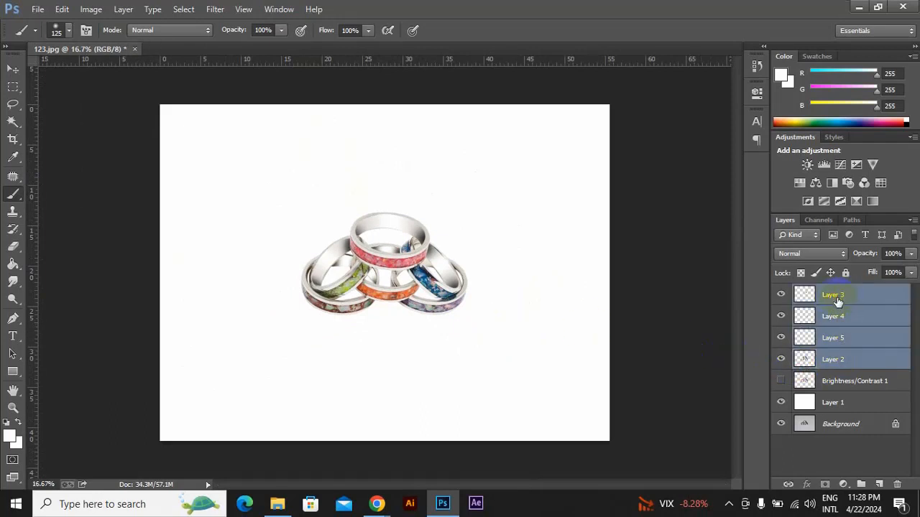
click(826, 365)
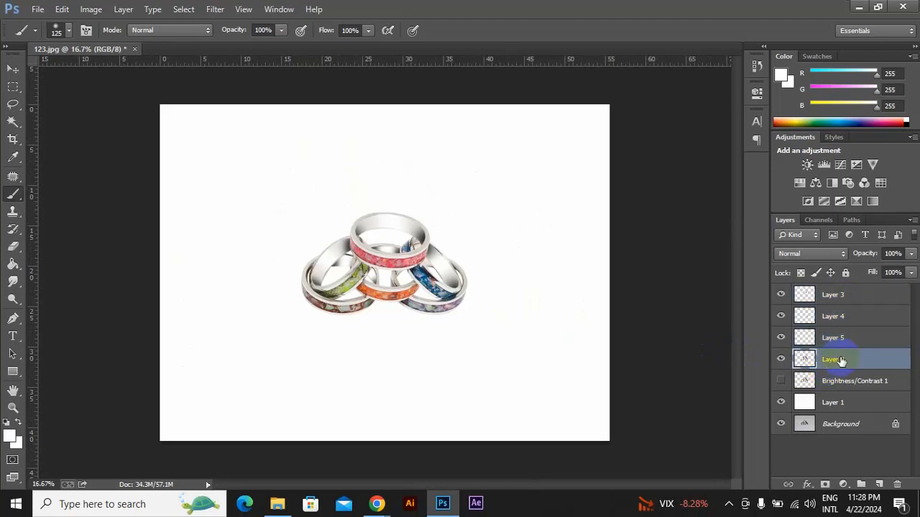
shift+click(835, 294)
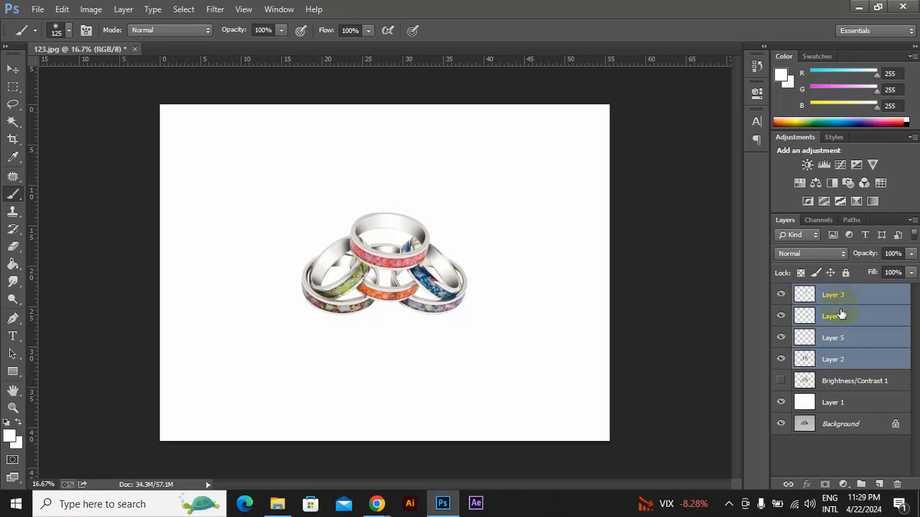
click(848, 300)
click(832, 364)
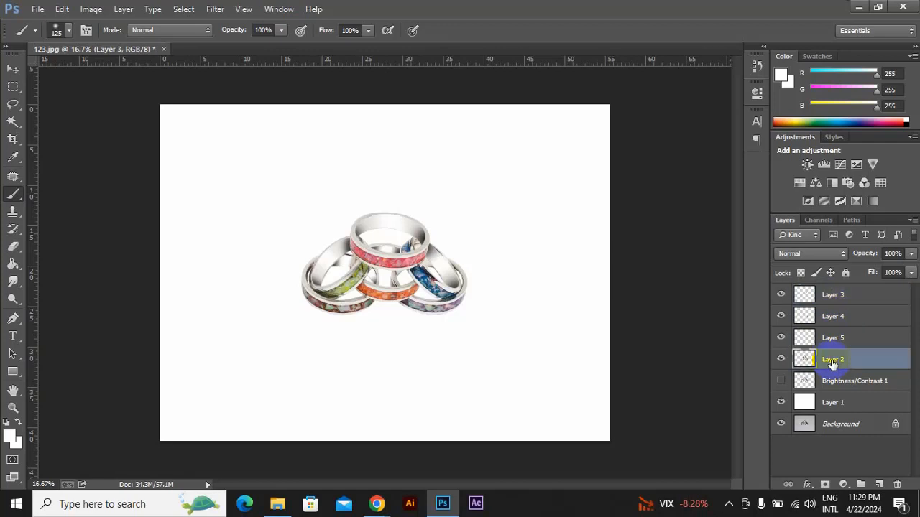
shift+click(845, 339)
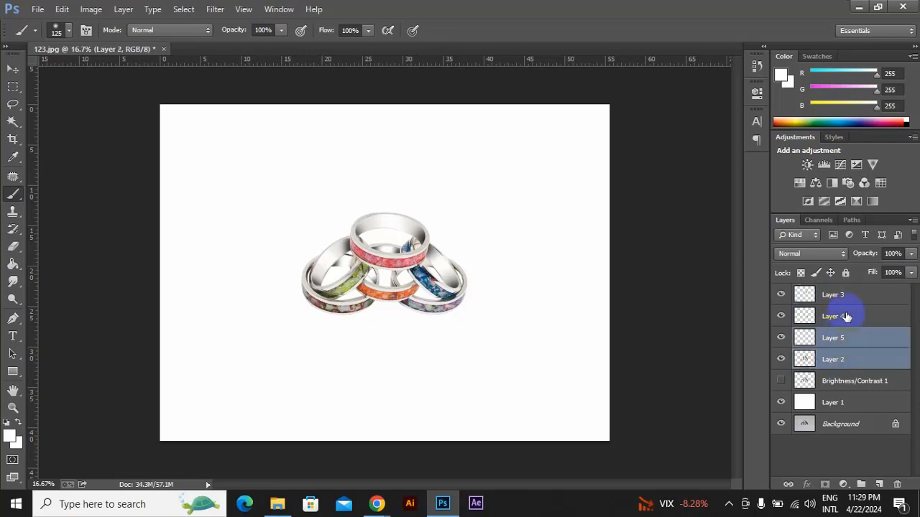
shift+click(845, 316)
shift+click(847, 297)
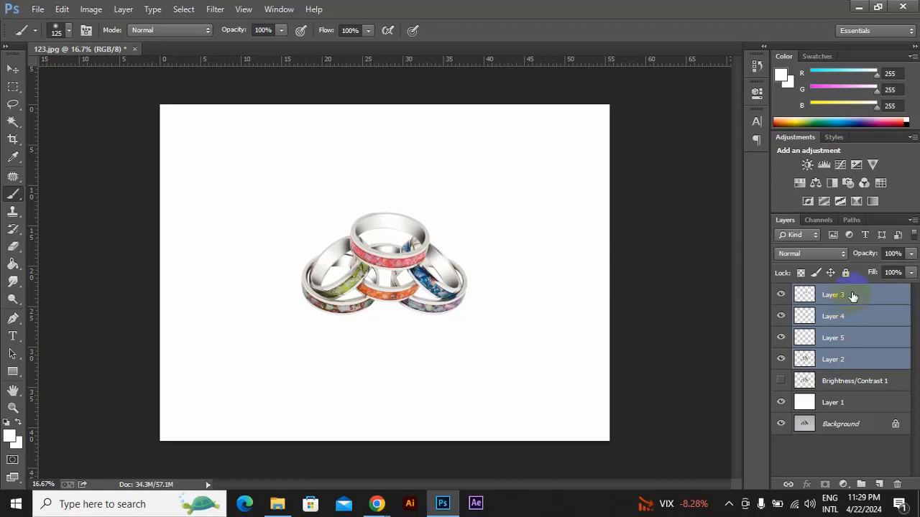
drag(854, 295, 865, 473)
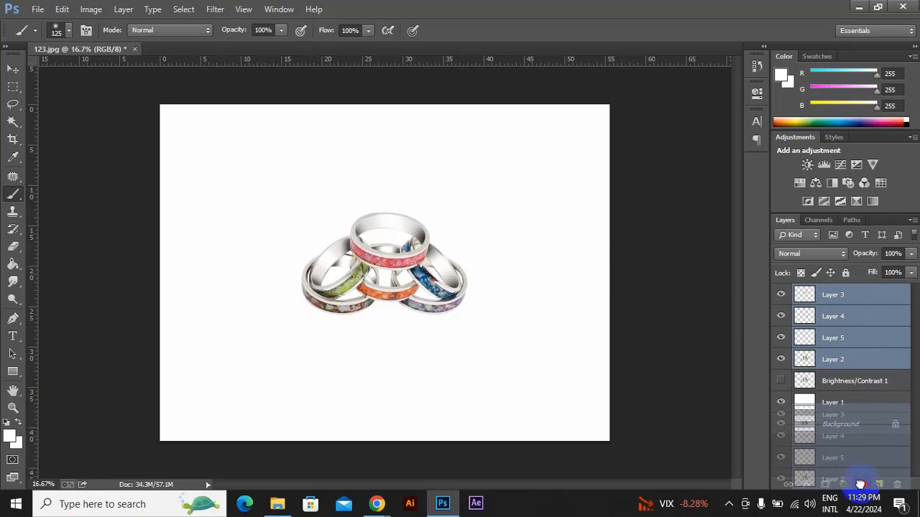
drag(861, 486, 843, 291)
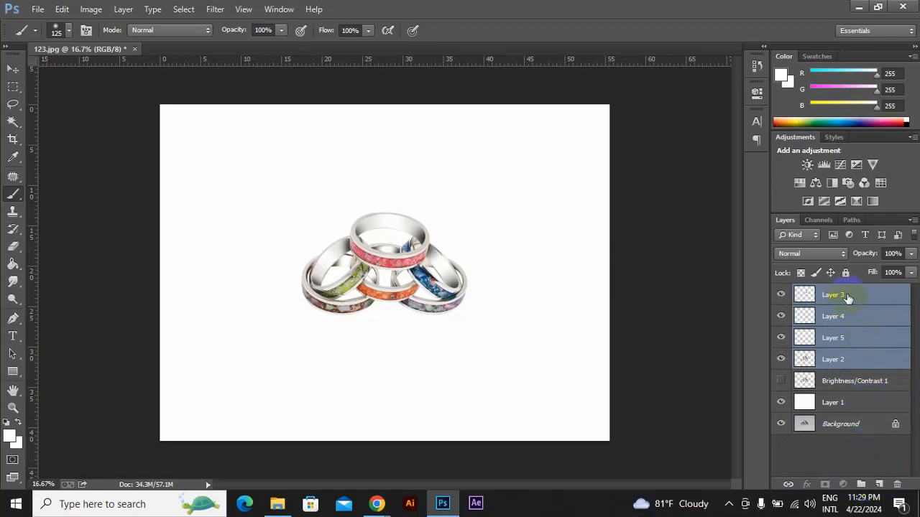
drag(845, 291, 860, 436)
drag(857, 482, 861, 485)
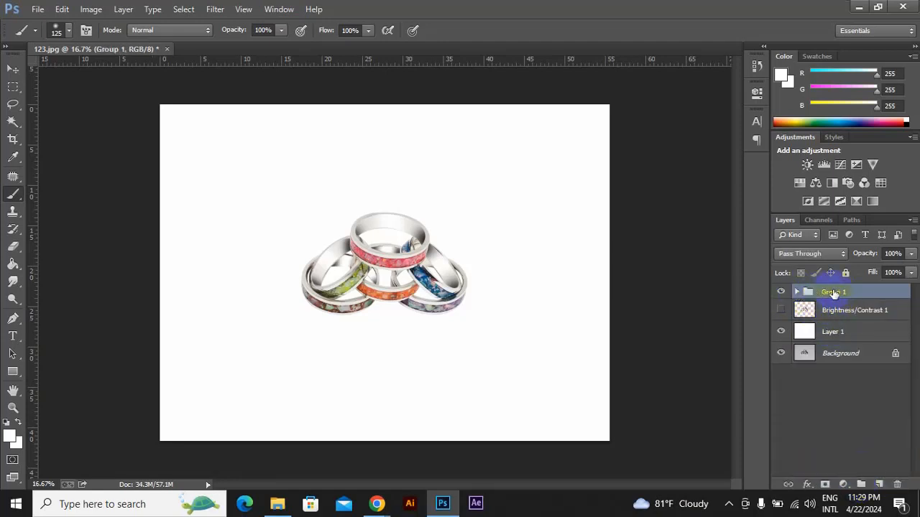
Check the new group's visibility and contents, and make the Brightness/Contrast 1 layer visible
click(784, 295)
click(784, 295)
click(797, 293)
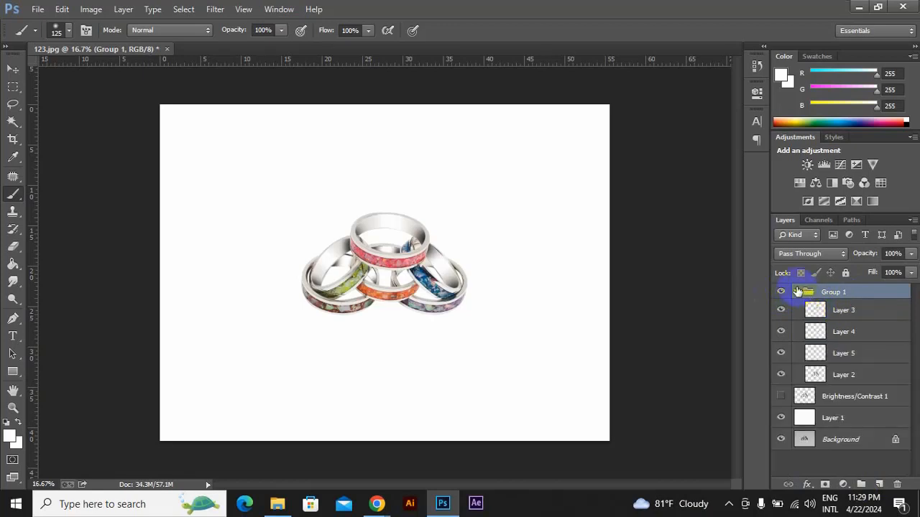
click(797, 293)
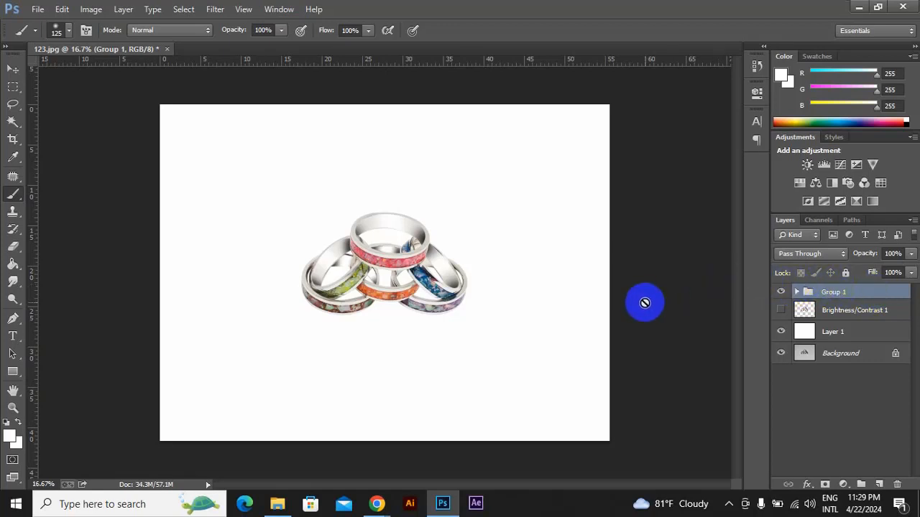
key(ctrl+plus)
key(ctrl+plus)
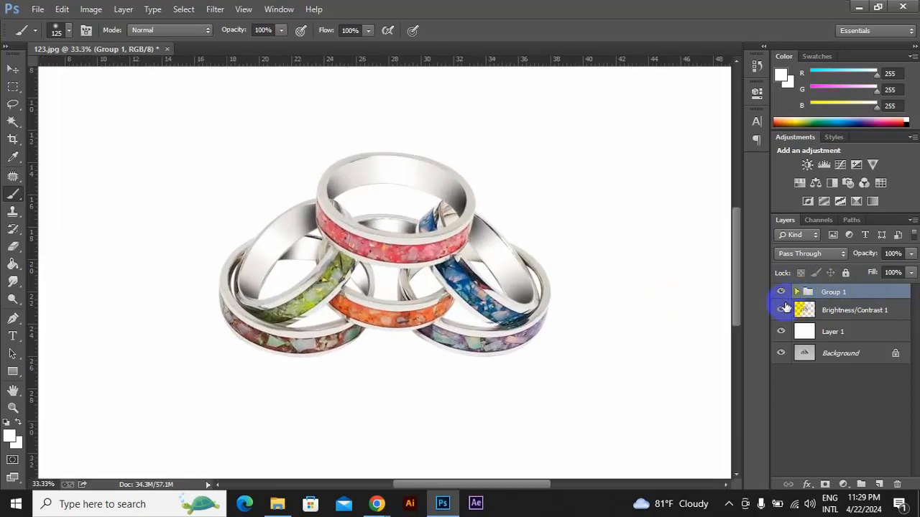
key(ctrl+0)
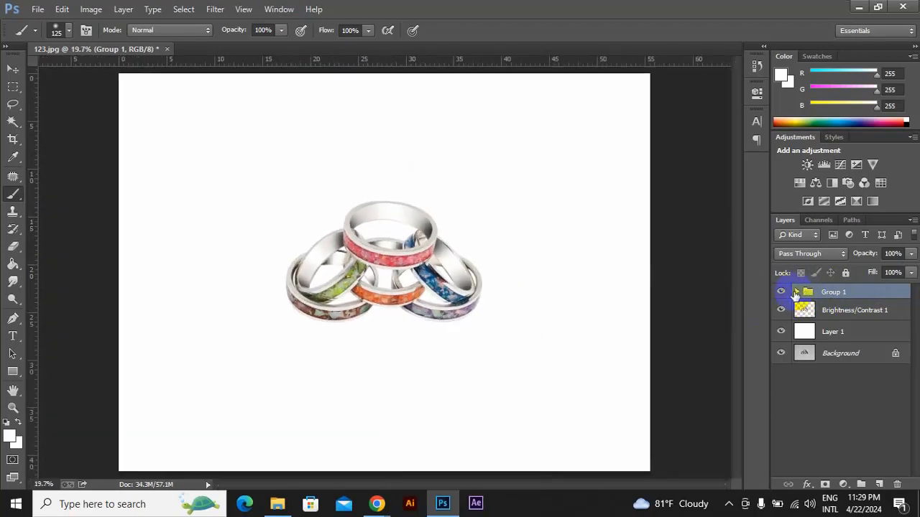
Compare the retouch with the original photo by hiding Group 1, Brightness/Contrast 1 and Layer 1 and showing them again
click(779, 292)
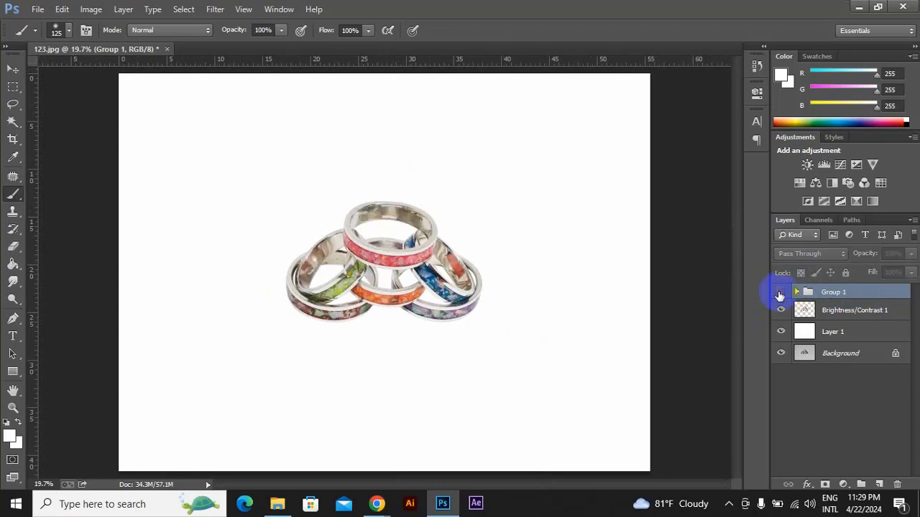
click(781, 311)
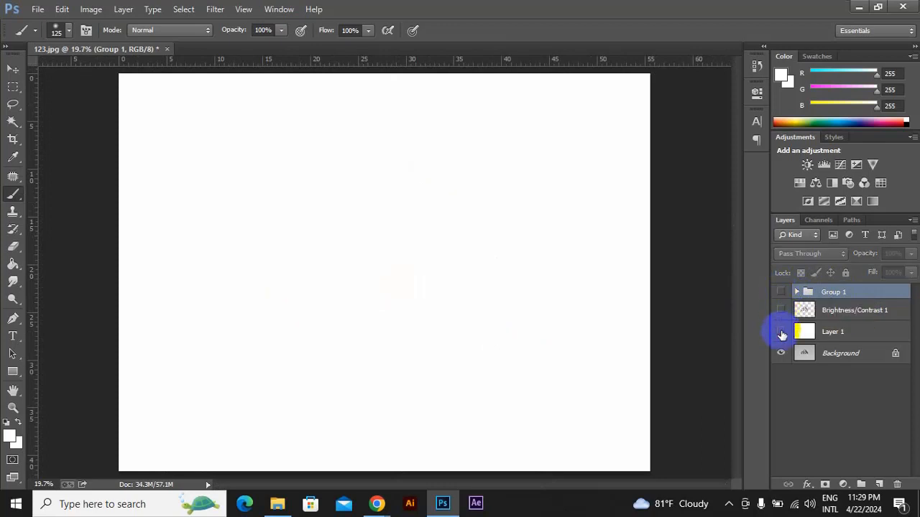
click(781, 332)
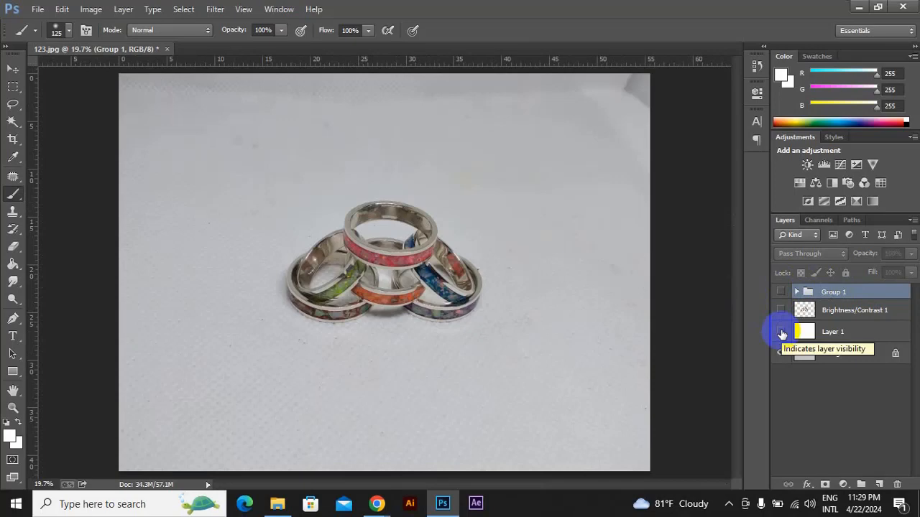
click(783, 331)
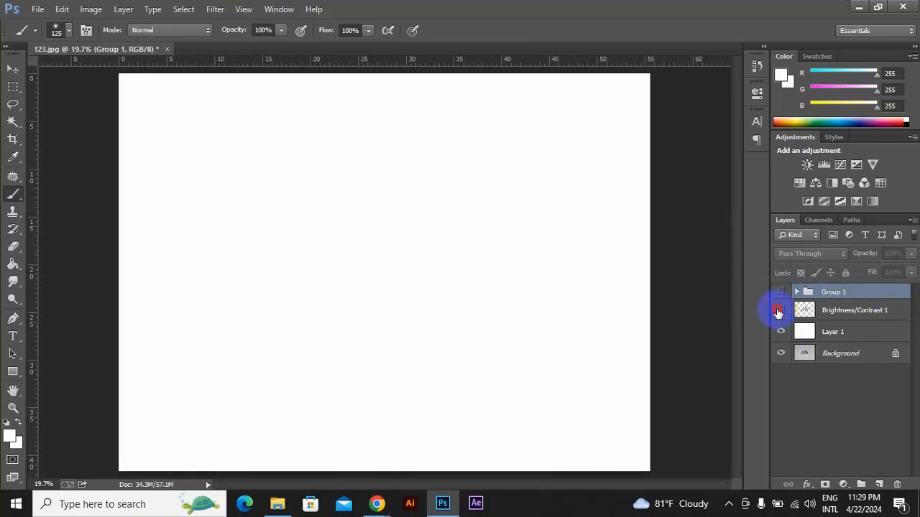
click(780, 310)
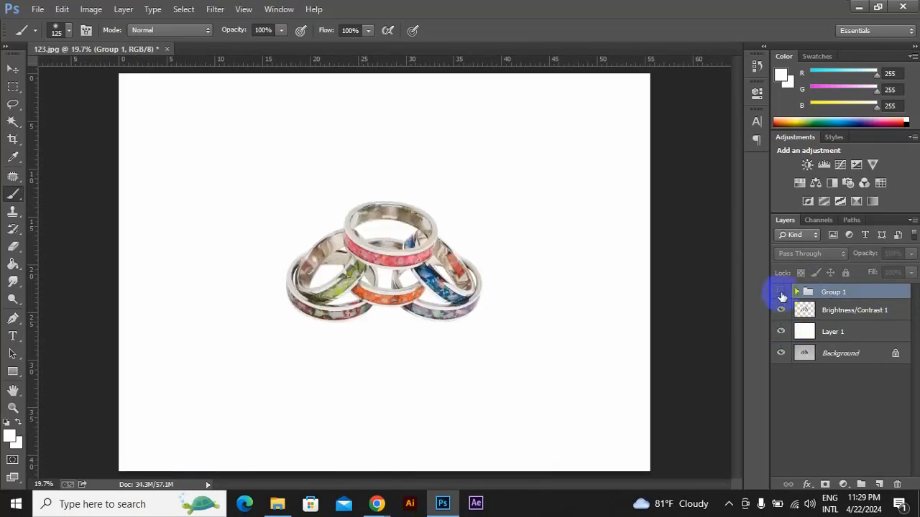
click(782, 293)
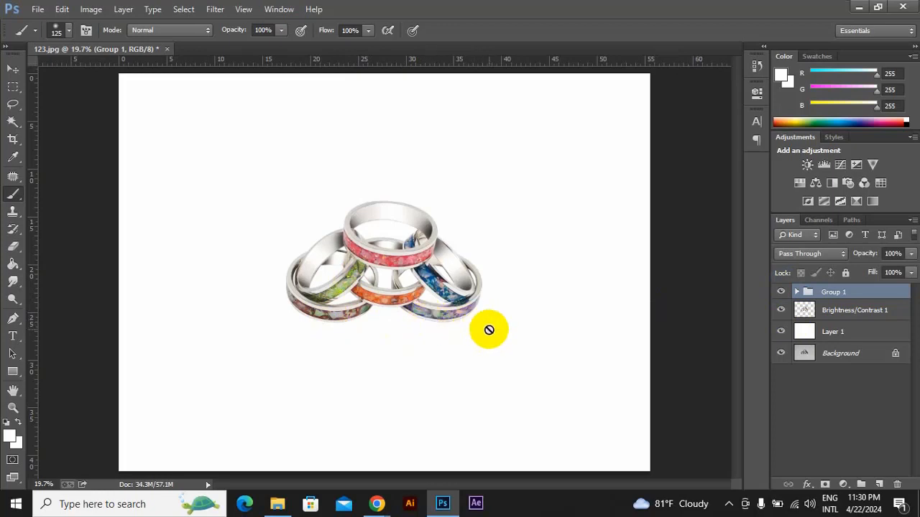
Add a new empty layer above Brightness/Contrast 1 and set the Brush tool's foreground color to black (000000)
key(ctrl+plus)
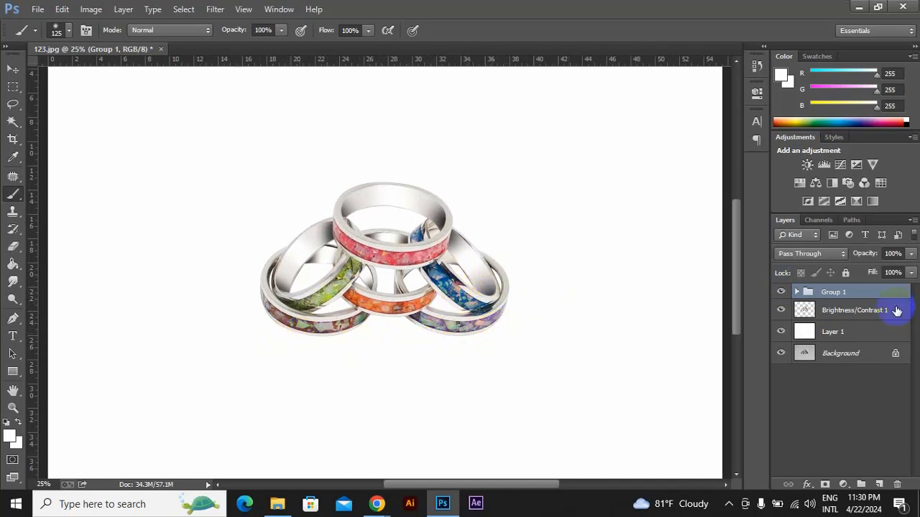
drag(874, 310, 881, 485)
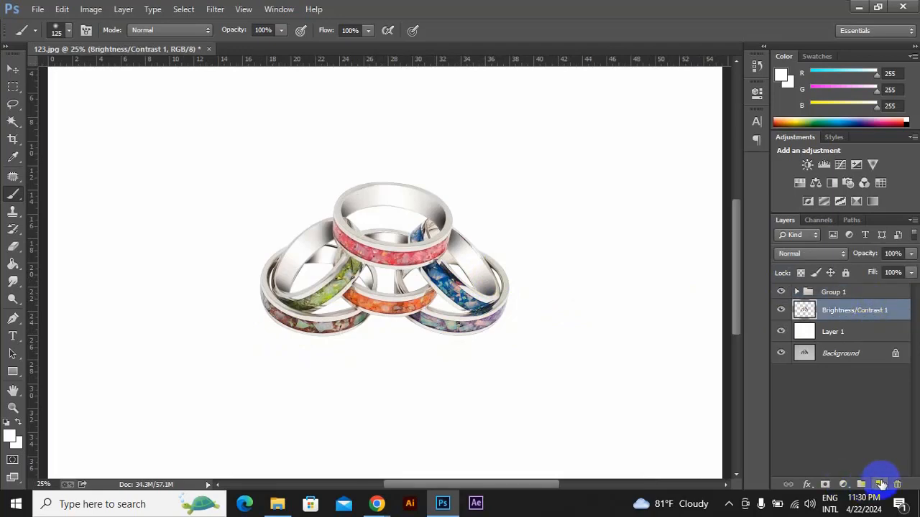
click(881, 485)
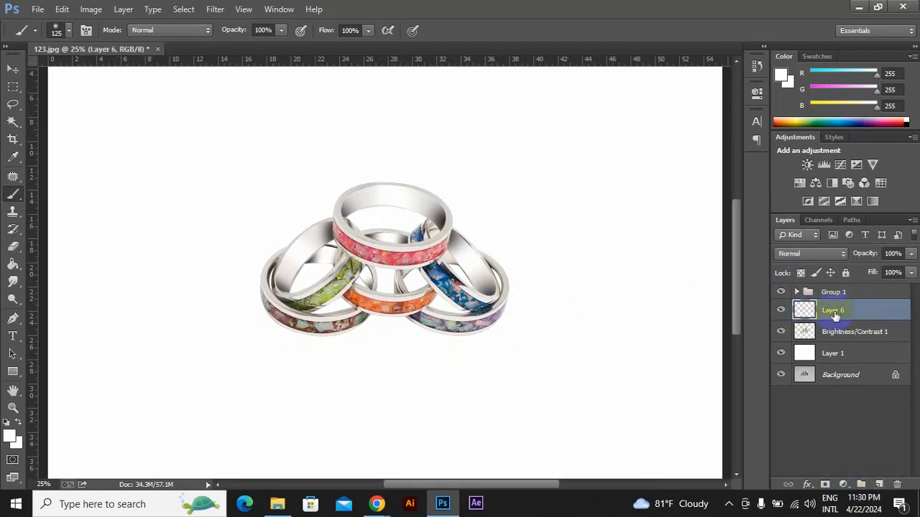
right_click(13, 197)
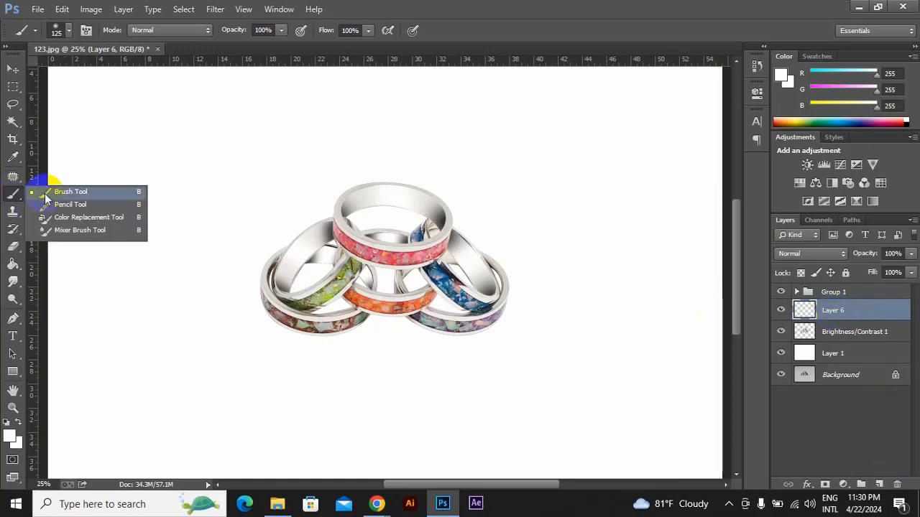
click(44, 193)
click(12, 438)
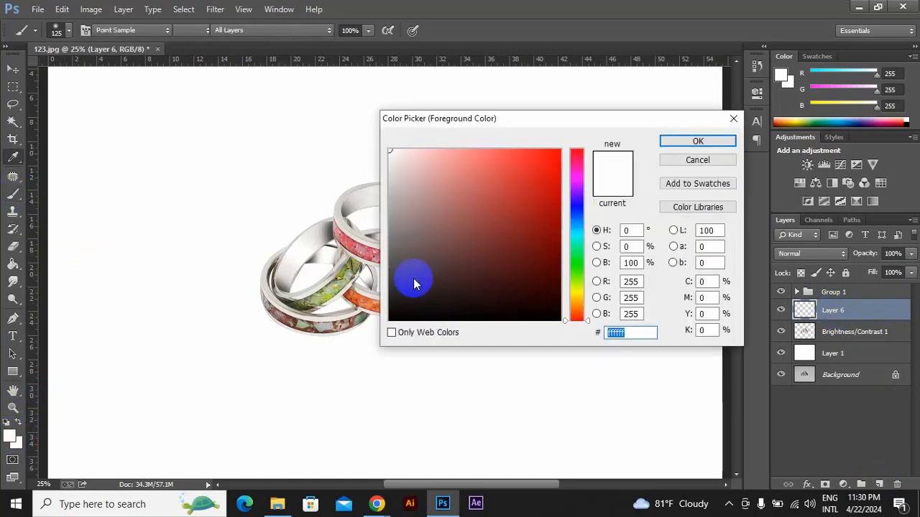
text(000000)
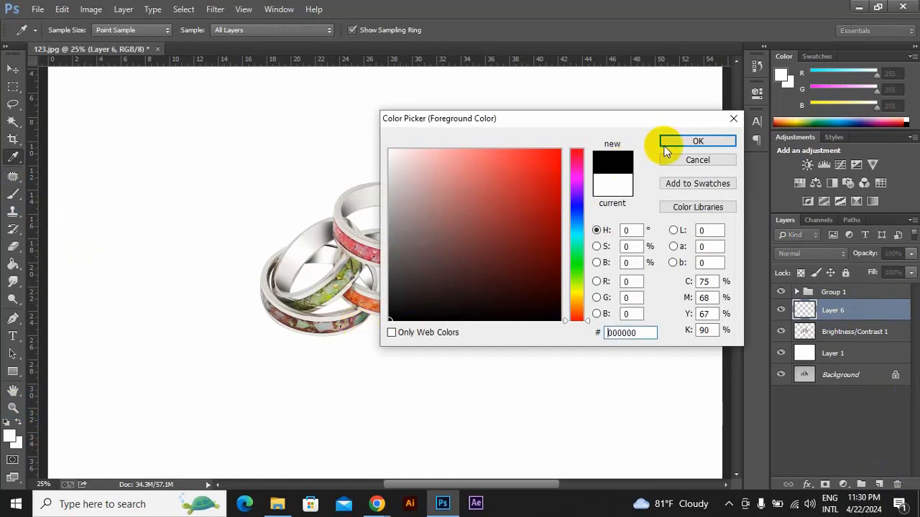
key(Return)
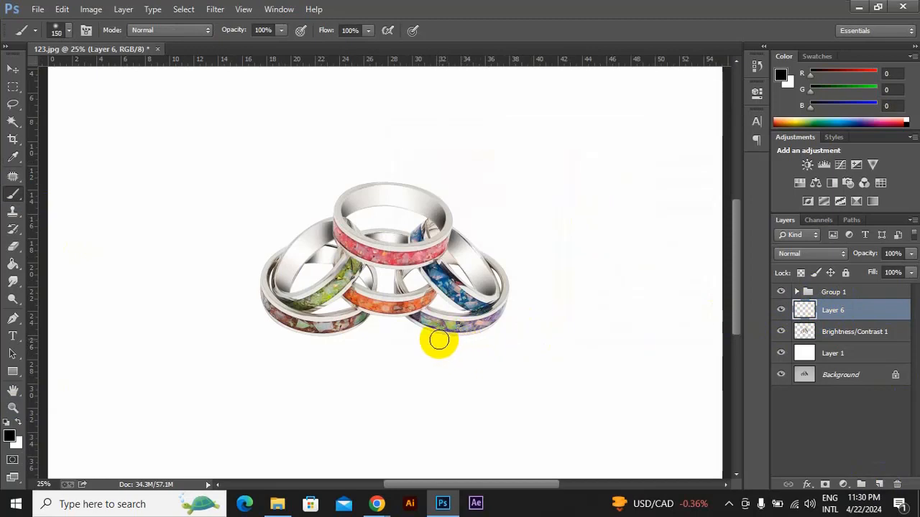
Paint a single soft black spot with an 800-pixel brush on Layer 6, centered on the orange ring
key(bracketright)
key(bracketright)
key(bracketright)
key(bracketright)
key(bracketright)
key(bracketright)
key(bracketright)
key(bracketright)
key(bracketright)
key(bracketright)
key(bracketright)
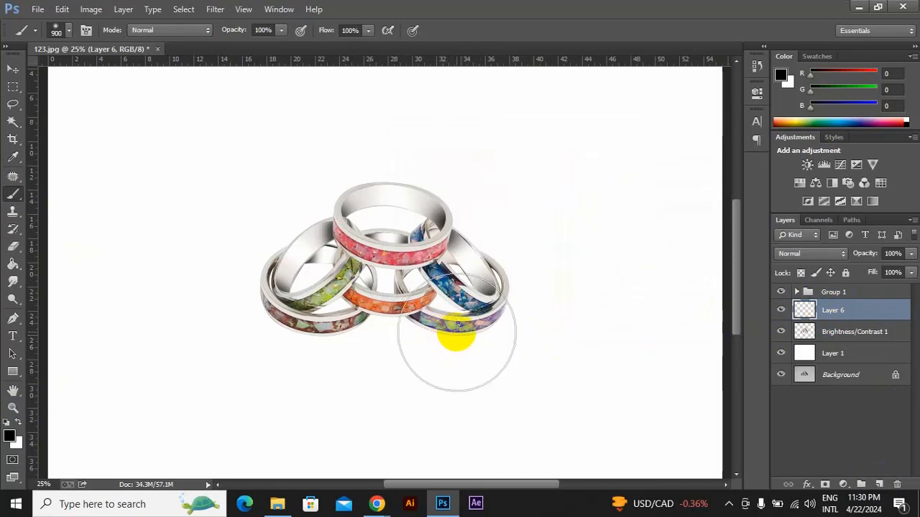
key(bracketleft)
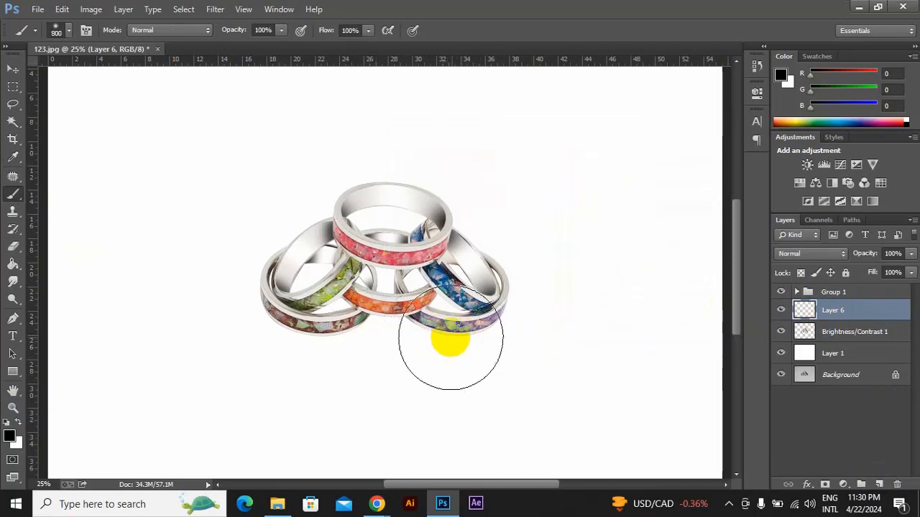
click(379, 298)
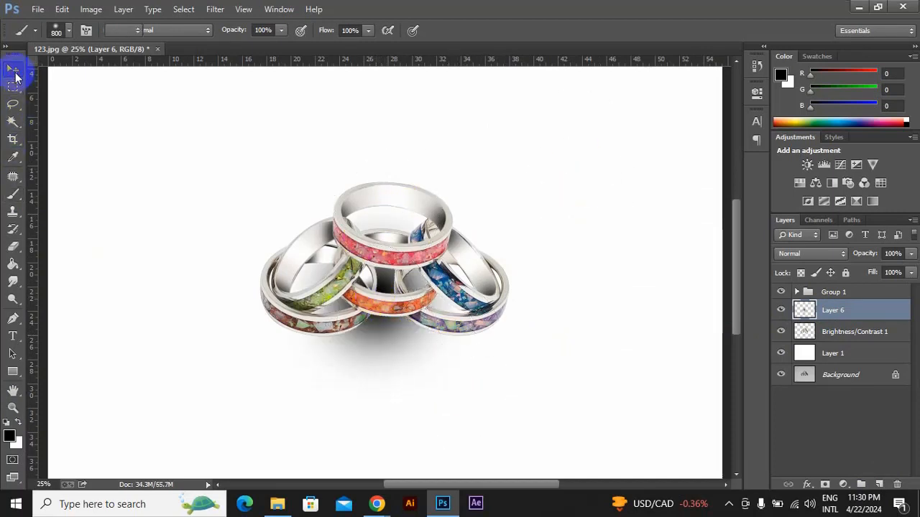
Move the black spot on Layer 6 out from behind the rings to the empty area at their right
click(12, 69)
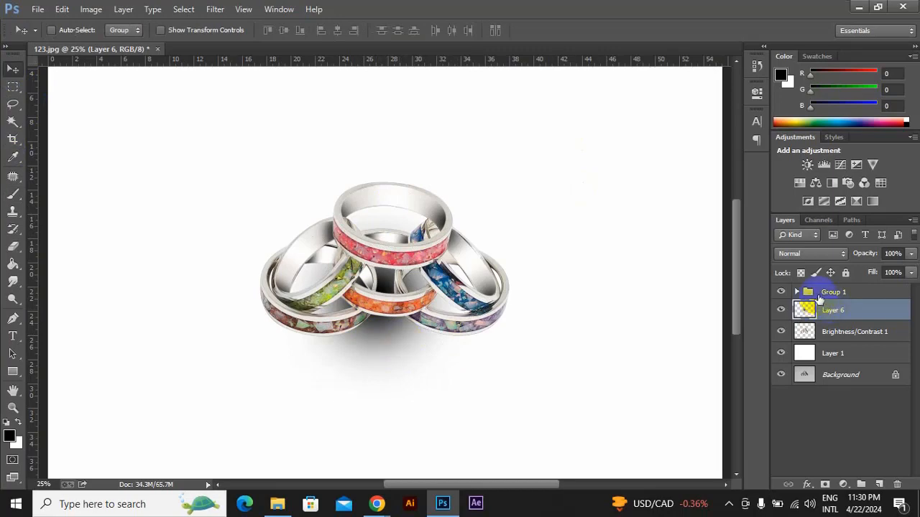
click(418, 333)
mouse_move(420, 337)
mouse_down()
mouse_move(528, 363)
mouse_move(440, 384)
mouse_move(320, 393)
mouse_move(579, 433)
mouse_up()
drag(517, 369, 524, 359)
Free-transform the black spot to 13.47% height and place it as a flat shadow beneath the purple ring
key(ctrl+t)
drag(570, 296, 572, 269)
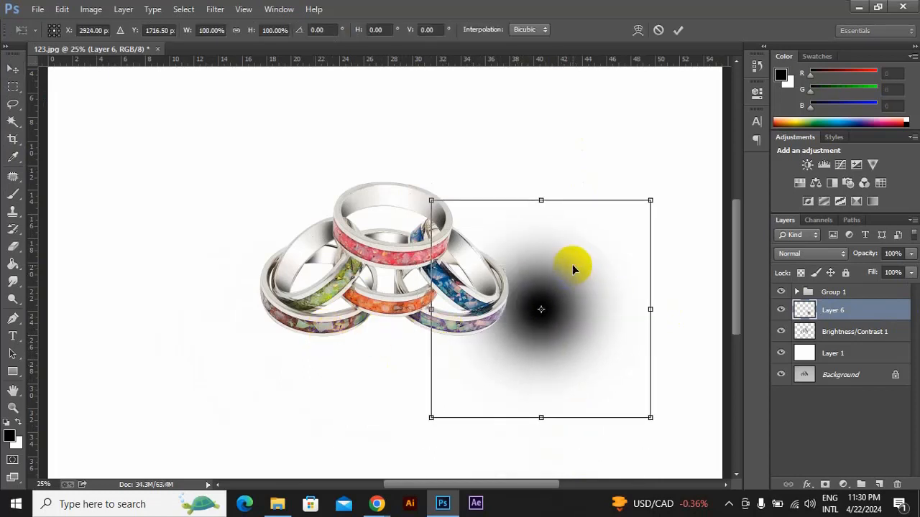
drag(543, 198, 559, 407)
drag(556, 386, 503, 338)
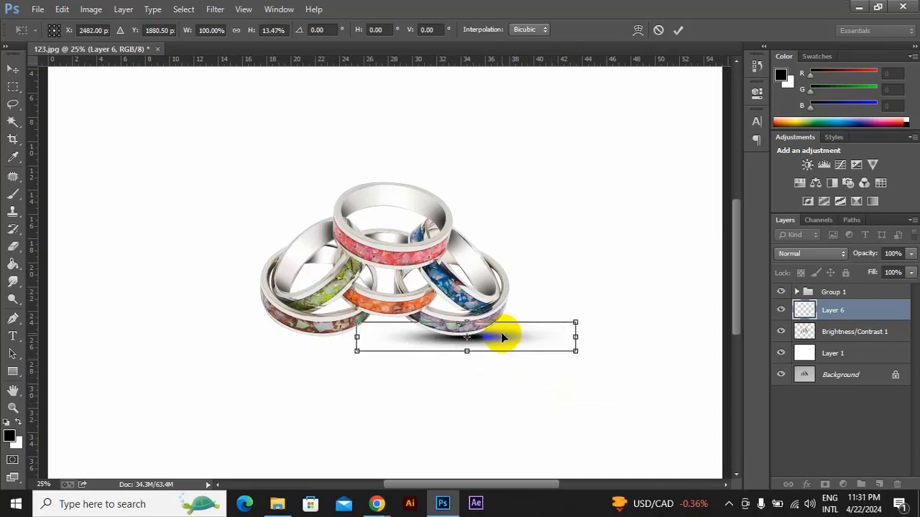
key(Return)
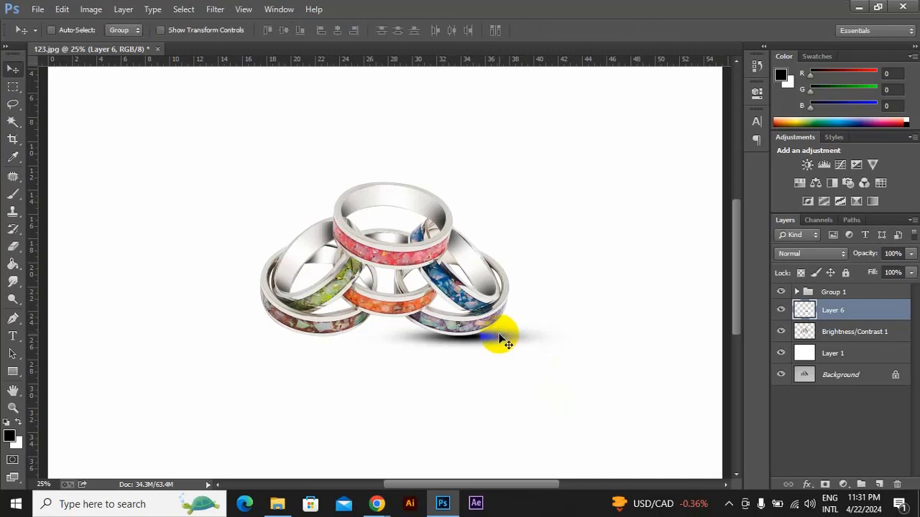
scroll(502, 339, up, 3)
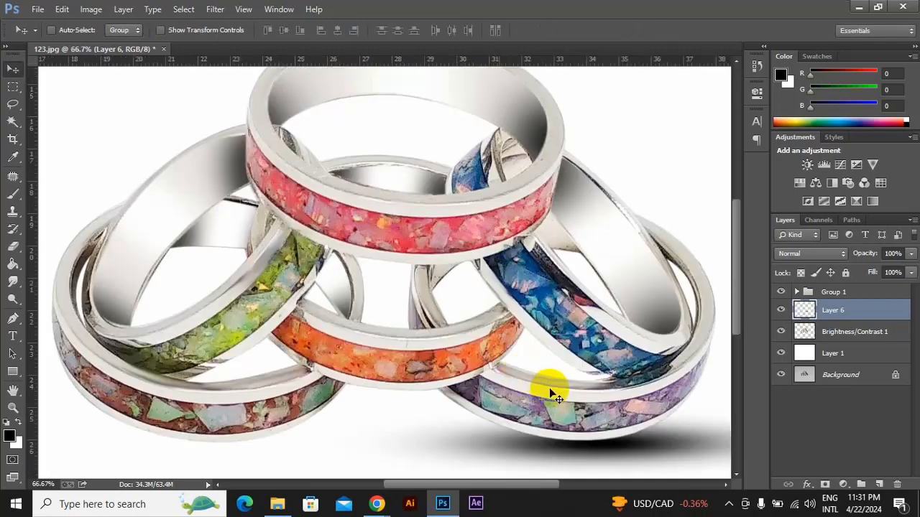
Nudge the shadow up against the purple ring's lower edge and set Layer 6's opacity to 68%
scroll(549, 387, down, 6)
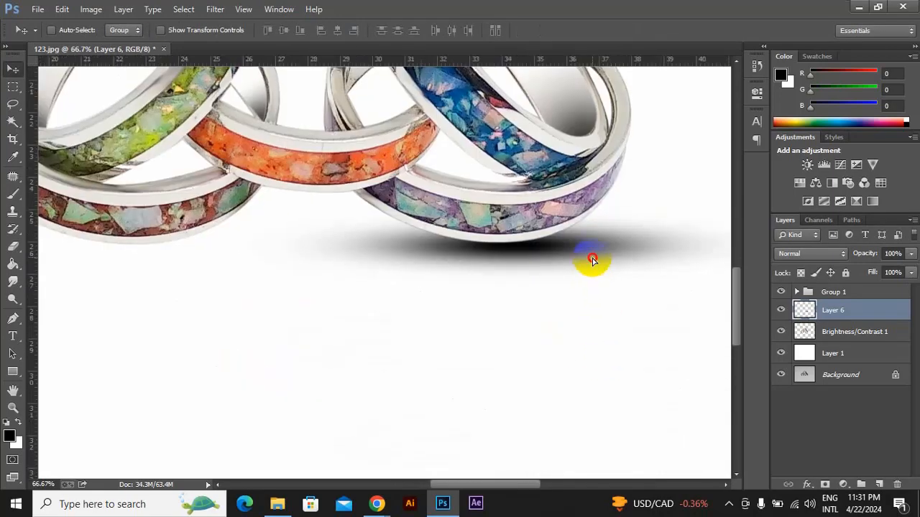
drag(591, 261, 583, 252)
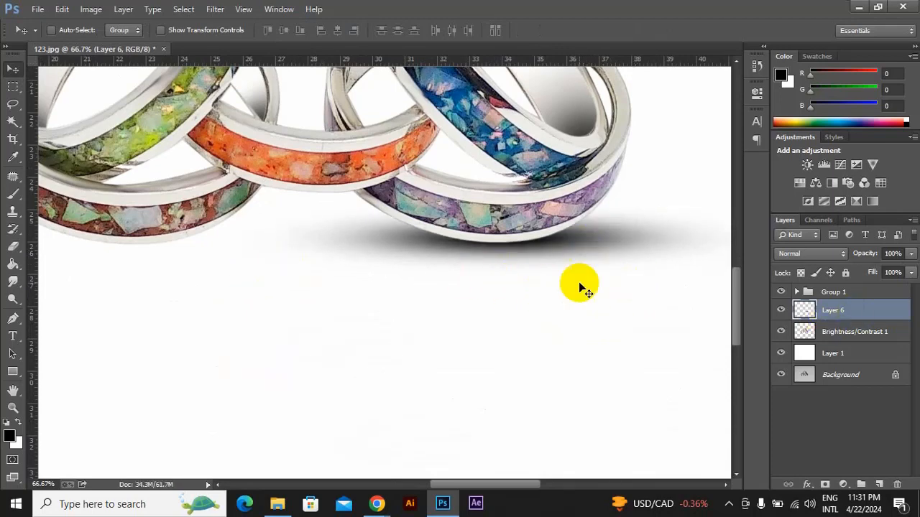
click(911, 253)
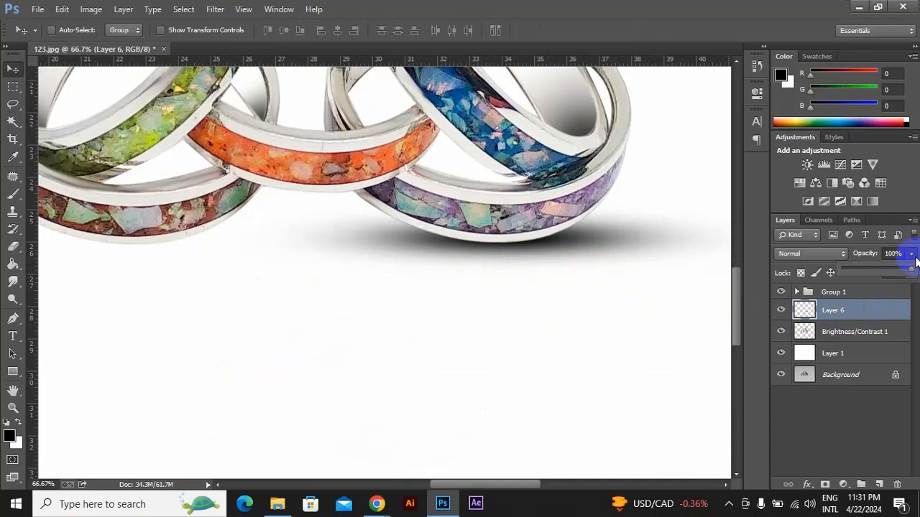
drag(912, 270, 889, 270)
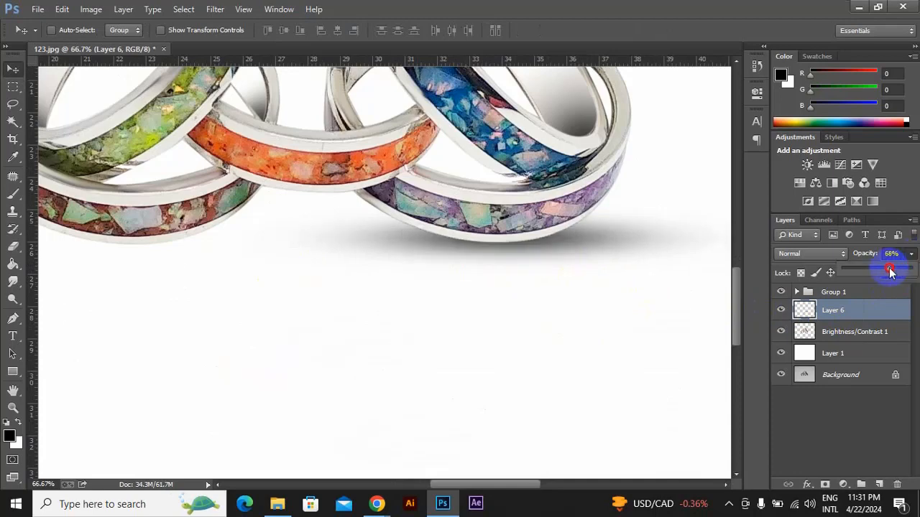
click(847, 317)
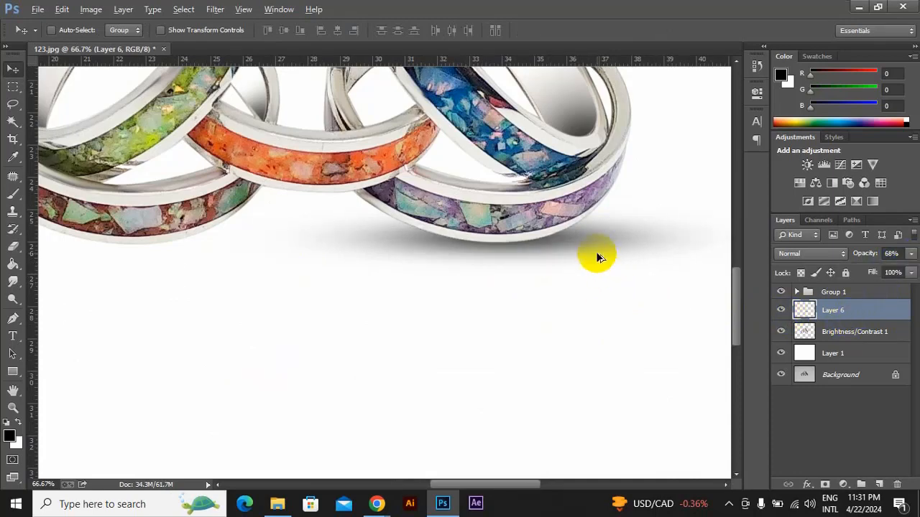
Duplicate the purple ring's shadow and place the copy beneath the brown ring
drag(593, 252, 229, 258)
key(ctrl+minus)
key(ctrl+minus)
key(ctrl+minus)
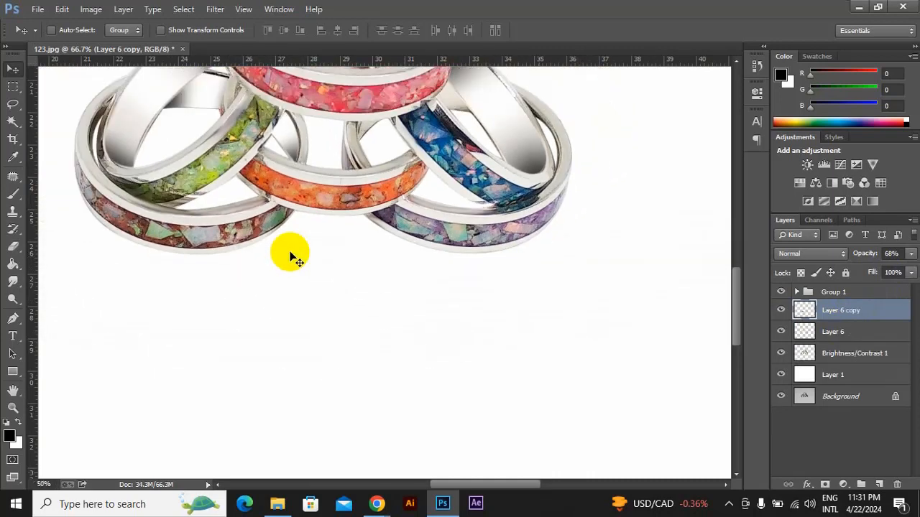
key(ctrl+minus)
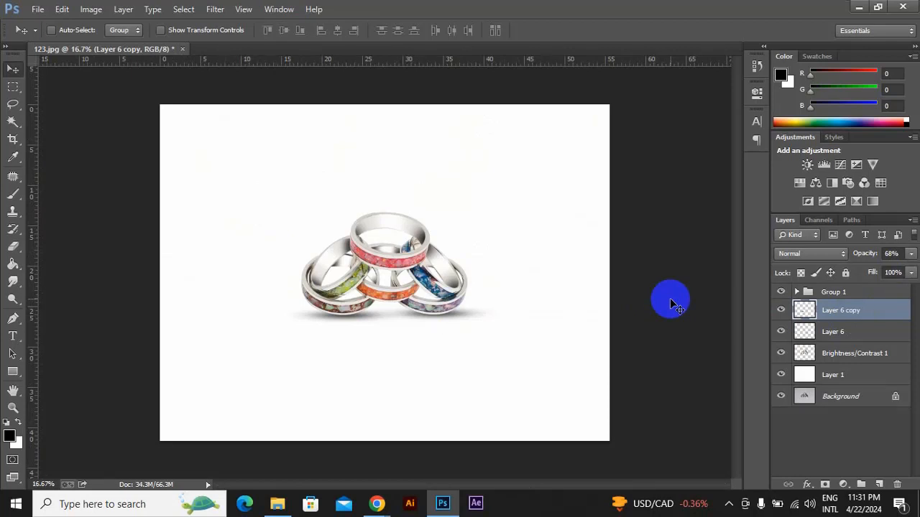
Compare the rings with and without the shadows on Layer 6 copy and Layer 6
click(12, 209)
click(12, 194)
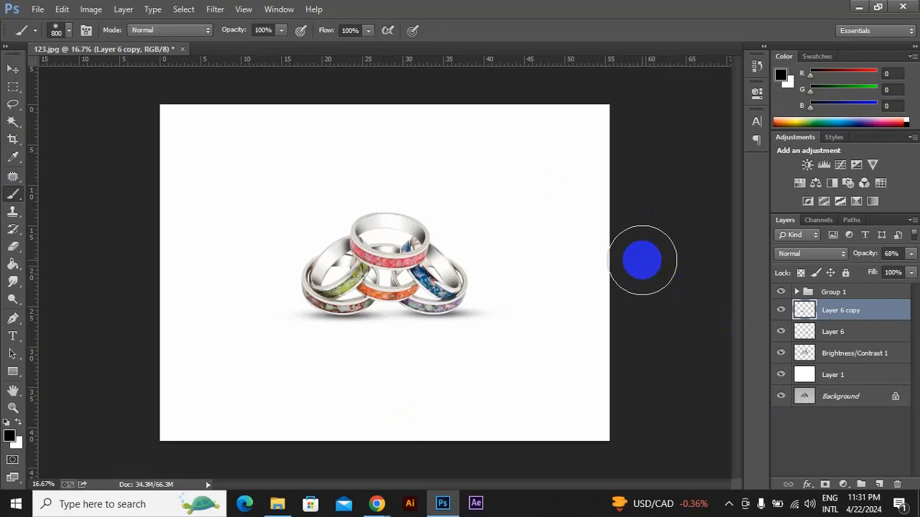
key(ctrl+plus)
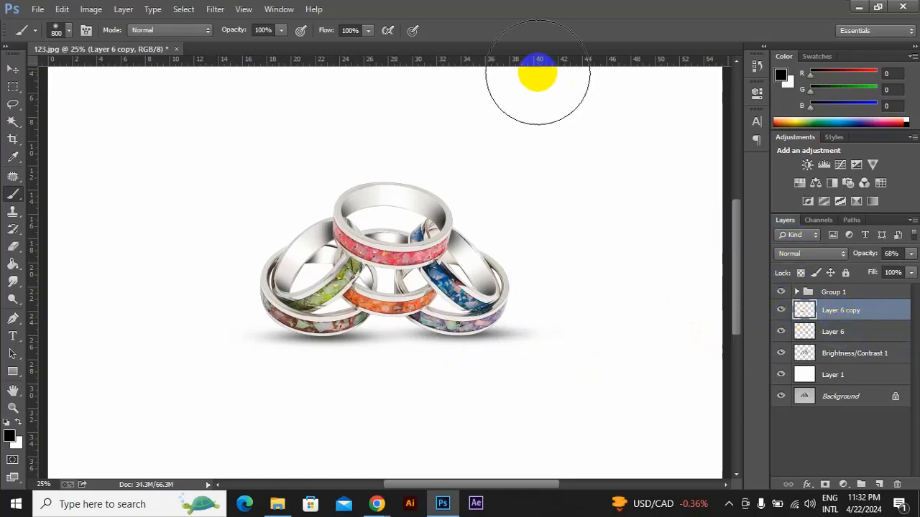
mouse_move(786, 331)
mouse_down()
mouse_move(805, 315)
mouse_move(837, 316)
mouse_move(791, 317)
mouse_up()
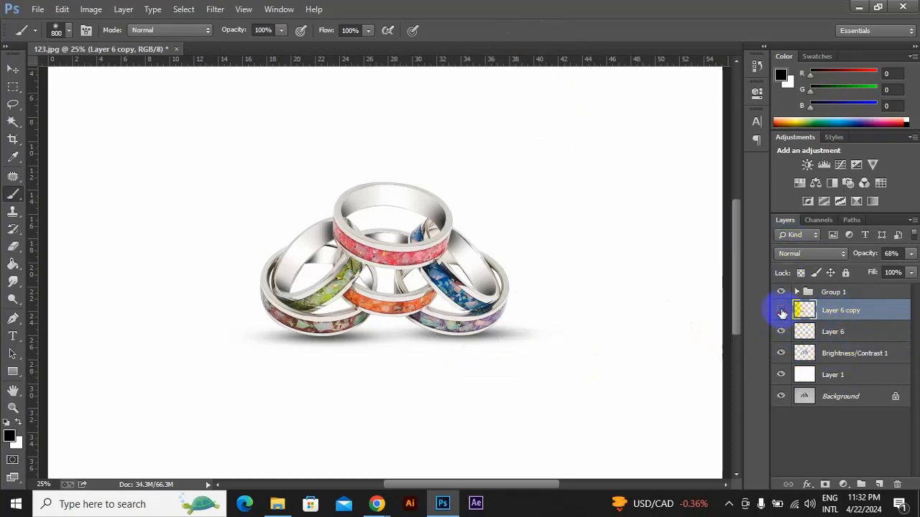
click(782, 313)
key(ctrl+z)
click(781, 334)
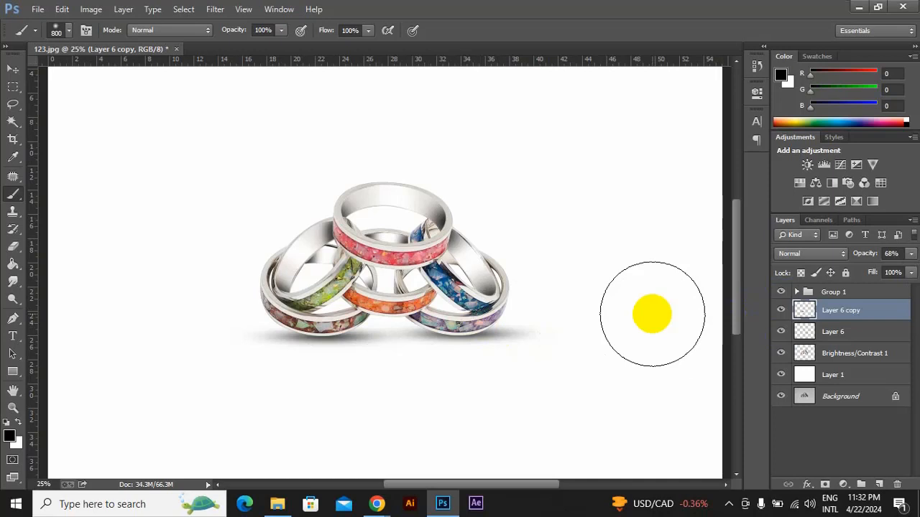
click(12, 68)
drag(434, 350, 520, 391)
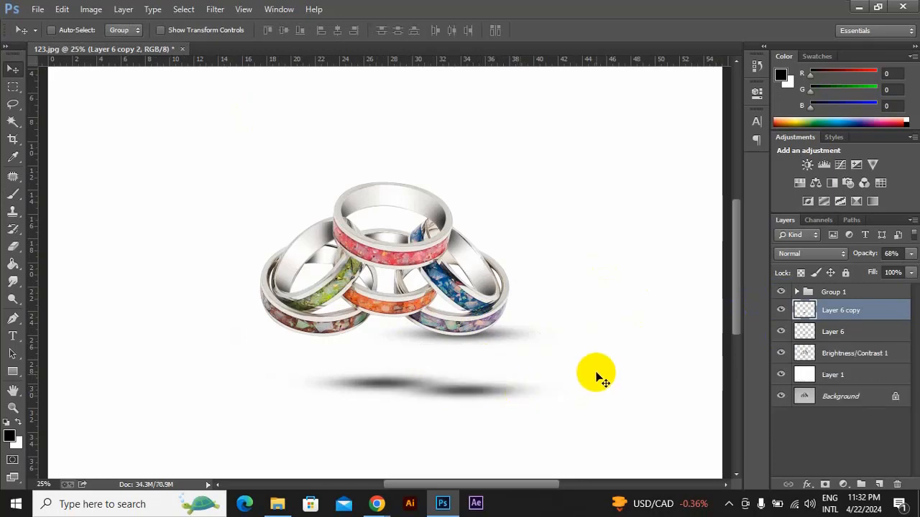
key(ctrl+alt+z)
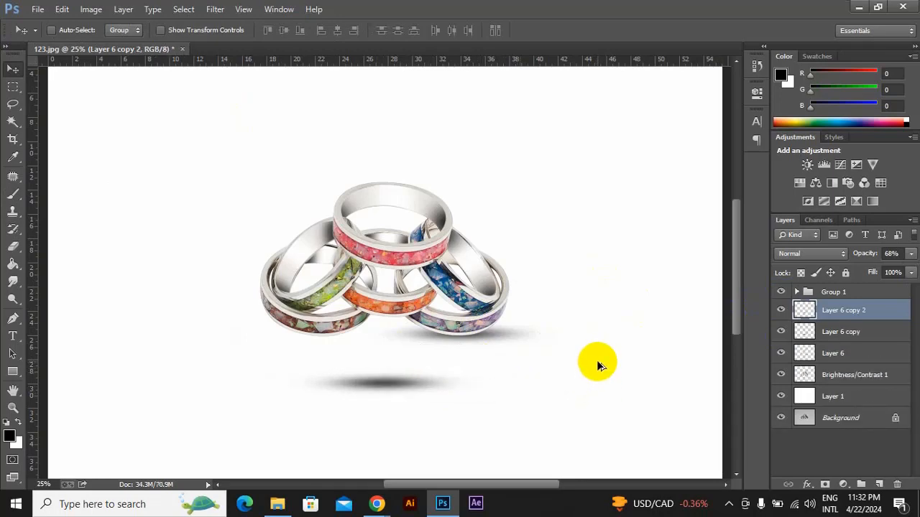
key(ctrl+alt+z)
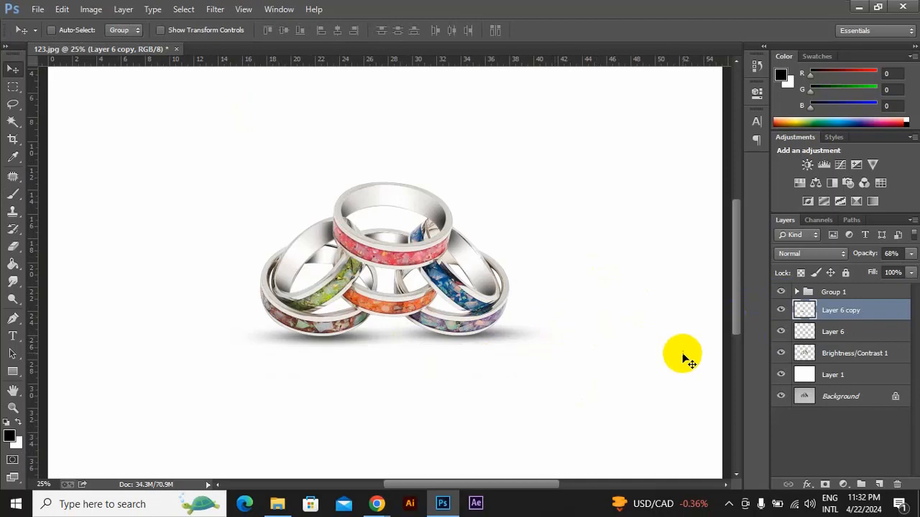
Hide the Brightness/Contrast 1 layer and reposition Group 1 so the rings rest on the two shadows
click(806, 295)
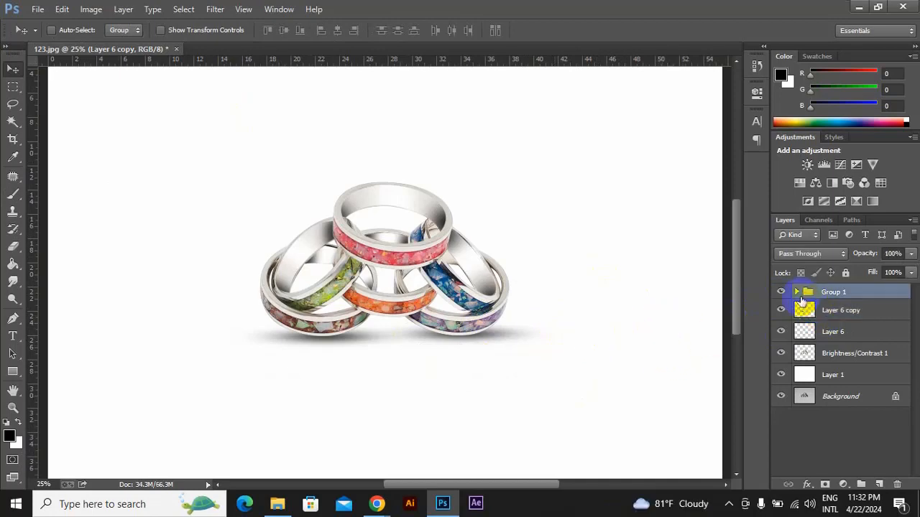
click(781, 293)
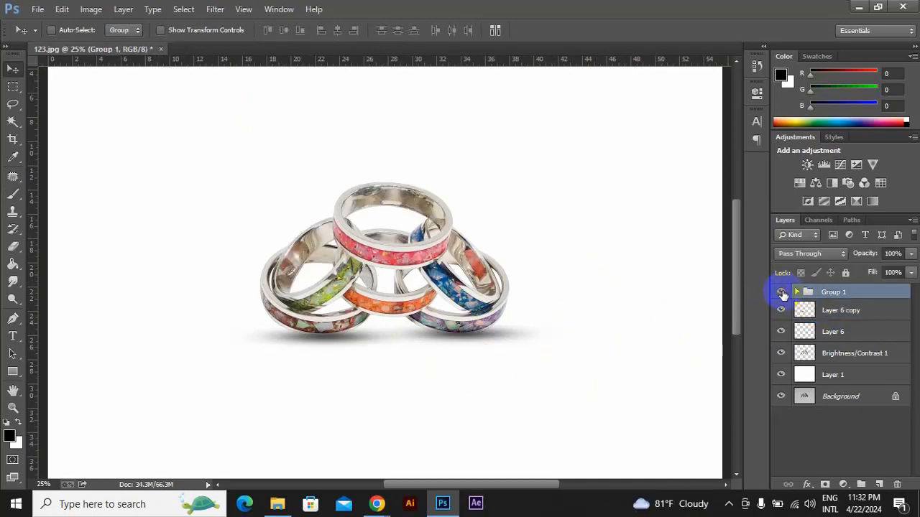
click(781, 292)
drag(421, 267, 638, 294)
click(782, 356)
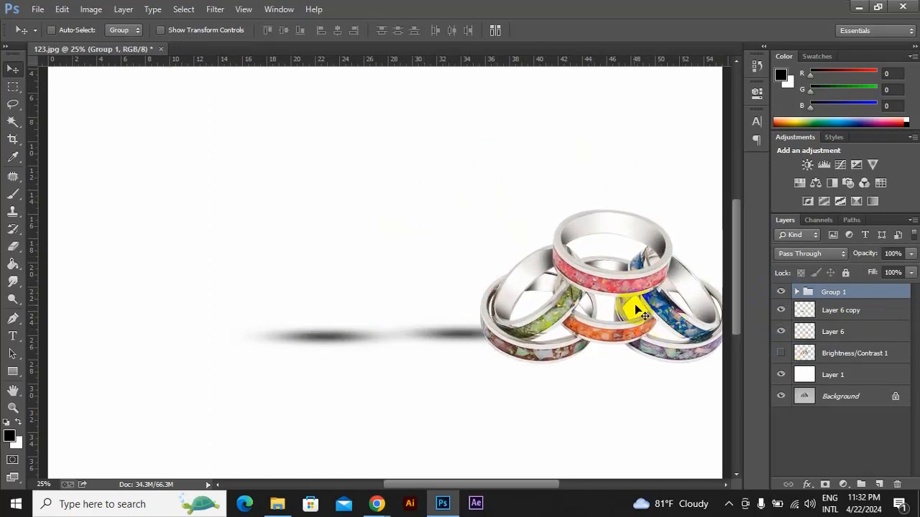
drag(608, 226, 399, 257)
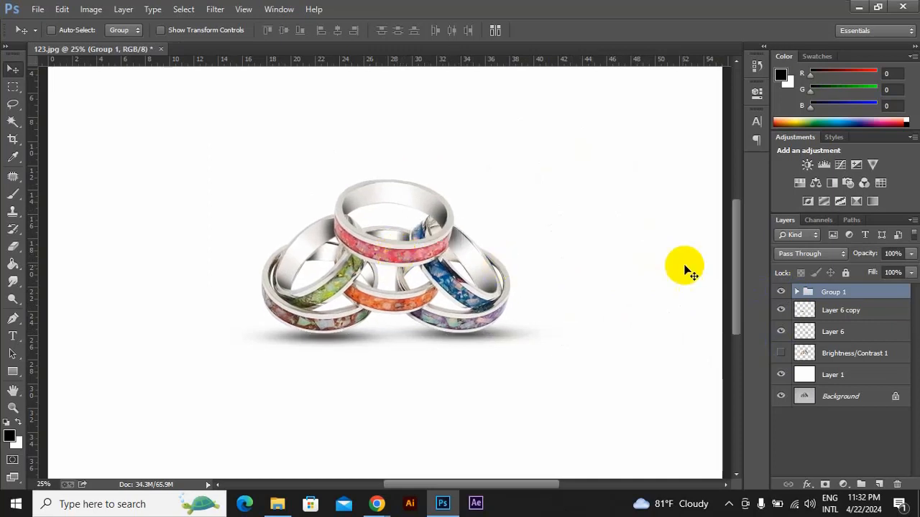
drag(468, 281, 459, 281)
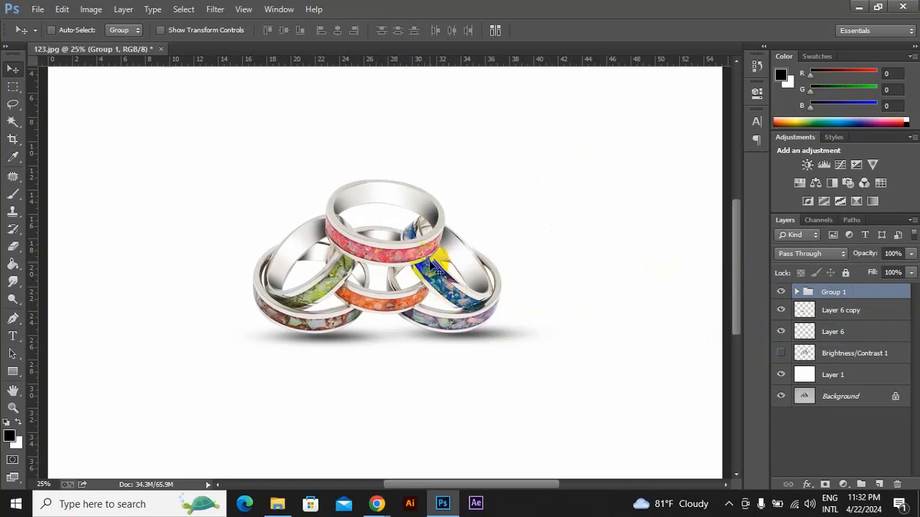
drag(397, 257, 444, 270)
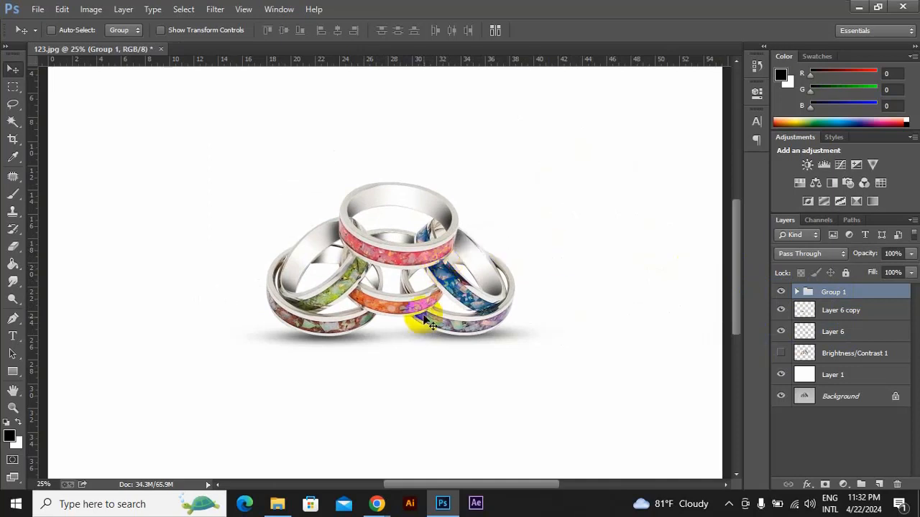
Move Layer 6 copy and Layer 6 into Group 1, directly below Layer 2
click(783, 311)
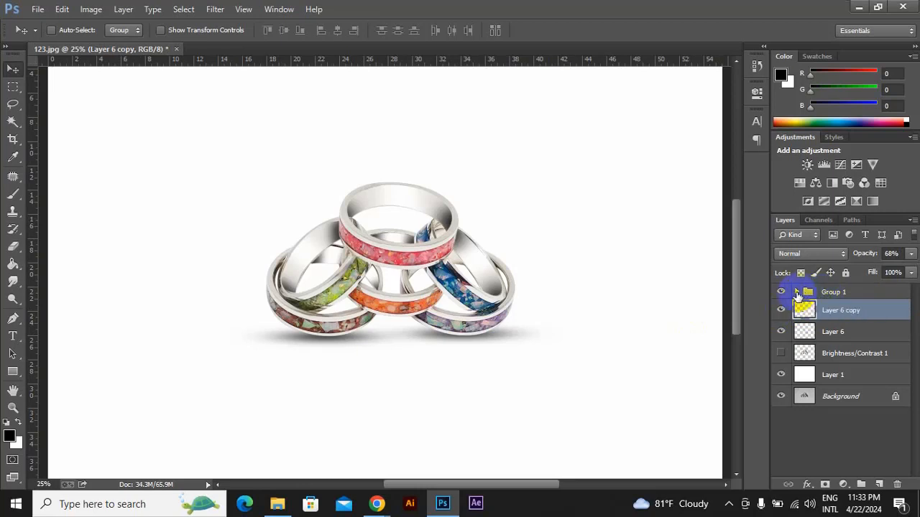
click(797, 292)
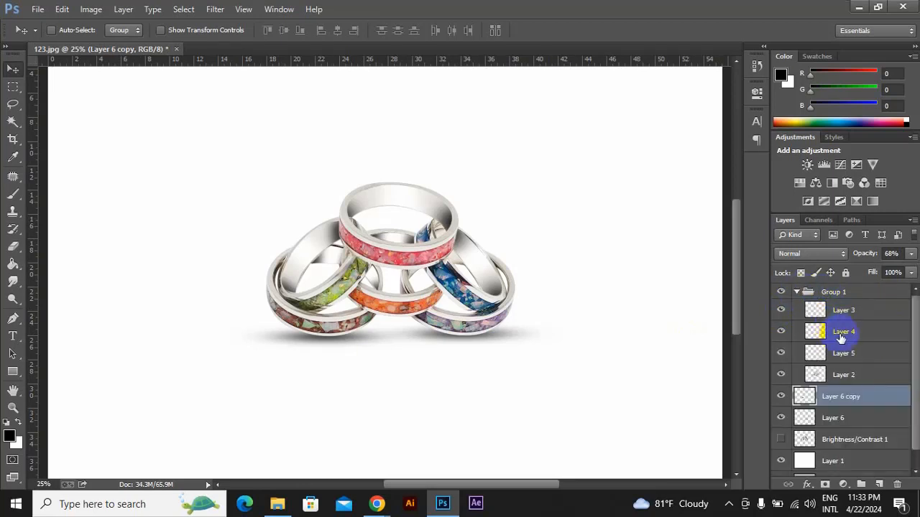
scroll(841, 335, down, 2)
scroll(847, 379, up, 1)
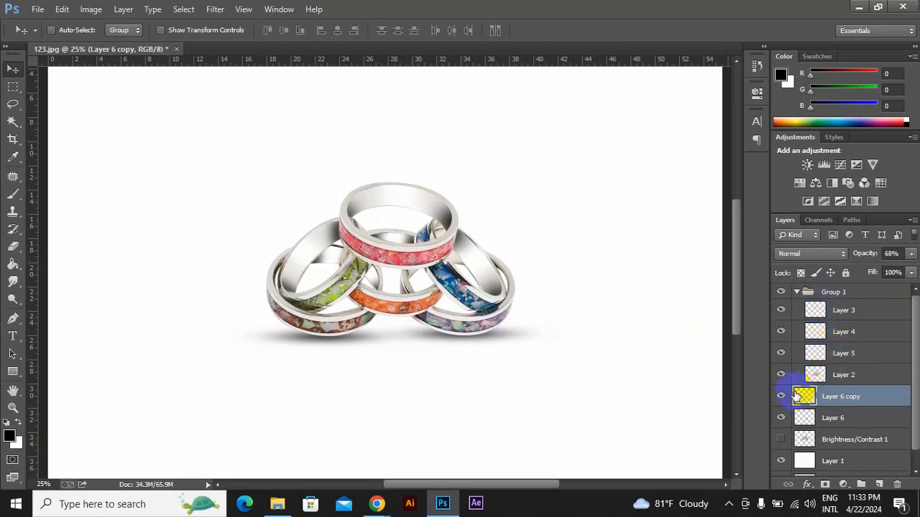
drag(796, 405, 844, 373)
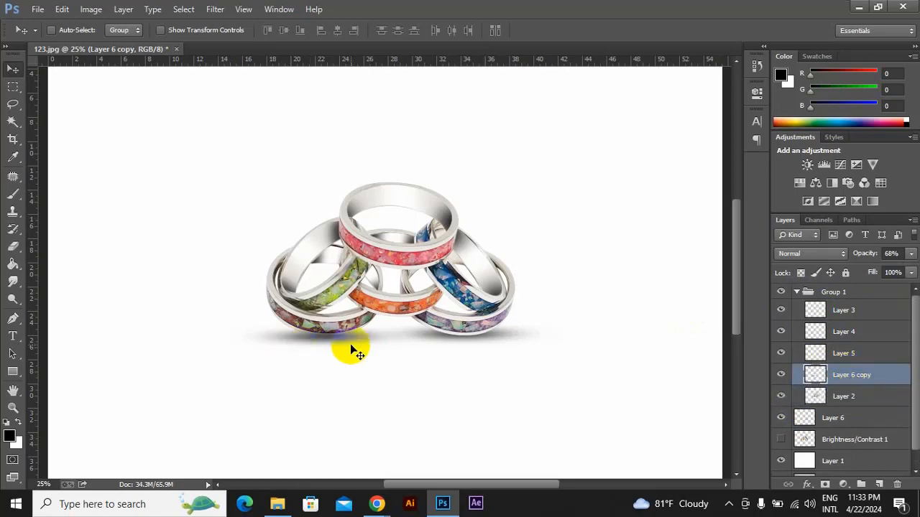
drag(816, 378, 838, 401)
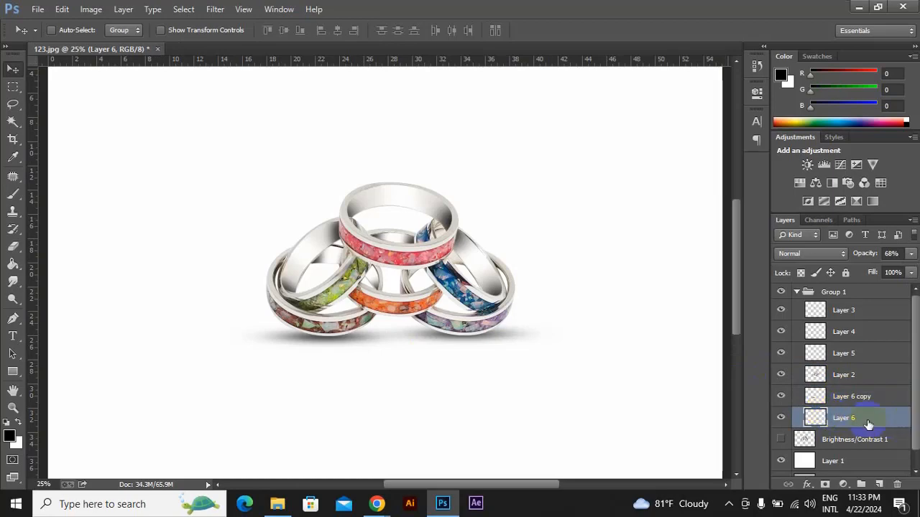
Collapse Group 1, then test-move the rings together with their shadows and return them to their place
click(822, 295)
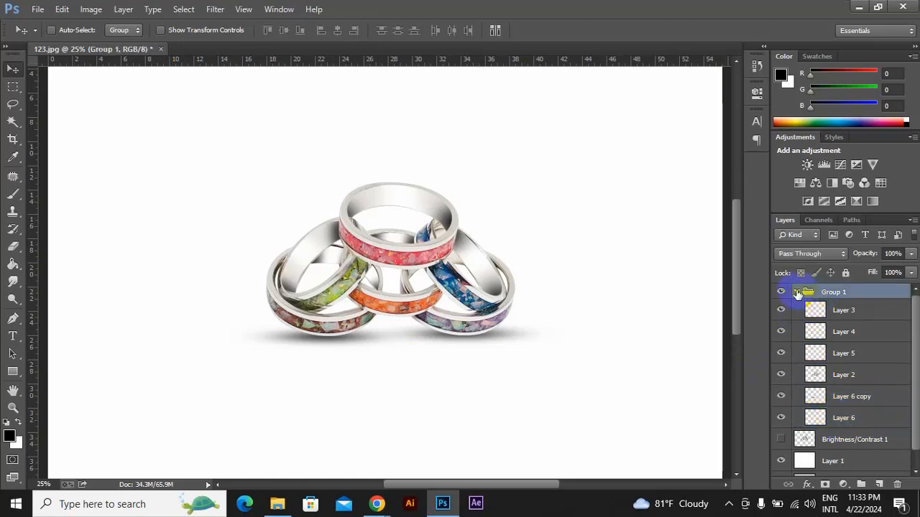
click(796, 292)
drag(403, 267, 450, 229)
drag(511, 243, 496, 269)
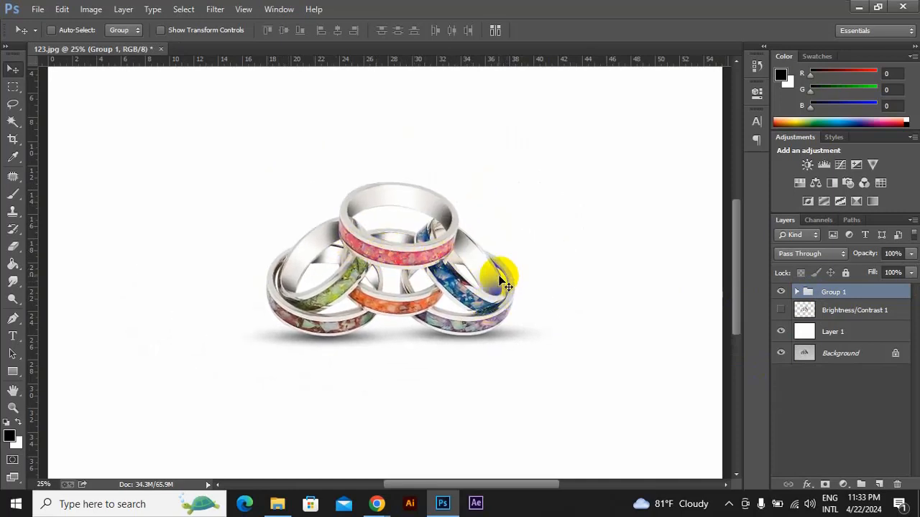
Take Layer 6 copy and Layer 6 out of Group 1 and place the group above both shadow layers
click(796, 291)
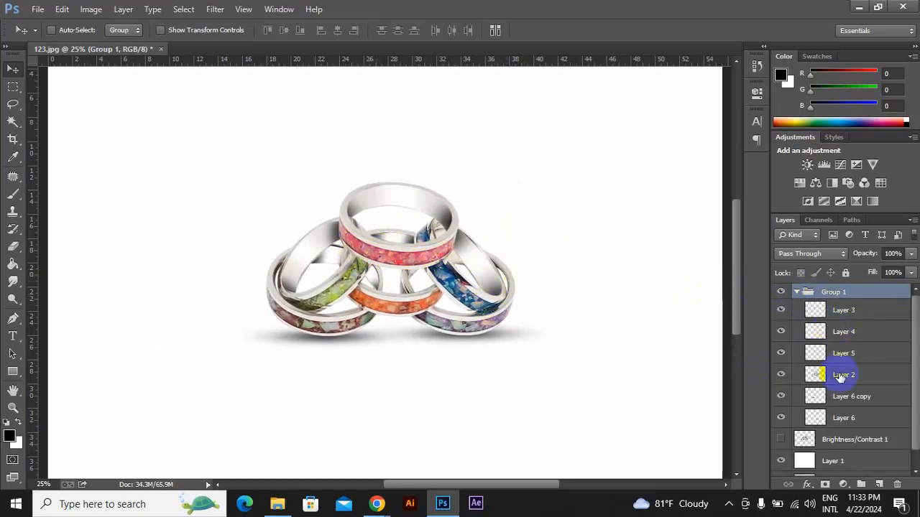
click(843, 401)
shift+click(844, 418)
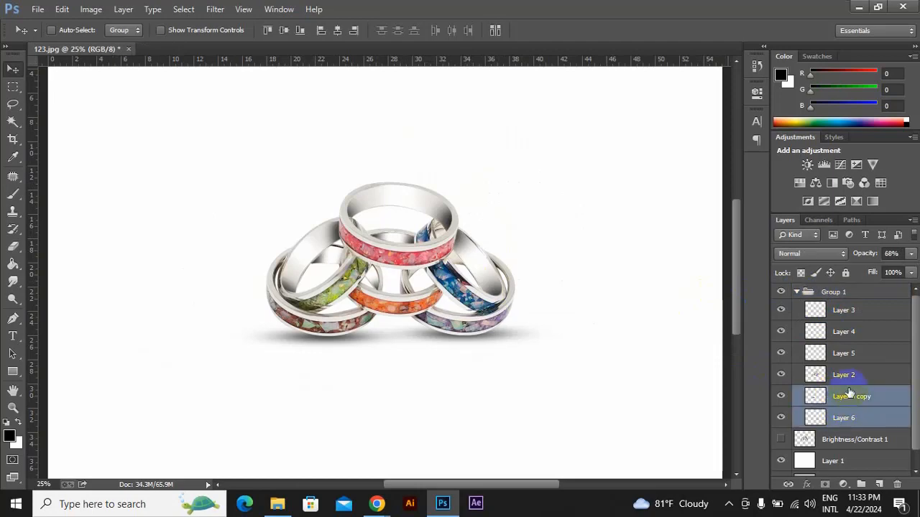
drag(839, 396, 864, 290)
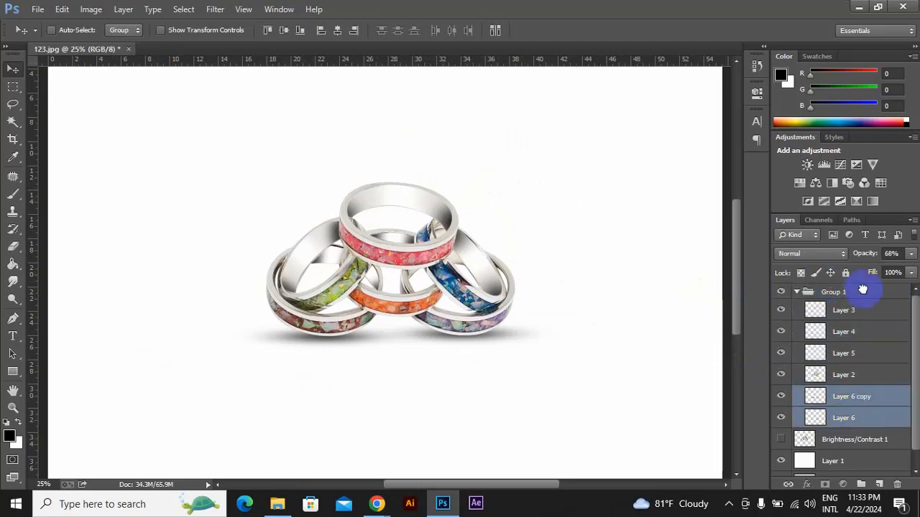
click(797, 334)
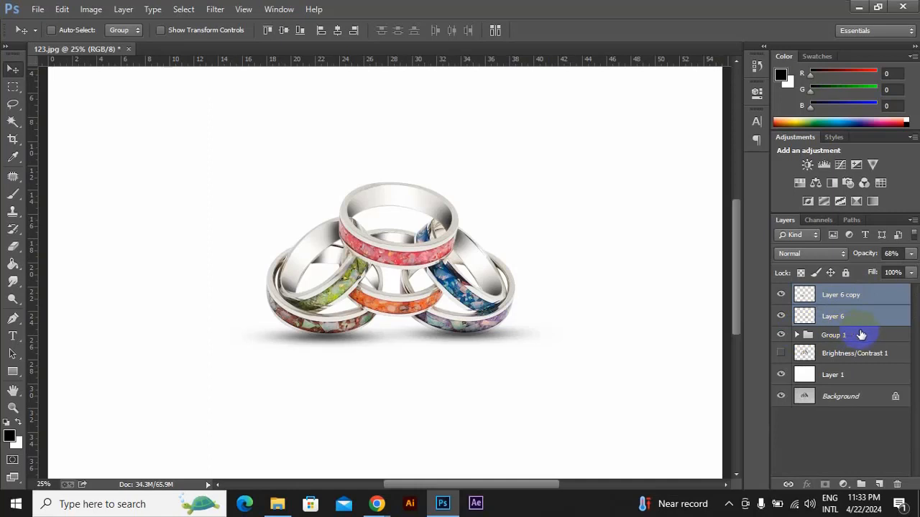
drag(861, 335, 838, 287)
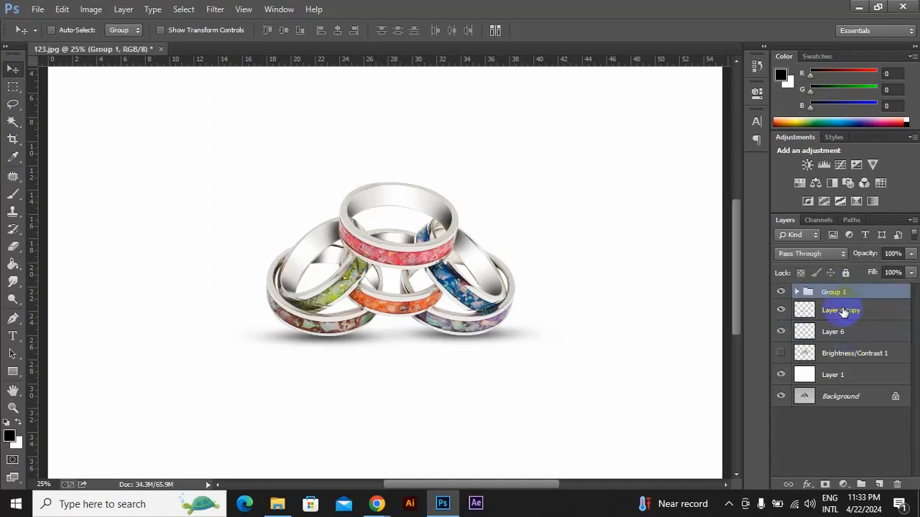
Check each ring's shadow by hiding and reshowing Layer 6 and Layer 6 copy in turn
click(844, 312)
click(818, 338)
click(782, 335)
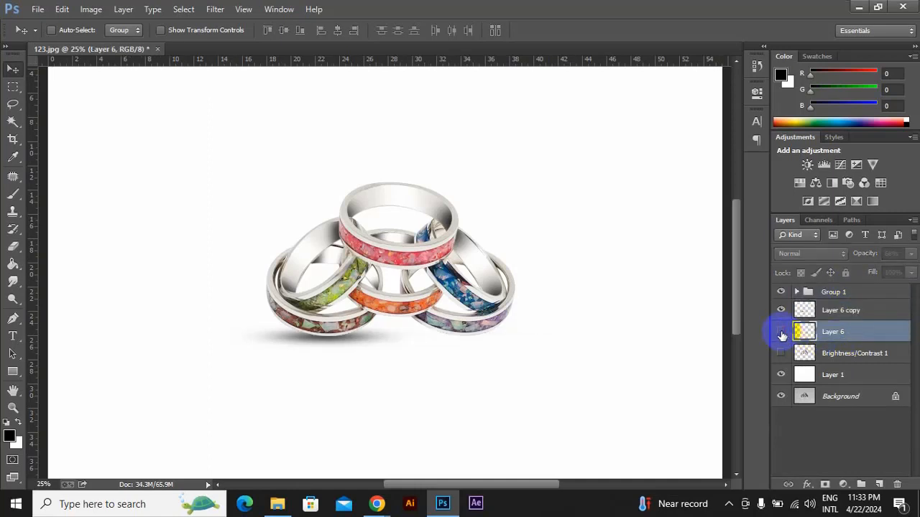
click(782, 335)
click(782, 311)
click(781, 311)
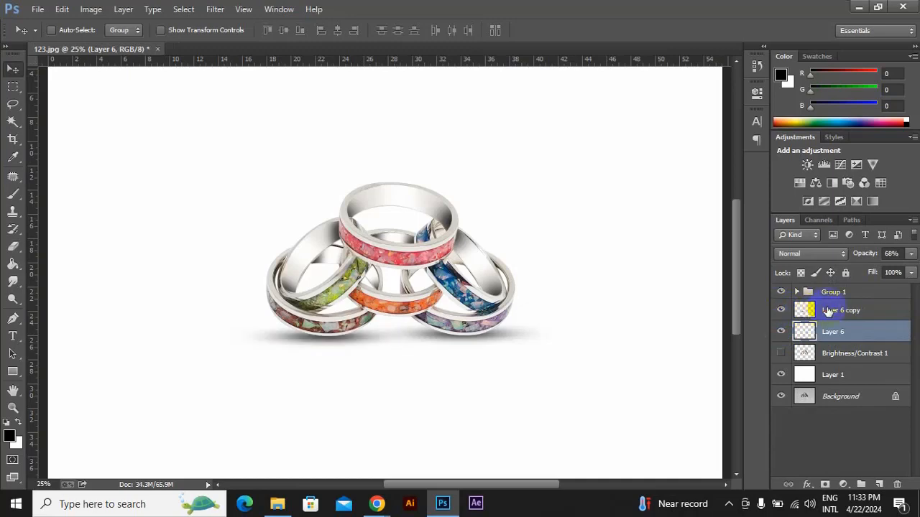
click(827, 311)
click(823, 292)
drag(469, 261, 540, 229)
key(ctrl+z)
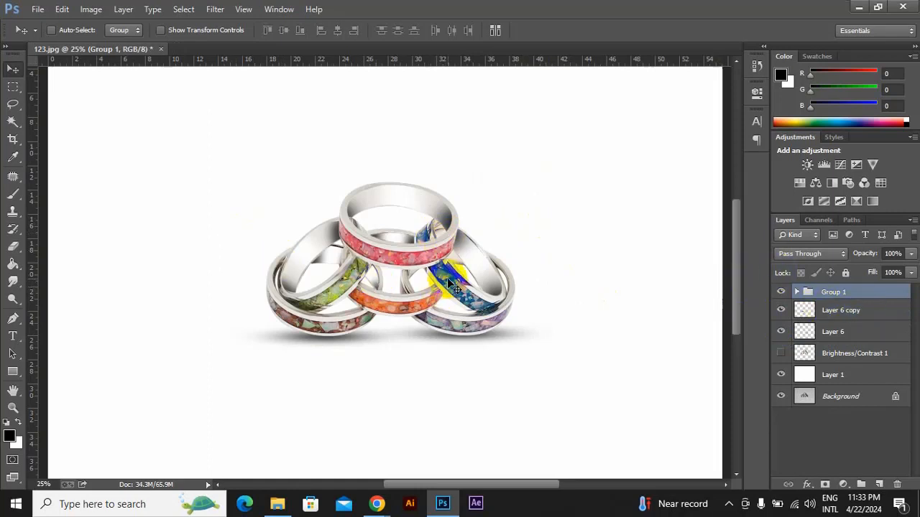
Select Group 1, Layer 6 copy and Layer 6 together and move the rings with their shadows slightly up and left
shift+click(855, 313)
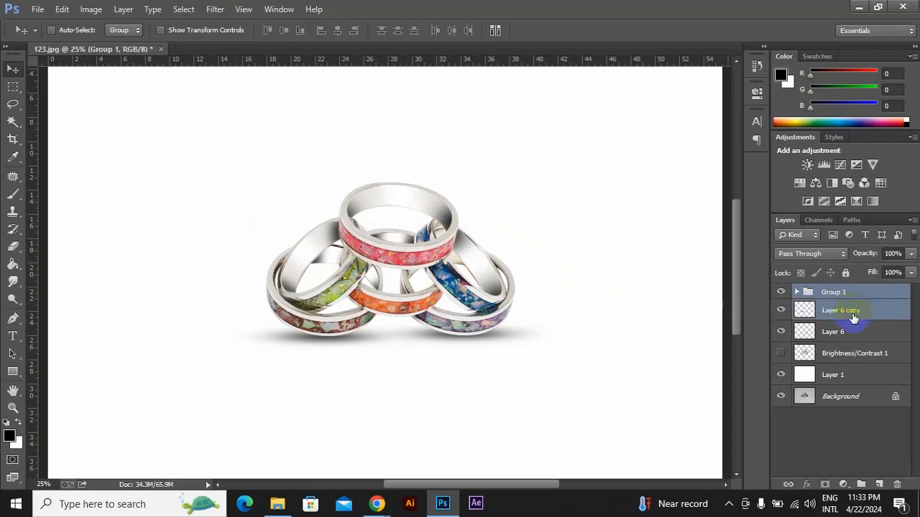
shift+click(843, 327)
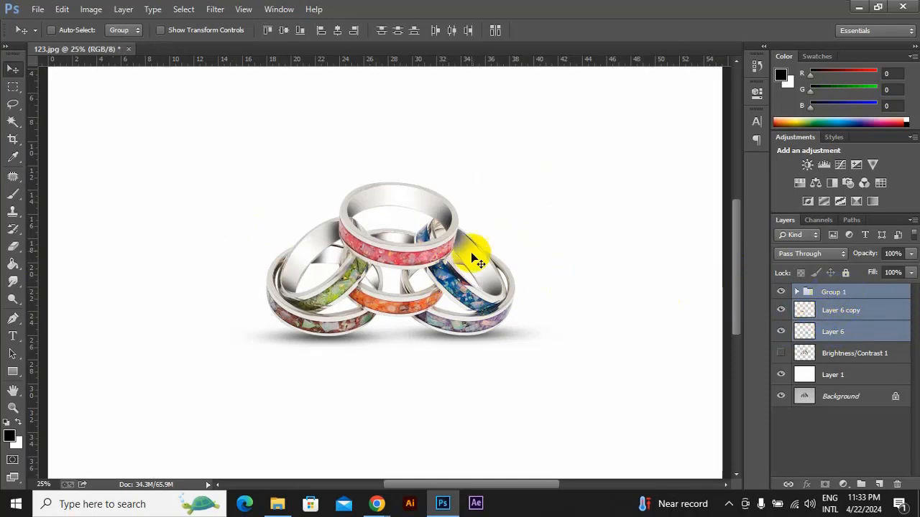
drag(472, 255, 387, 225)
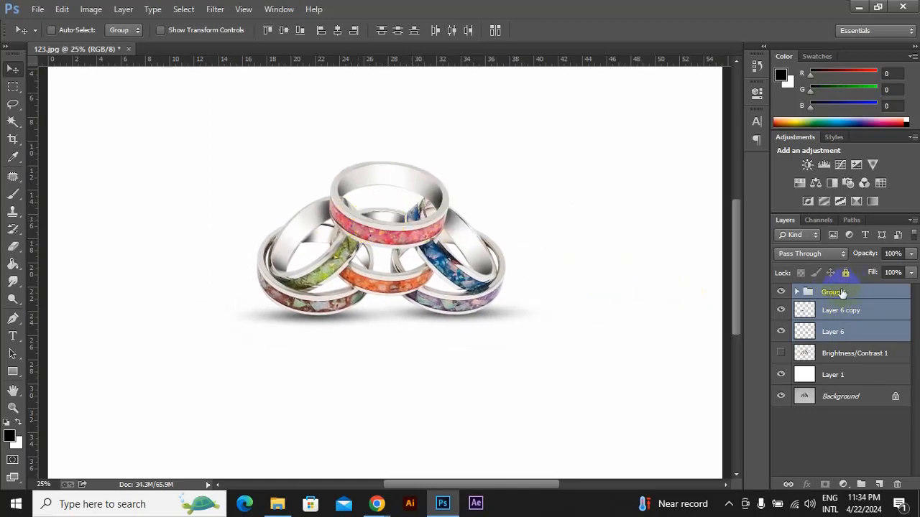
Try moving the Layer 6 copy and Layer 6 shadows well below the rings, then undo the move
click(834, 312)
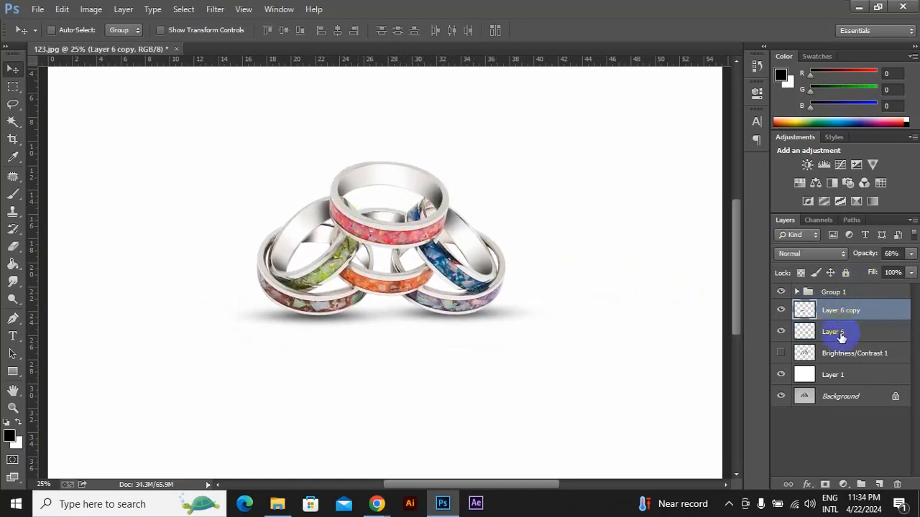
click(841, 334)
shift+click(853, 310)
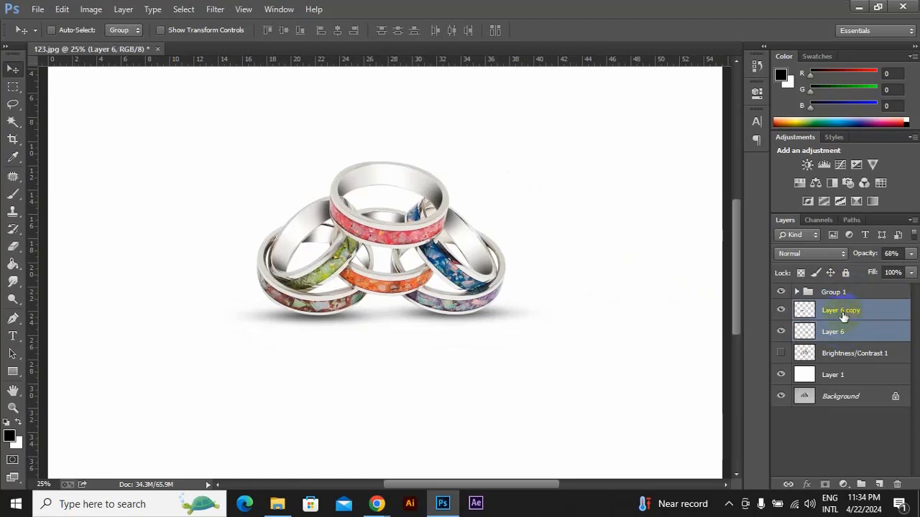
drag(586, 332, 554, 386)
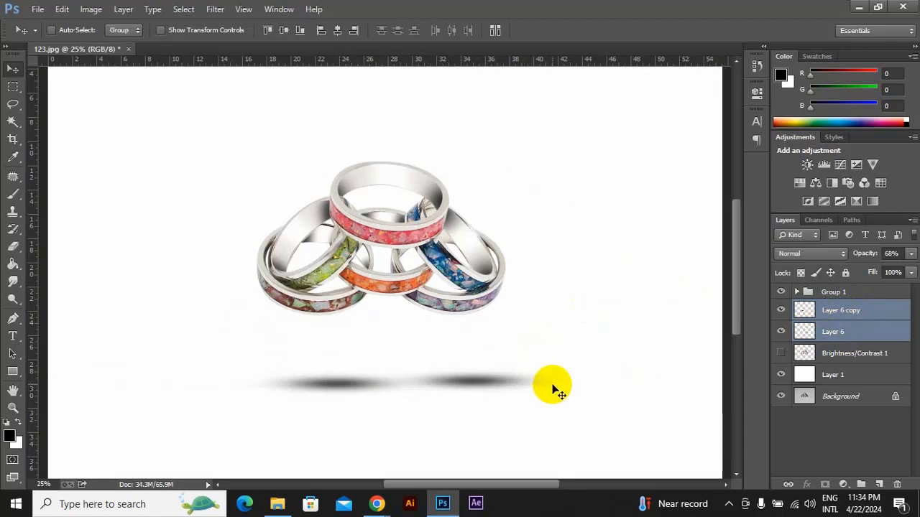
key(ctrl+z)
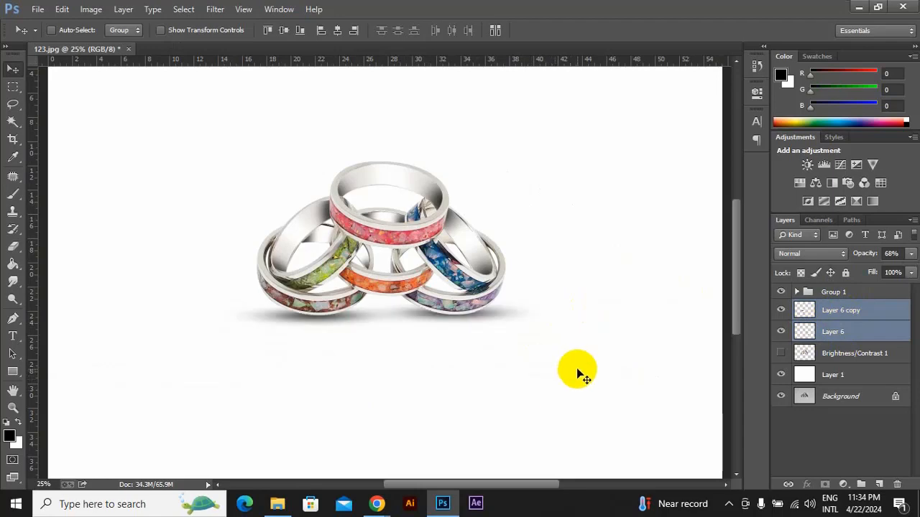
Add Group 1 to the selected shadow layers and move the rings with their shadows slightly down and right
shift+click(838, 291)
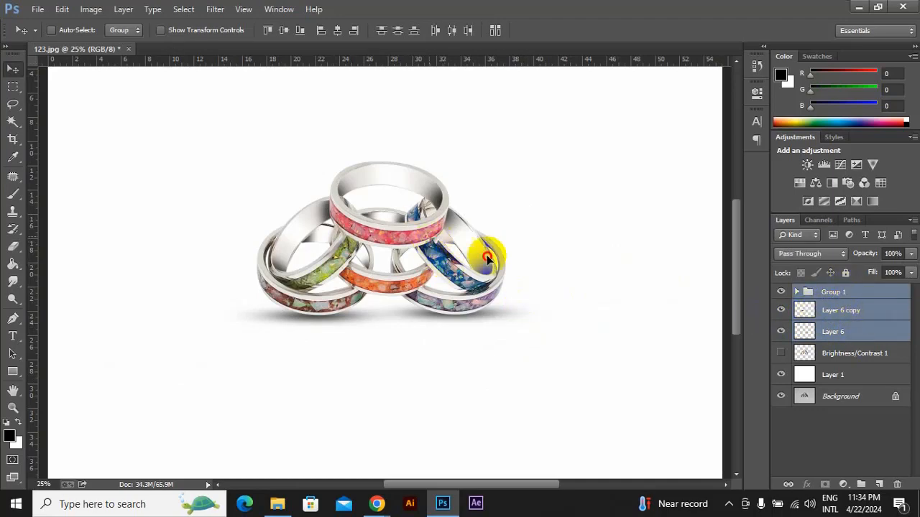
mouse_move(413, 227)
mouse_down()
mouse_move(524, 228)
mouse_move(364, 236)
mouse_move(416, 237)
mouse_up()
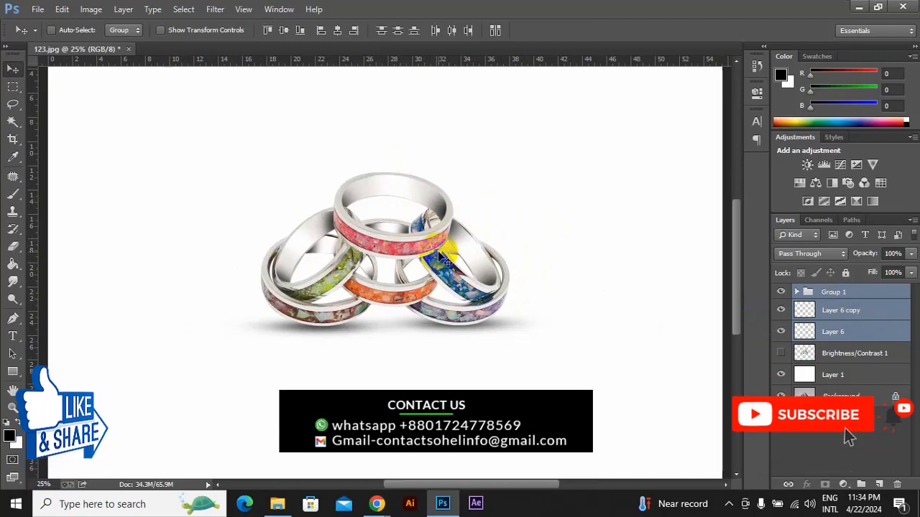
Examine the retouched rings and their drop shadows both close up and within the whole white canvas
key(ctrl+minus)
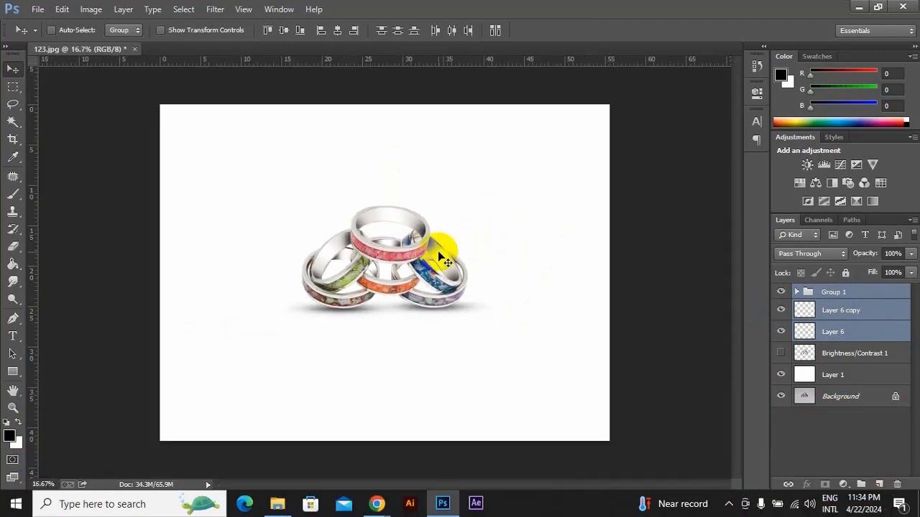
key(ctrl+plus)
key(ctrl+minus)
key(ctrl+plus)
key(ctrl+minus)
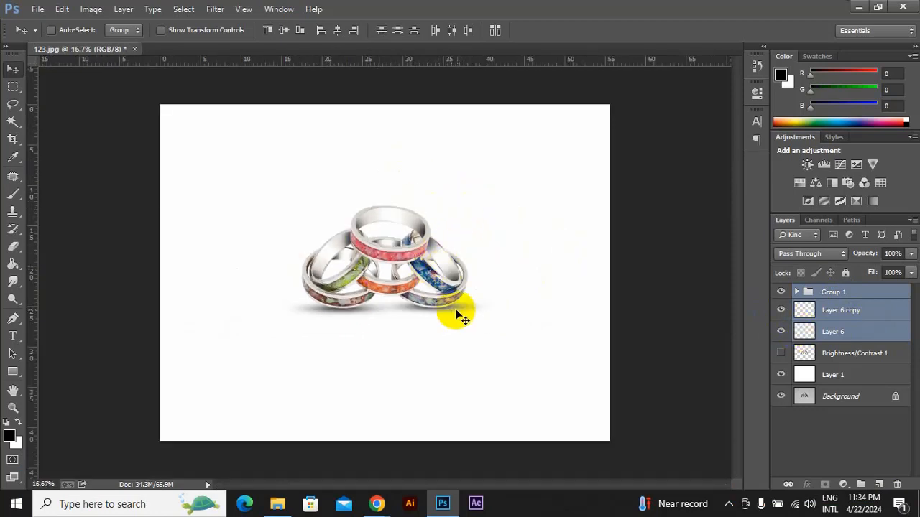
key(ctrl+plus)
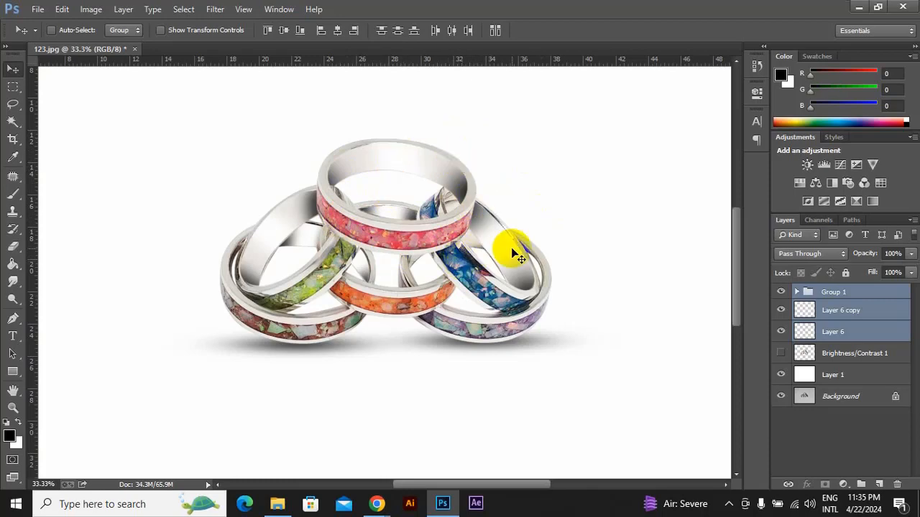
scroll(525, 243, down, 1)
scroll(525, 243, up, 2)
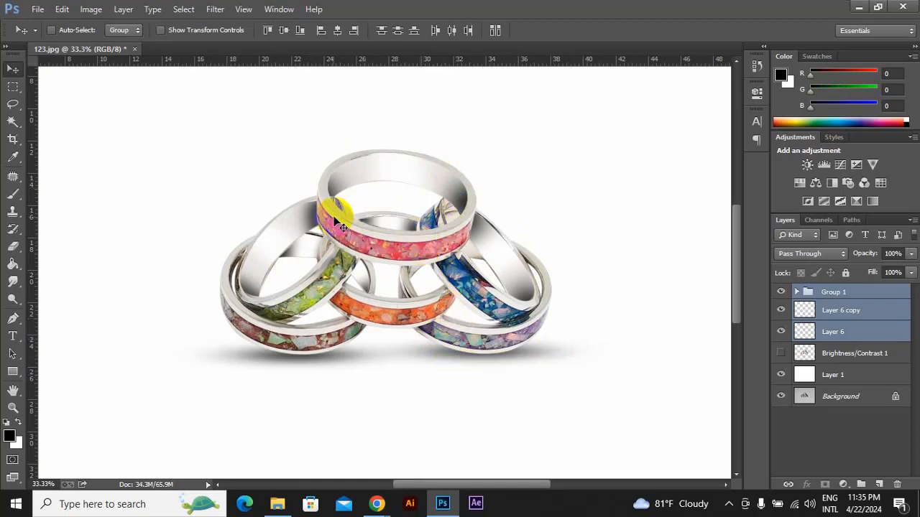
scroll(460, 268, down, 3)
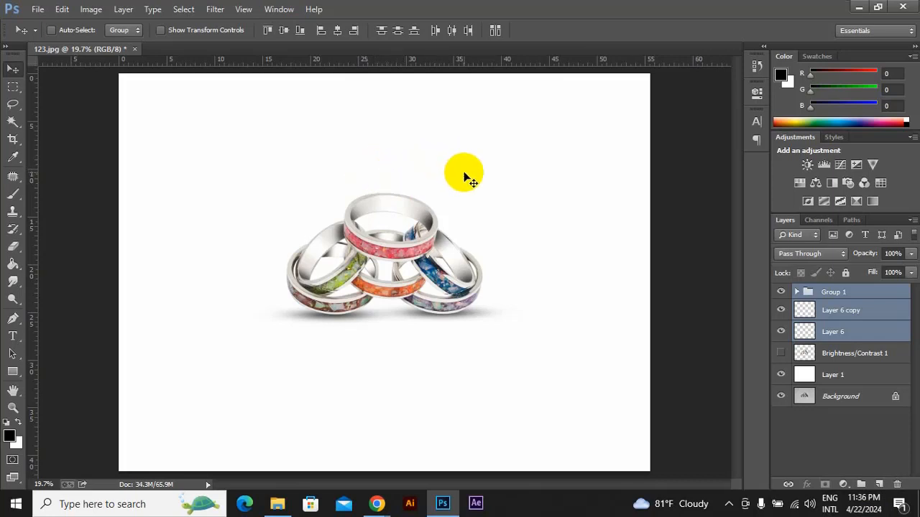
click(726, 493)
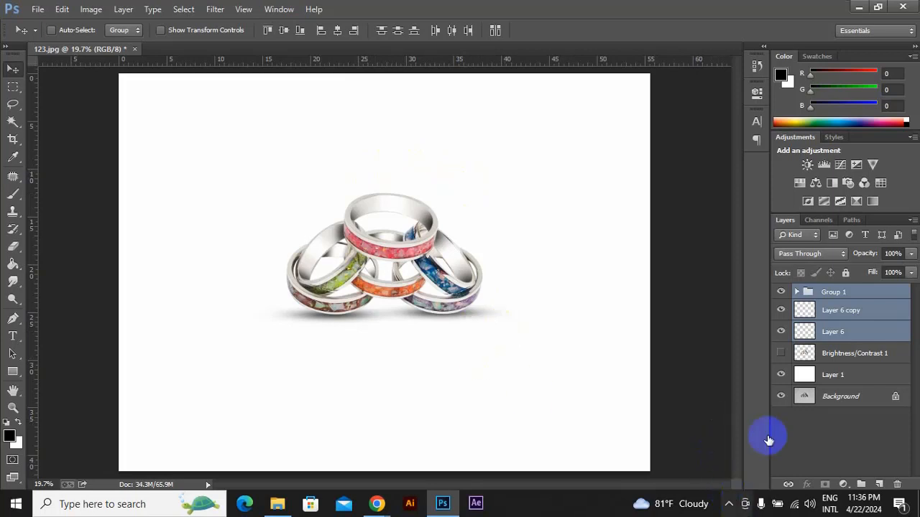